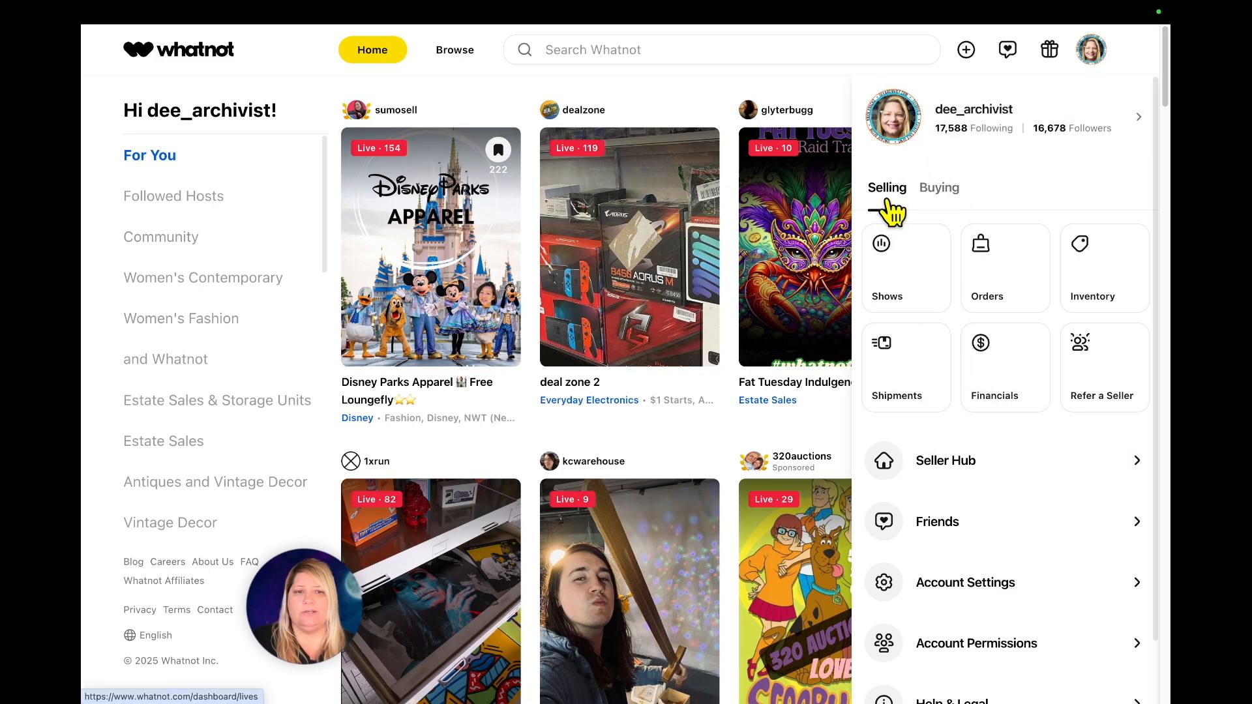
Compare the buying and selling options in the account menu, and open the Seller Hub
click(932, 195)
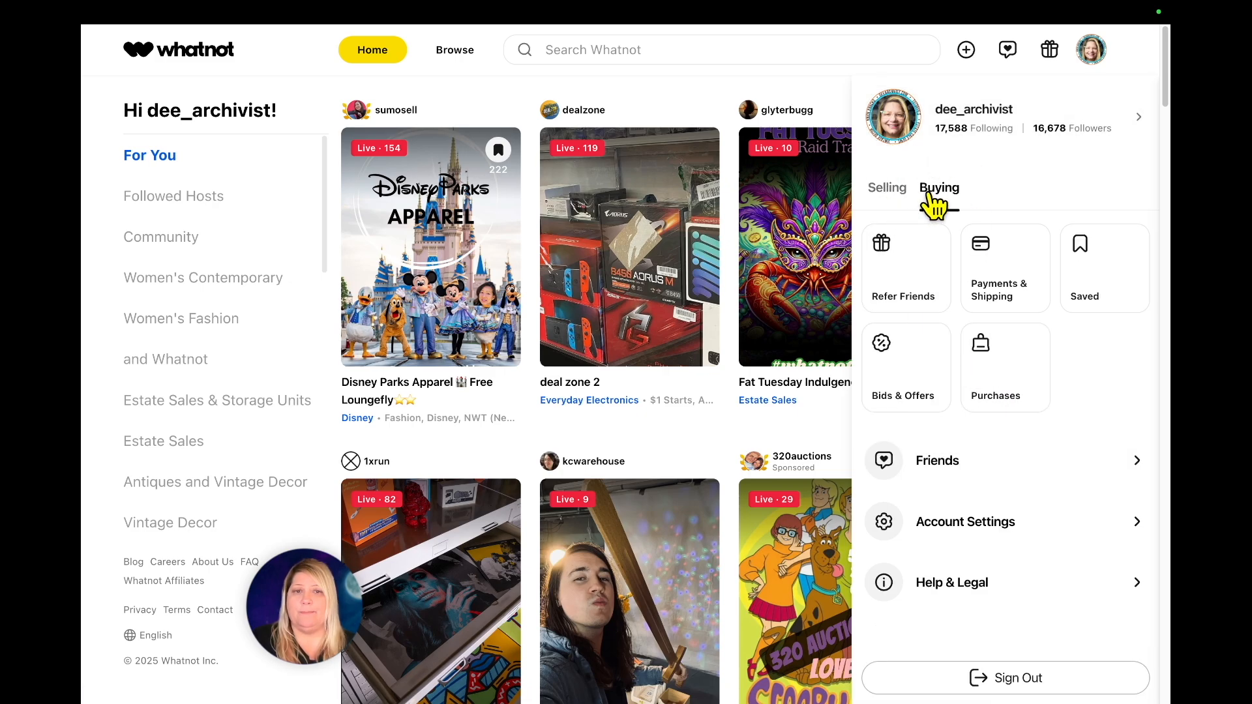
click(891, 196)
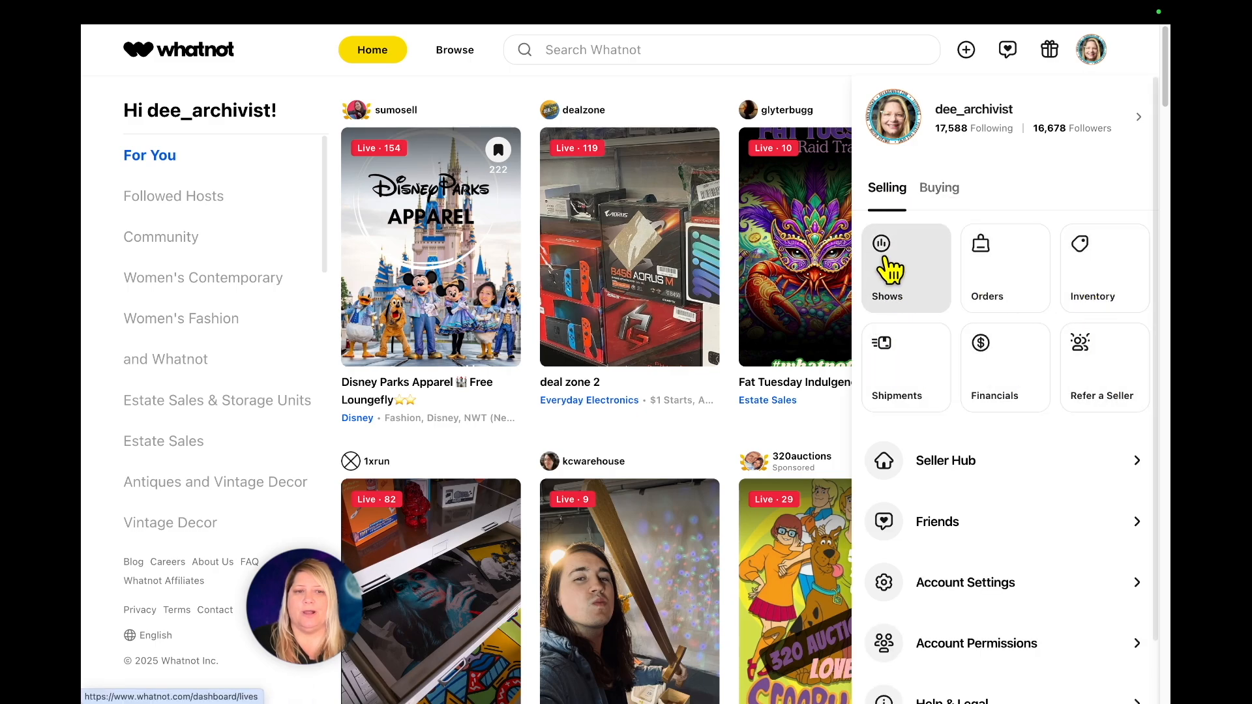
click(939, 464)
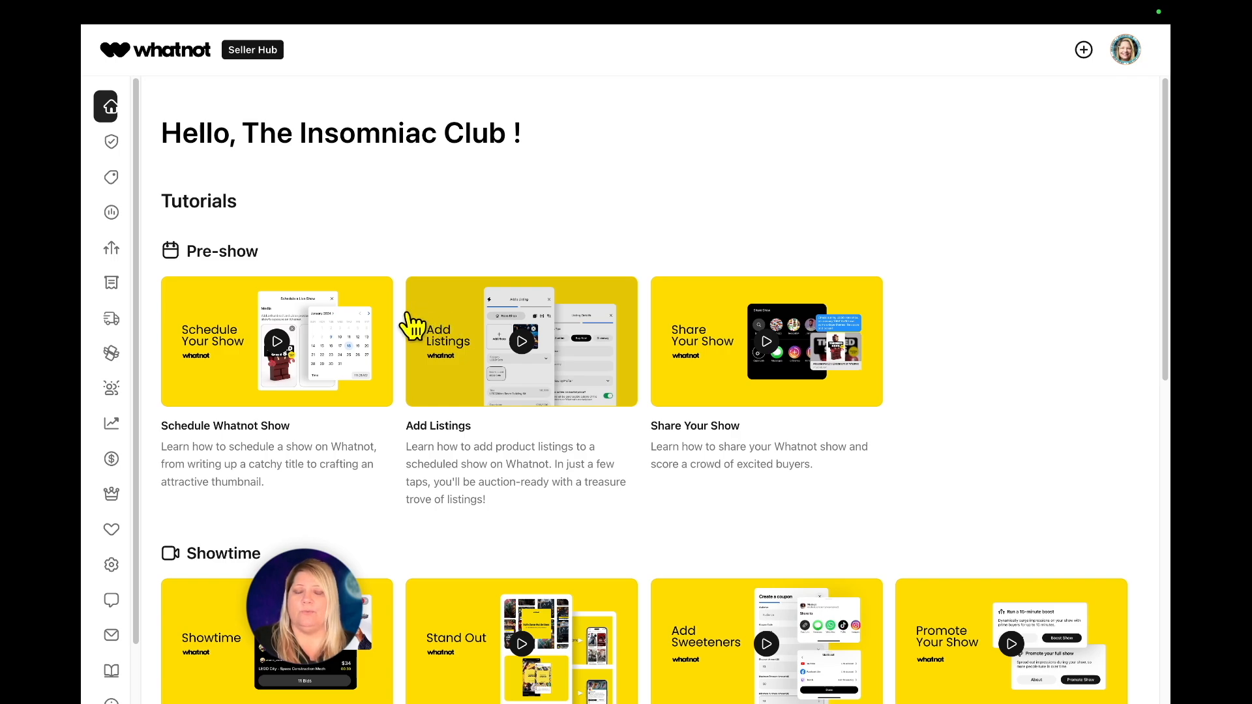
Look through the tutorials on the Seller Hub home page and the full list of navigation sections
scroll(499, 356, down, 10)
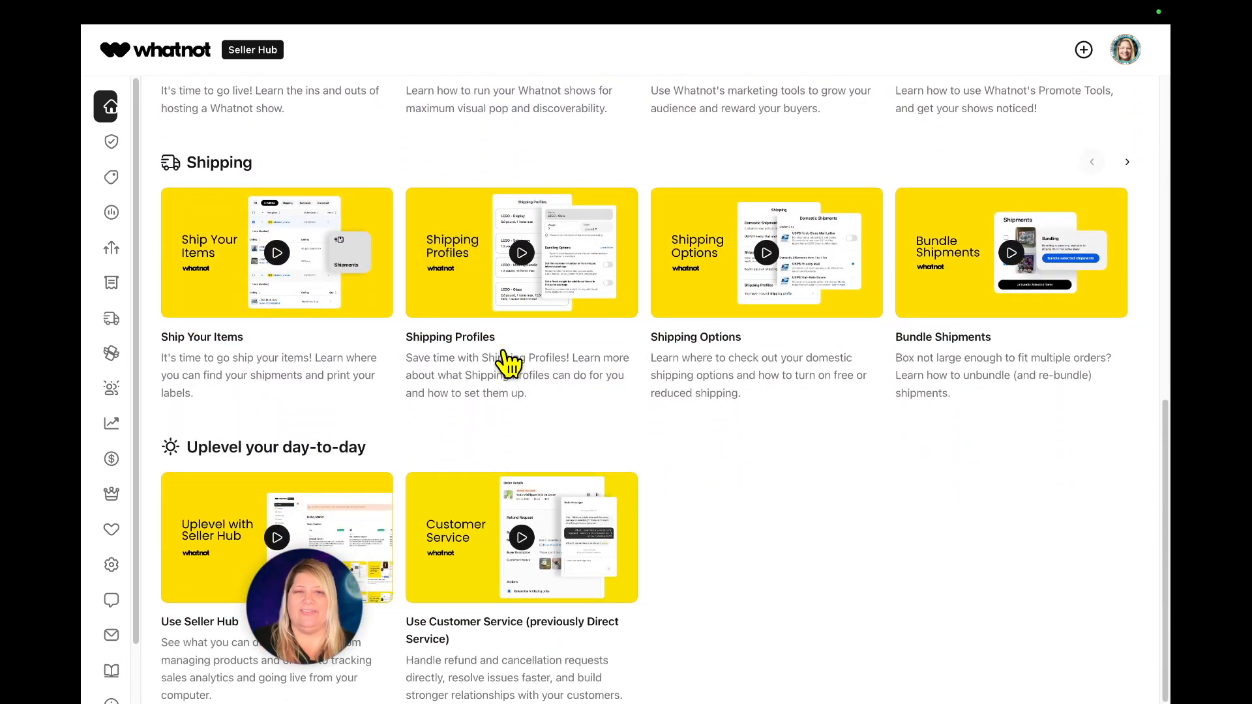
scroll(508, 365, up, 1)
scroll(508, 369, up, 10)
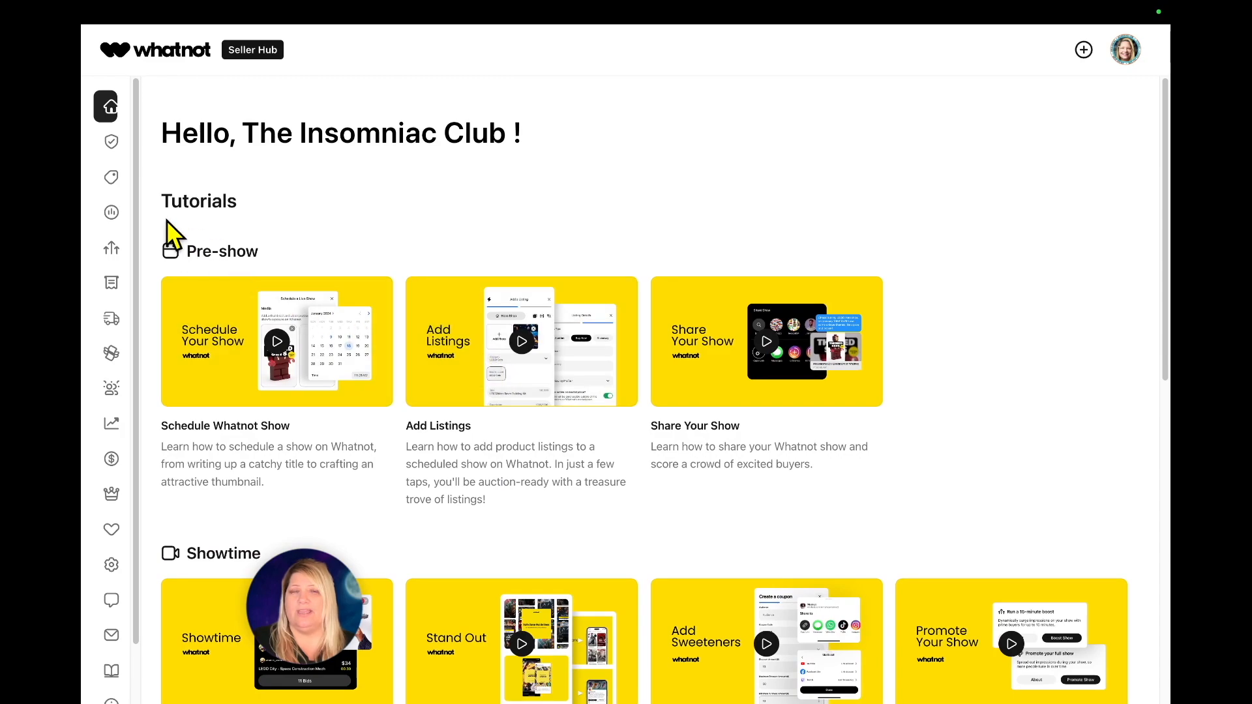
mouse_move(118, 163)
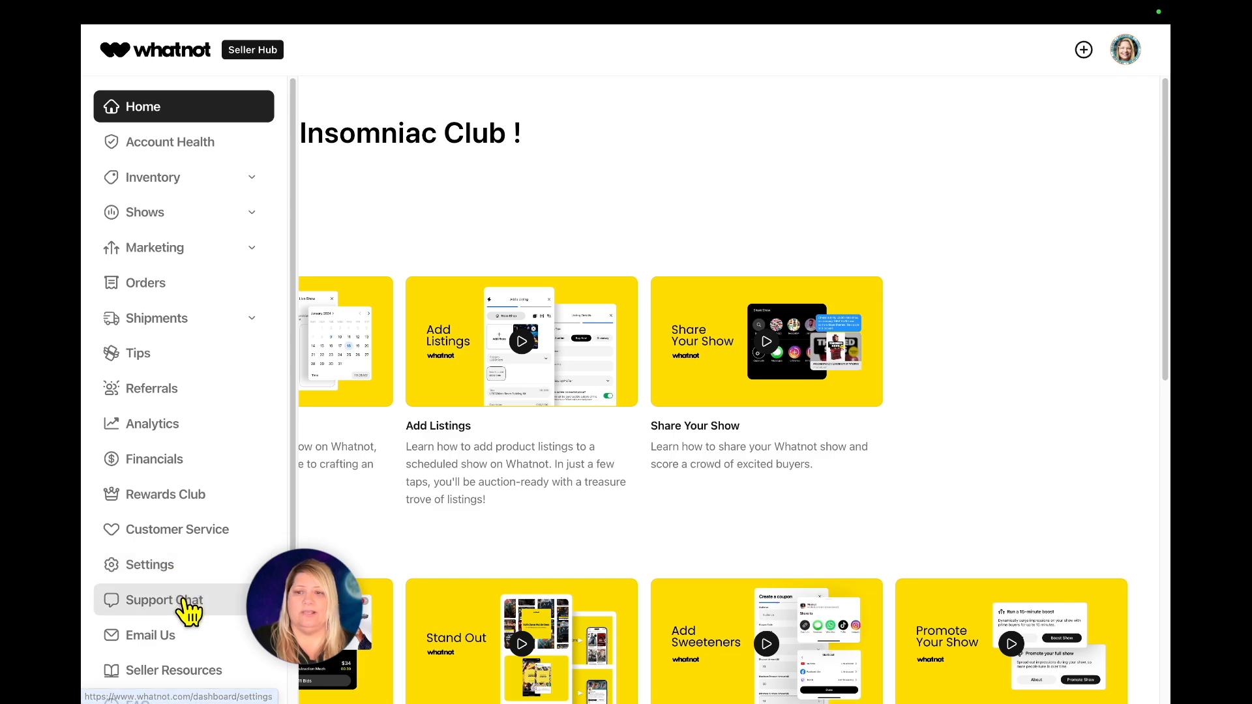
scroll(186, 603, down, 1)
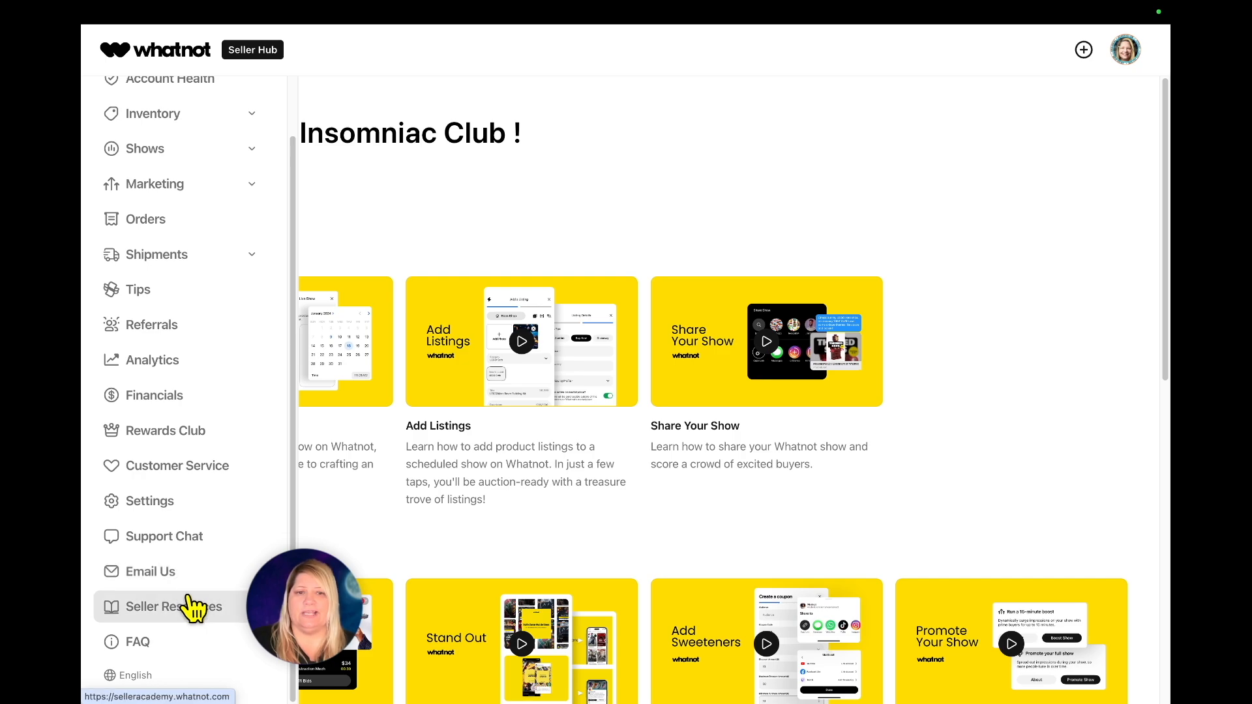
scroll(176, 470, up, 1)
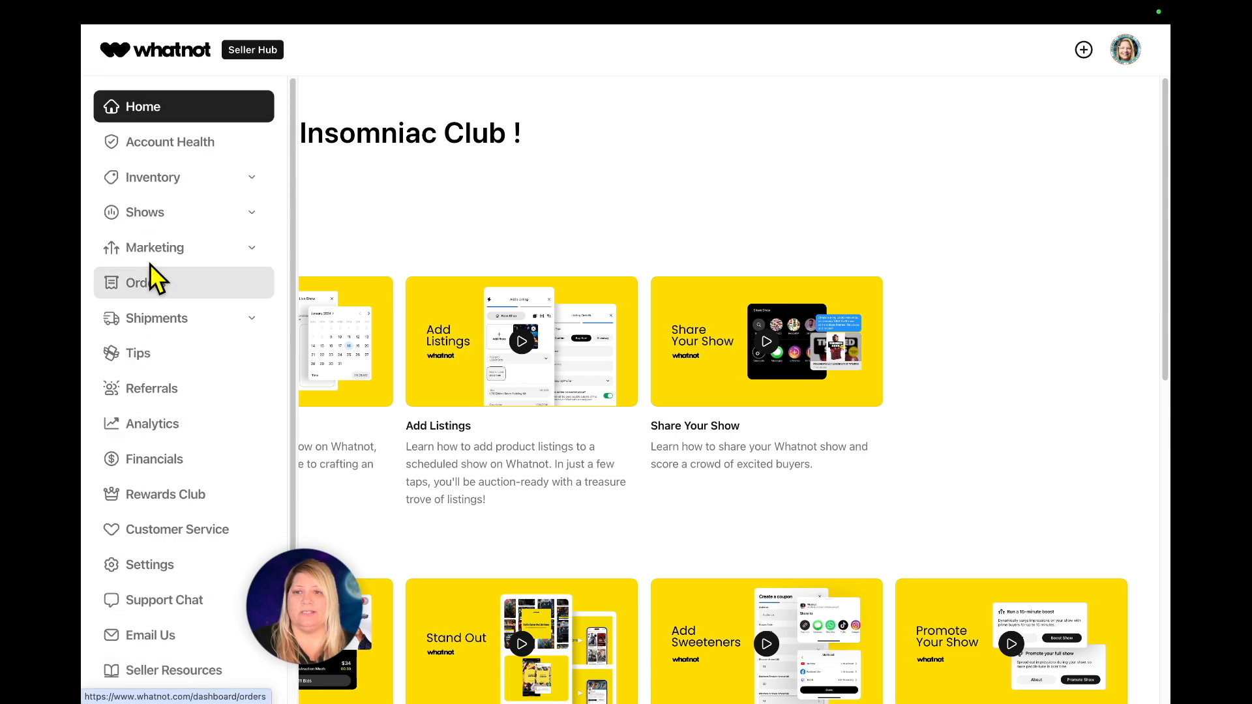
Open the inventory and view its draft and inactive product lists
click(146, 176)
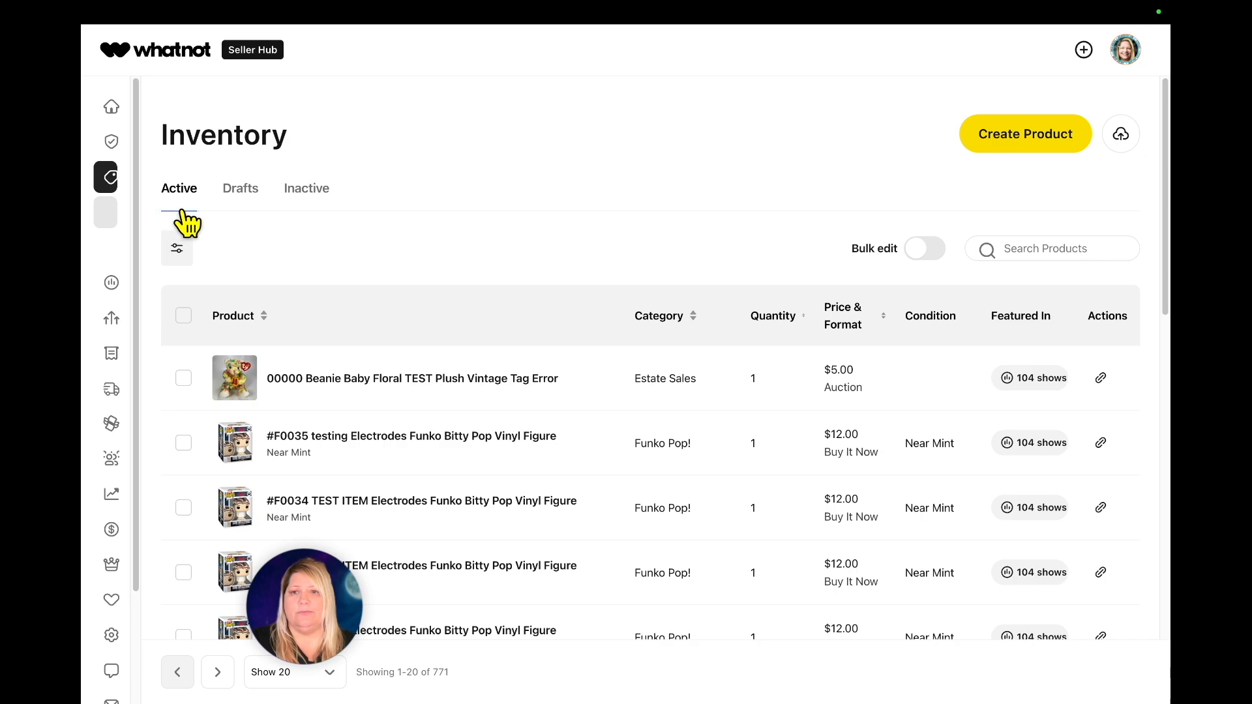
click(246, 196)
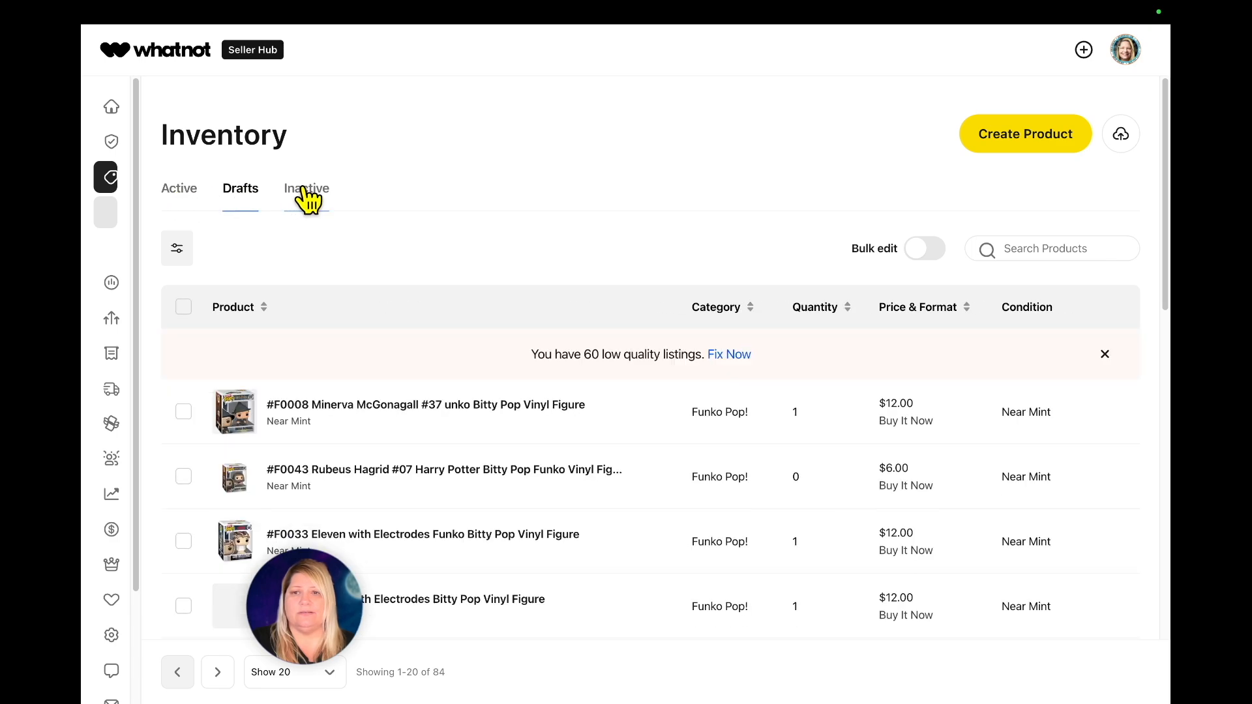
click(306, 195)
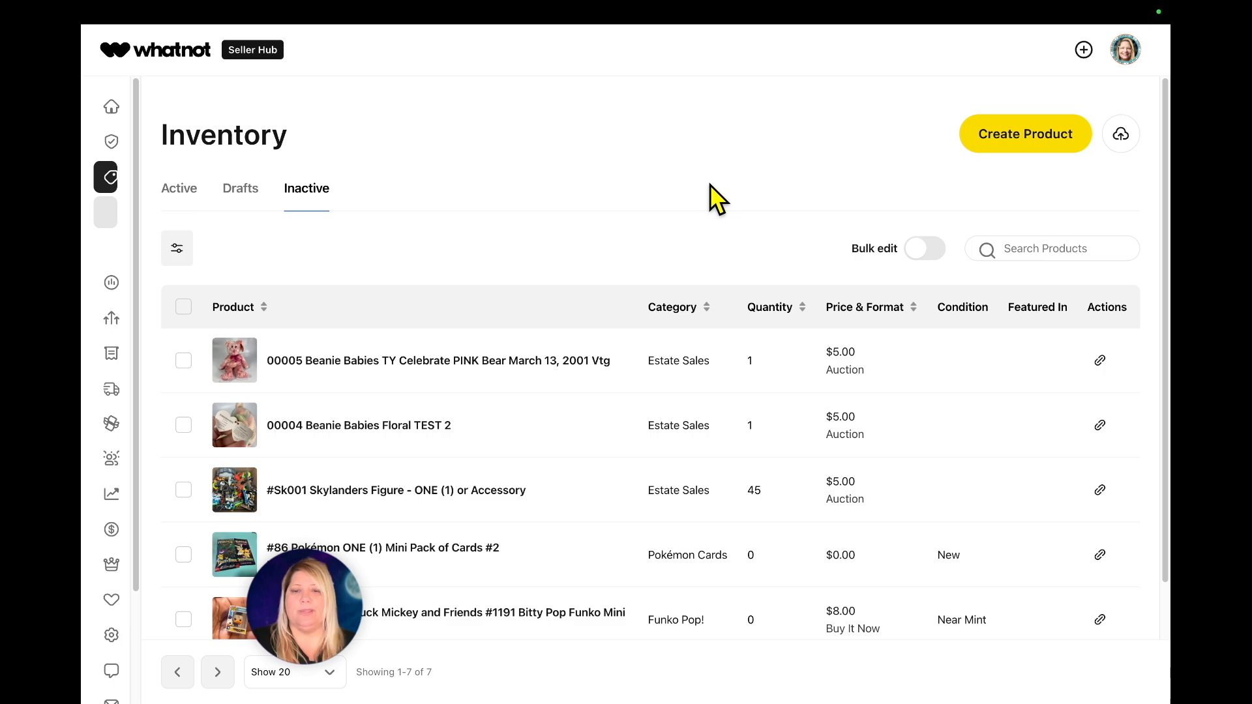
drag(337, 608, 1097, 620)
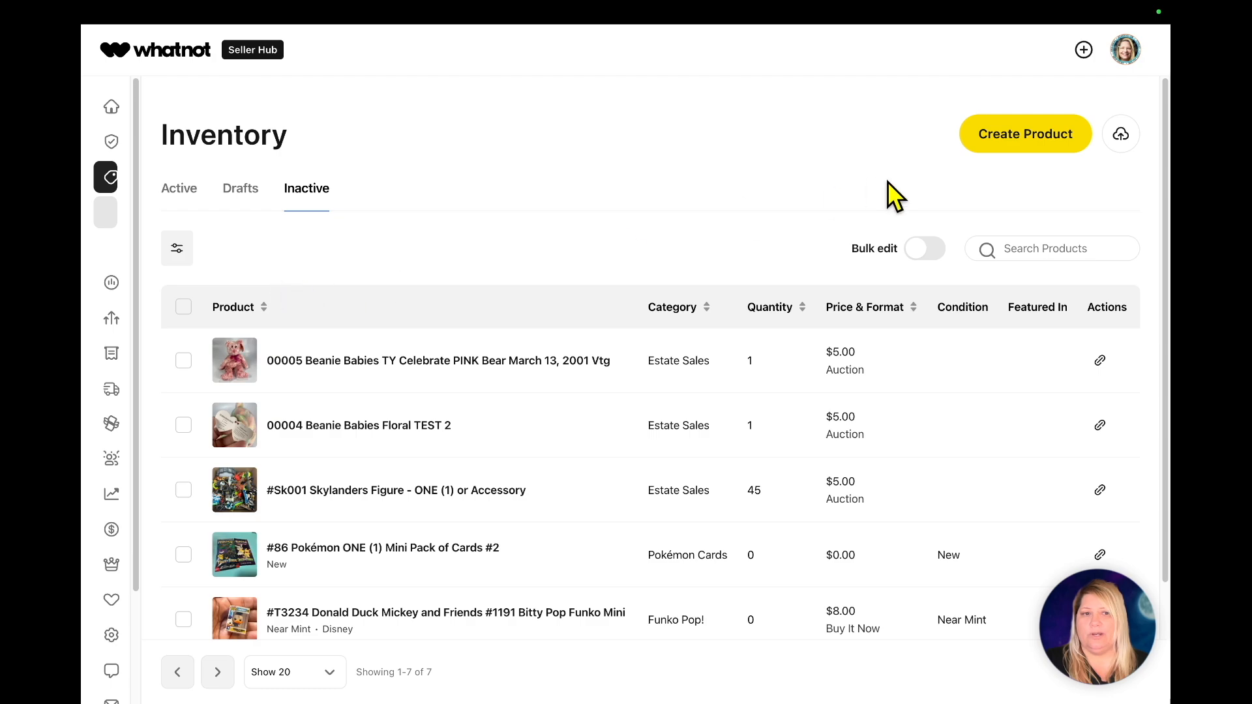
Examine the Category and Buy Format filter options for the inactive products without applying any
click(180, 258)
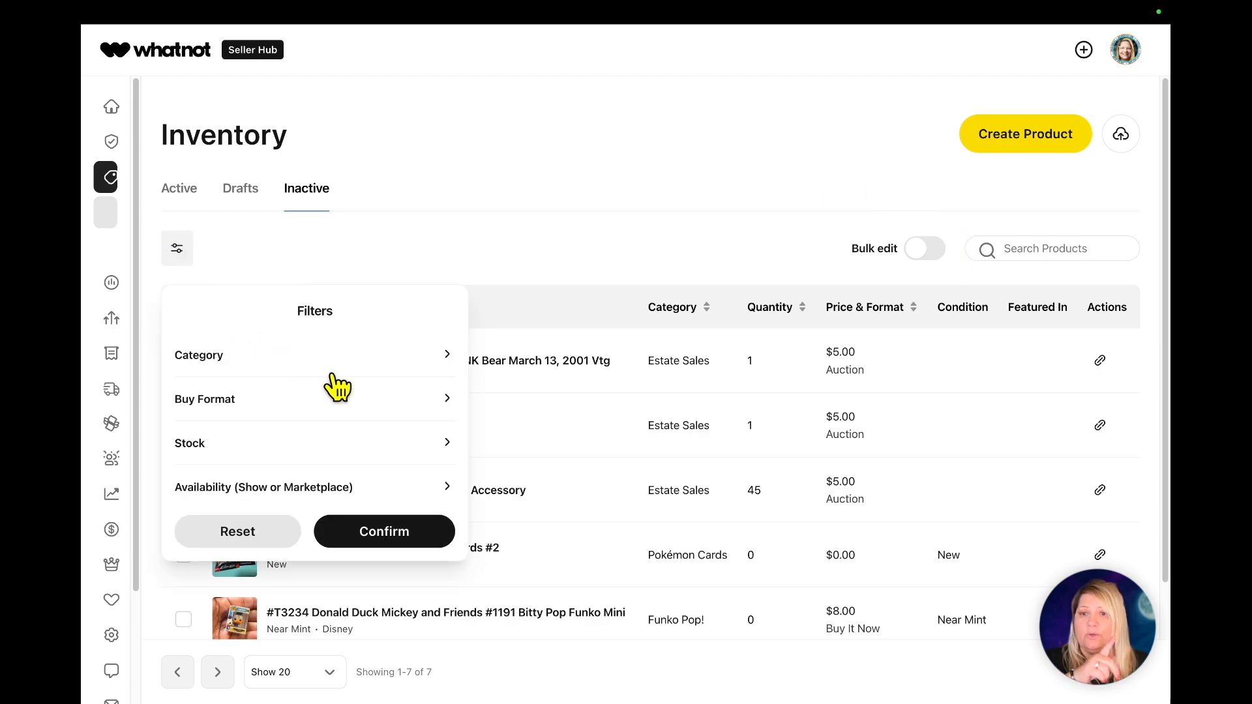
click(193, 356)
scroll(360, 496, down, 5)
scroll(362, 499, up, 5)
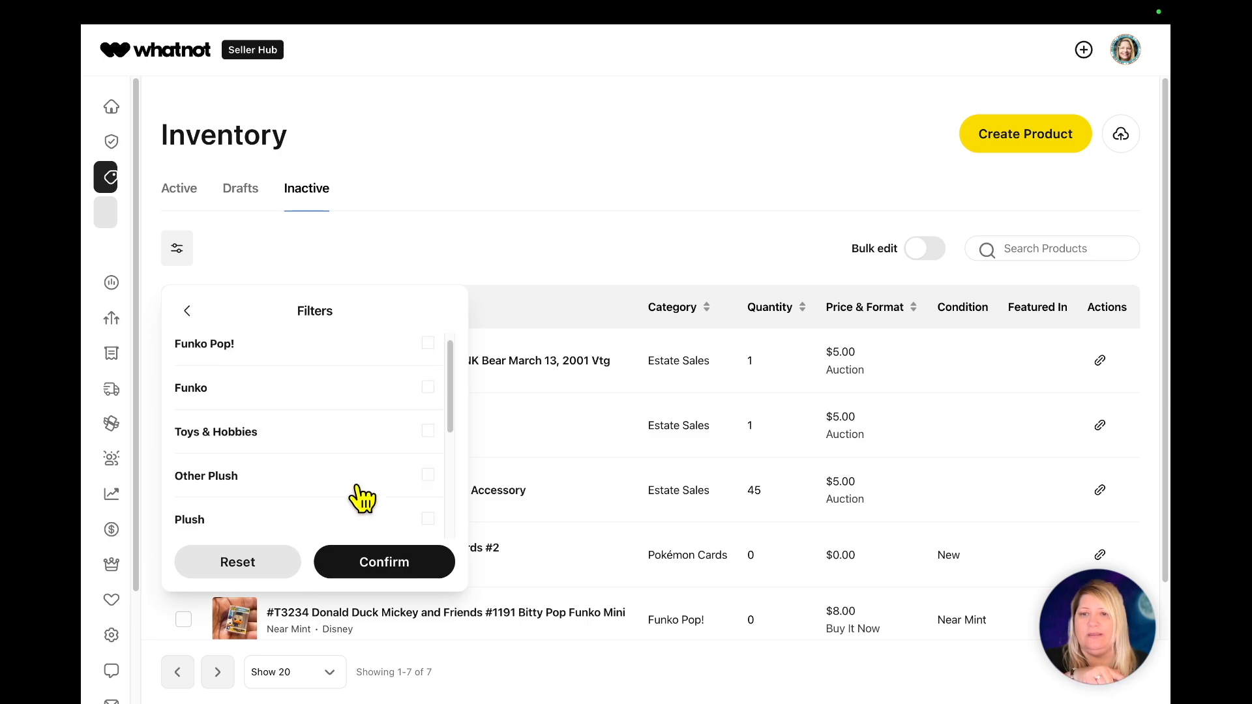
click(187, 312)
click(189, 405)
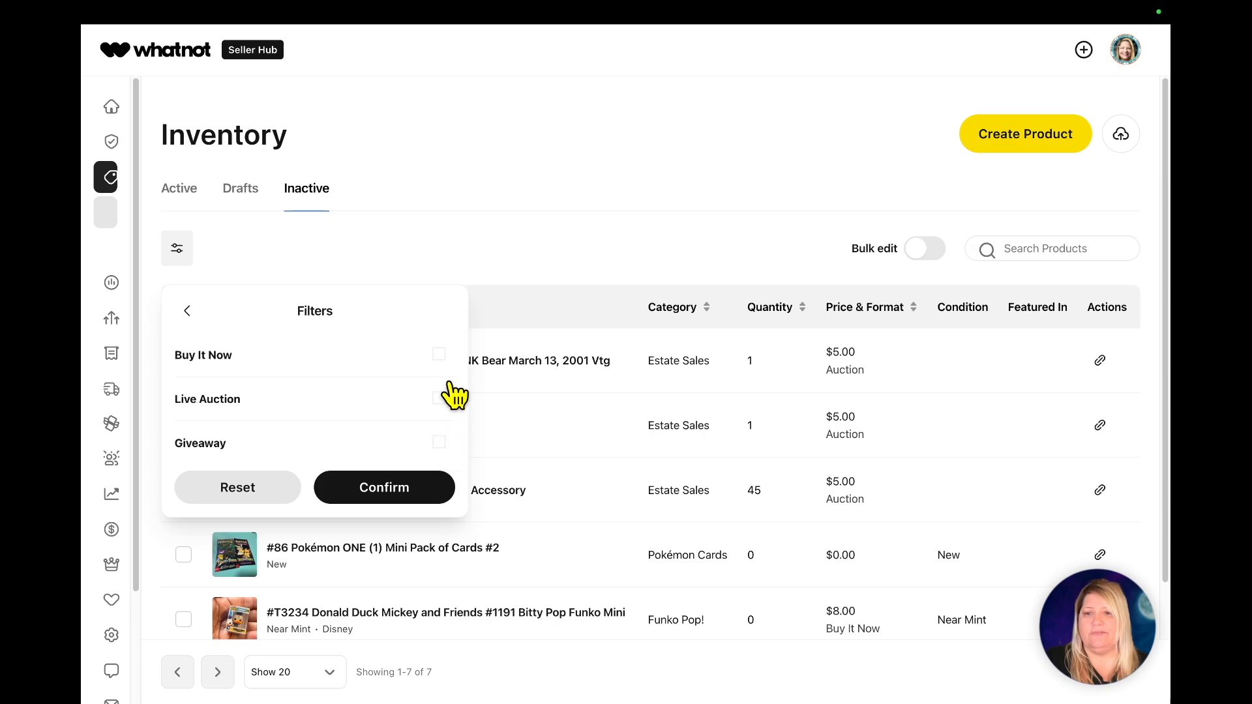
click(187, 312)
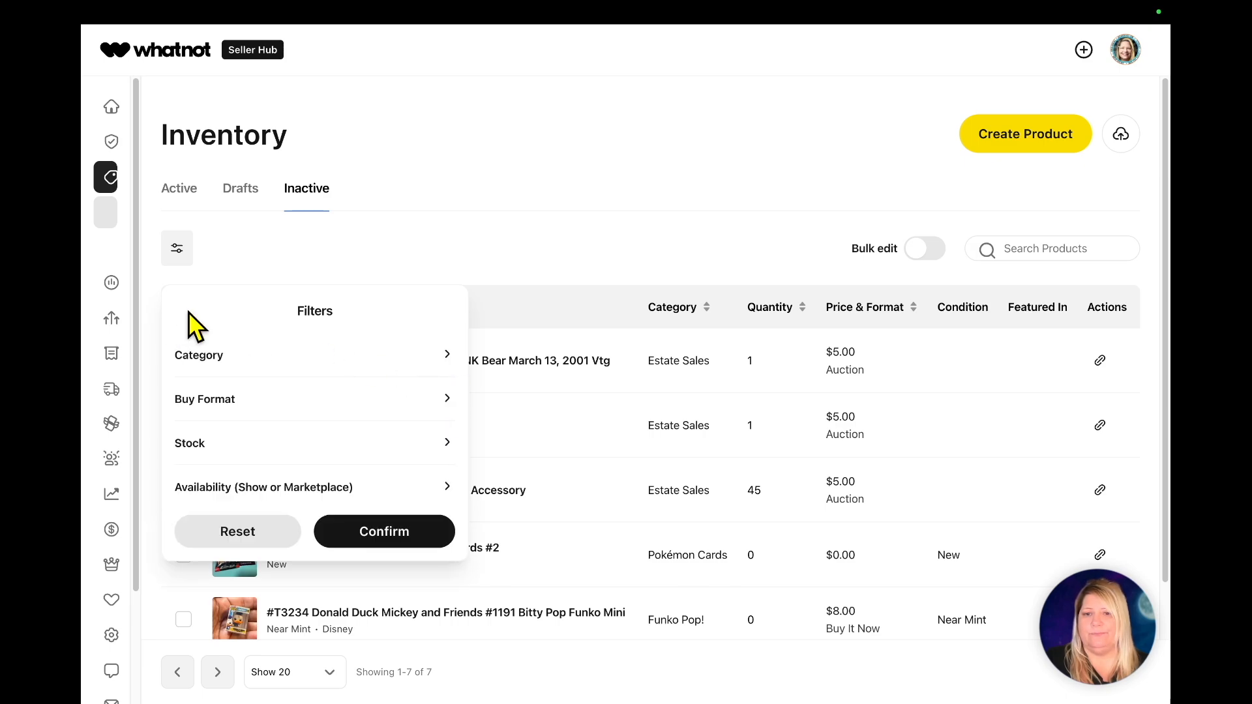
Examine the Stock and Availability (Show or Marketplace) filter options, and close the filters without applying any
click(216, 446)
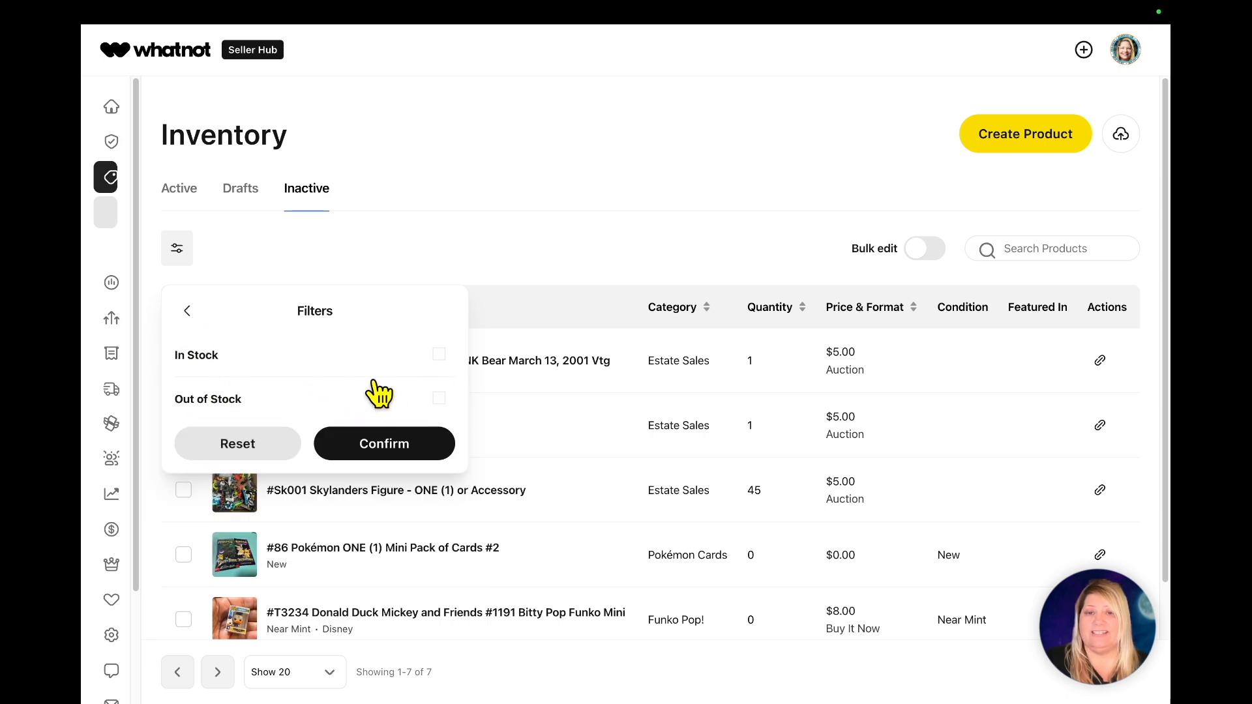
click(187, 311)
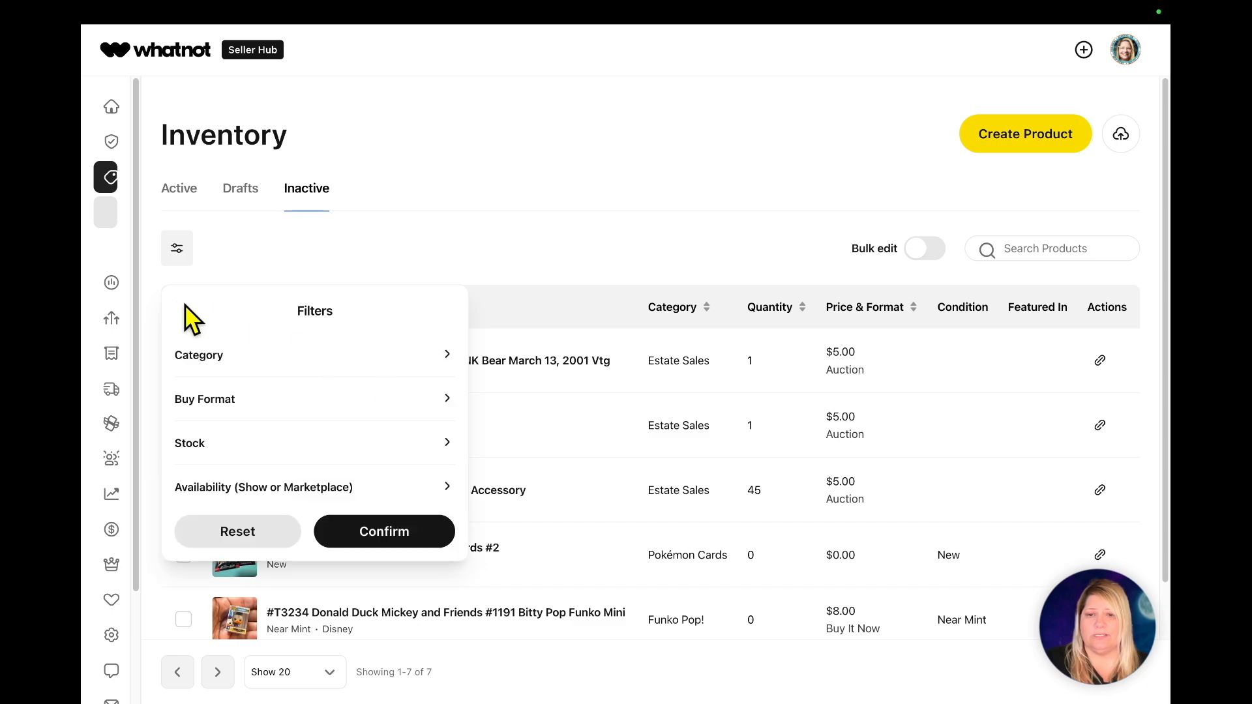
click(446, 494)
scroll(390, 476, down, 6)
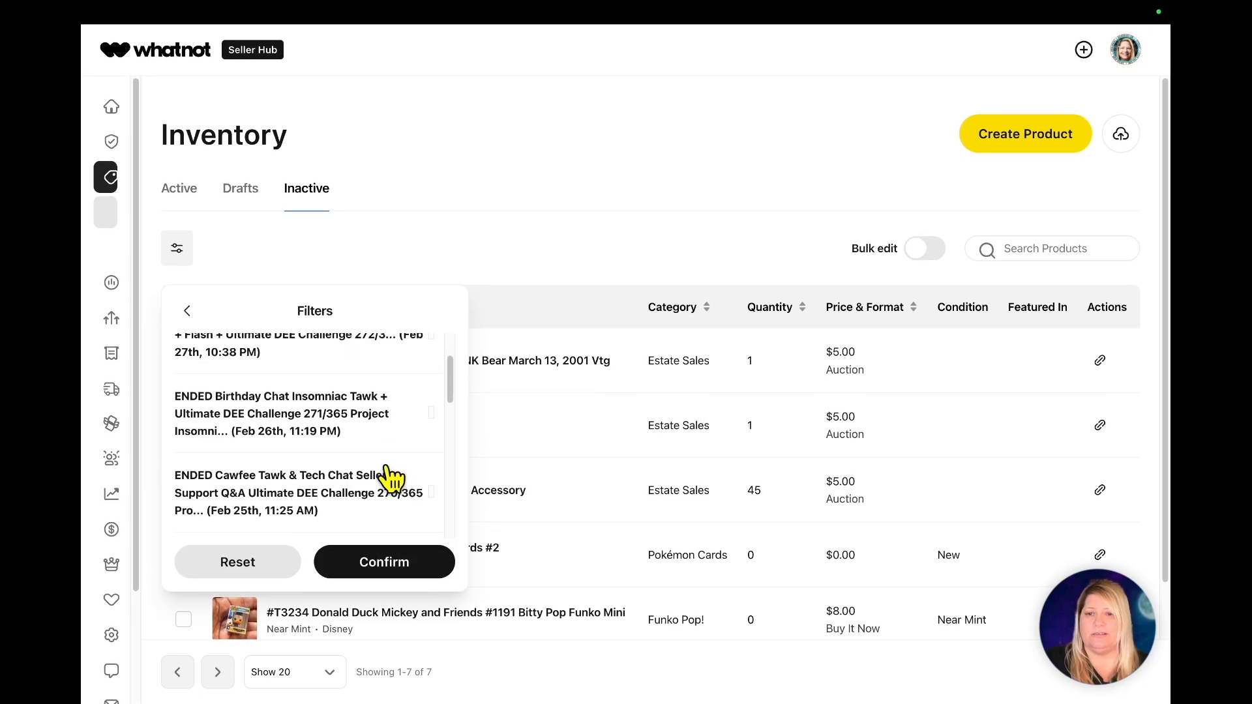
scroll(390, 476, up, 6)
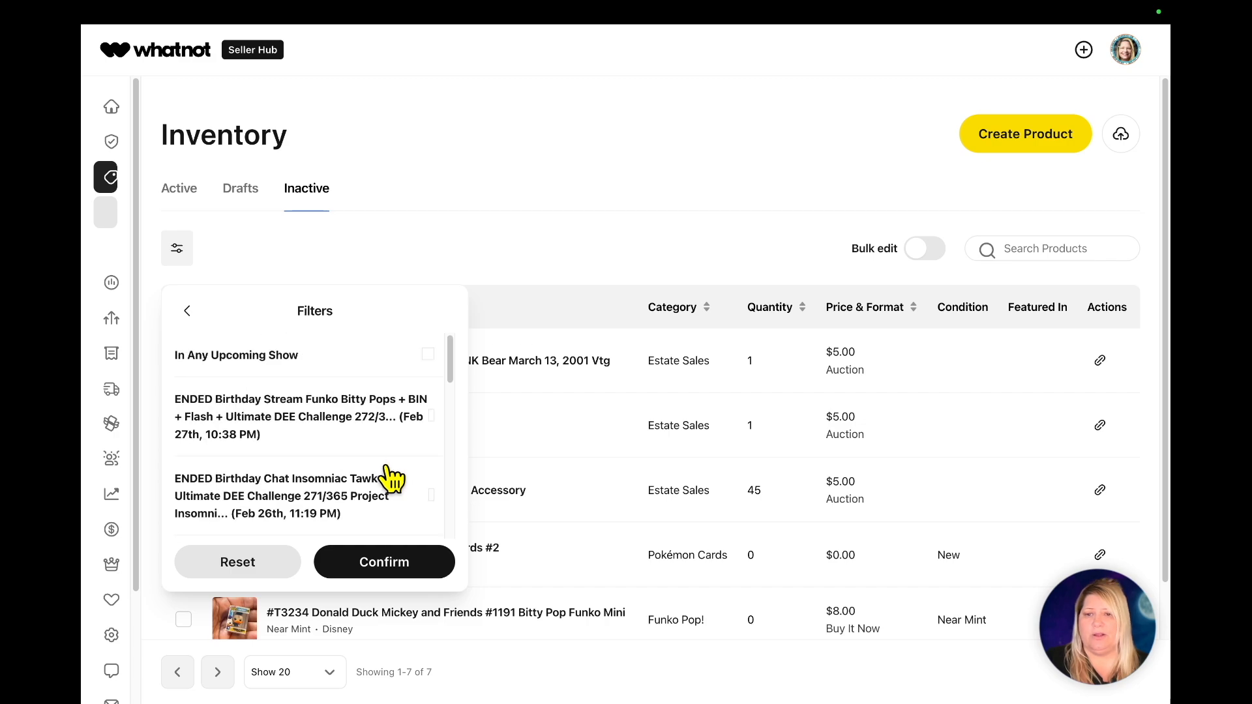
click(188, 312)
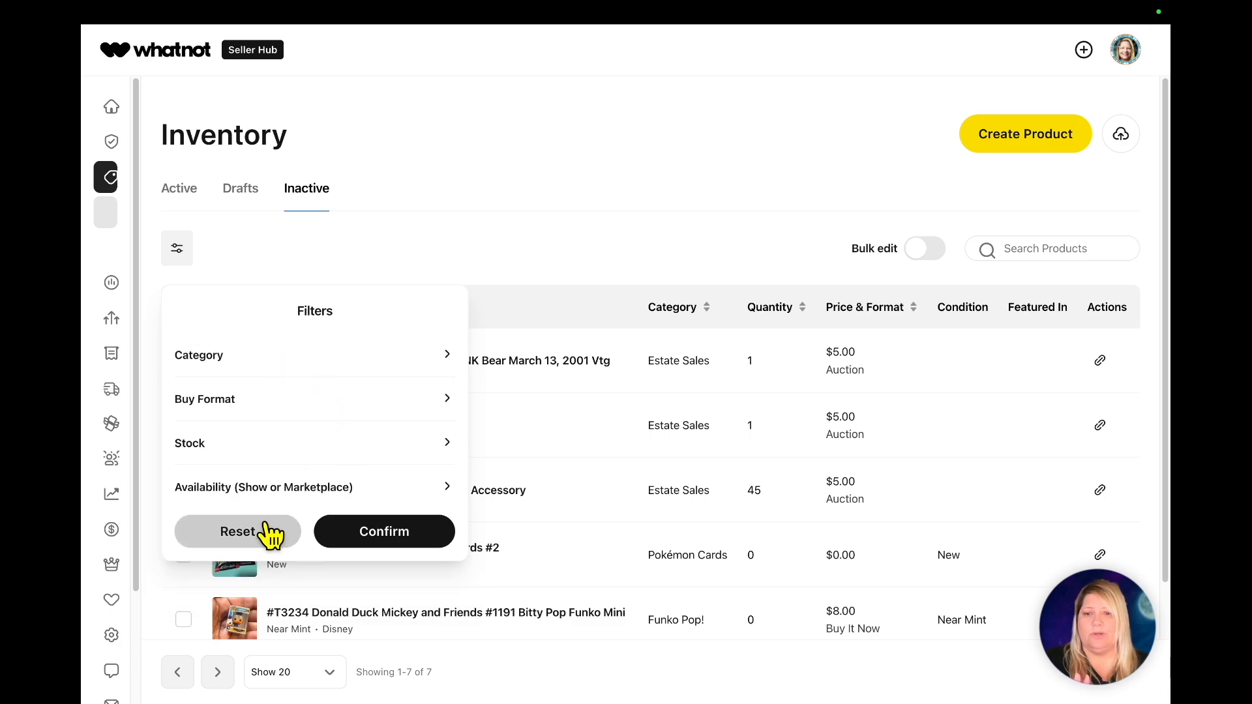
click(386, 248)
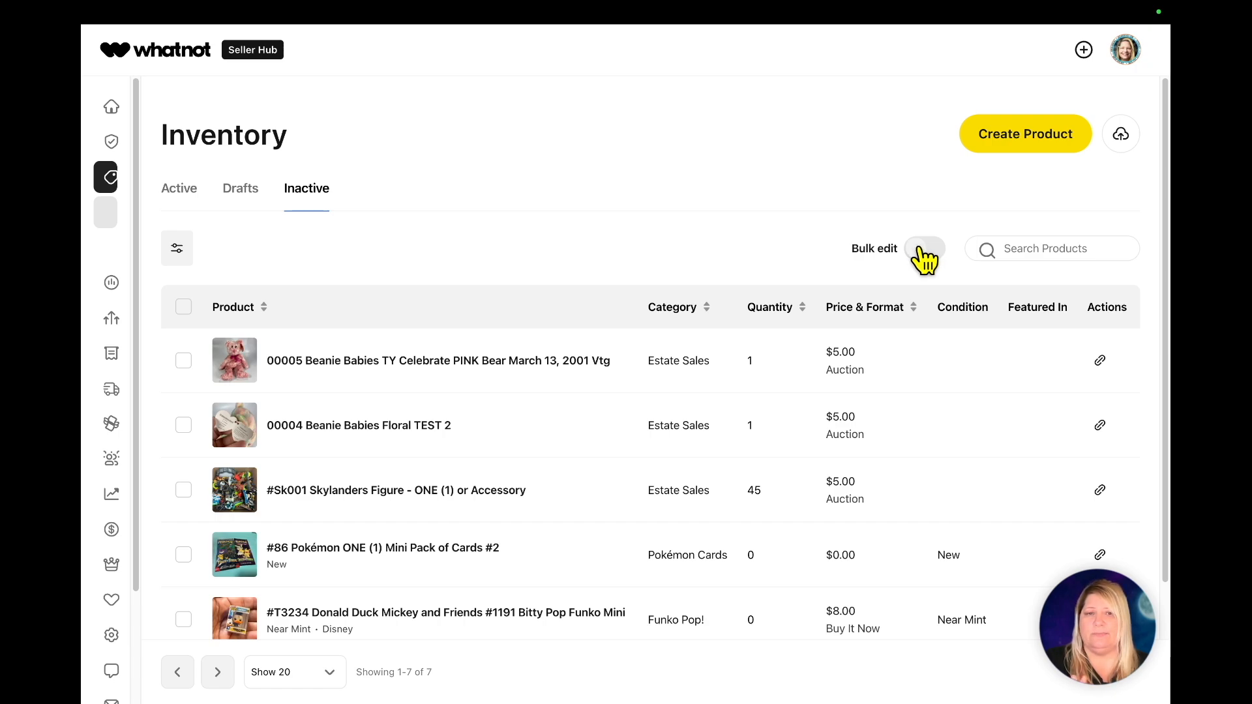
Search the inactive products for "Bitty Pop" and switch to the draft products
click(1075, 248)
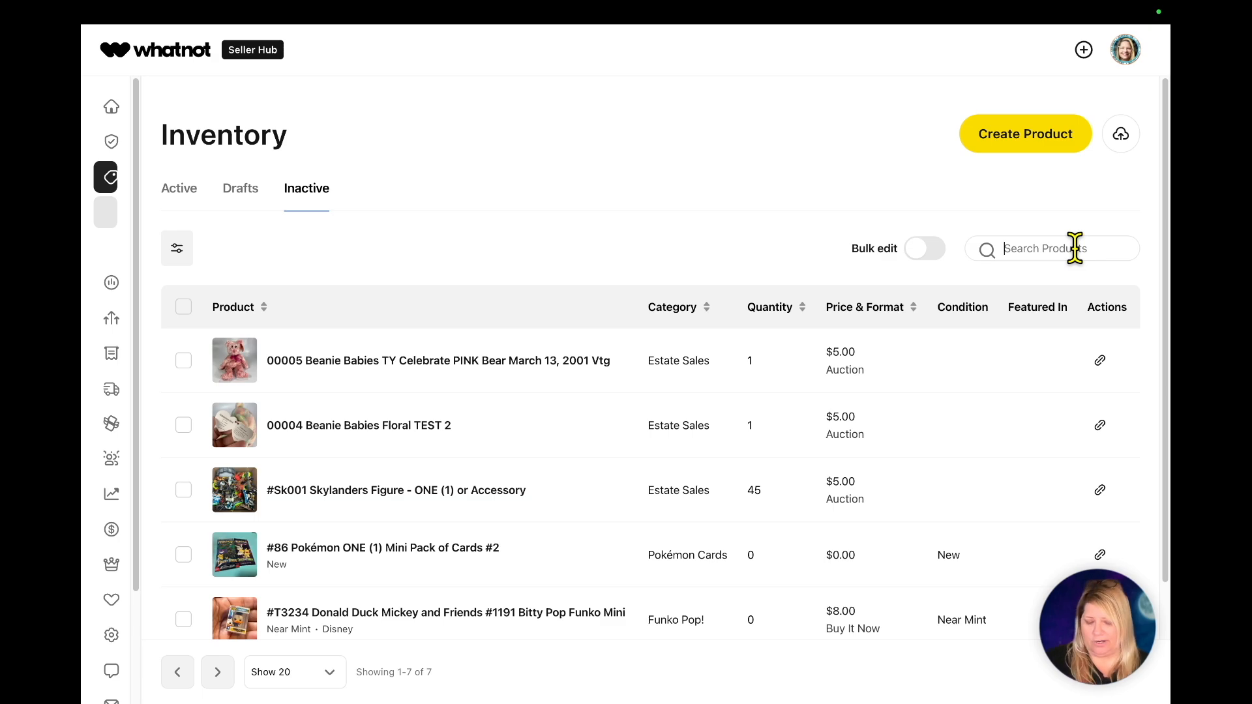
text(Bitty Pop)
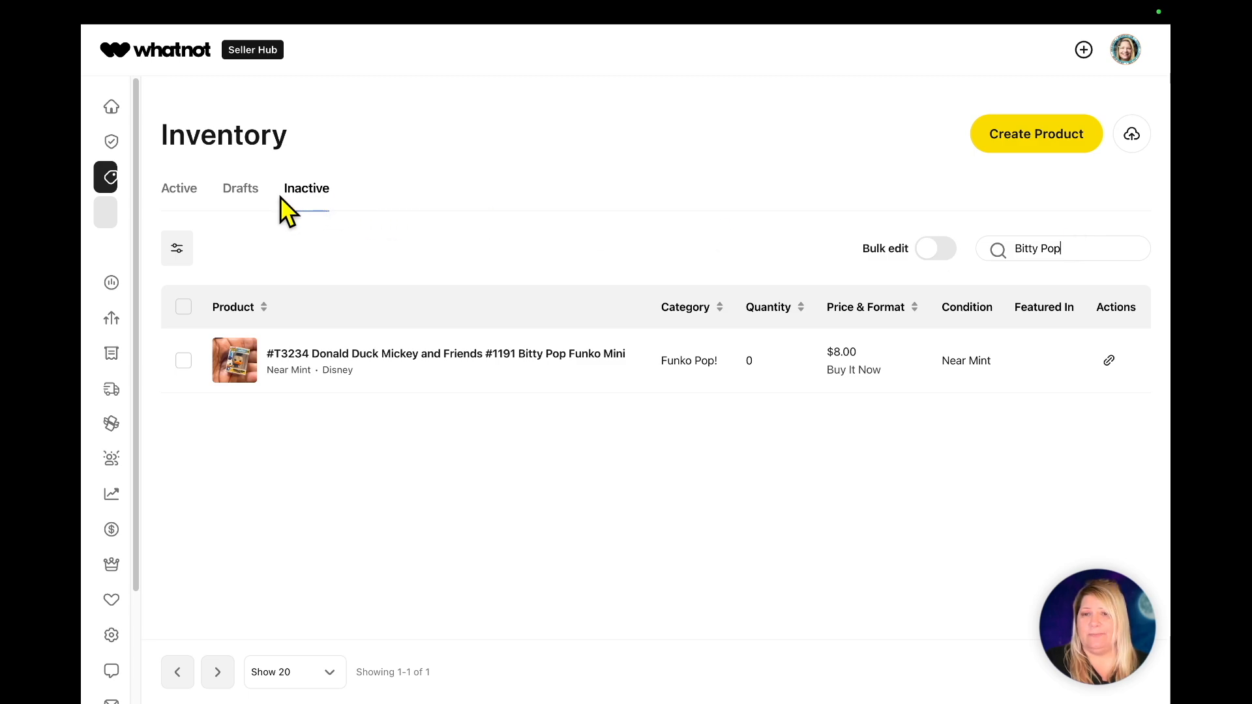
click(238, 195)
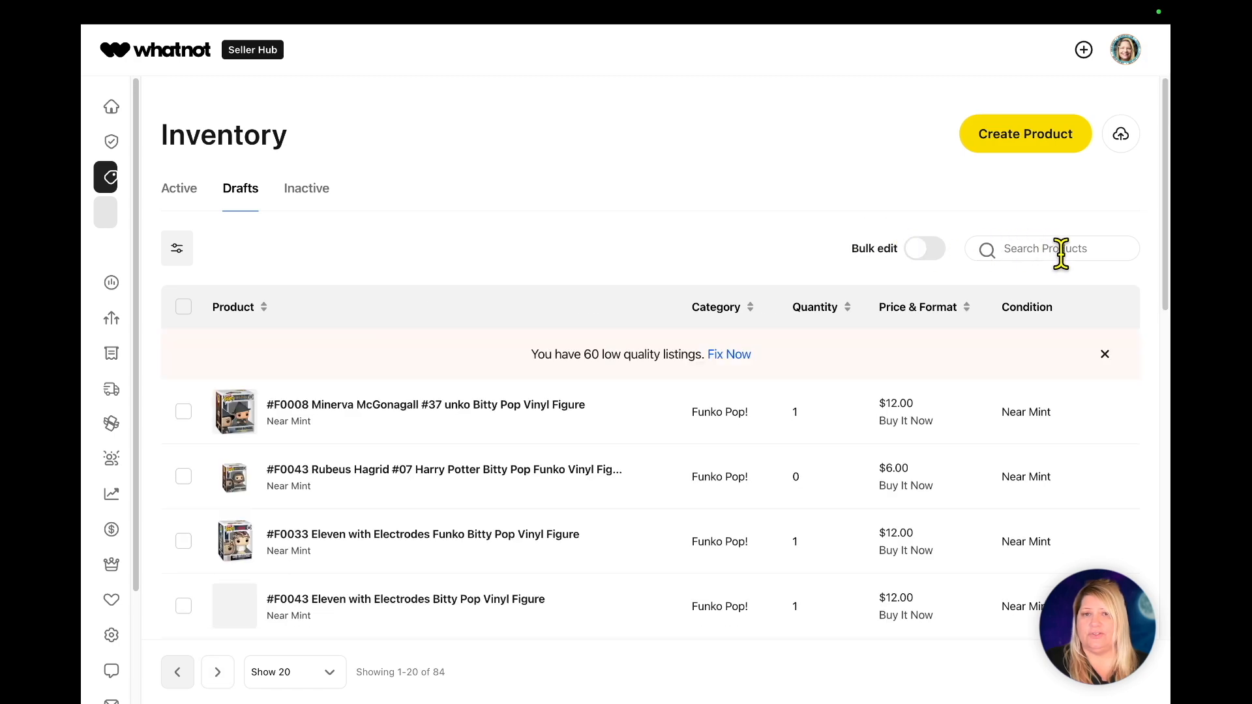
Switch to the active products and search them for "Bitty Pop"
click(182, 191)
click(1094, 247)
text(Bitty Pop)
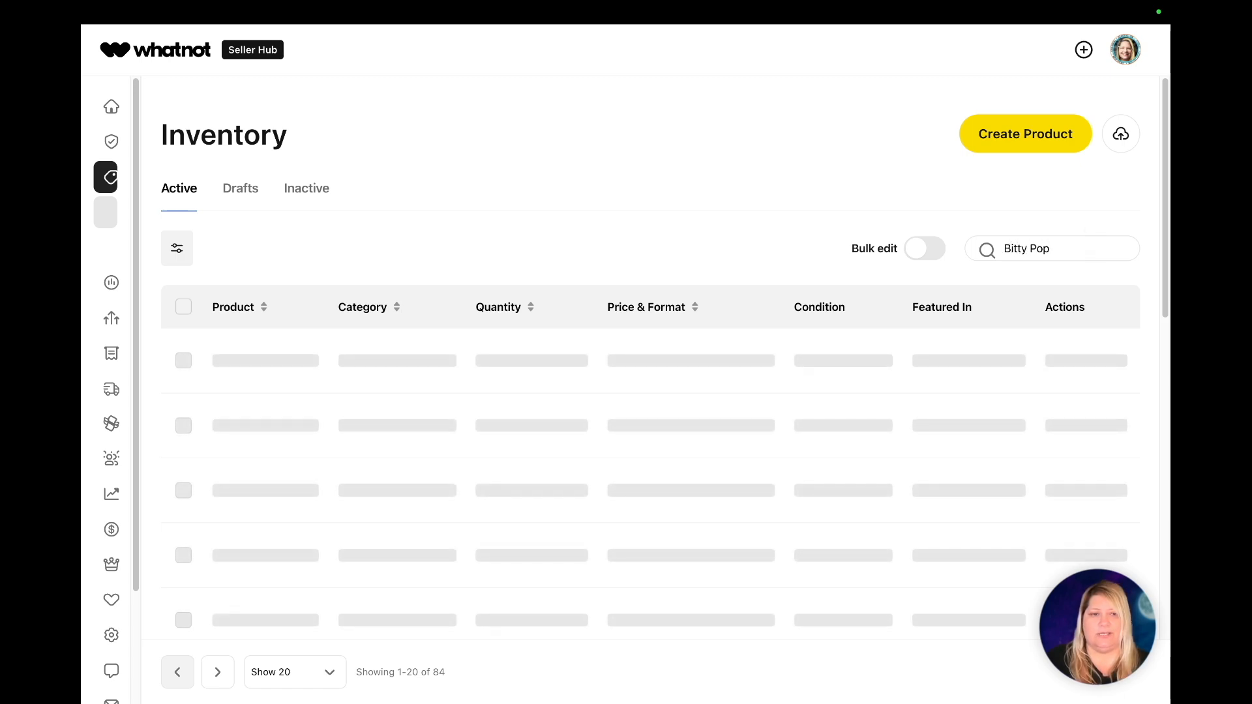
key(ctrl+a)
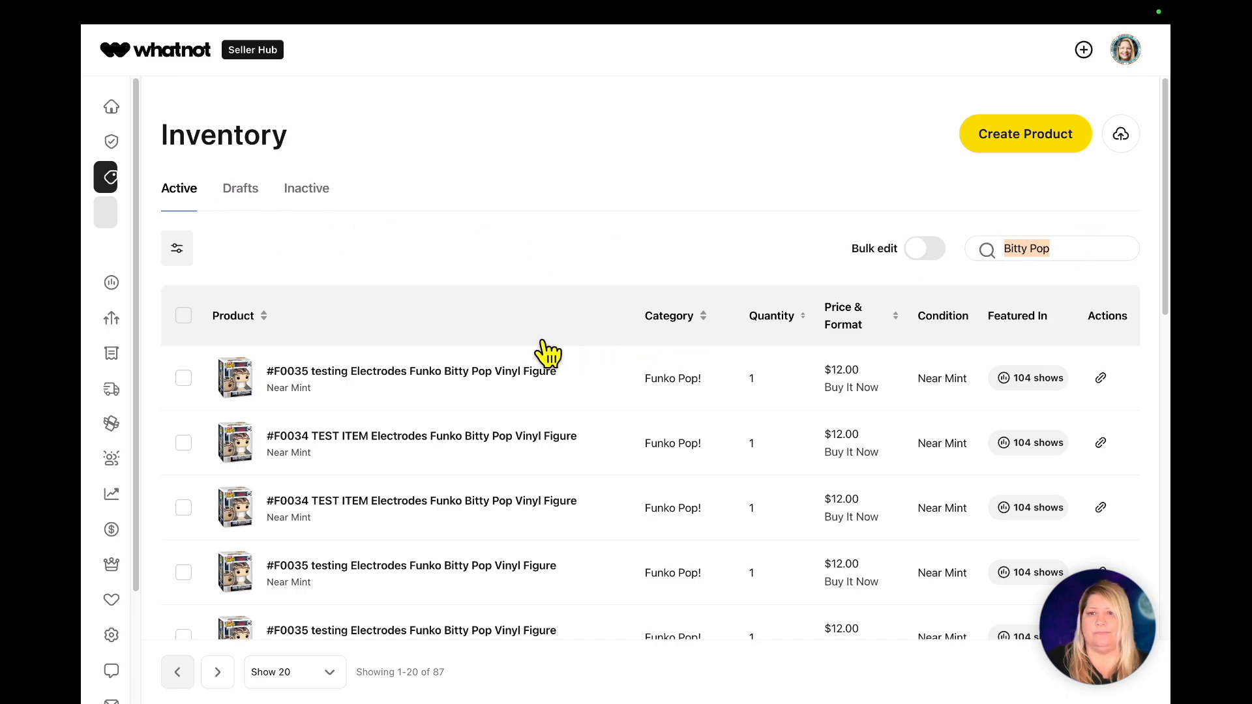
Page through the "Bitty Pop" results, set the list to show 100 products per page, and browse it from the beginning
scroll(541, 354, down, 8)
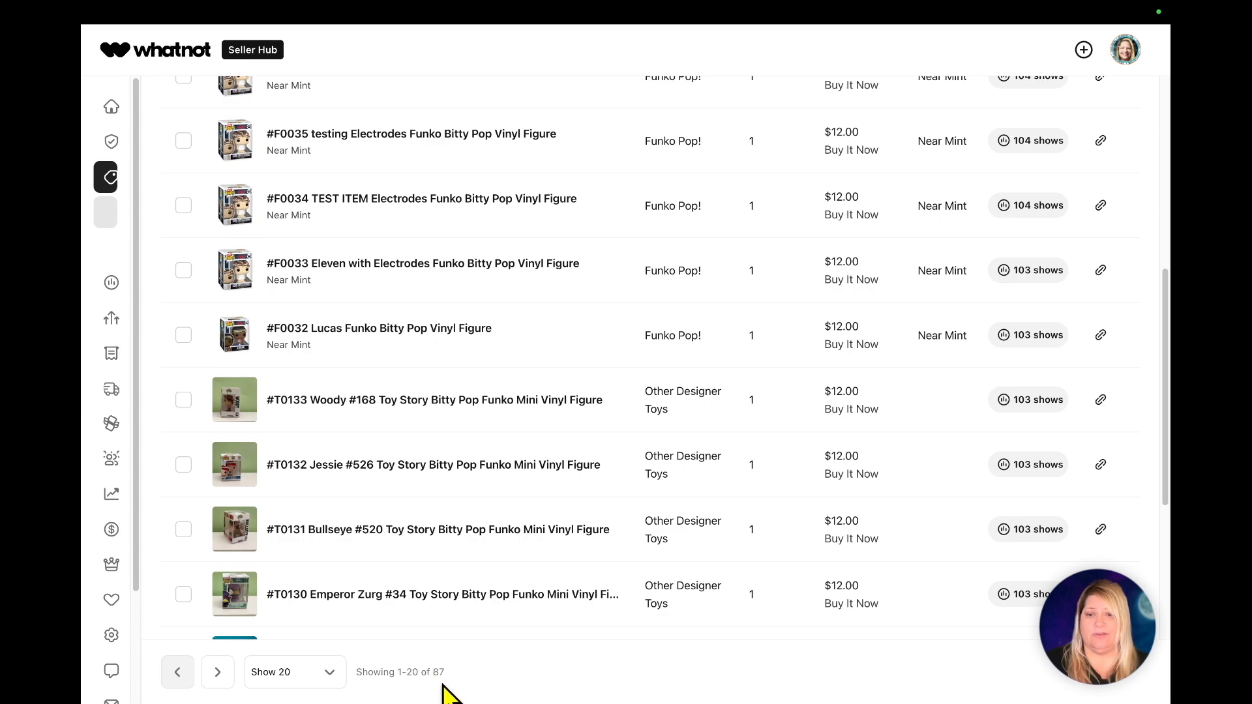
click(180, 676)
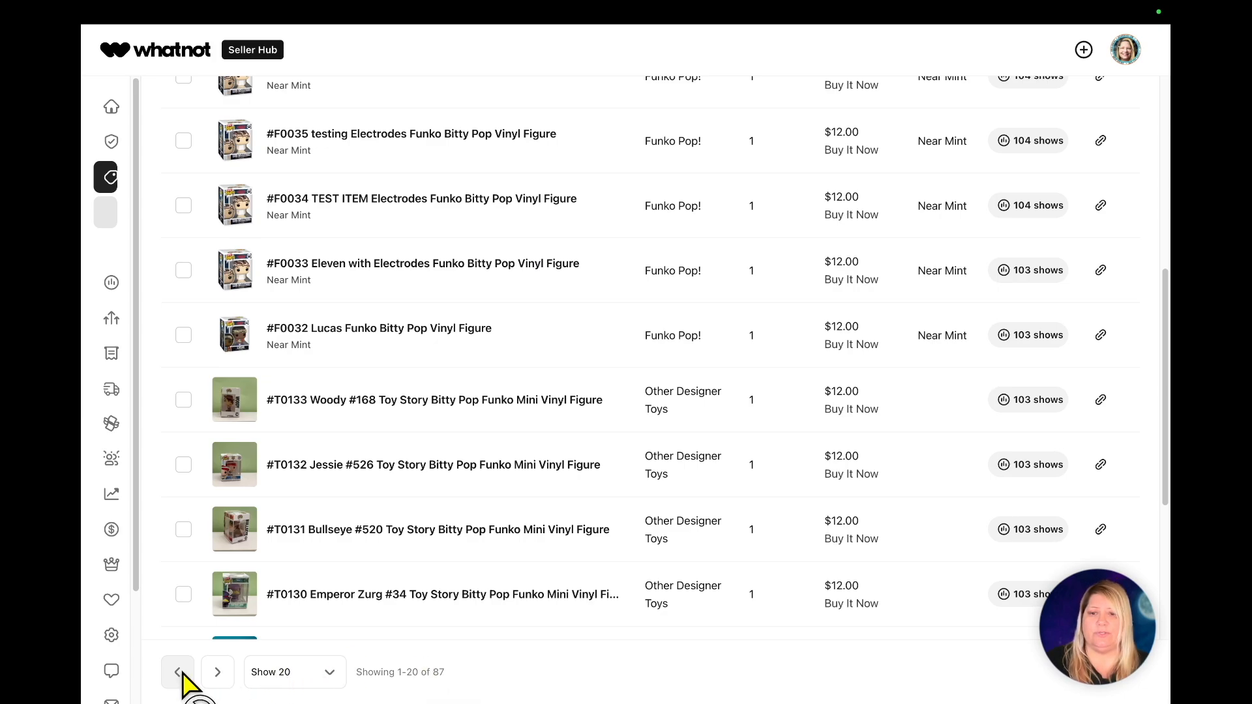
click(217, 676)
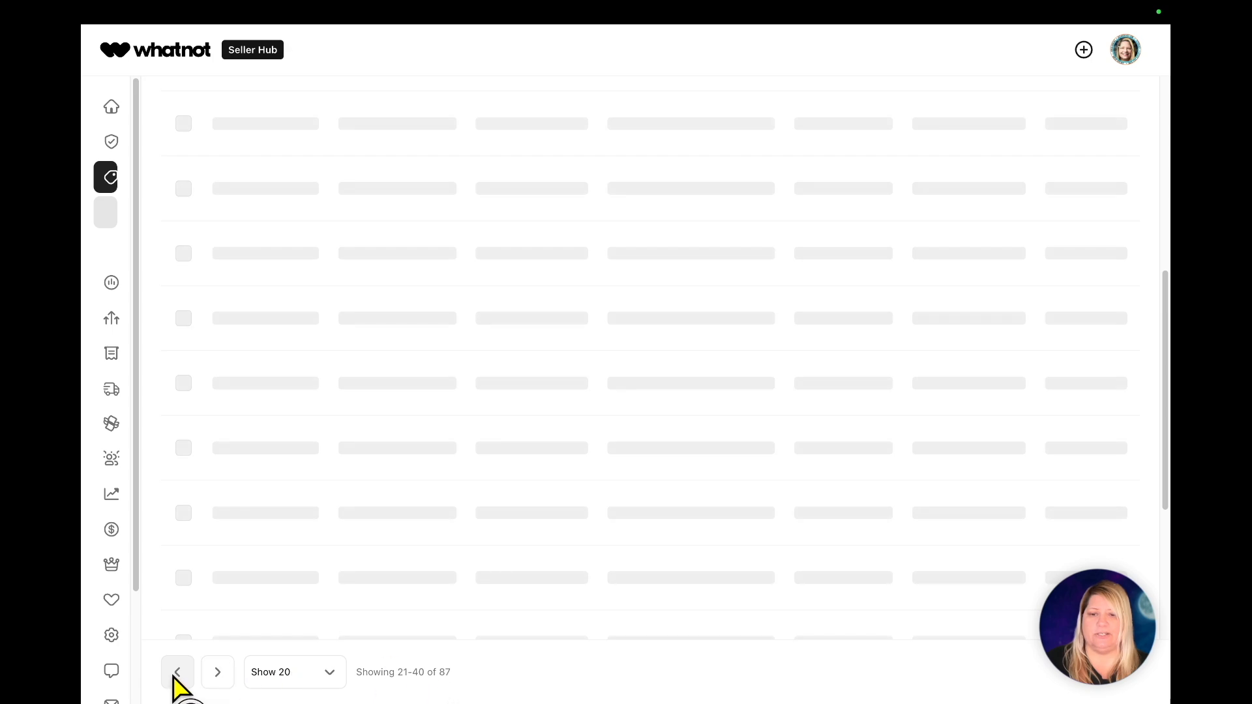
click(269, 678)
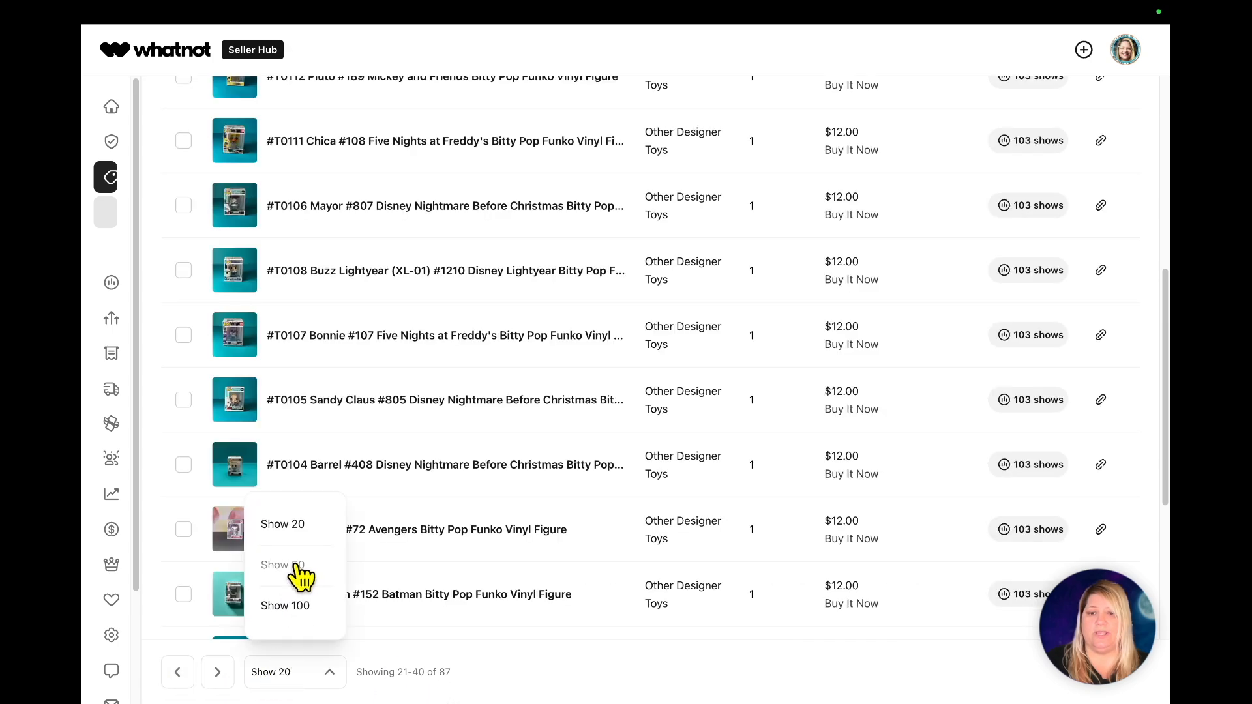
click(297, 608)
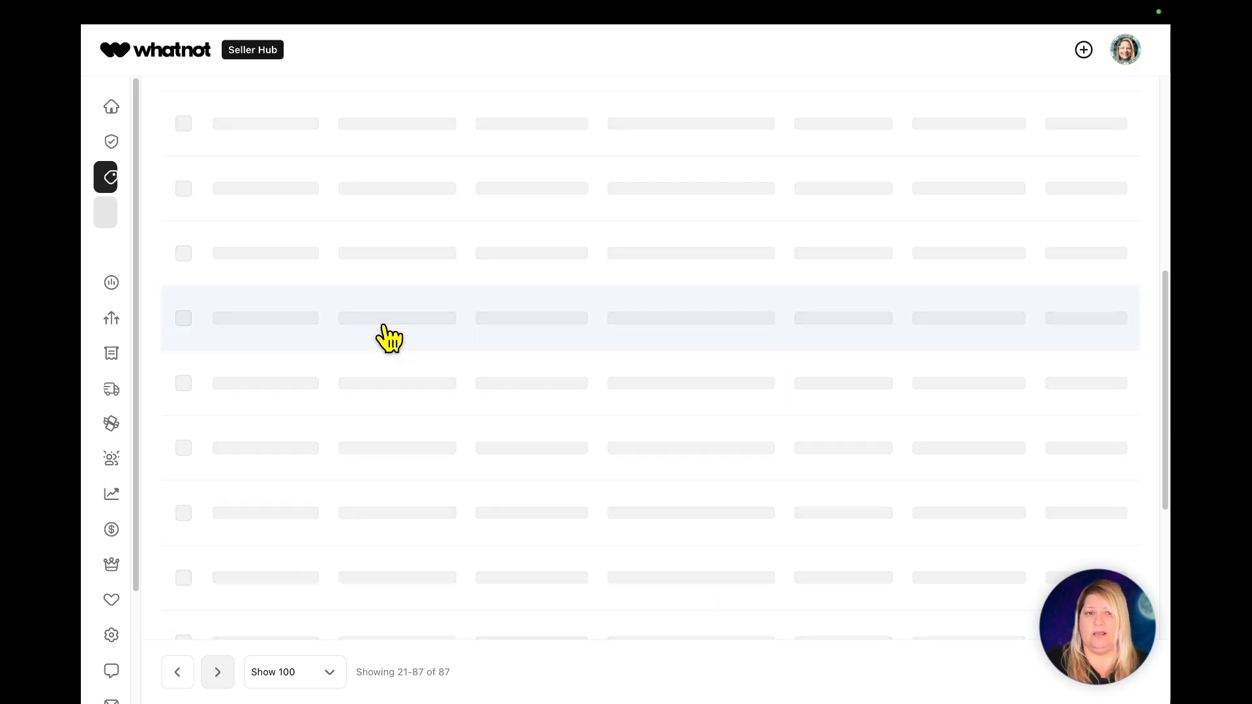
scroll(389, 338, up, 7)
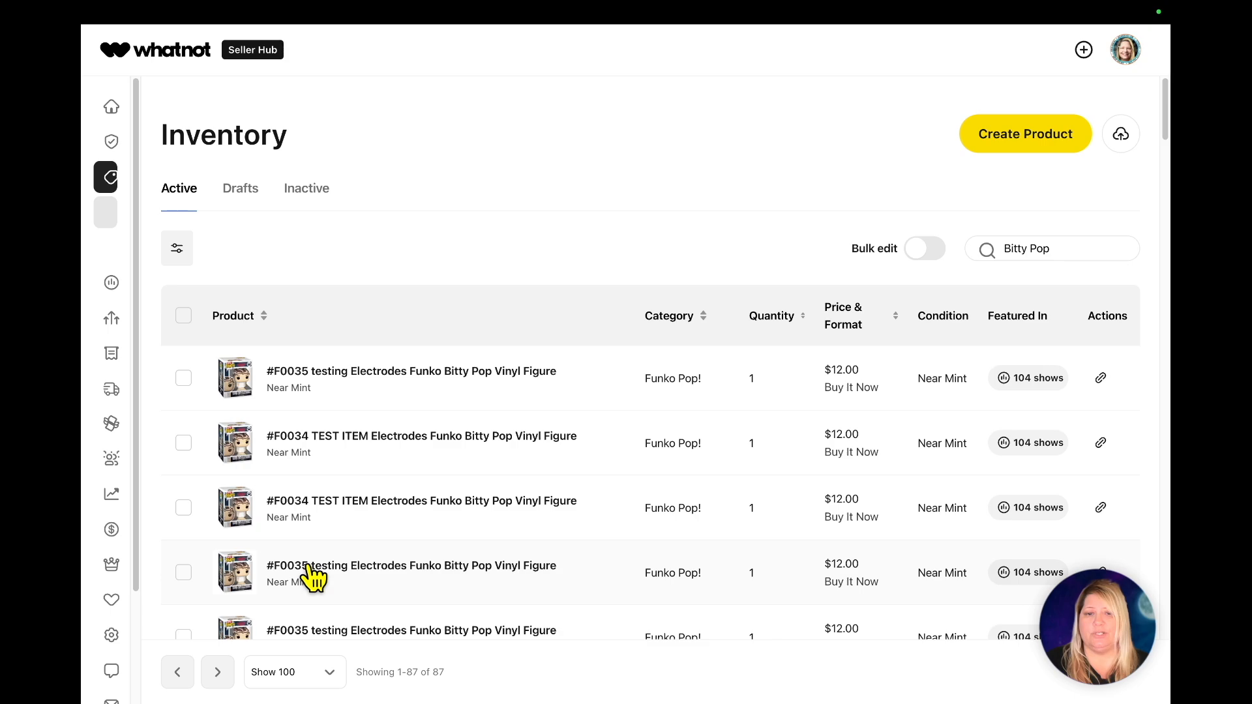
scroll(312, 580, down, 2)
scroll(309, 582, up, 2)
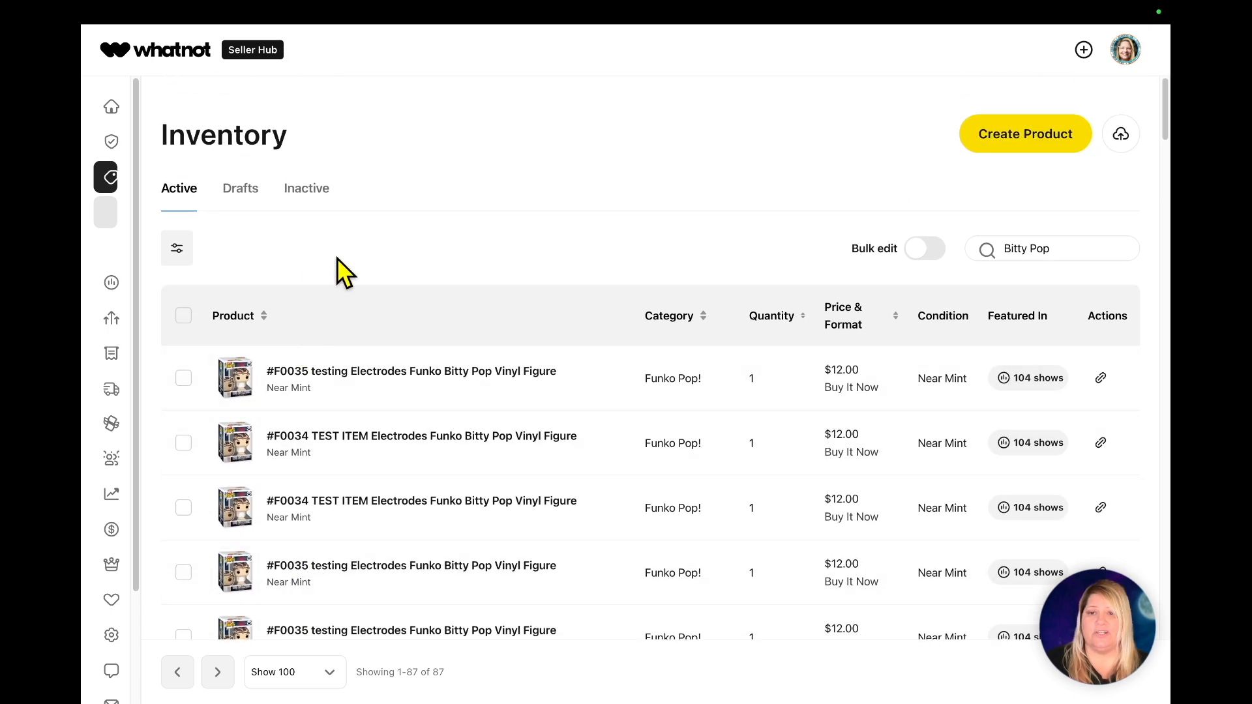
scroll(433, 475, down, 15)
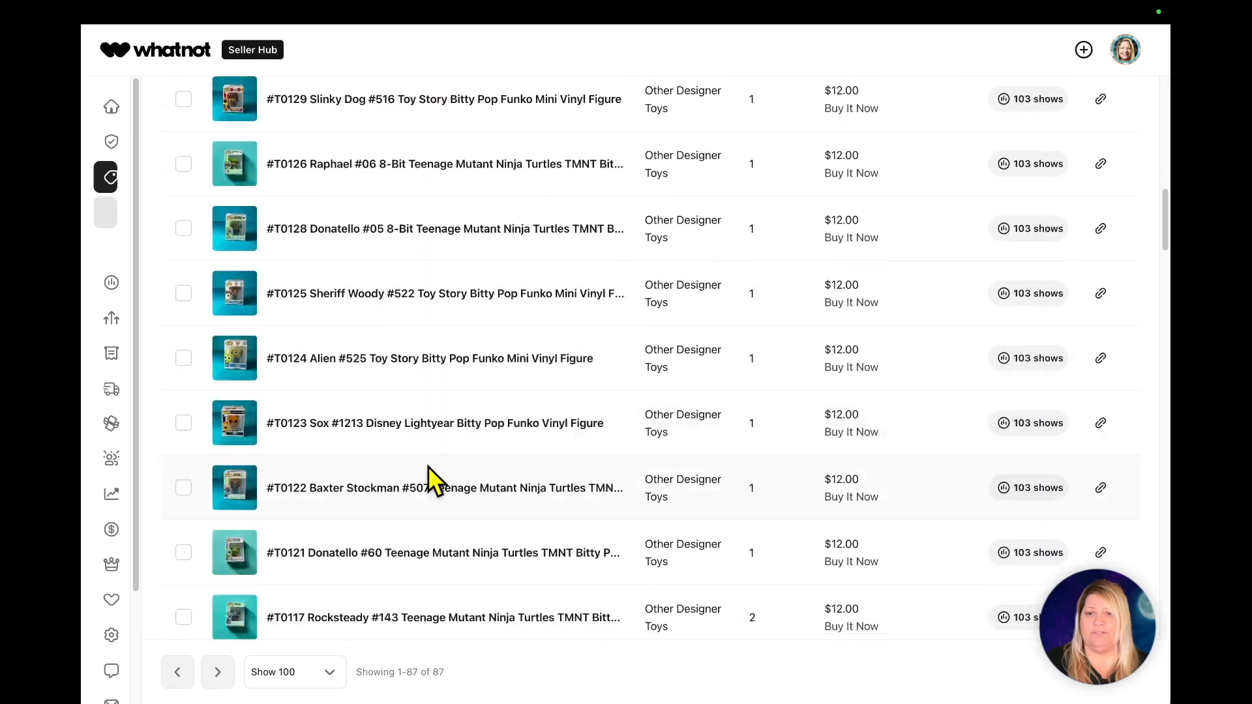
Browse further through the active "Bitty Pop" results and return to the start of the list
scroll(433, 478, down, 1)
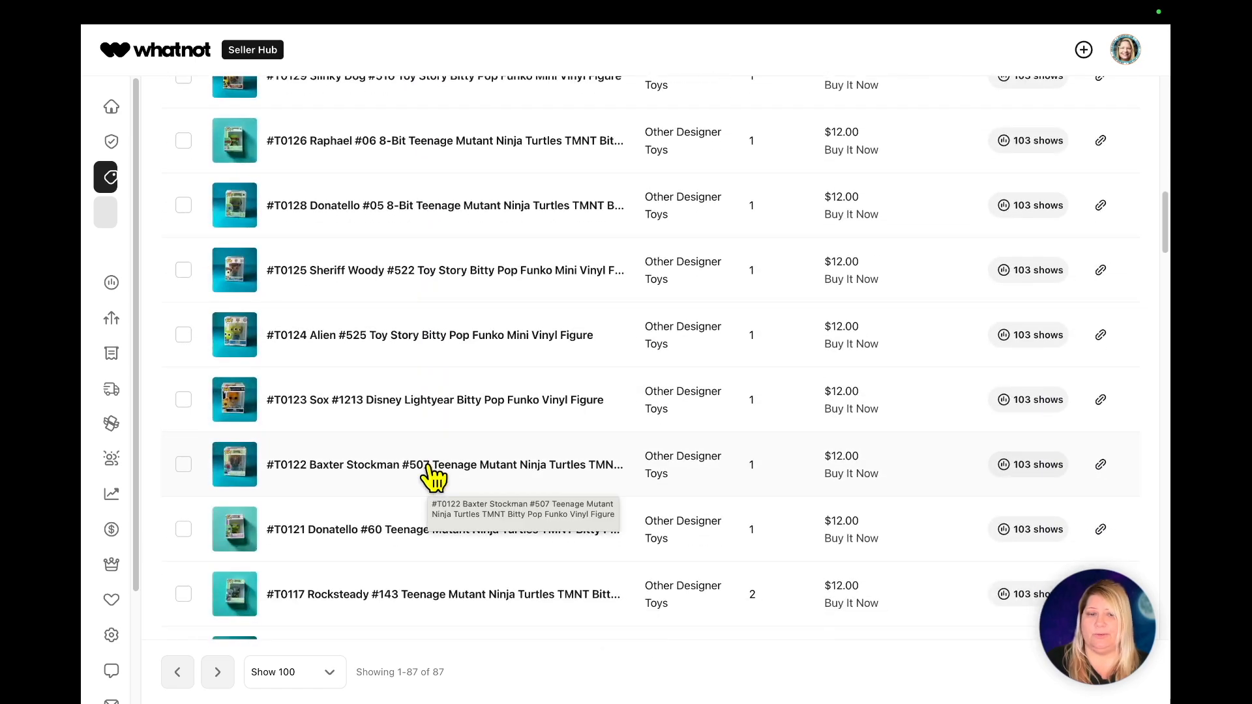
scroll(433, 478, down, 9)
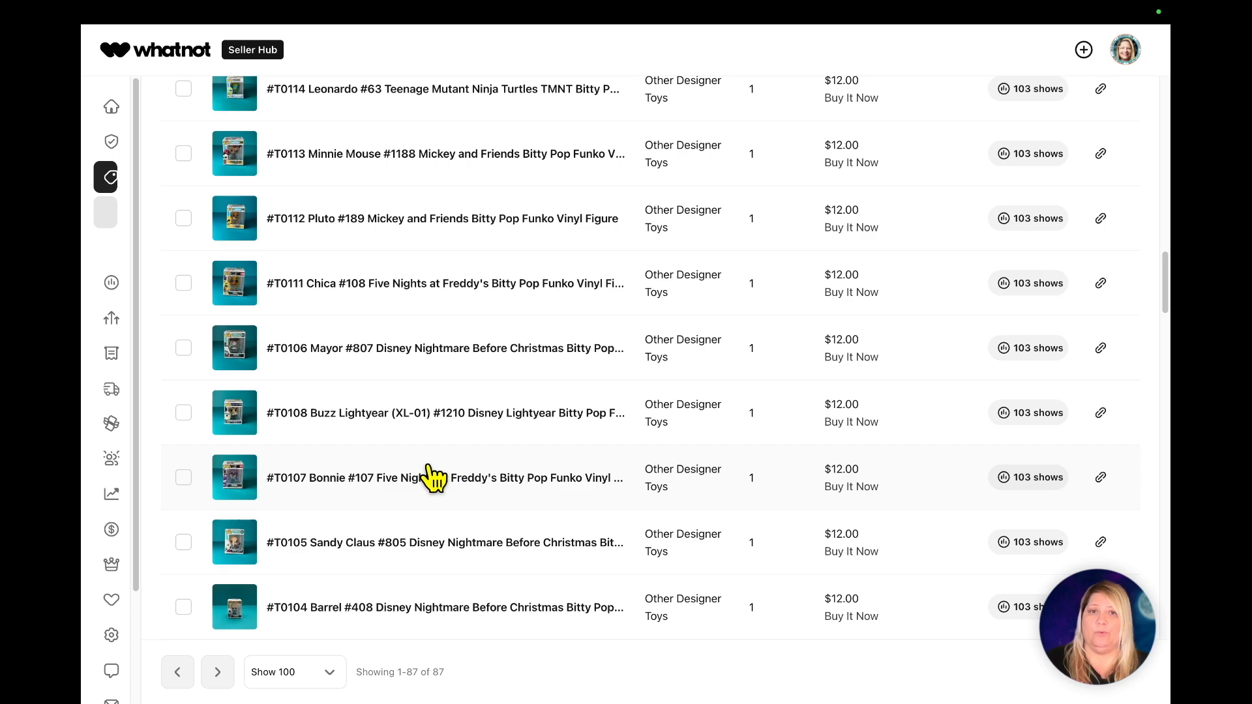
scroll(433, 476, up, 20)
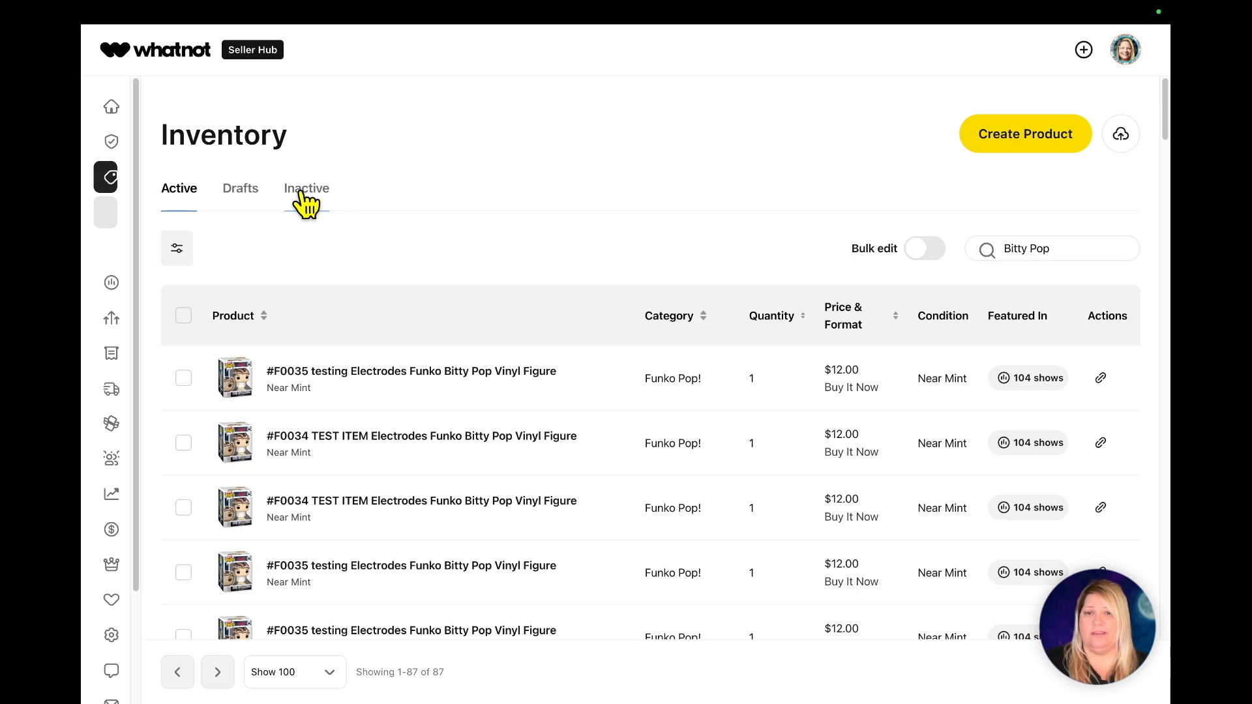
Switch to the draft products, browse through the list and return to its start
click(244, 189)
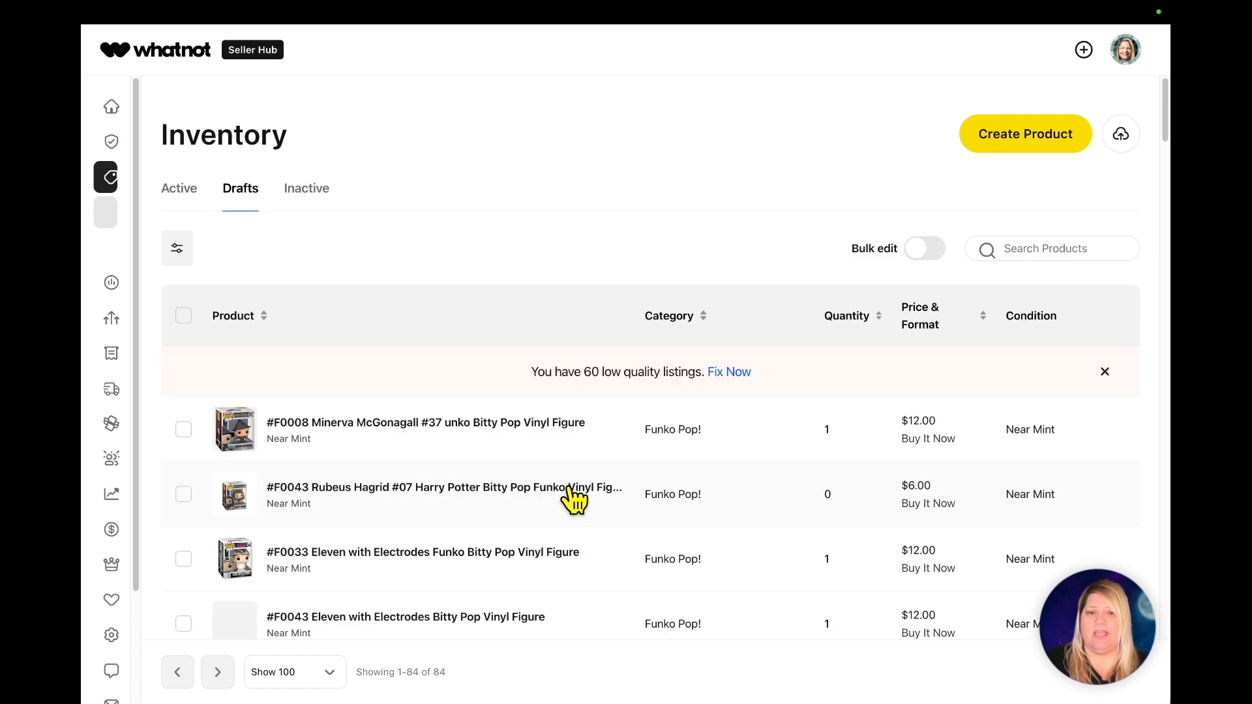
scroll(574, 501, down, 1)
scroll(573, 500, down, 8)
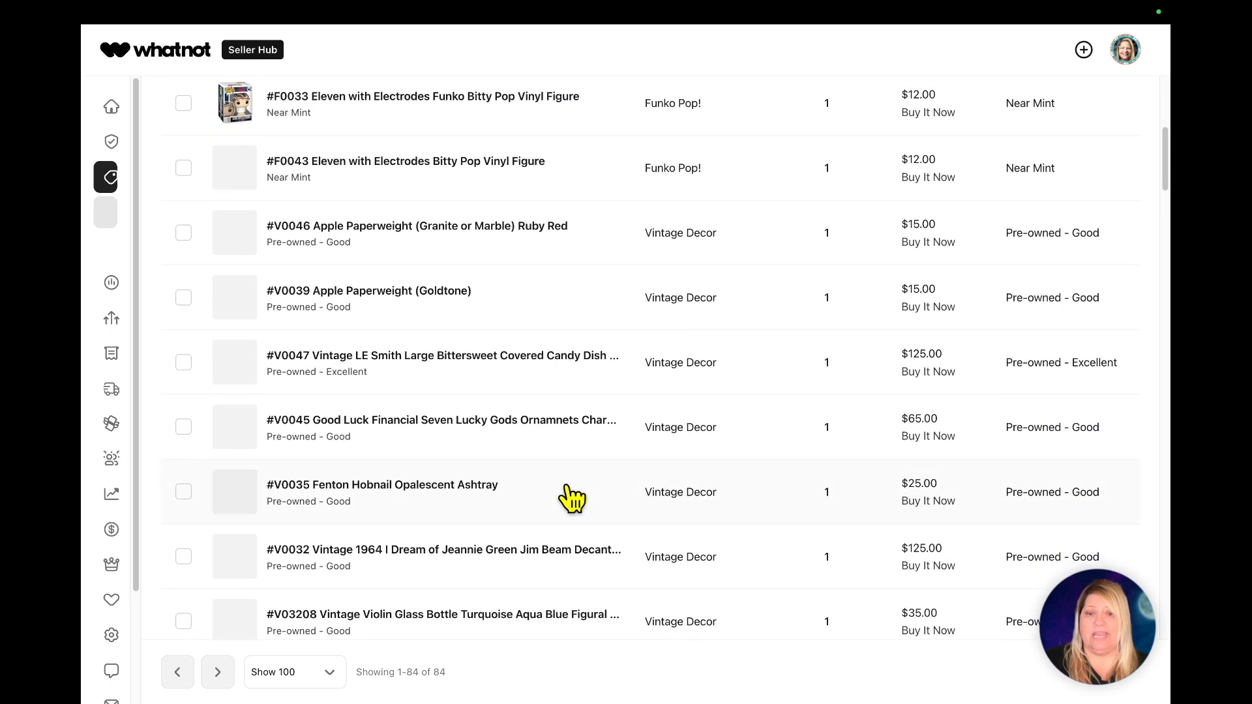
scroll(572, 503, down, 10)
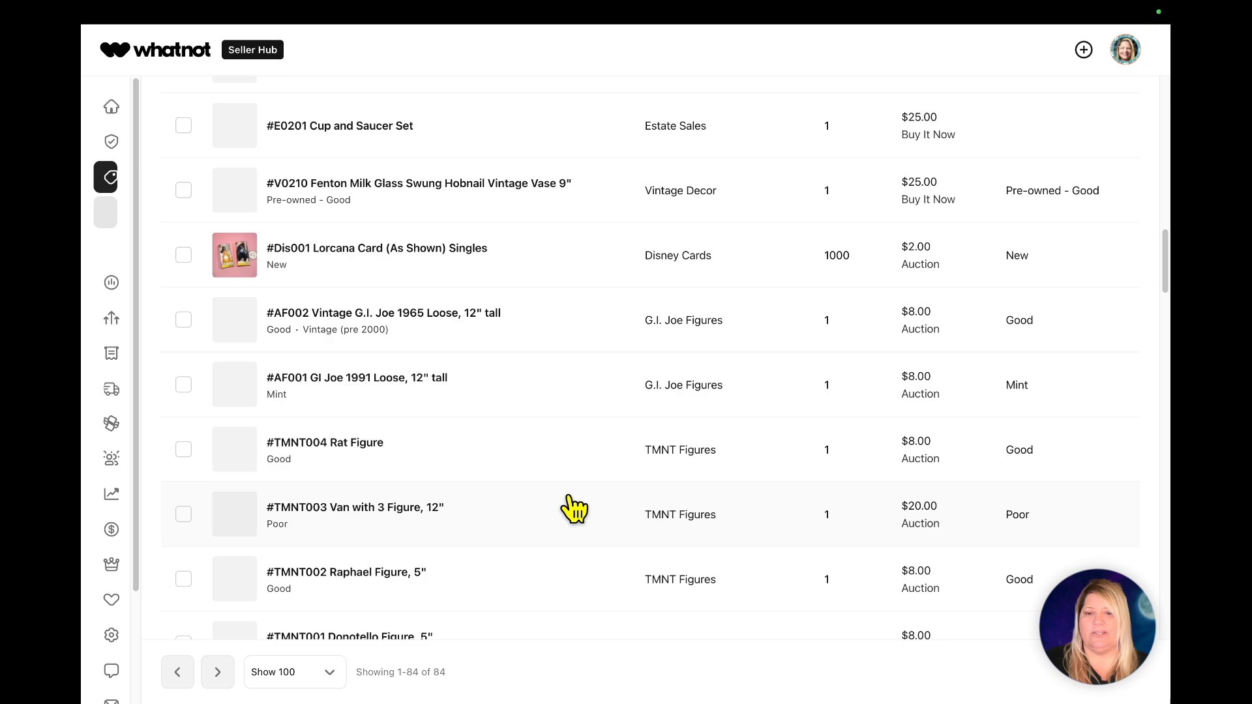
scroll(573, 506, down, 2)
scroll(573, 509, down, 2)
scroll(573, 507, up, 20)
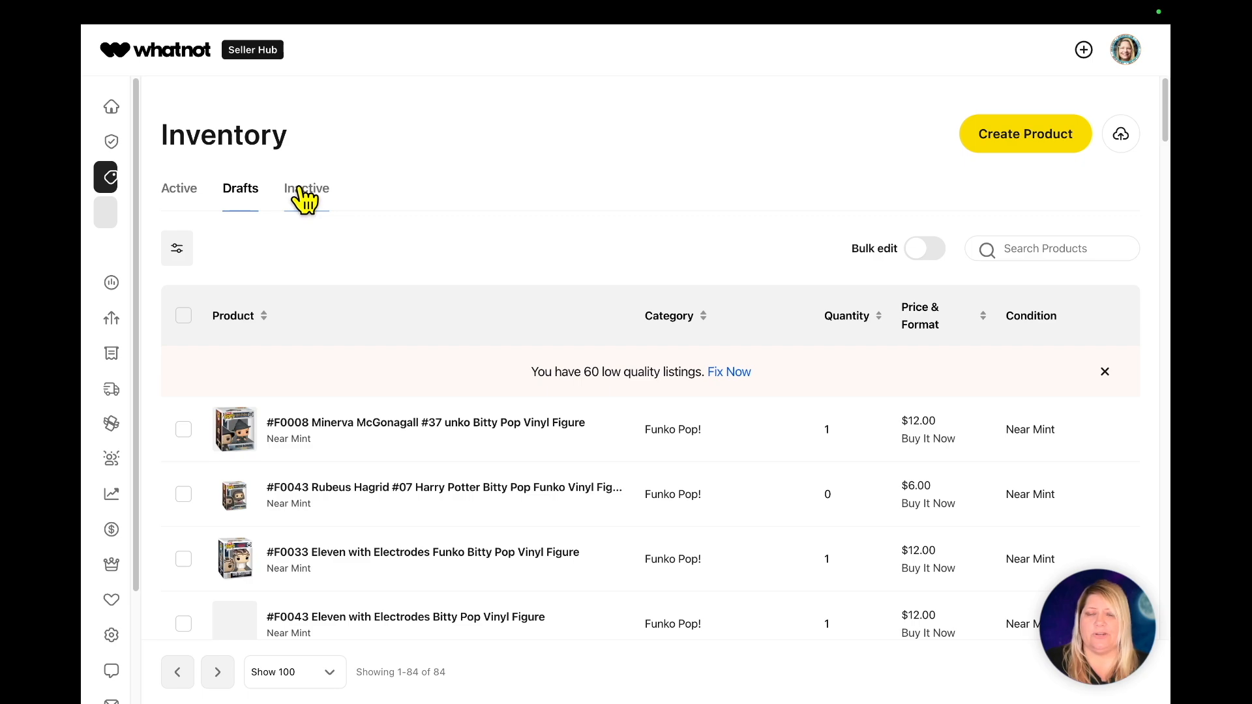
Delete the #T3234 Donald Duck, #T0925 Doorables Ulf and #7083 Cititoy Baby Doll products from the inactive products
click(304, 199)
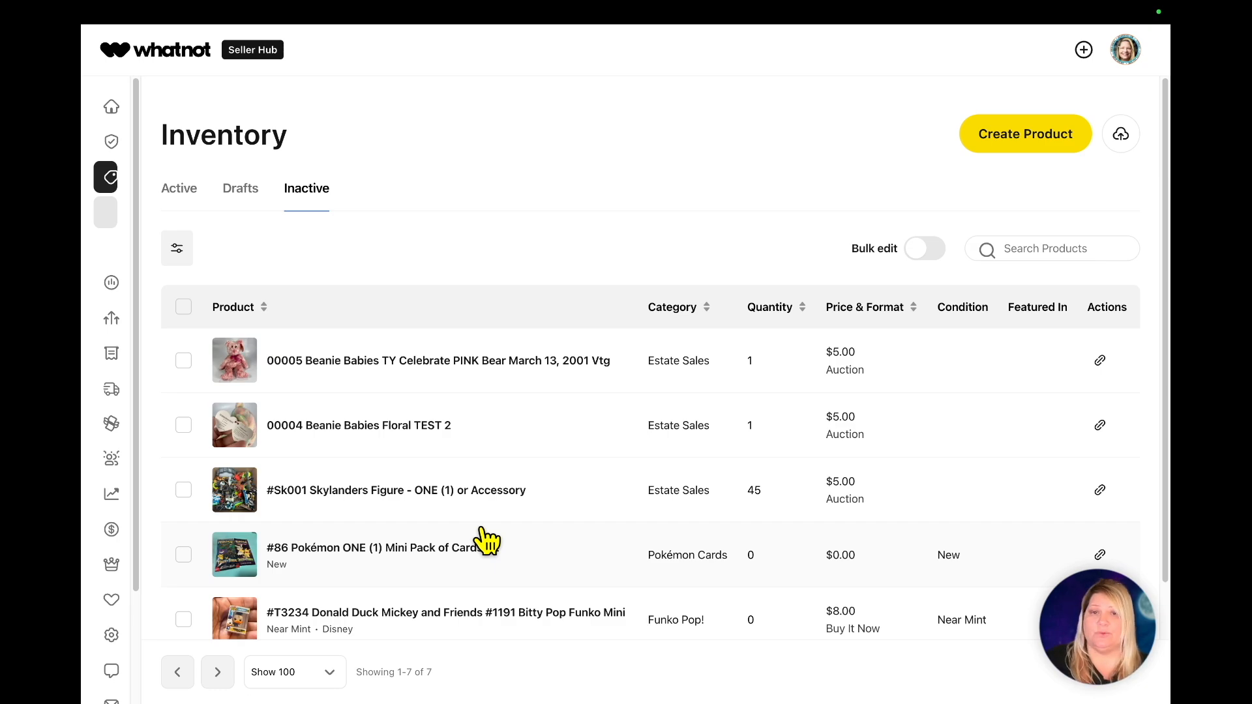
scroll(483, 533, down, 3)
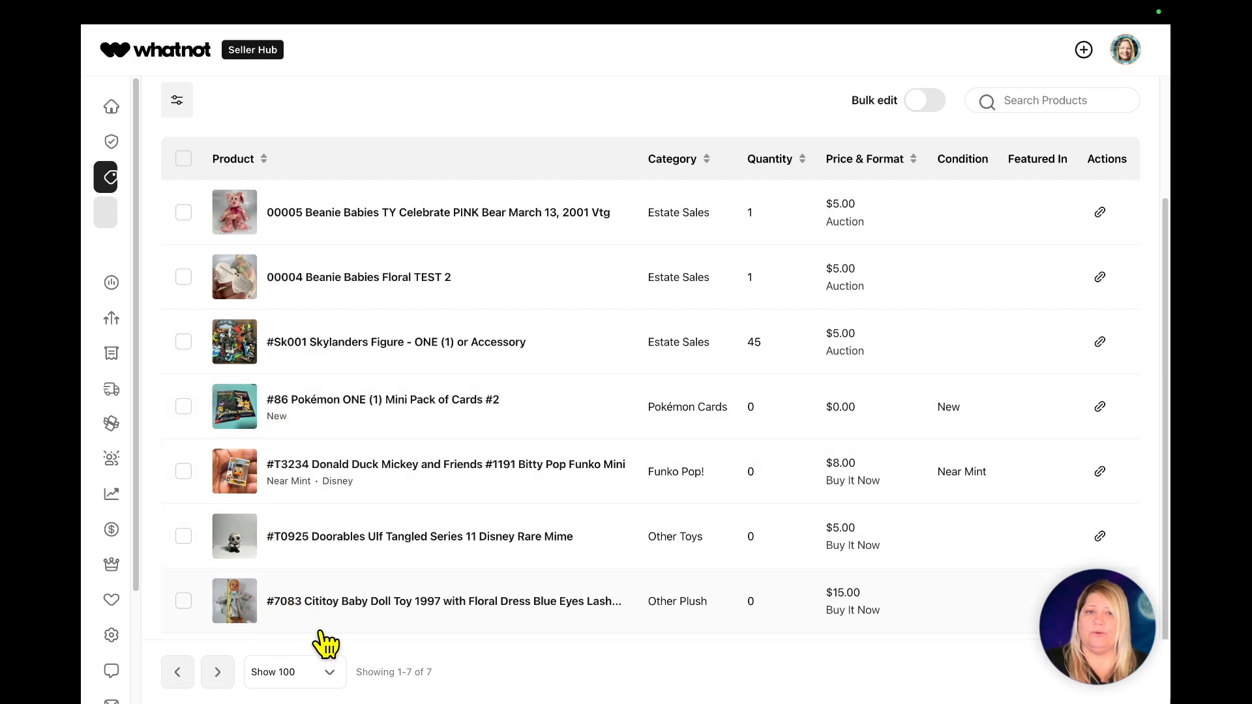
click(183, 471)
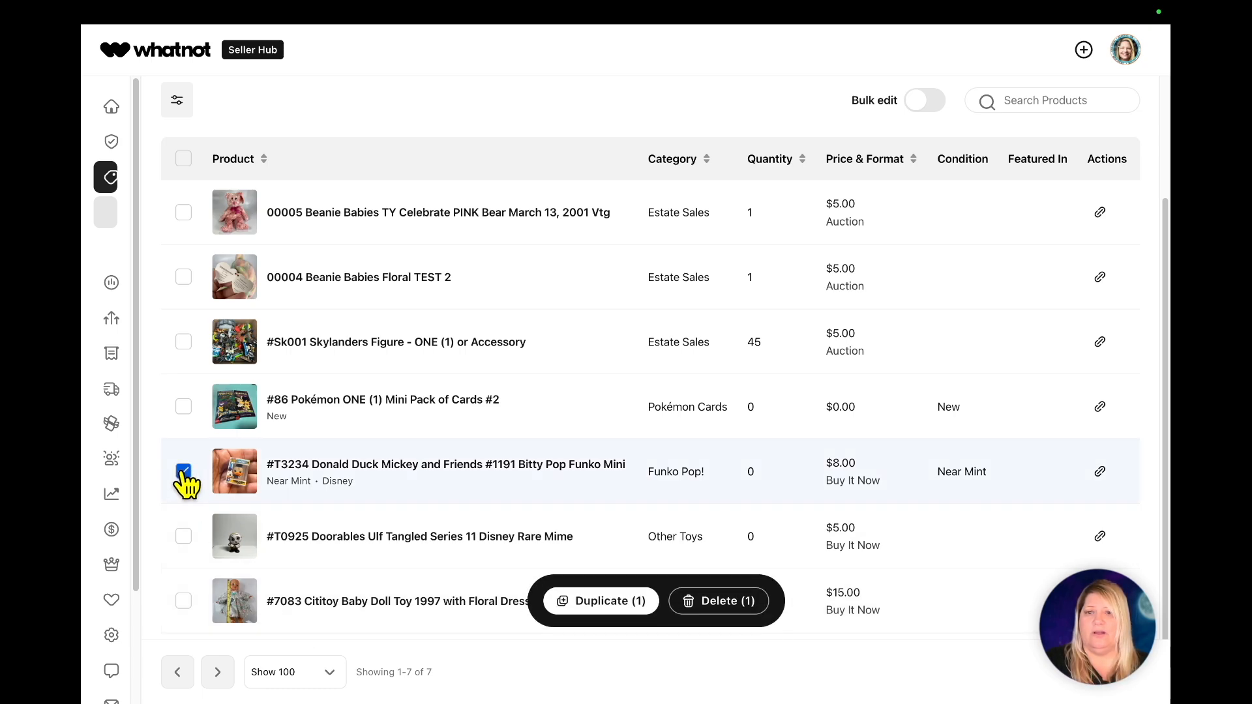
click(184, 470)
click(184, 471)
click(183, 536)
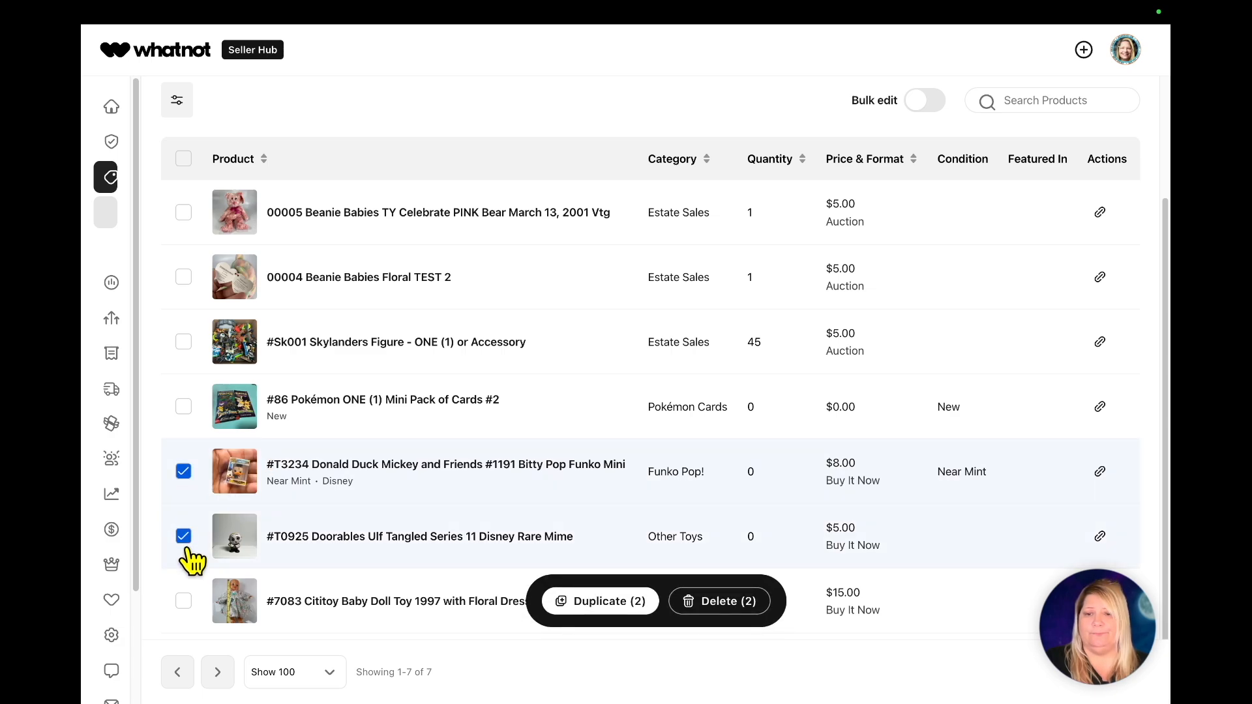
click(184, 602)
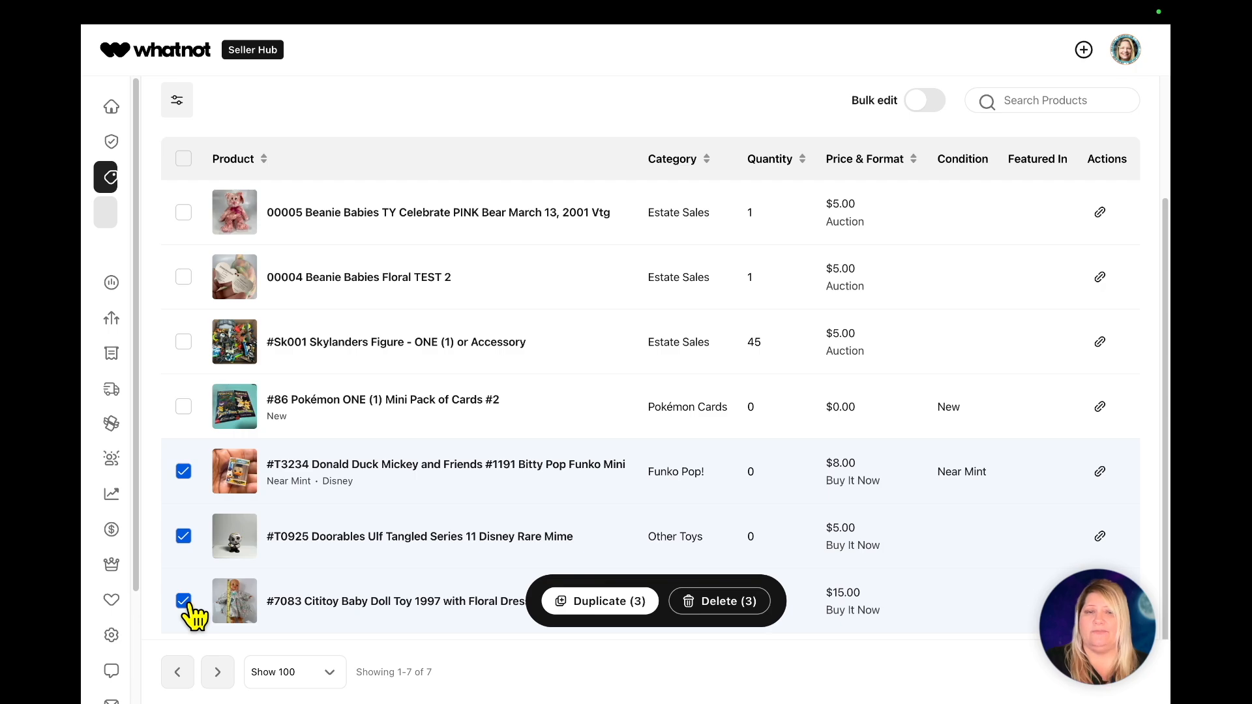
click(732, 604)
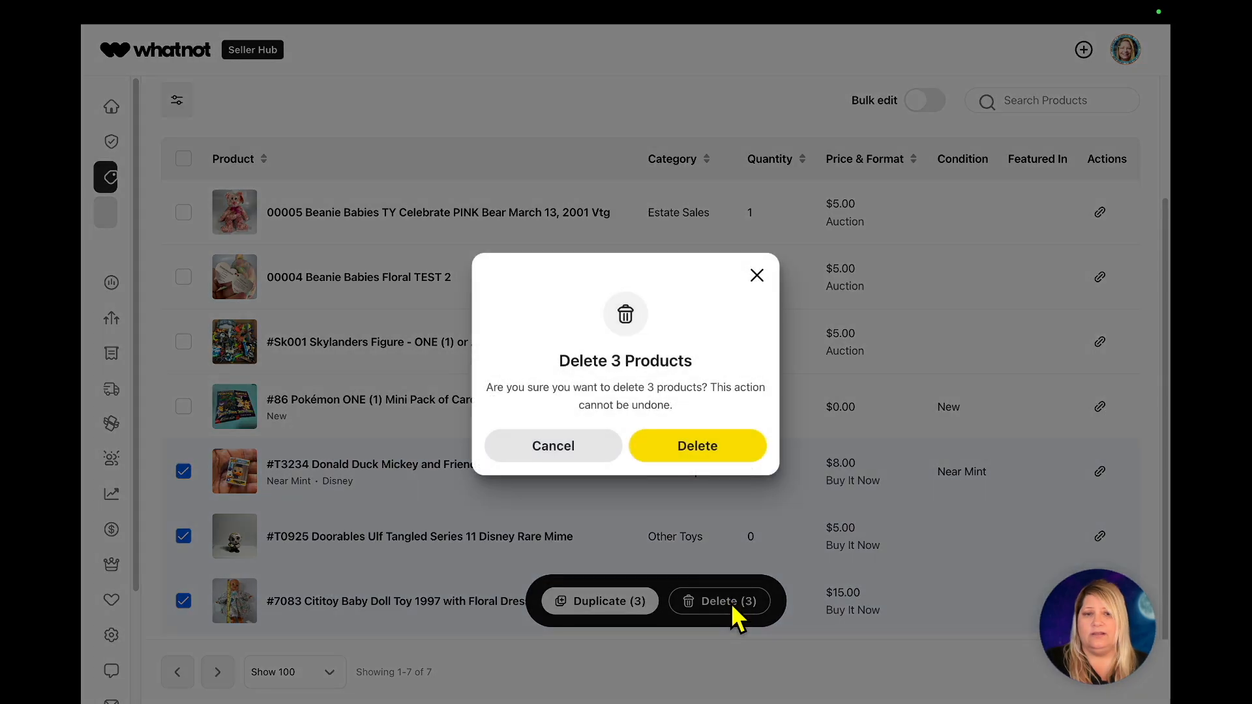
click(694, 447)
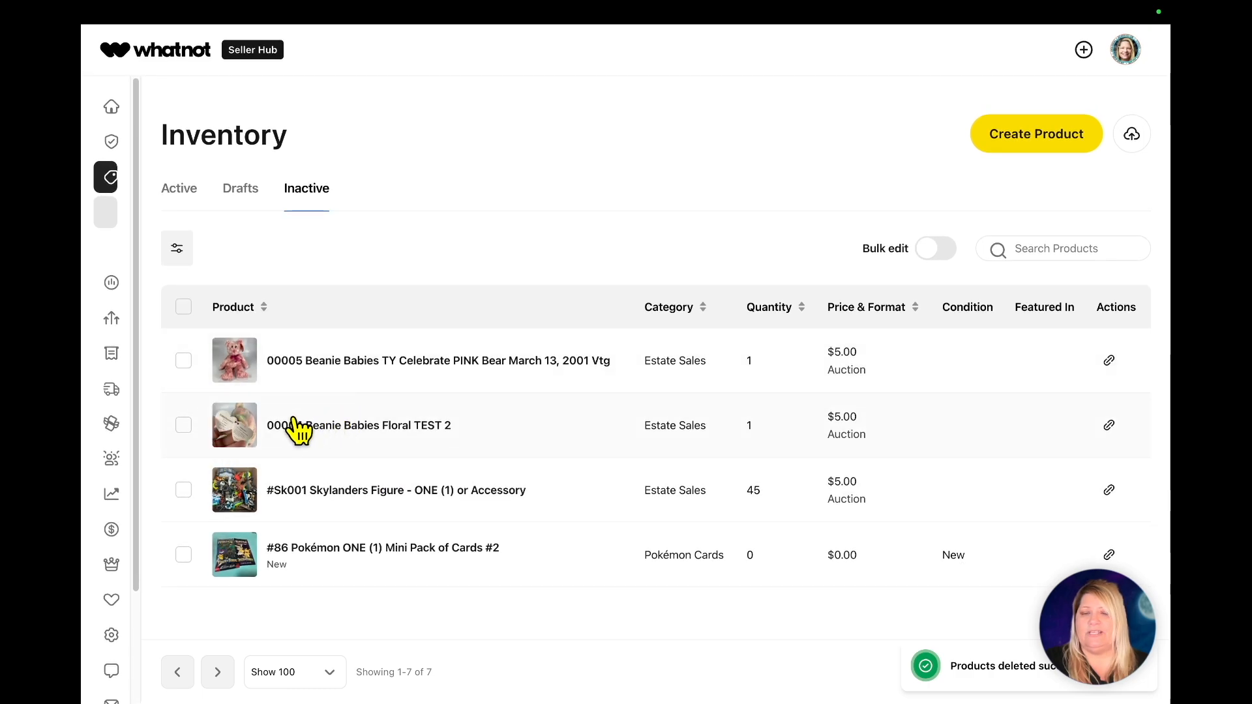
Delete the 00005 Beanie Babies Celebrate Pink Bear and 00004 Beanie Babies Floral TEST 2 inactive products
click(183, 425)
click(183, 360)
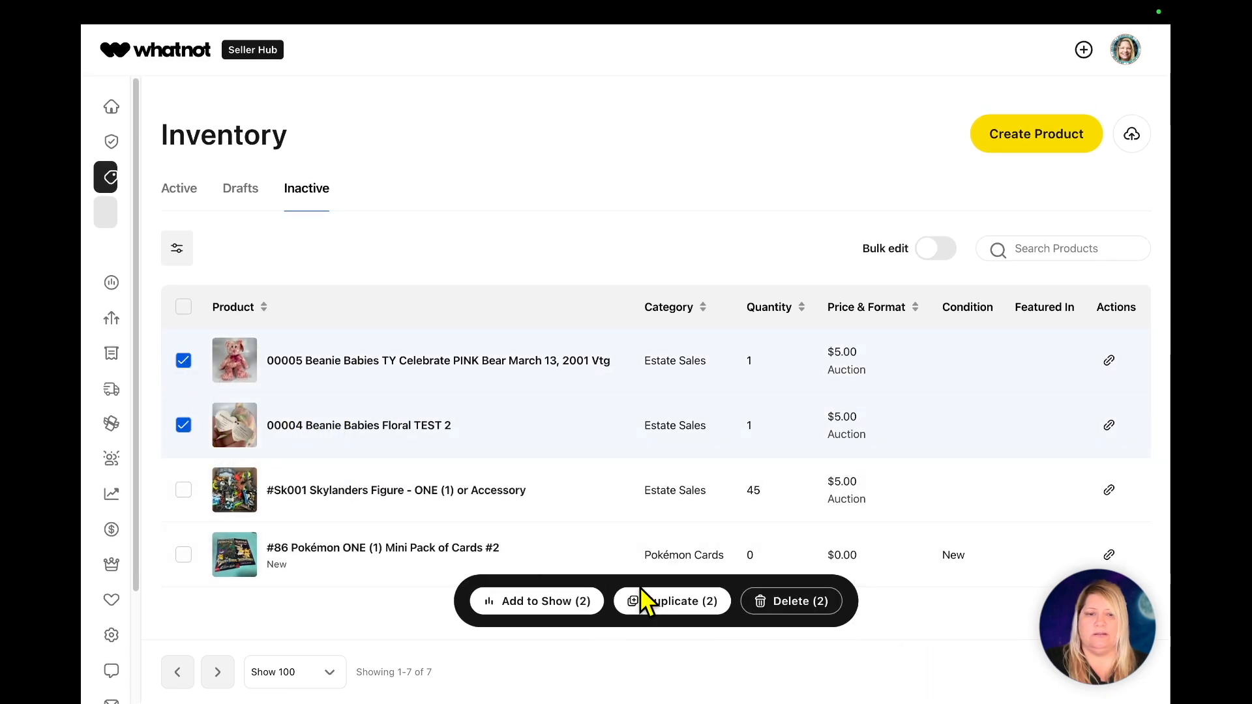
click(796, 602)
click(714, 449)
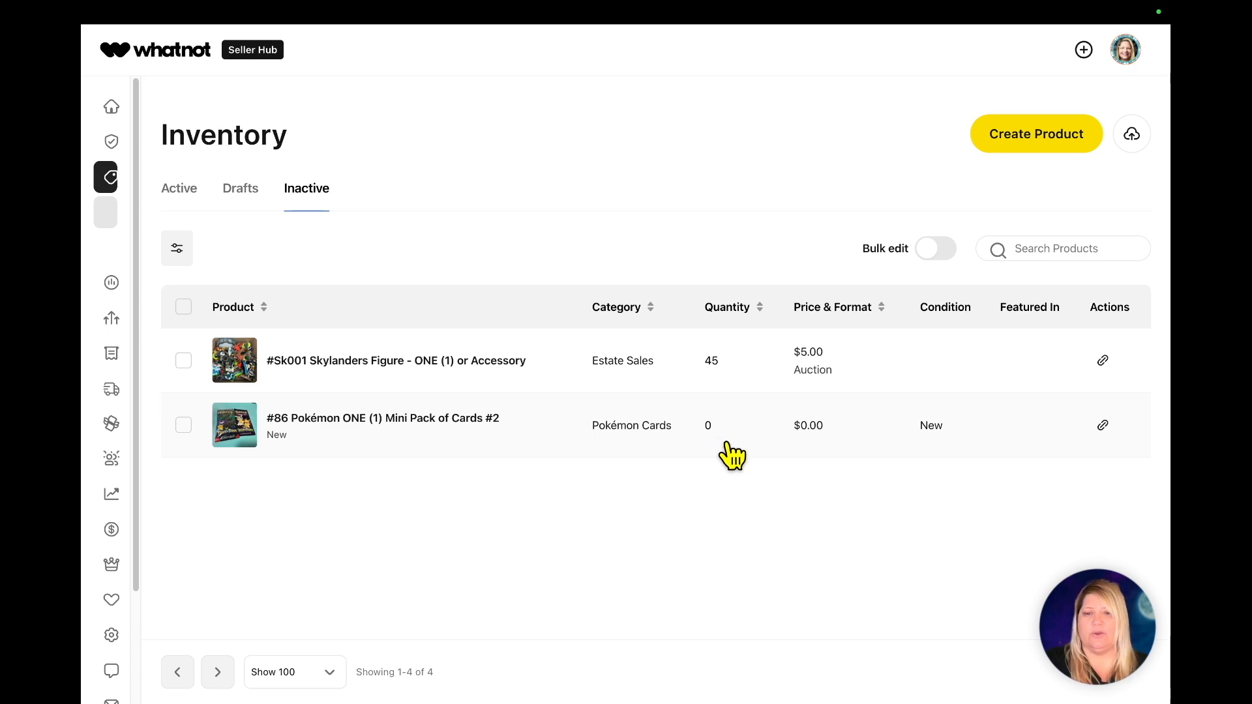
Check which bulk actions are offered for the #86 Pokémon pack and the #Sk001 Skylanders figure, leaving both unselected
click(183, 425)
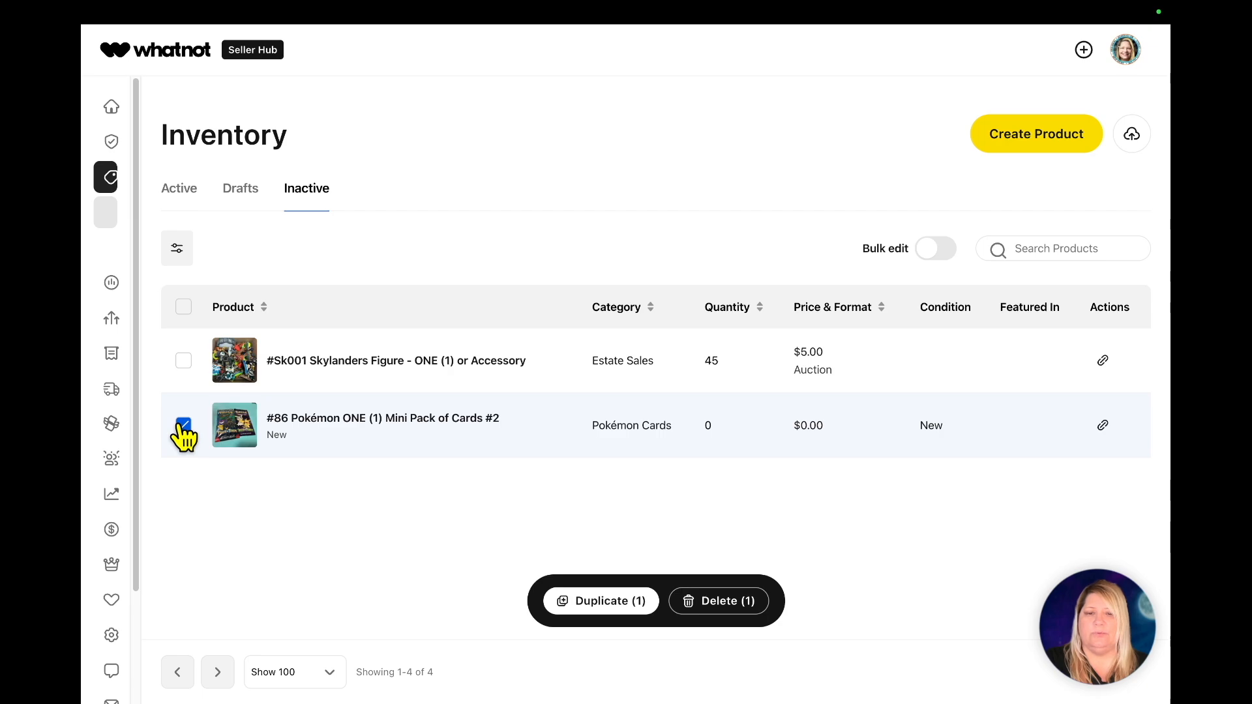
click(183, 427)
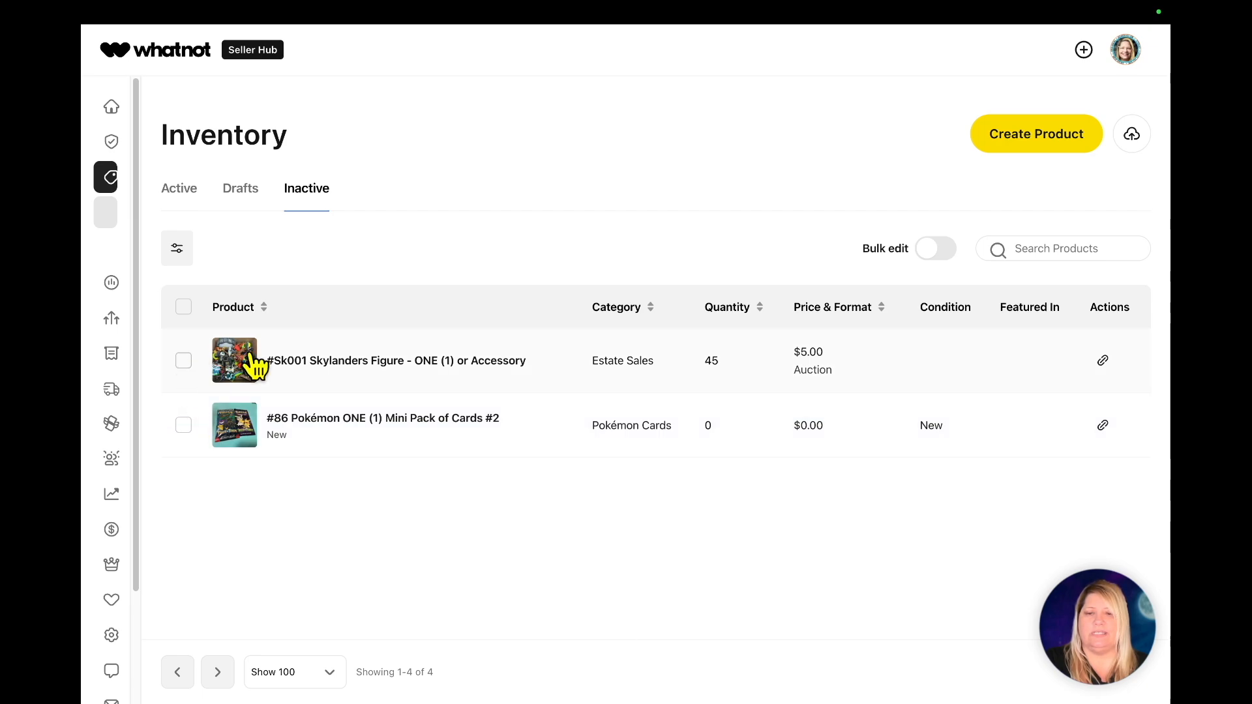
click(184, 363)
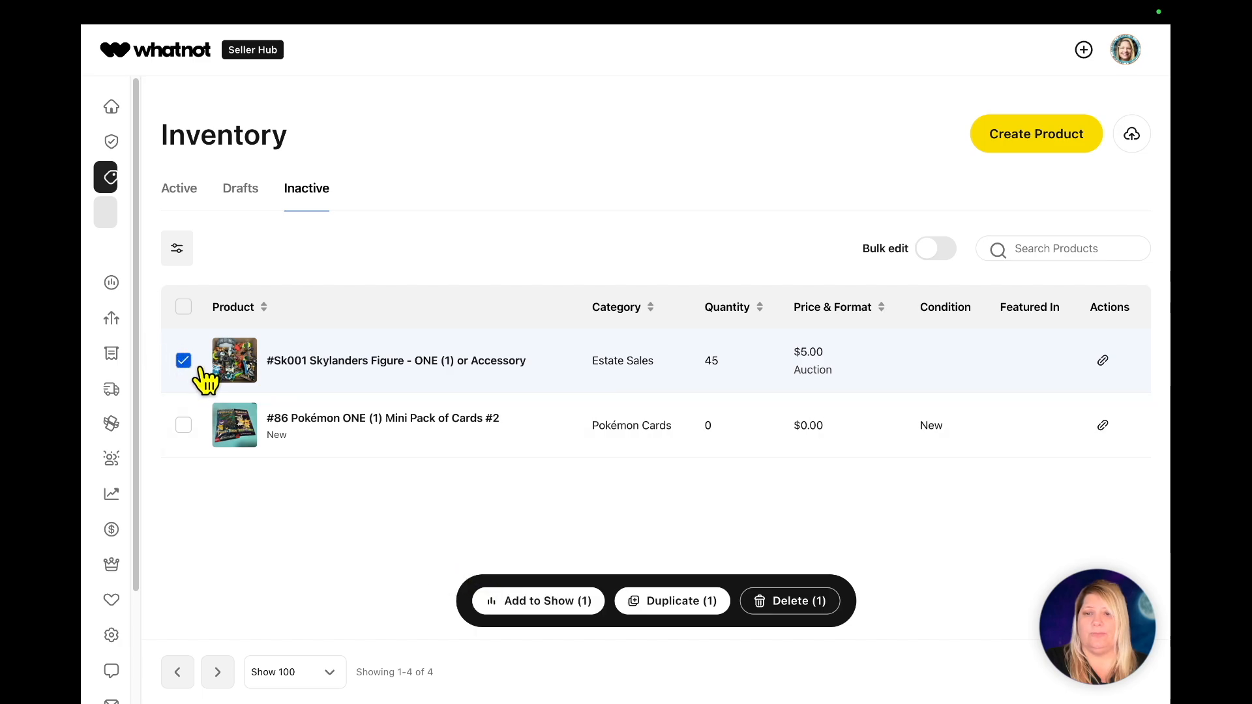
click(184, 363)
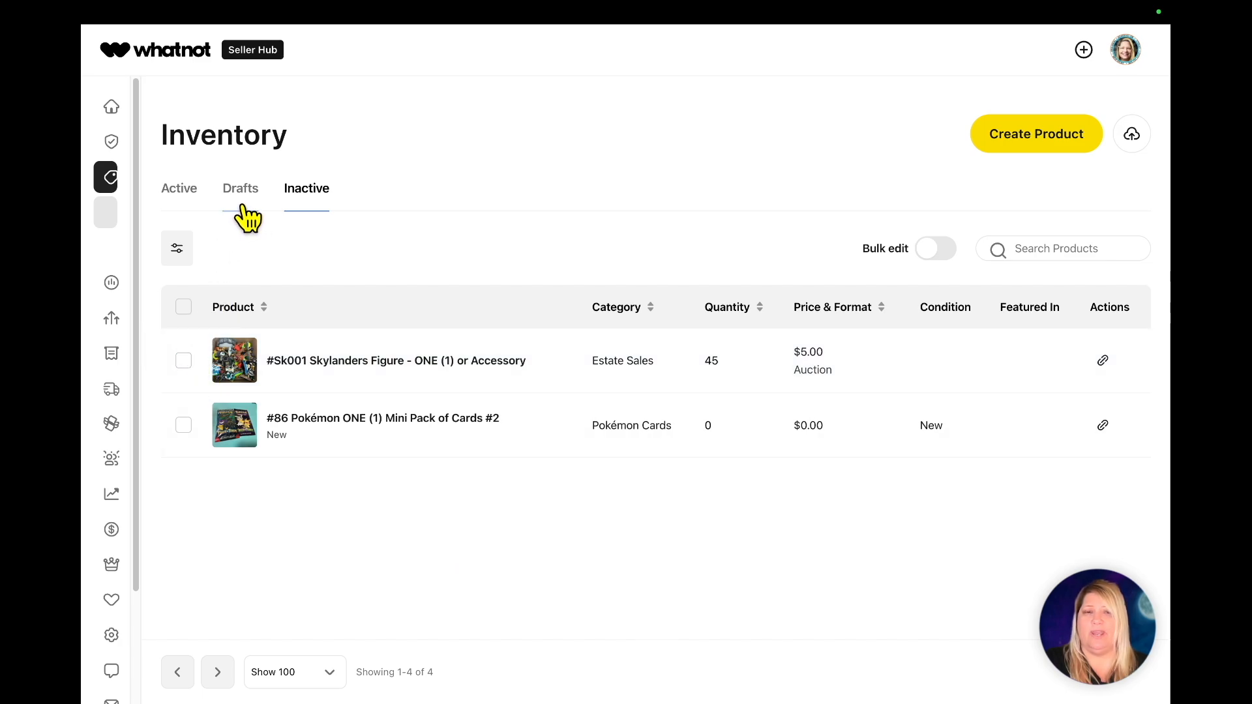
Open the active 00000 Beanie Baby Floral TEST product for editing, and return to the inventory discarding any changes
click(186, 199)
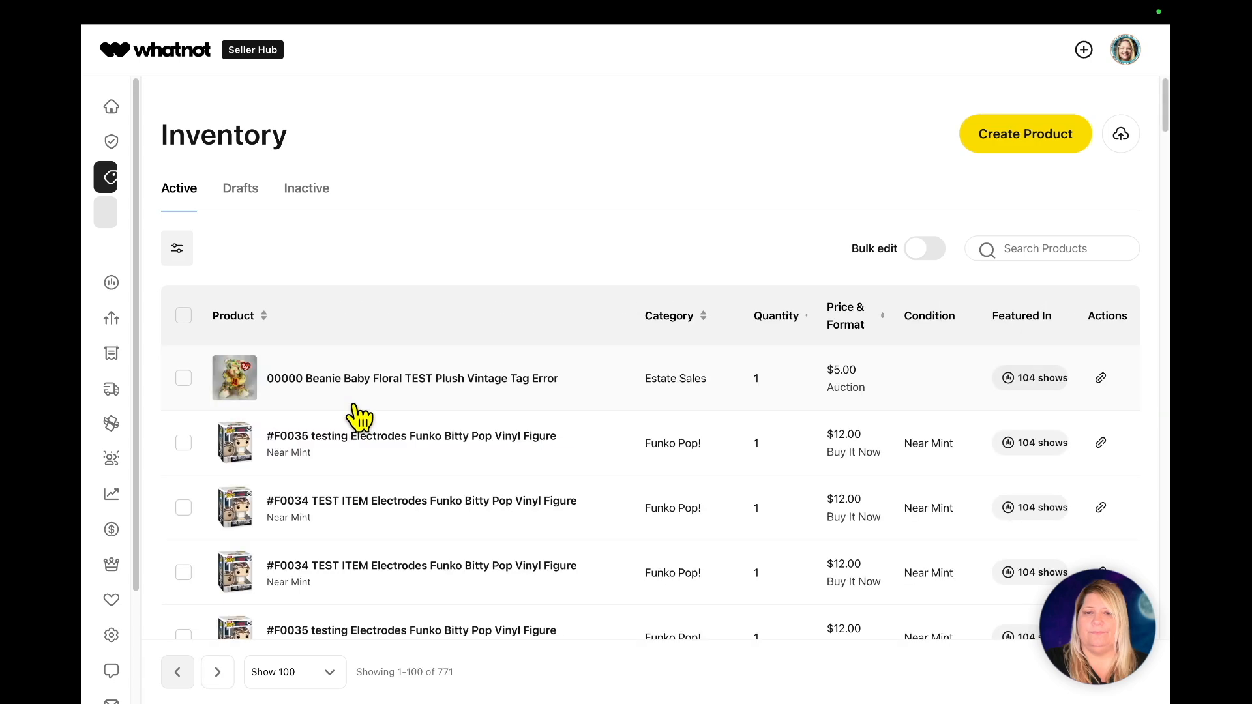
click(431, 381)
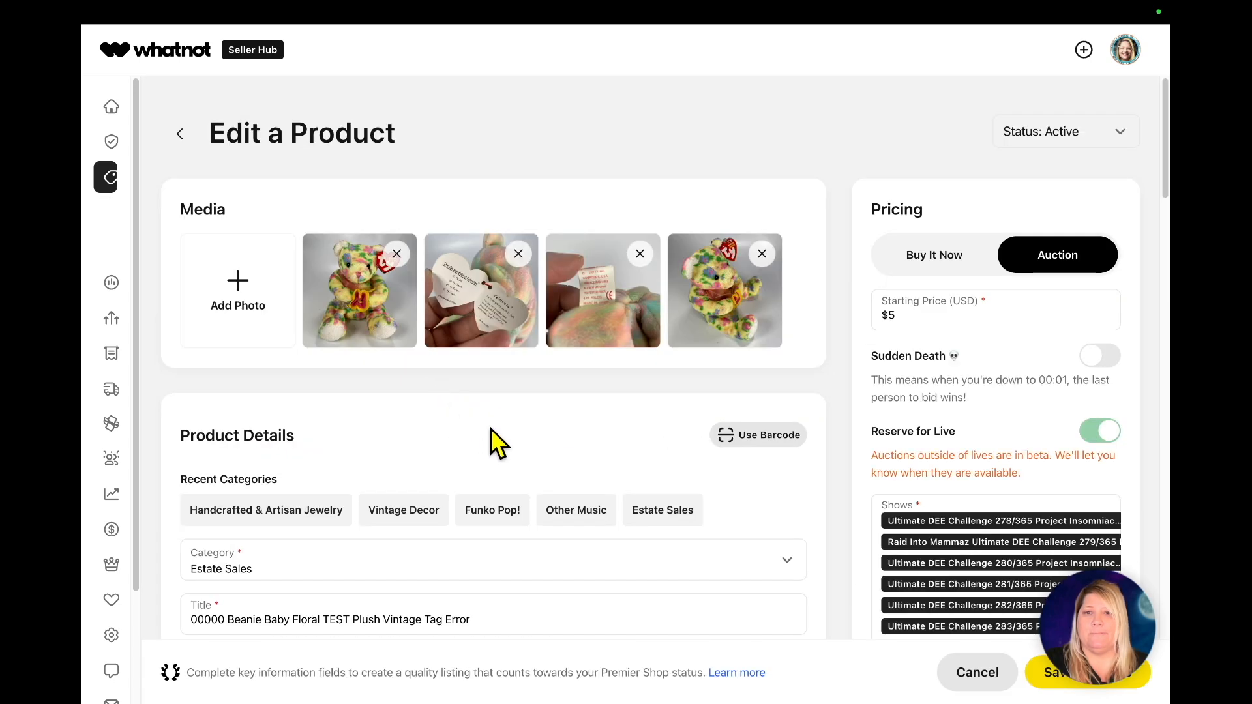
click(182, 134)
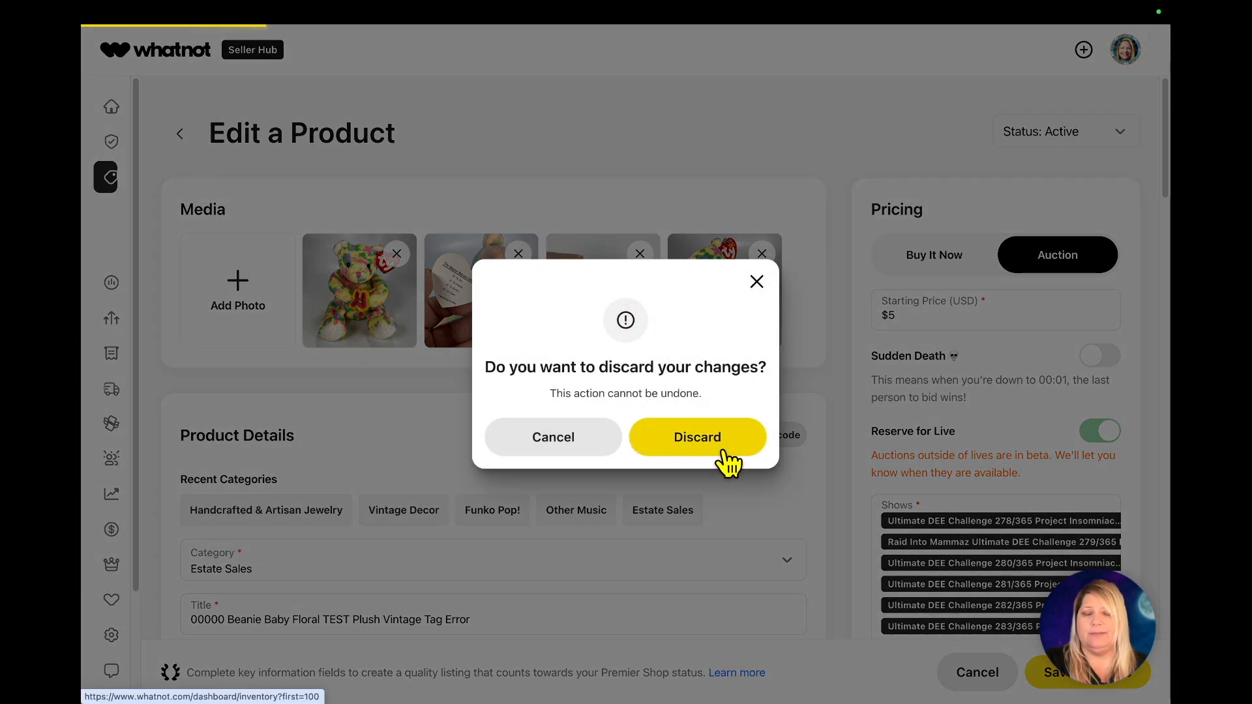
click(729, 453)
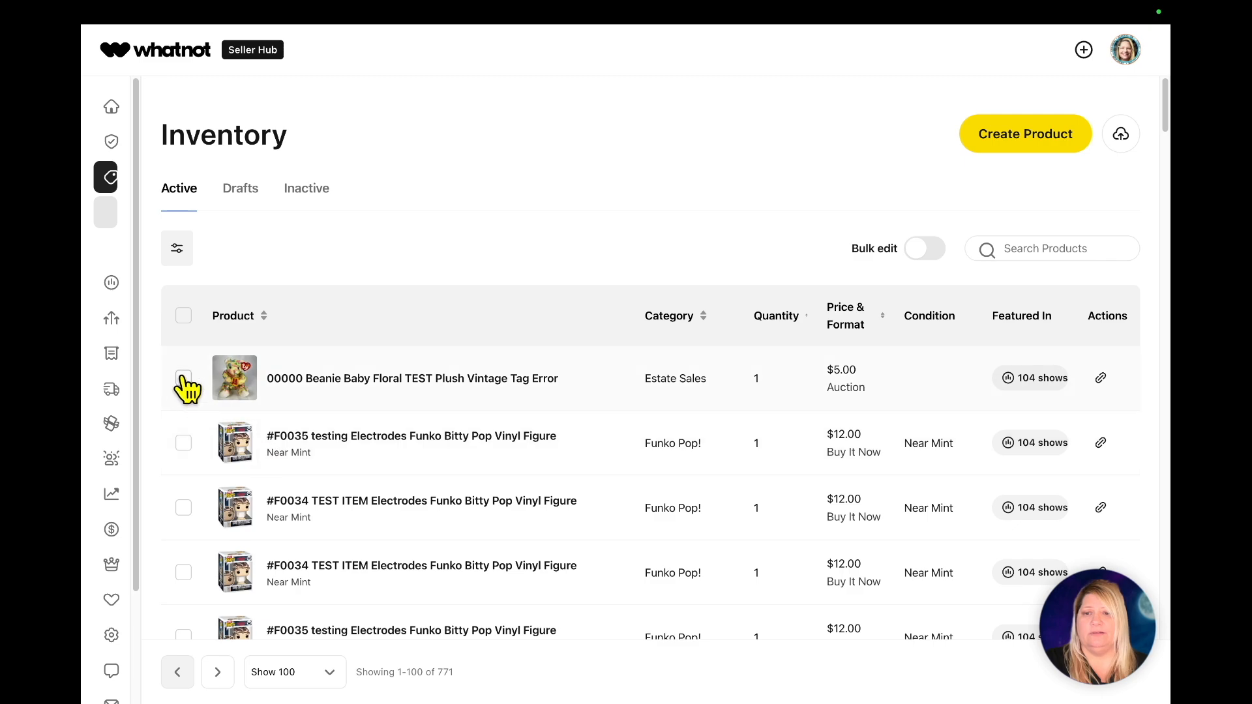
Delete the 00000 Beanie Baby Floral TEST Plush product from the active products
click(184, 379)
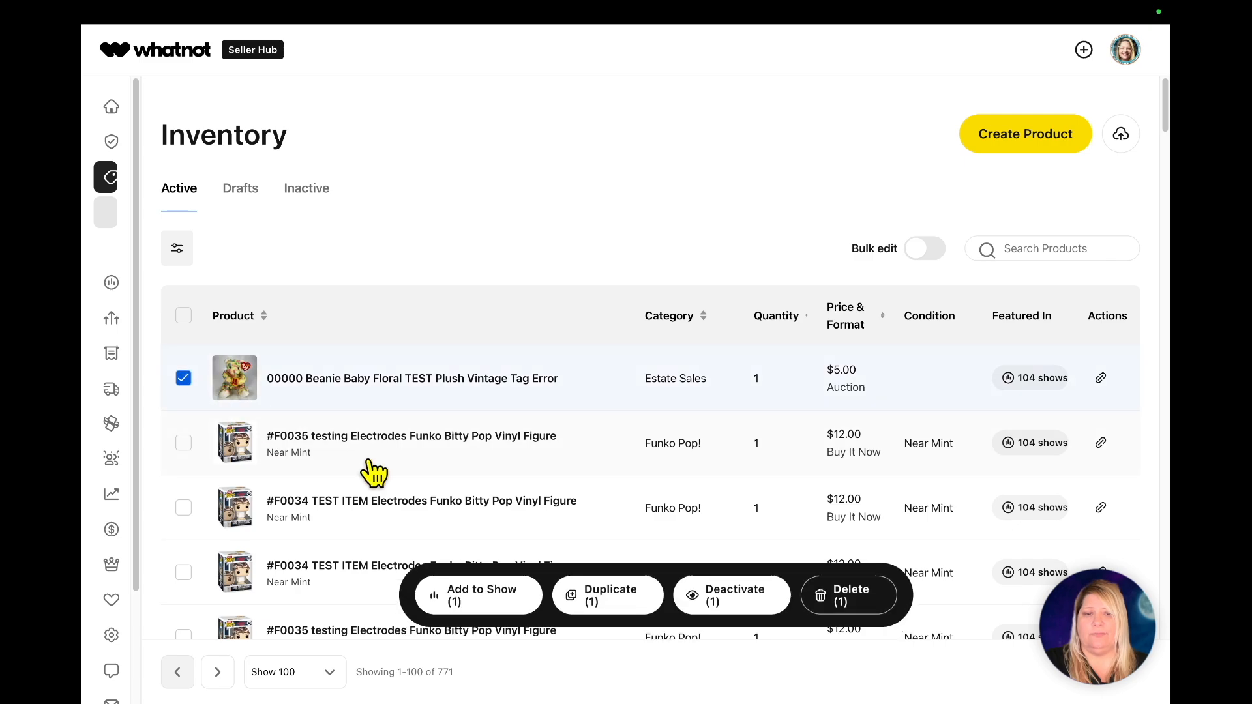
click(851, 603)
click(687, 458)
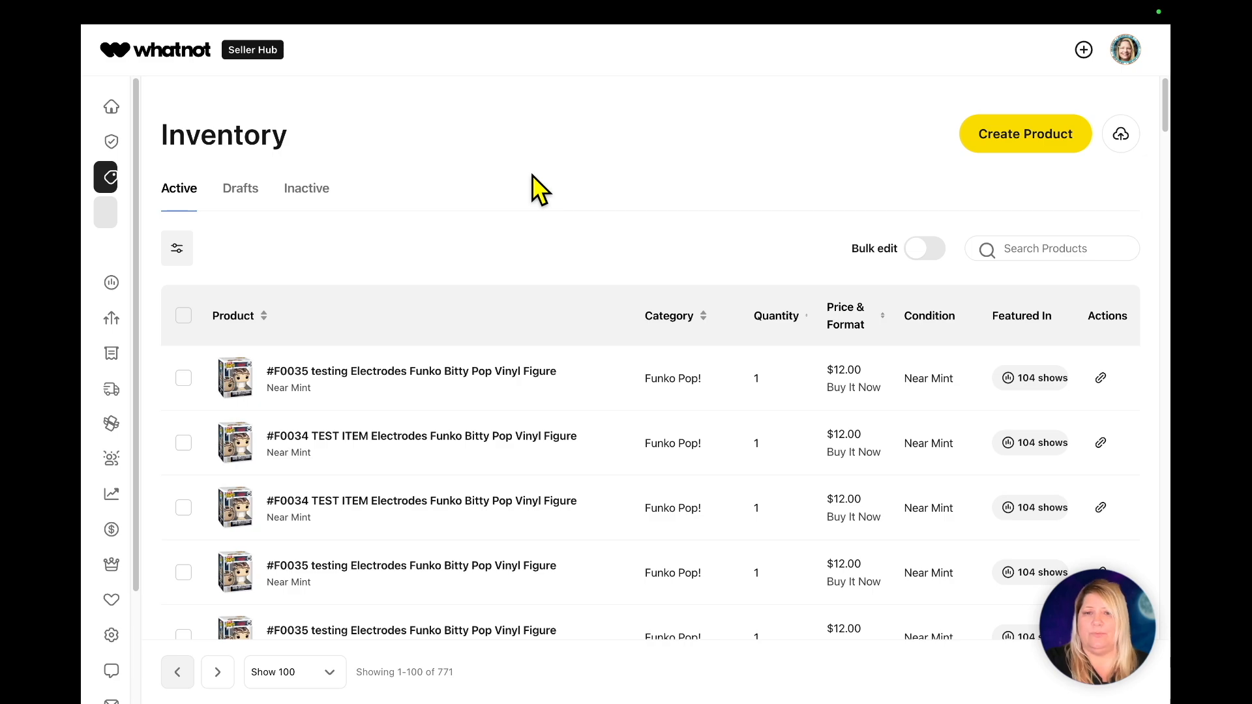
Start a new product with Accept Offers turned off, and price it as an auction with a $5 starting price
click(1028, 136)
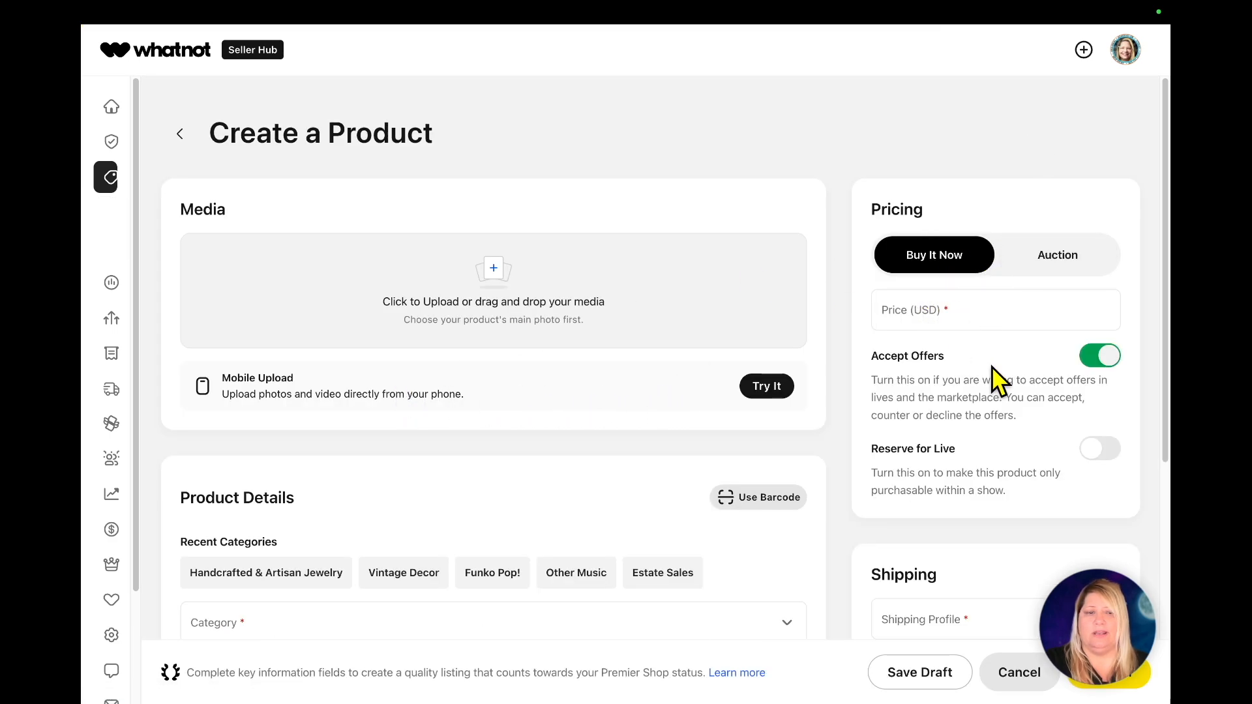
click(1109, 359)
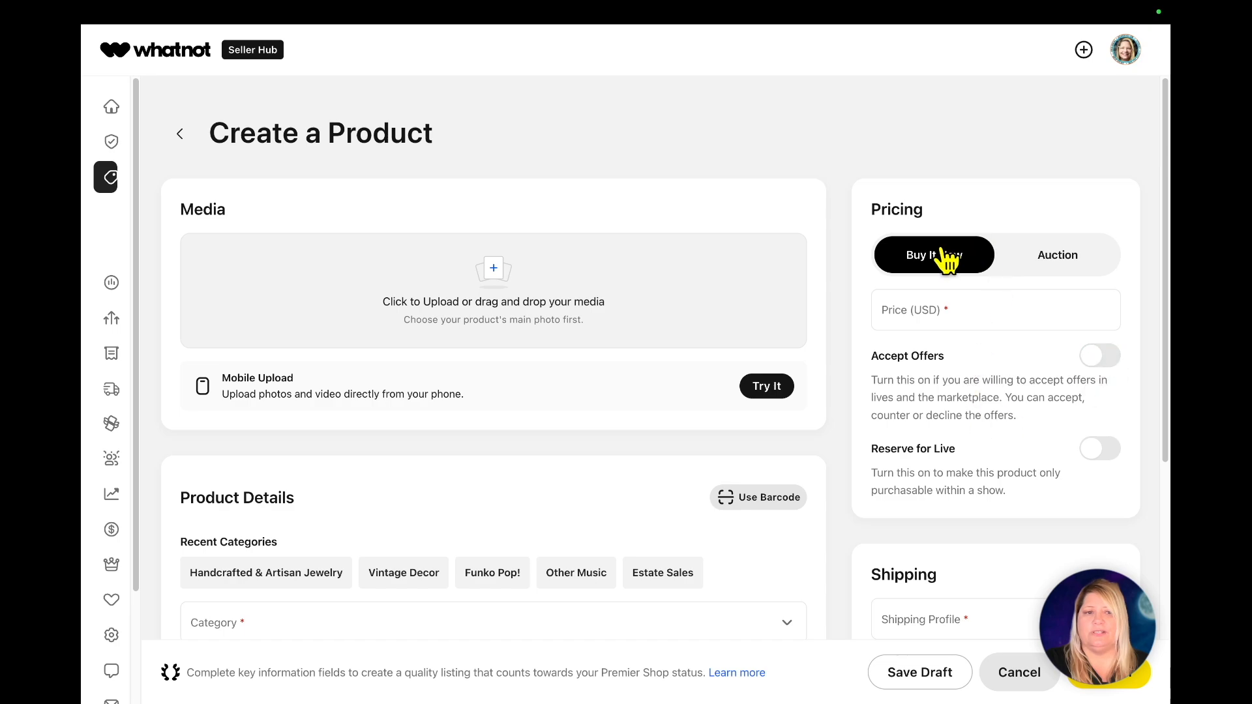
click(1056, 256)
click(957, 315)
text(5)
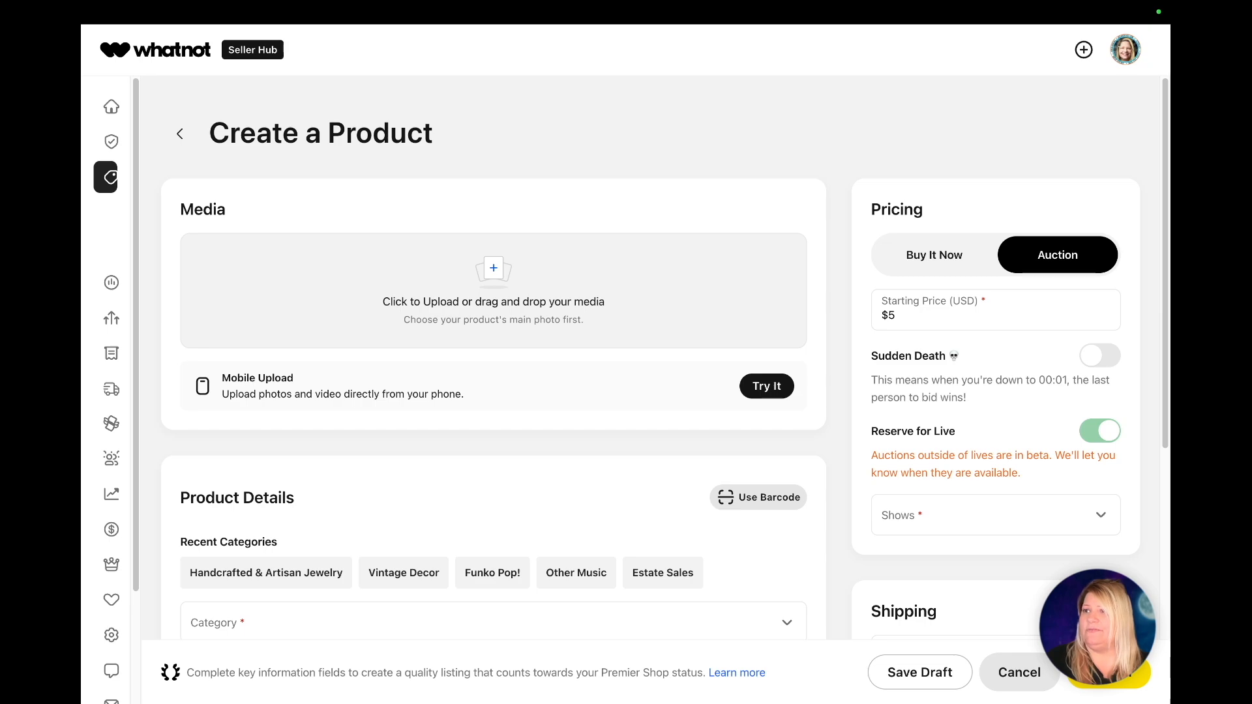
Upload the product photos from the computer to the new product's media
drag(124, 346, 436, 232)
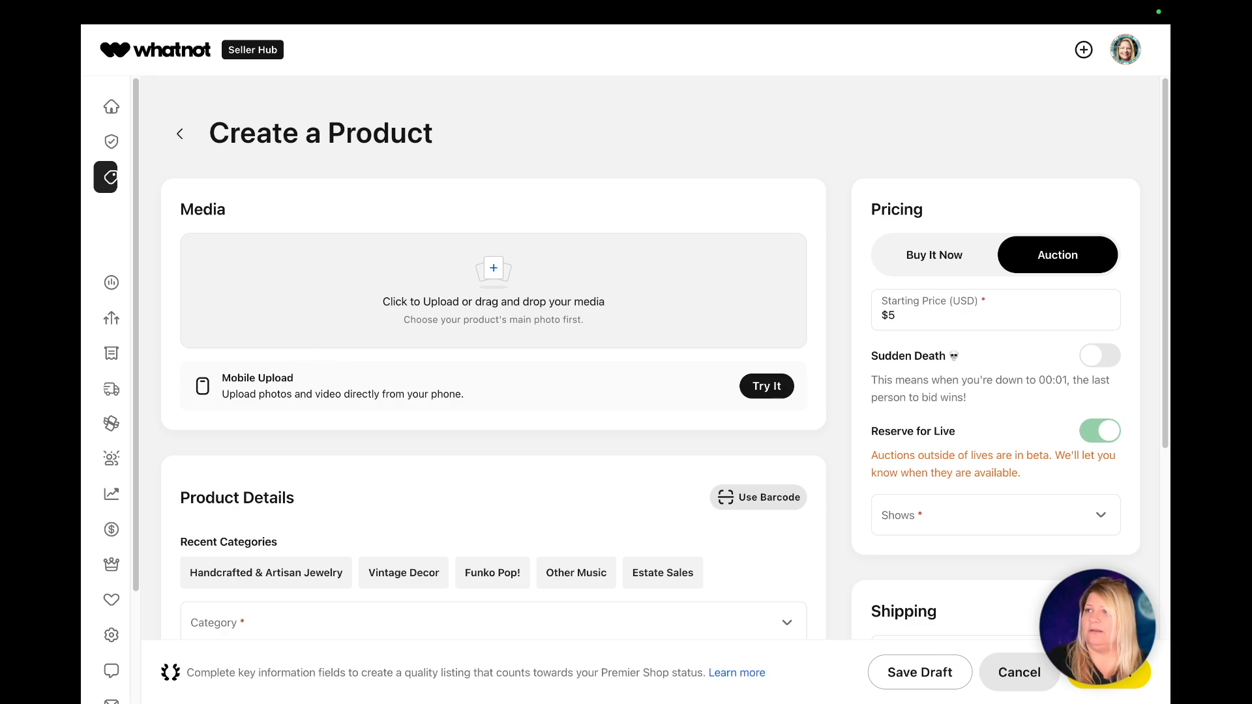
drag(597, 701, 501, 241)
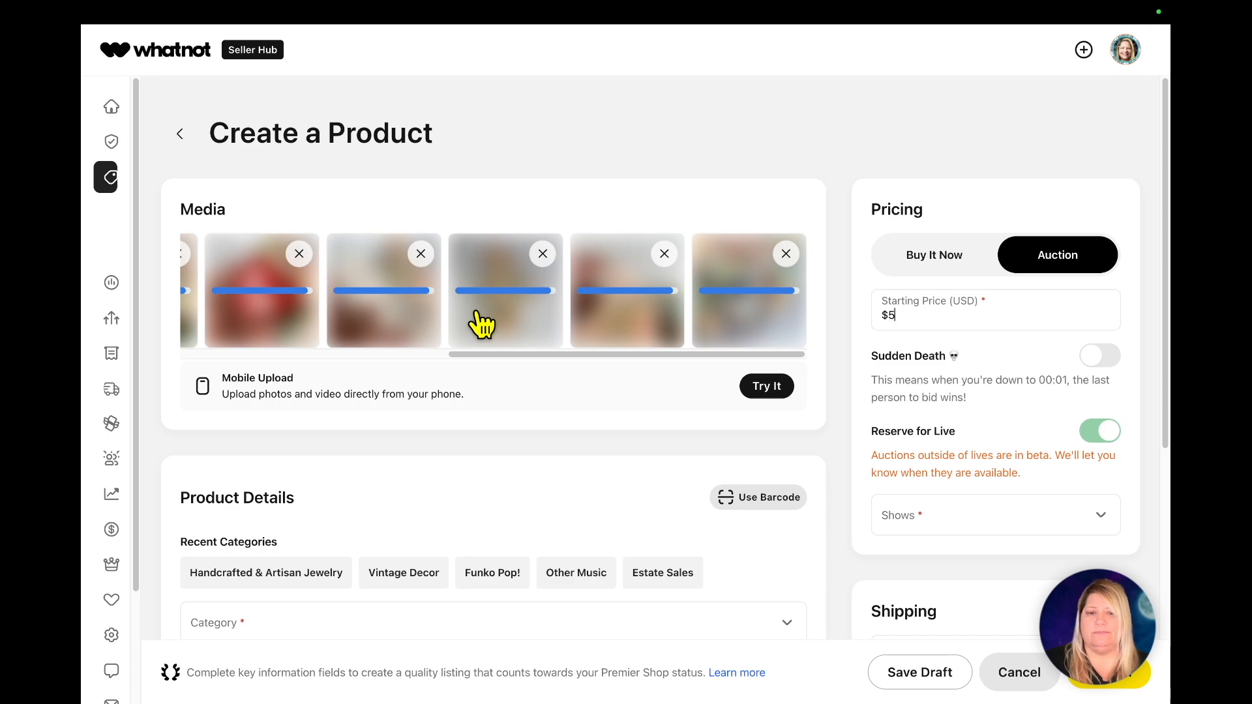
Set the new product's category to Other Plush under Toys & Hobbies > Plush
scroll(592, 450, down, 4)
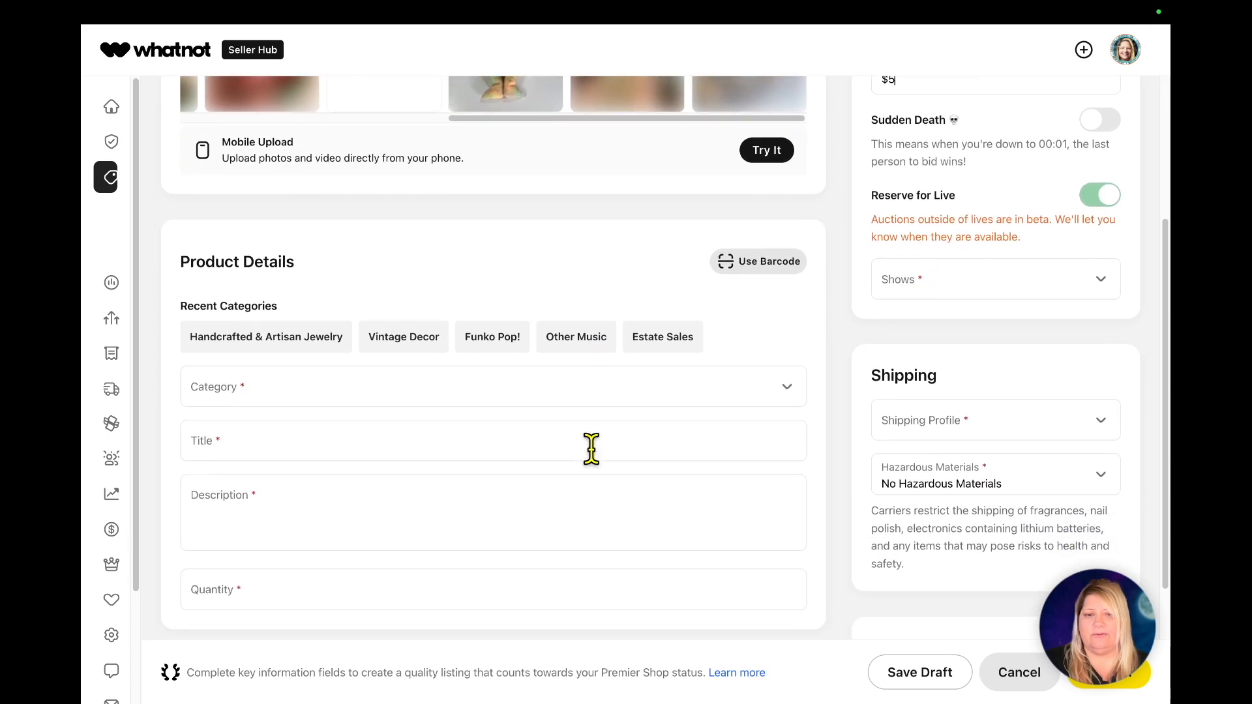
scroll(592, 450, down, 1)
click(681, 296)
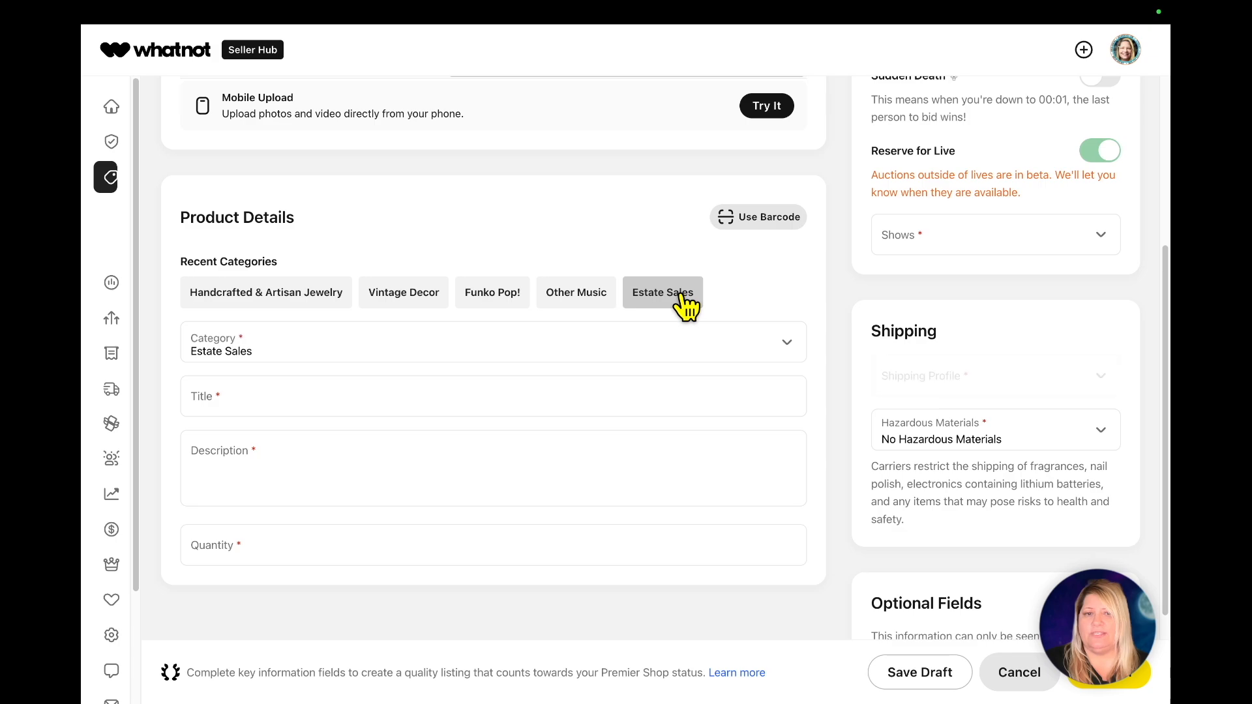
click(616, 348)
key(ctrl+a)
text(plush)
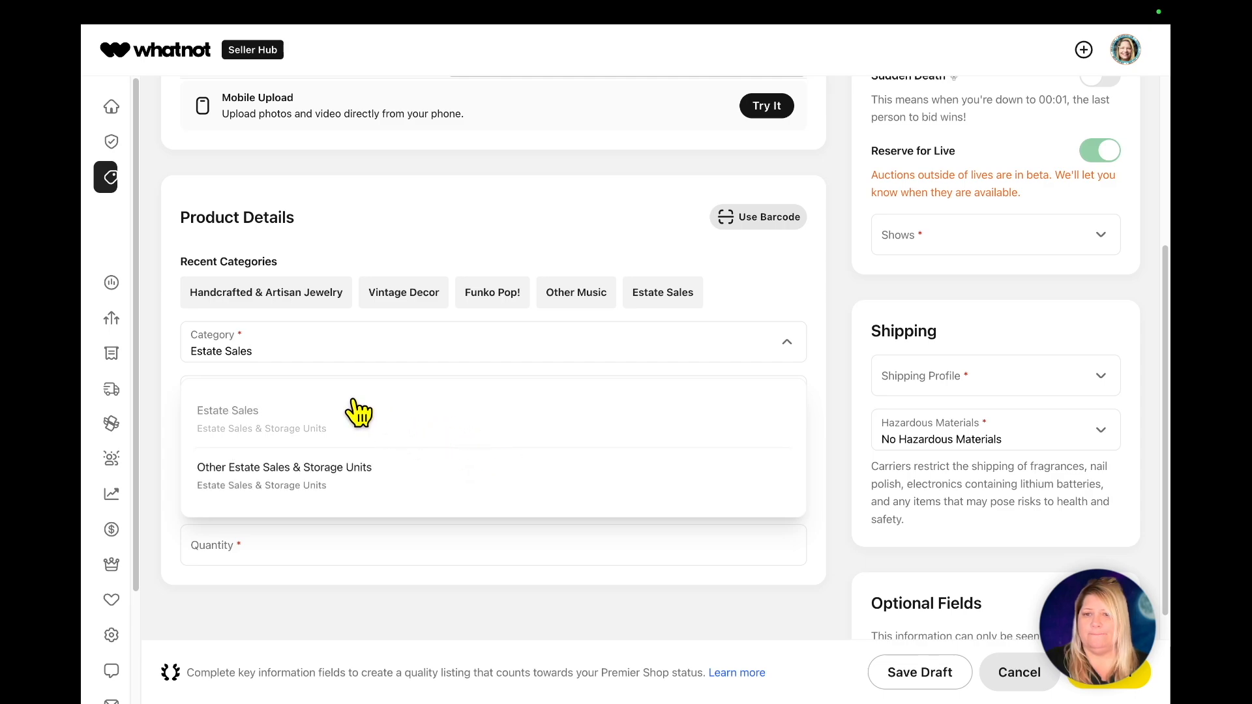
key(ctrl+a)
text(Plush)
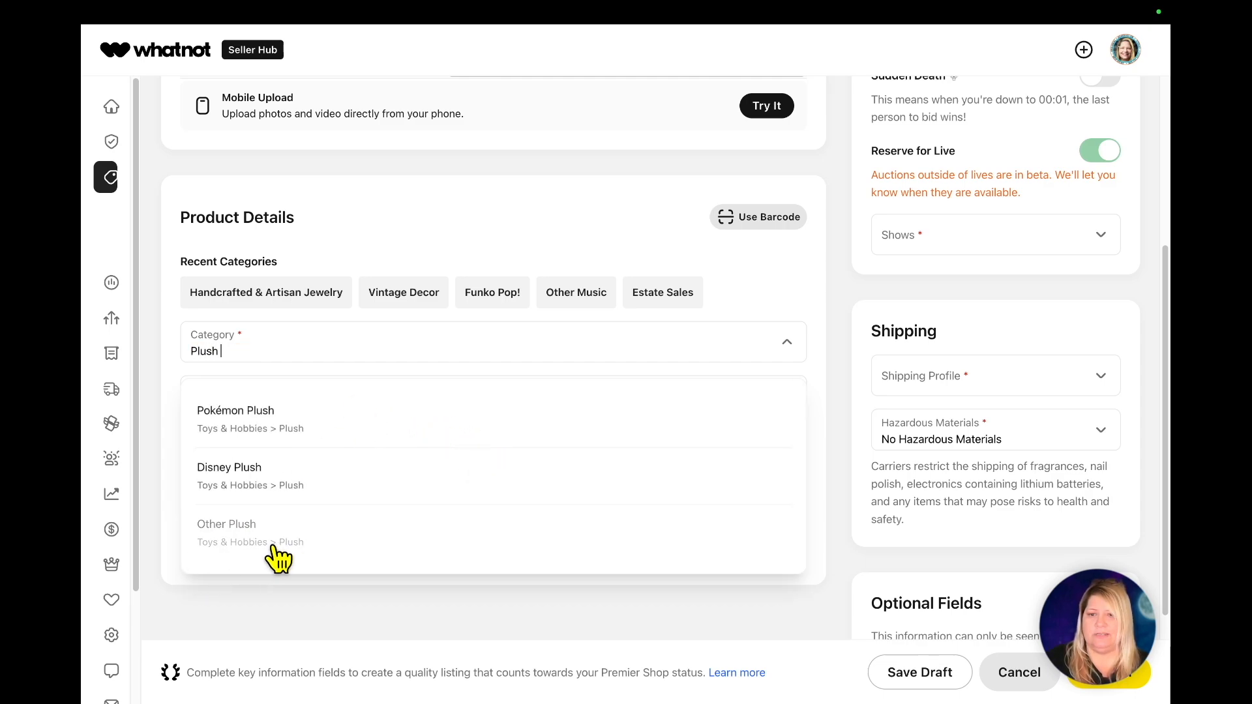
click(238, 547)
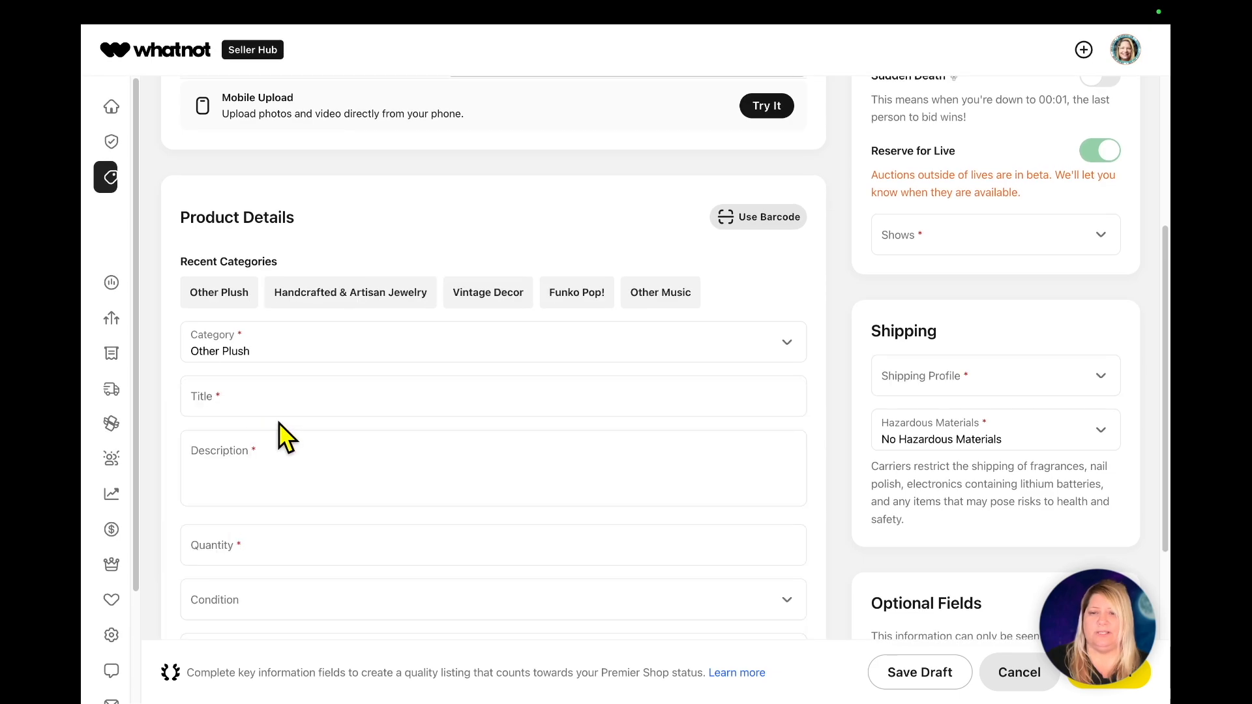
click(267, 392)
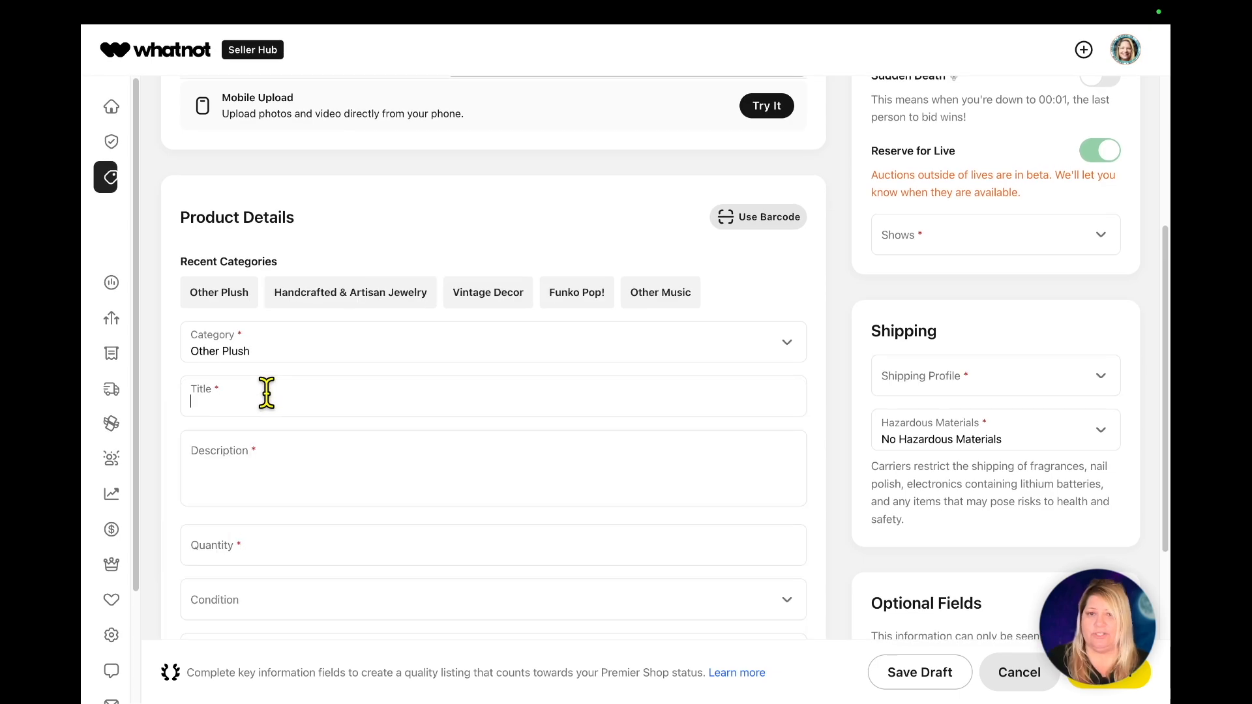
text(000)
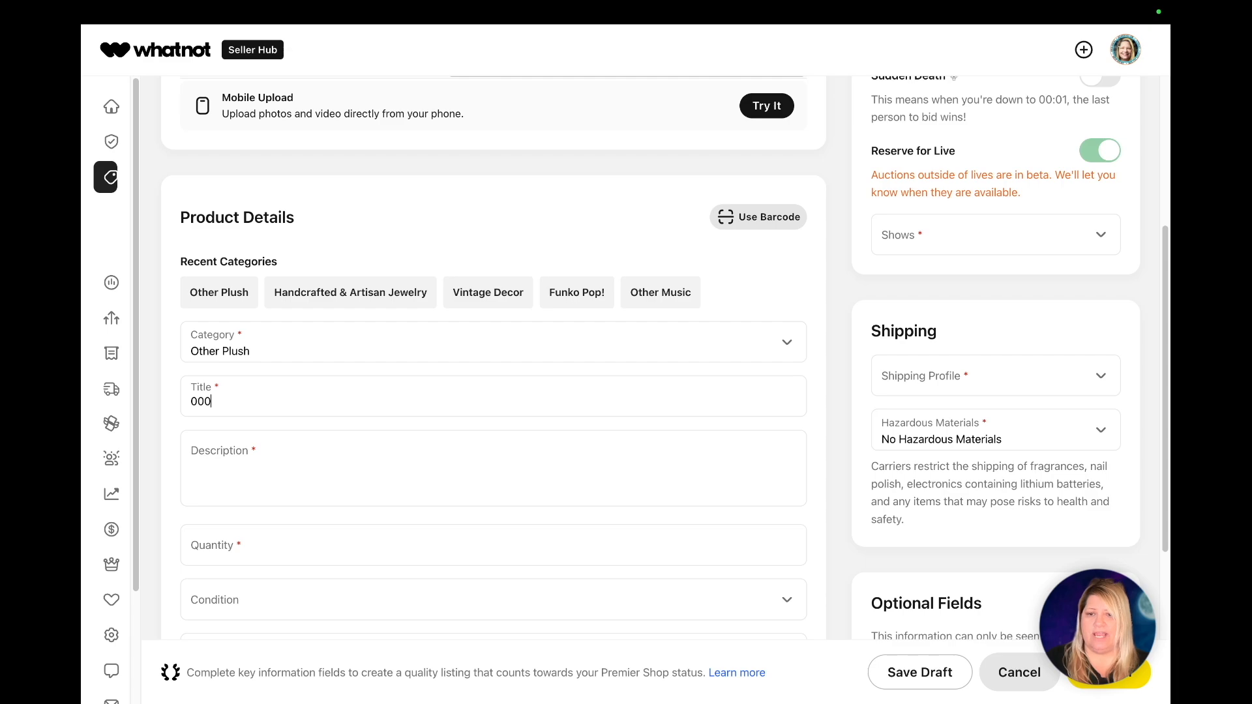
key(ctrl+a)
text(#P)
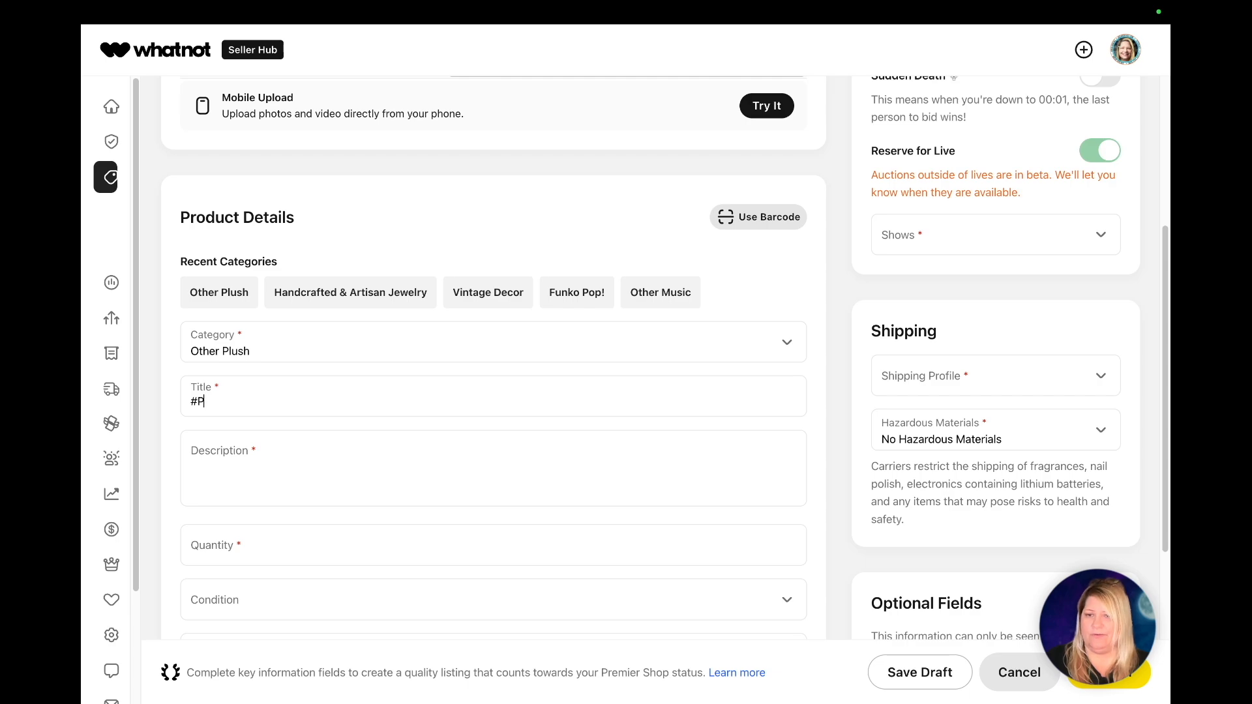
text(0)
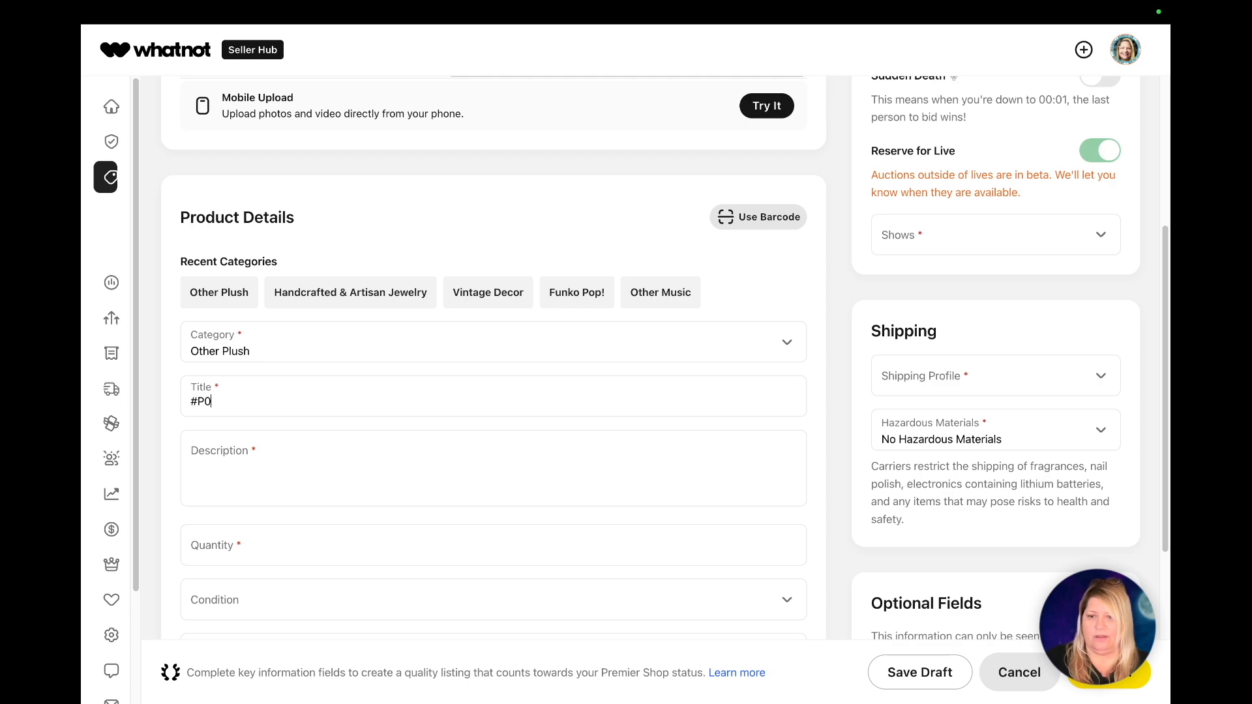
text(145)
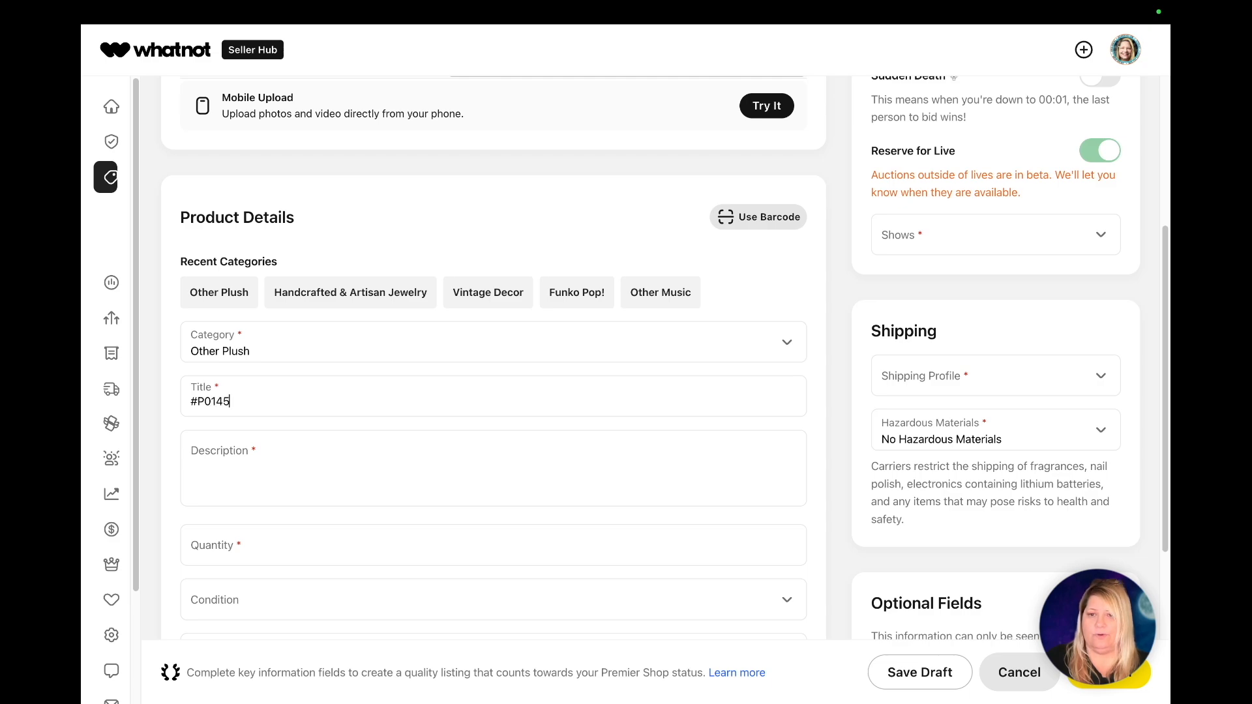
Replace the product title with "00000 Beanie Babies"
key(ctrl+a)
text(0000)
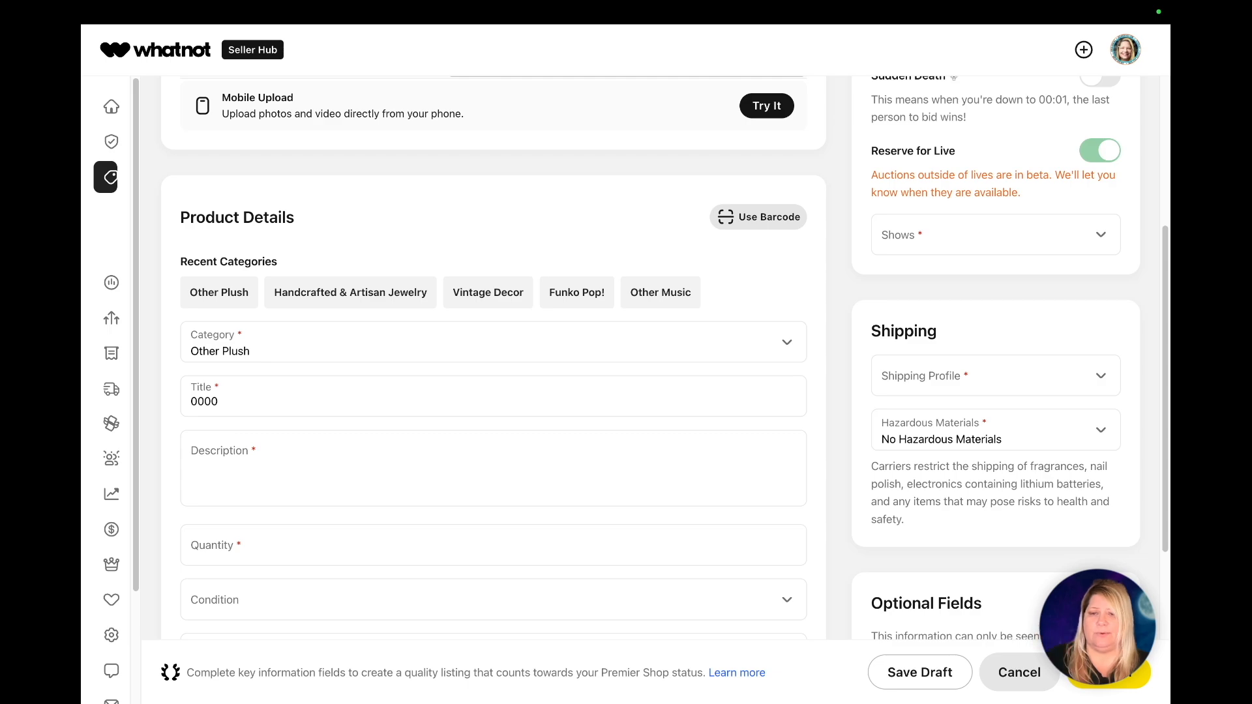
text(0)
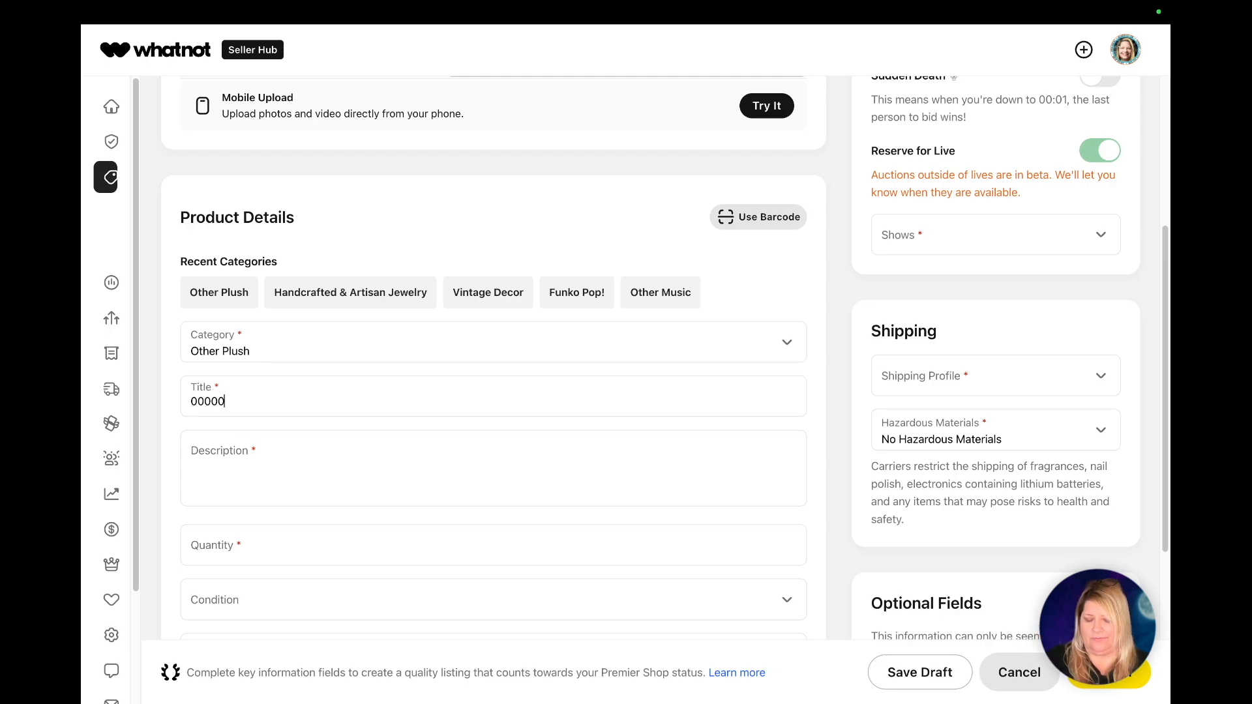
text( Beanie baby)
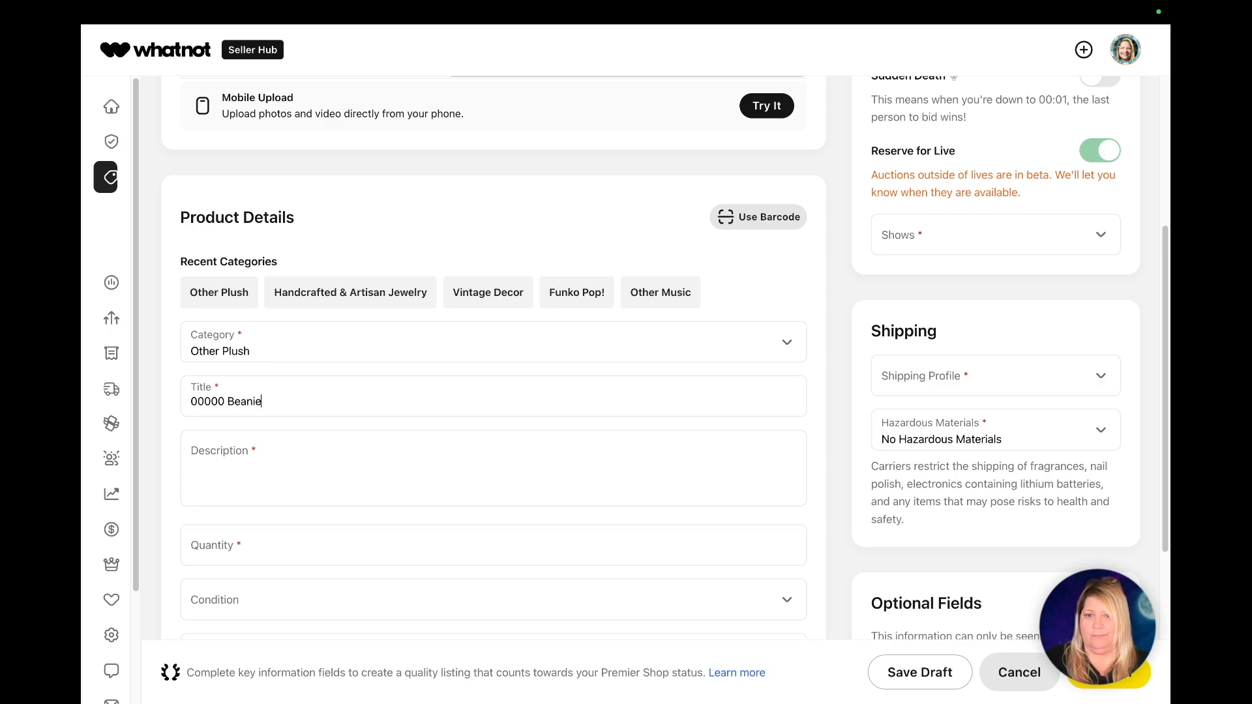
key(BackSpace)
key(BackSpace)
key(BackSpace)
key(BackSpace)
text(Baby)
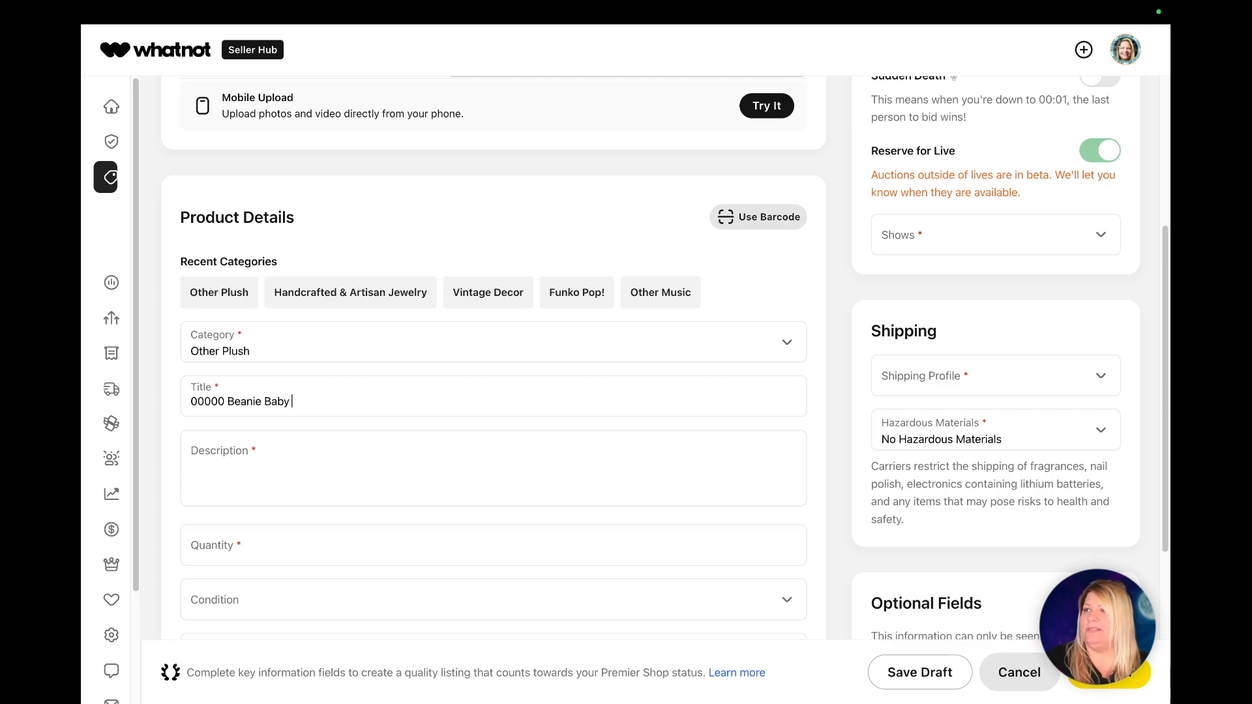
click(358, 401)
key(BackSpace)
text(ies )
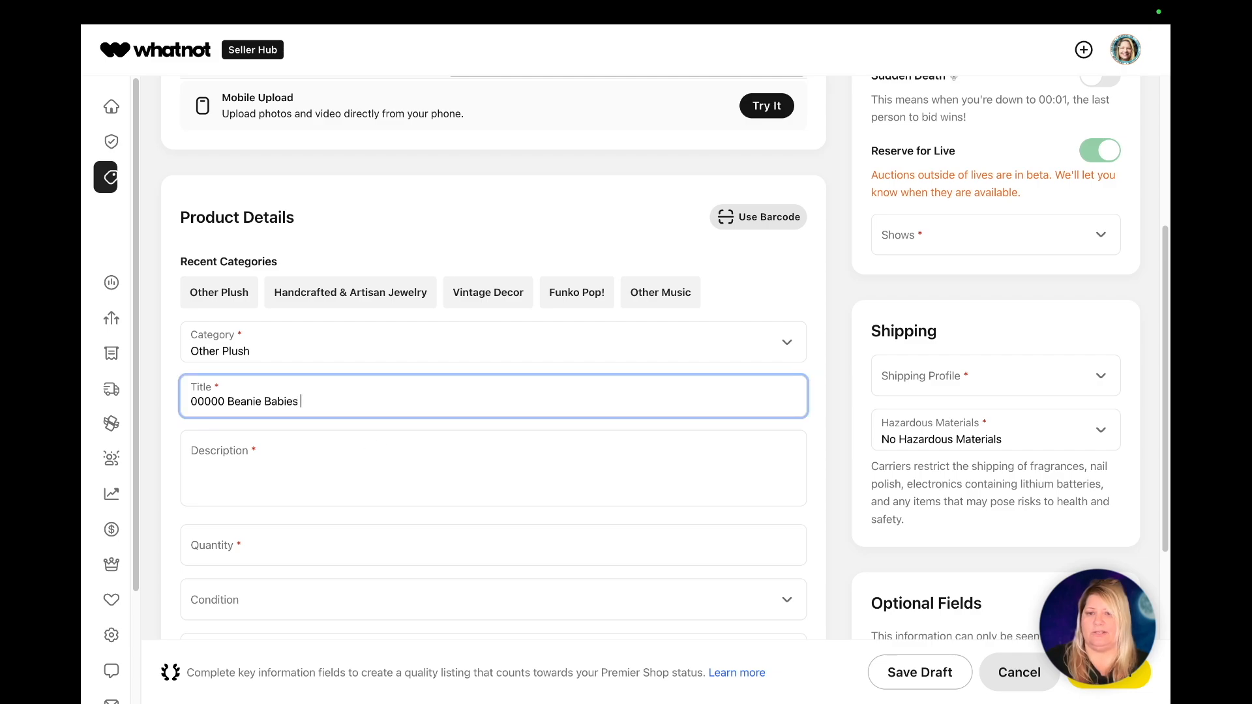
Extend the product title with "TY CELEBRATE March 13, 2001 15th Birthday Bear USED"
text(TY CELEBRATE )
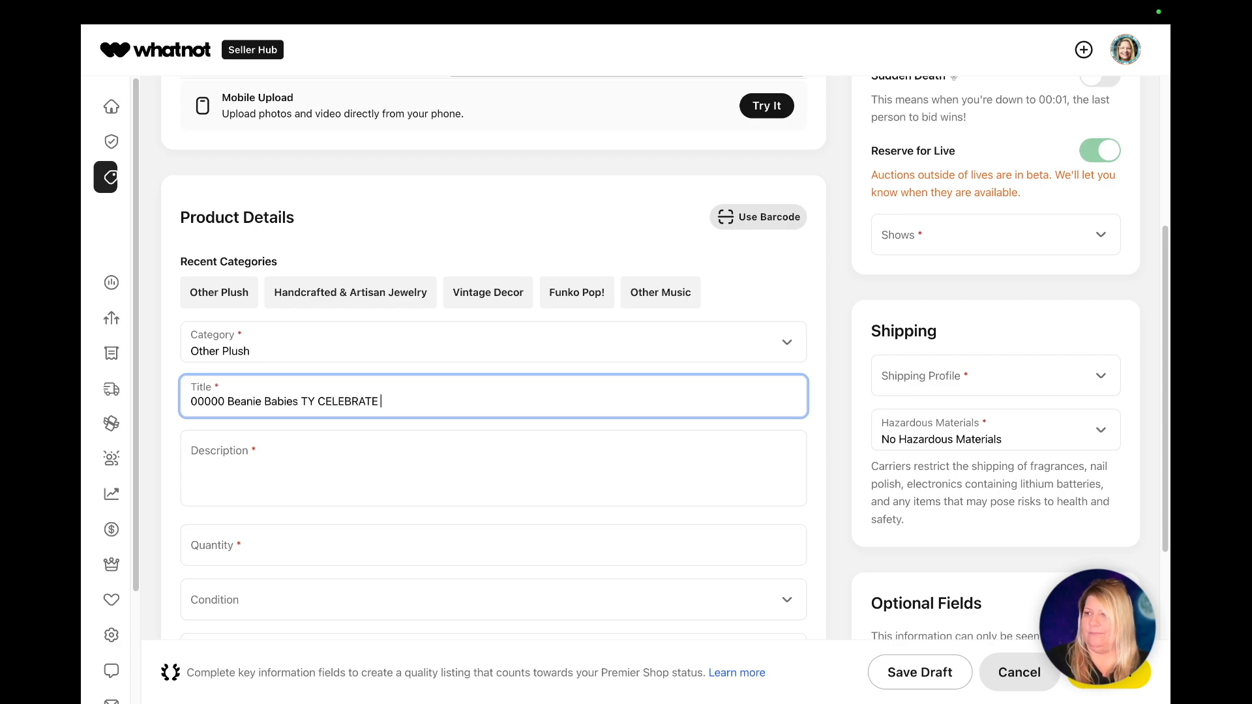
text(M)
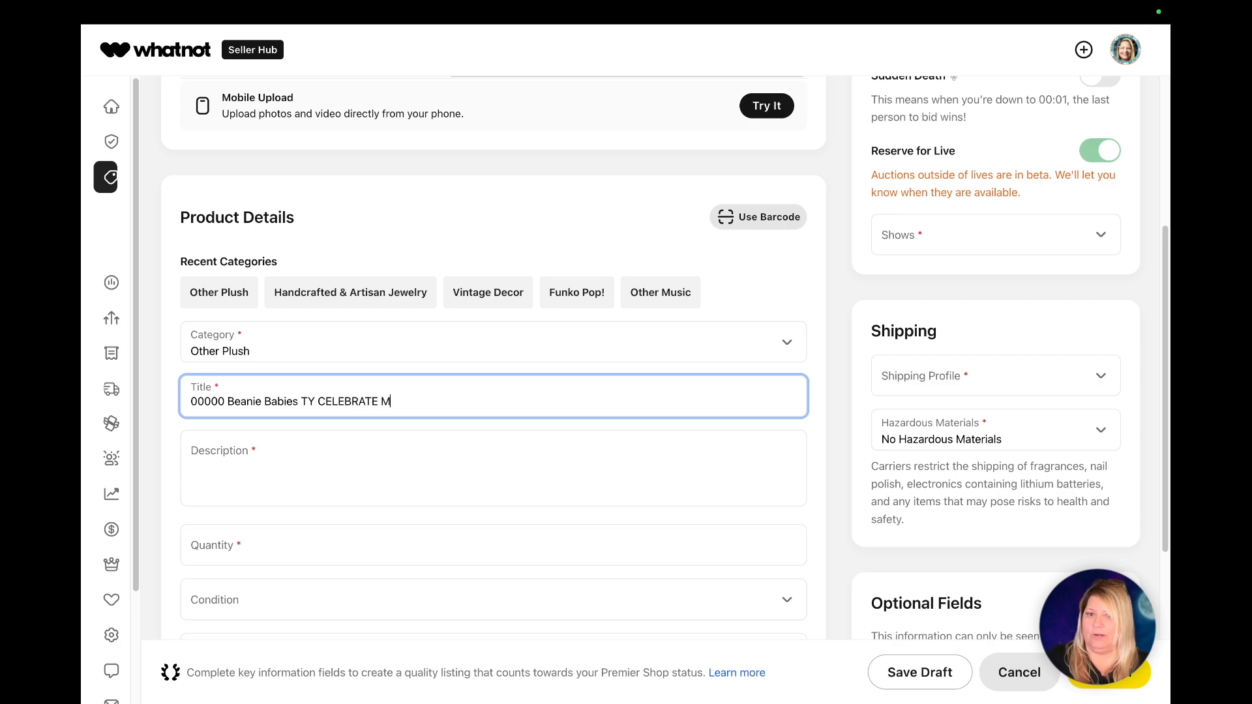
text(arch 13, 2)
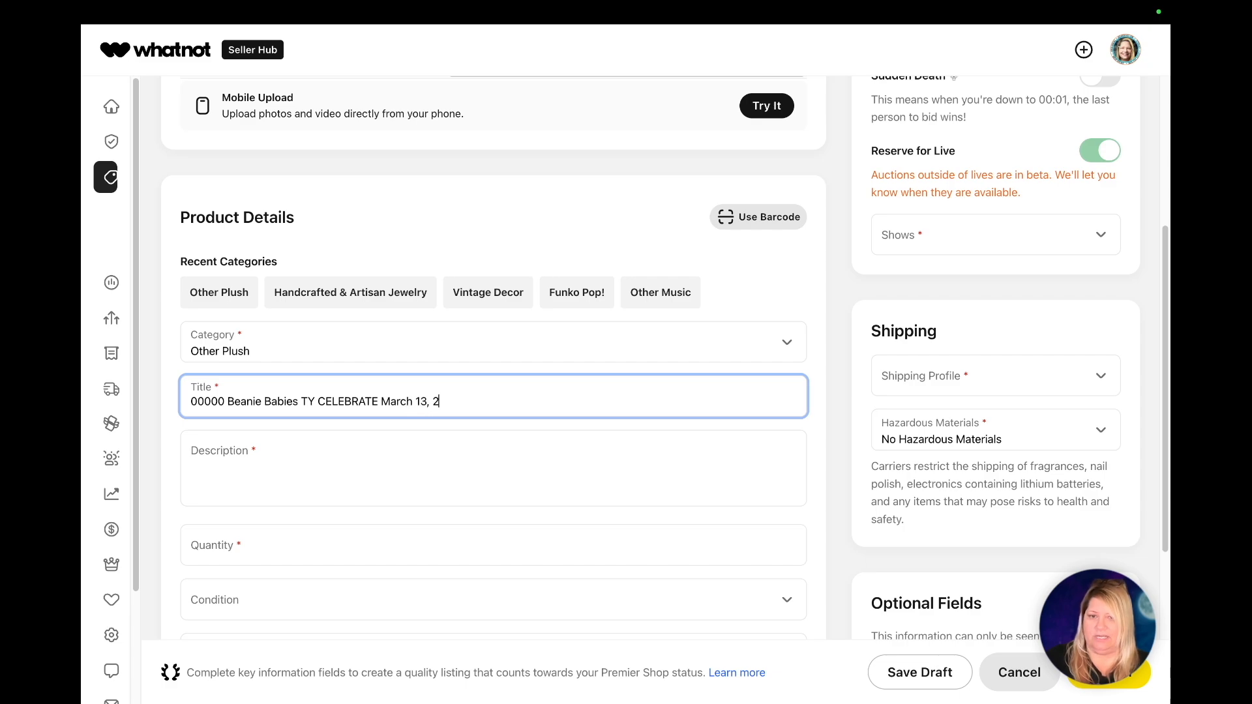
text(001)
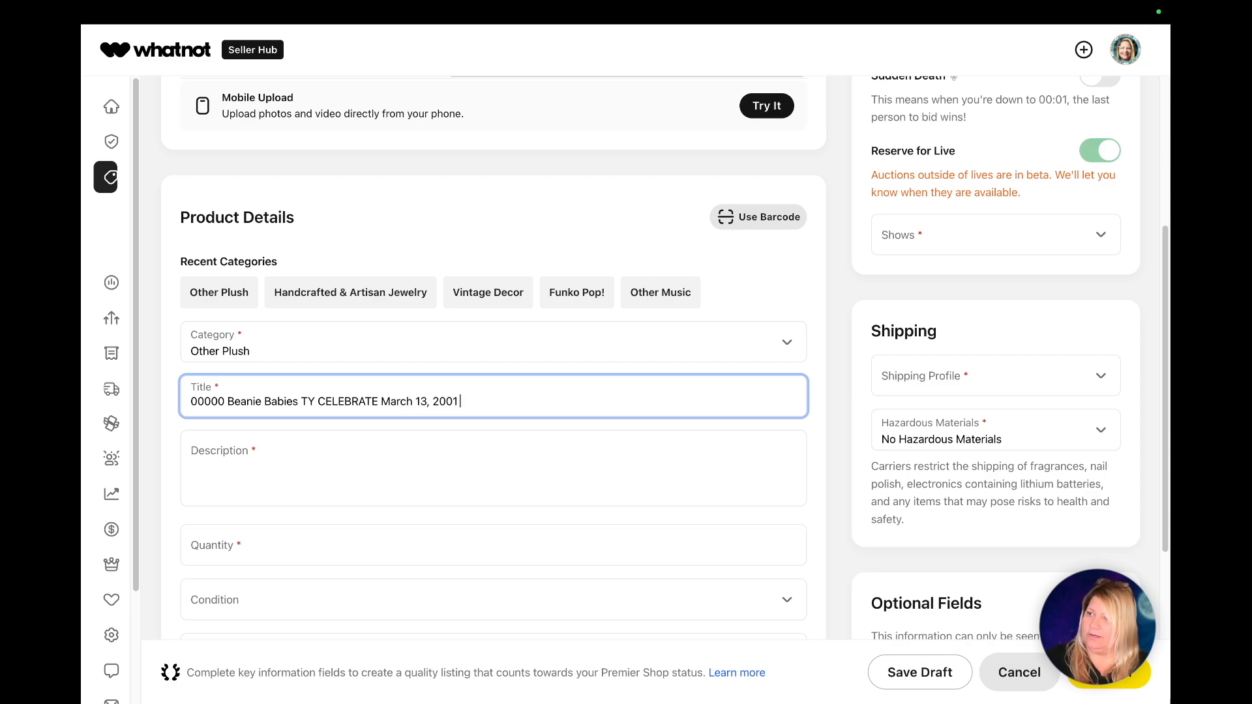
text( 15)
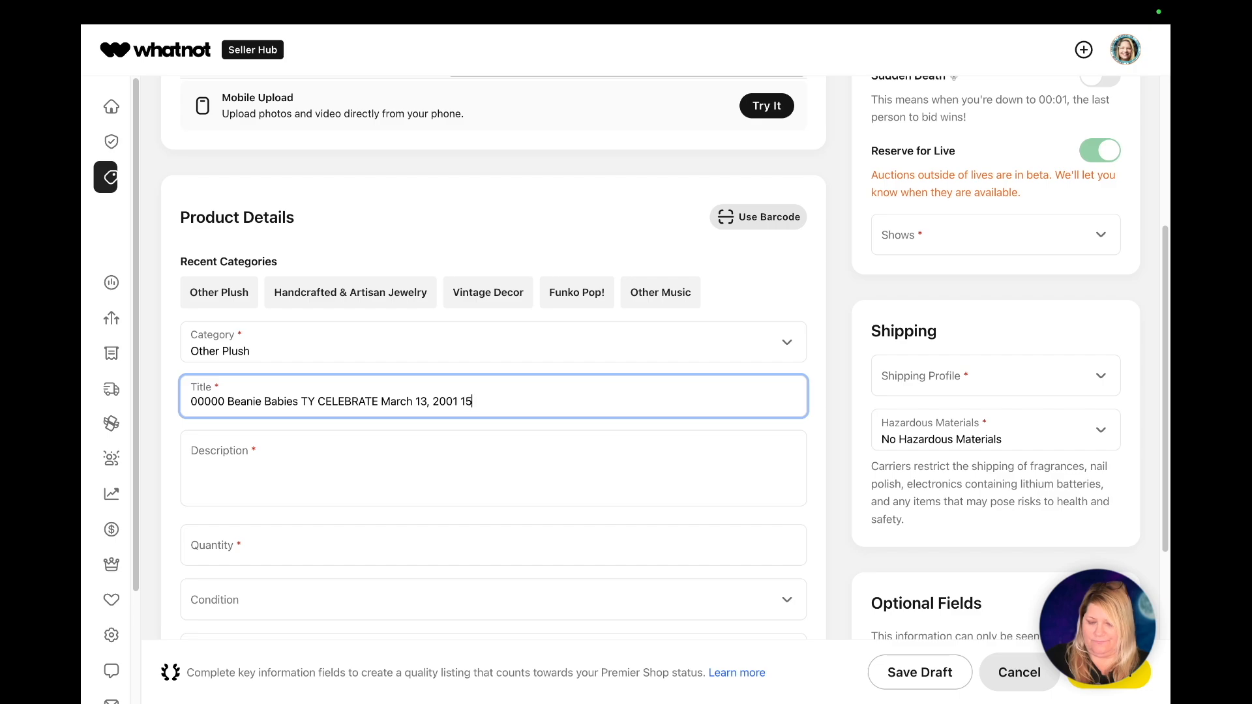
text(th Birthday Bear)
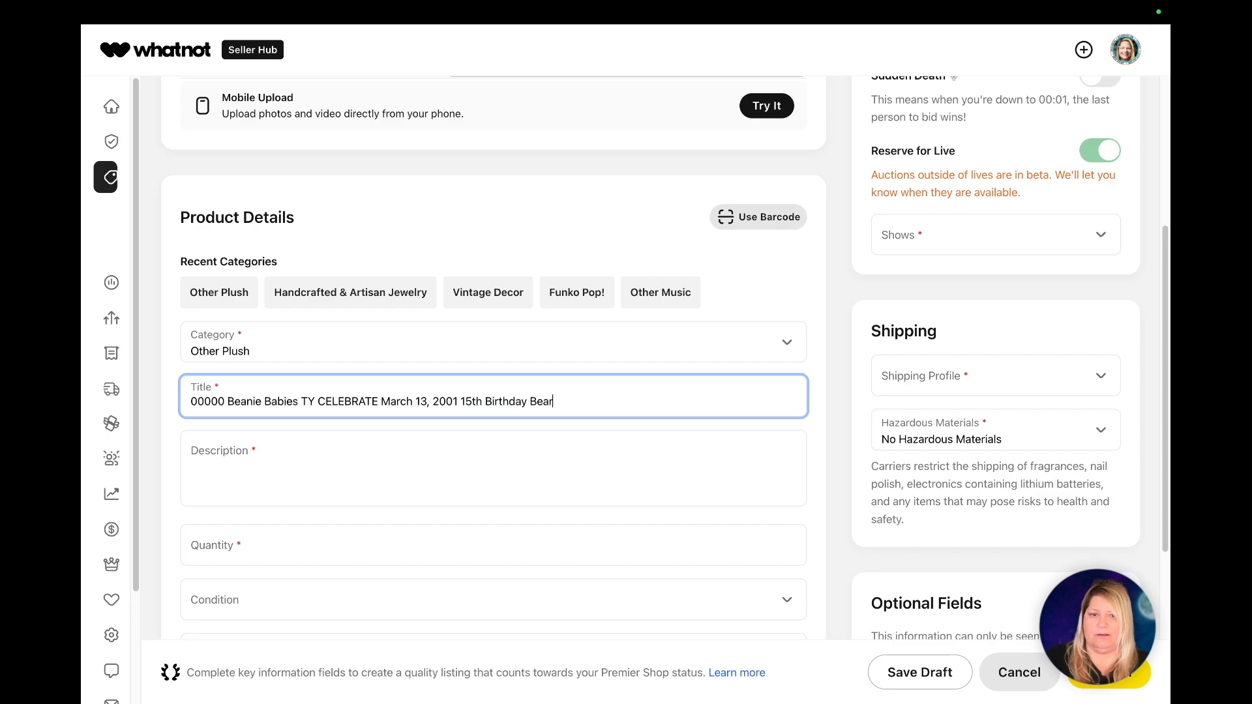
text( USED)
Write the product description "Pre-Loved with original tag. Tag has ware. Bear is in nice condition."
key(Tab)
text(Pre-o)
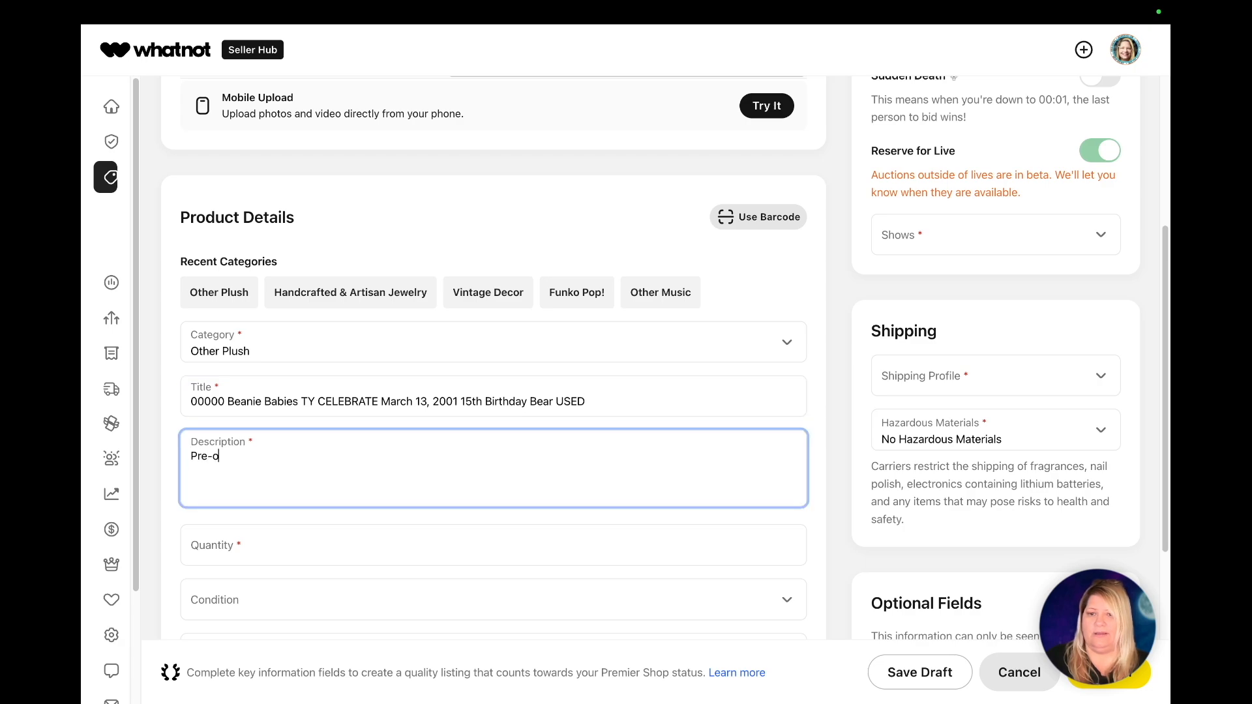
key(BackSpace)
text(Lov)
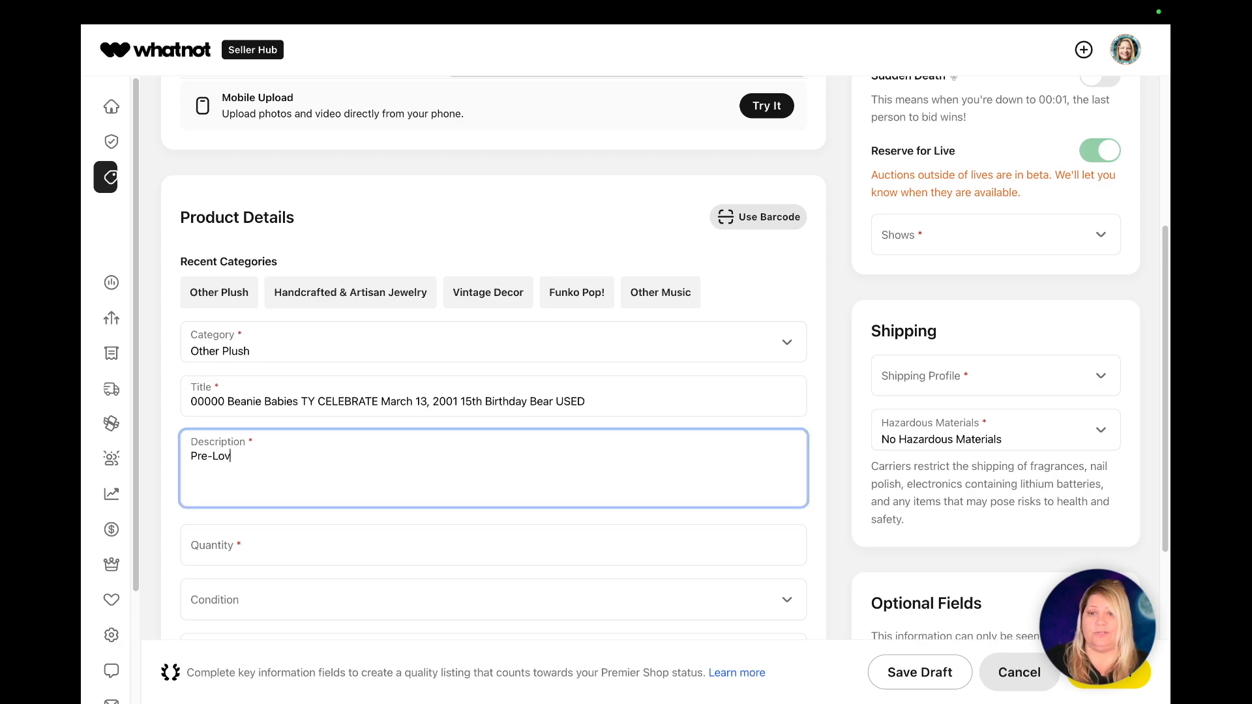
text(ed with original tax)
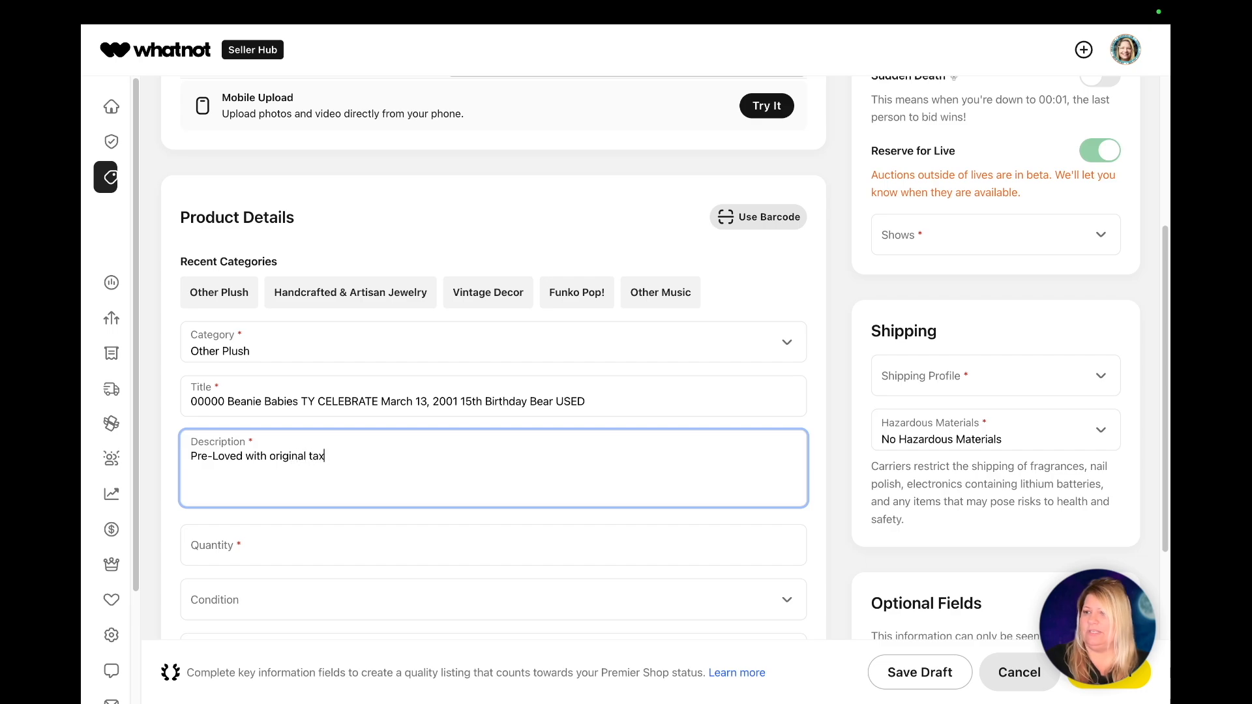
key(BackSpace)
text(ginal tag)
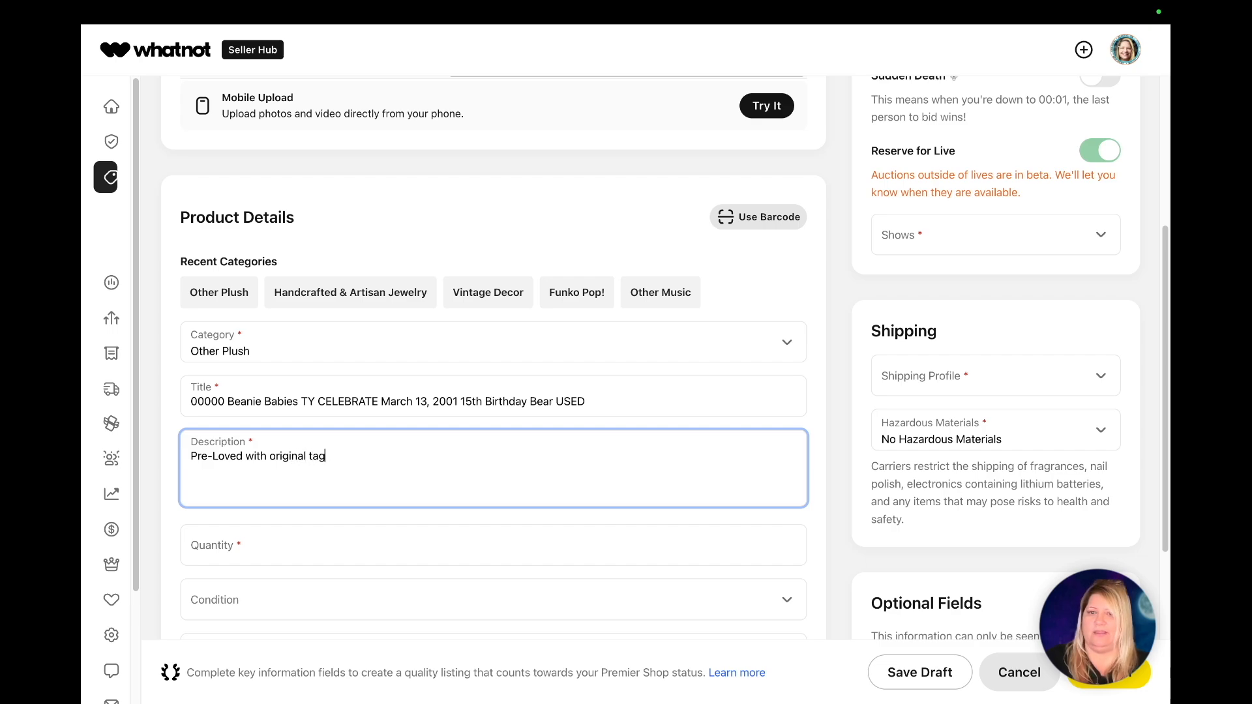
text(. Tag has ware. Bear)
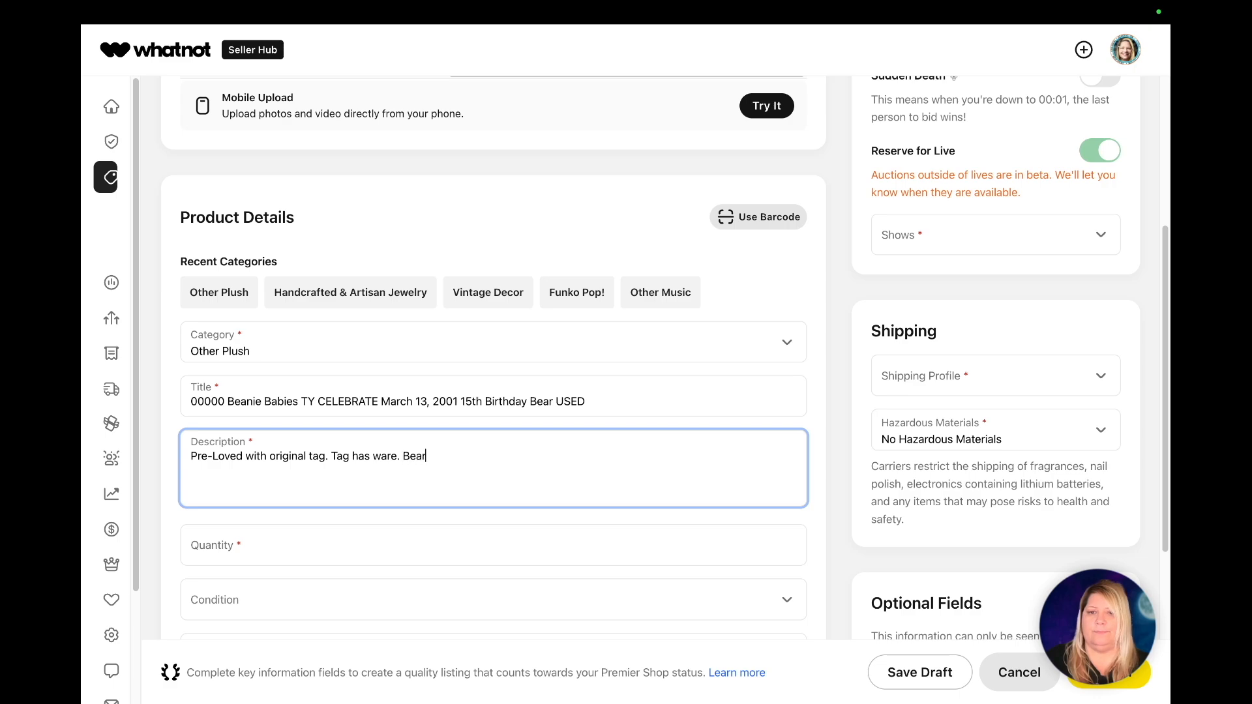
text( is in nic)
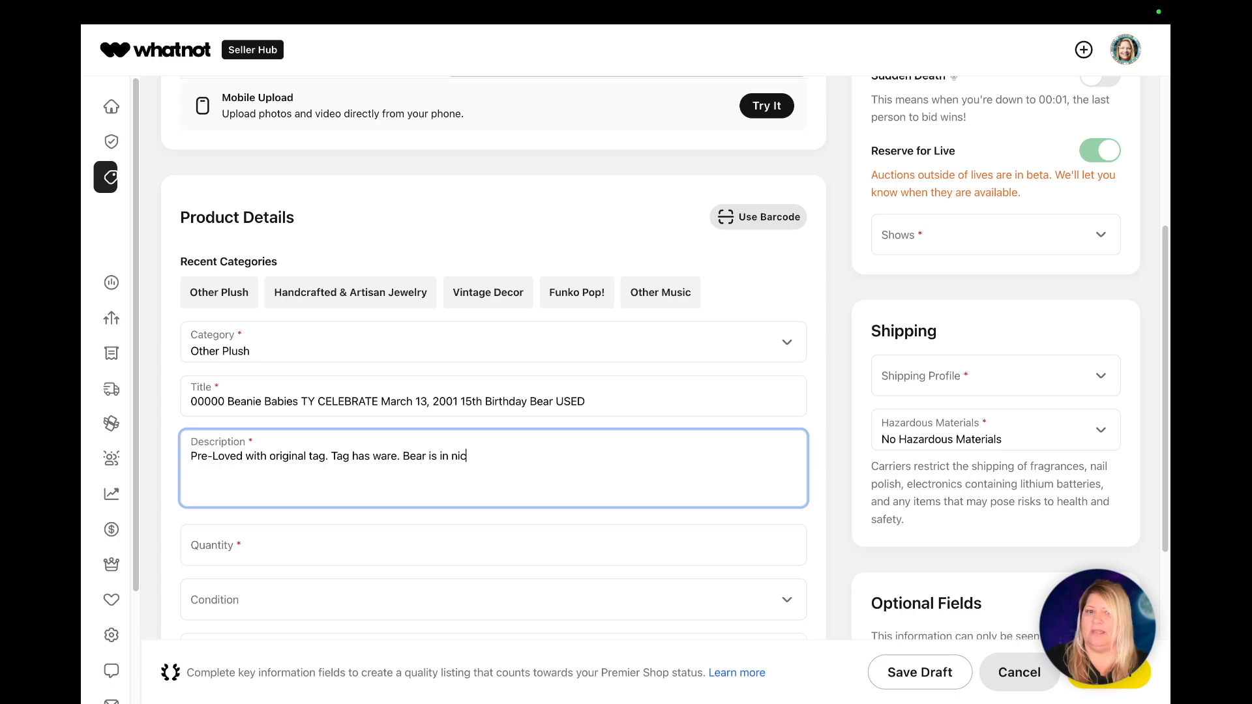
text(e condition.)
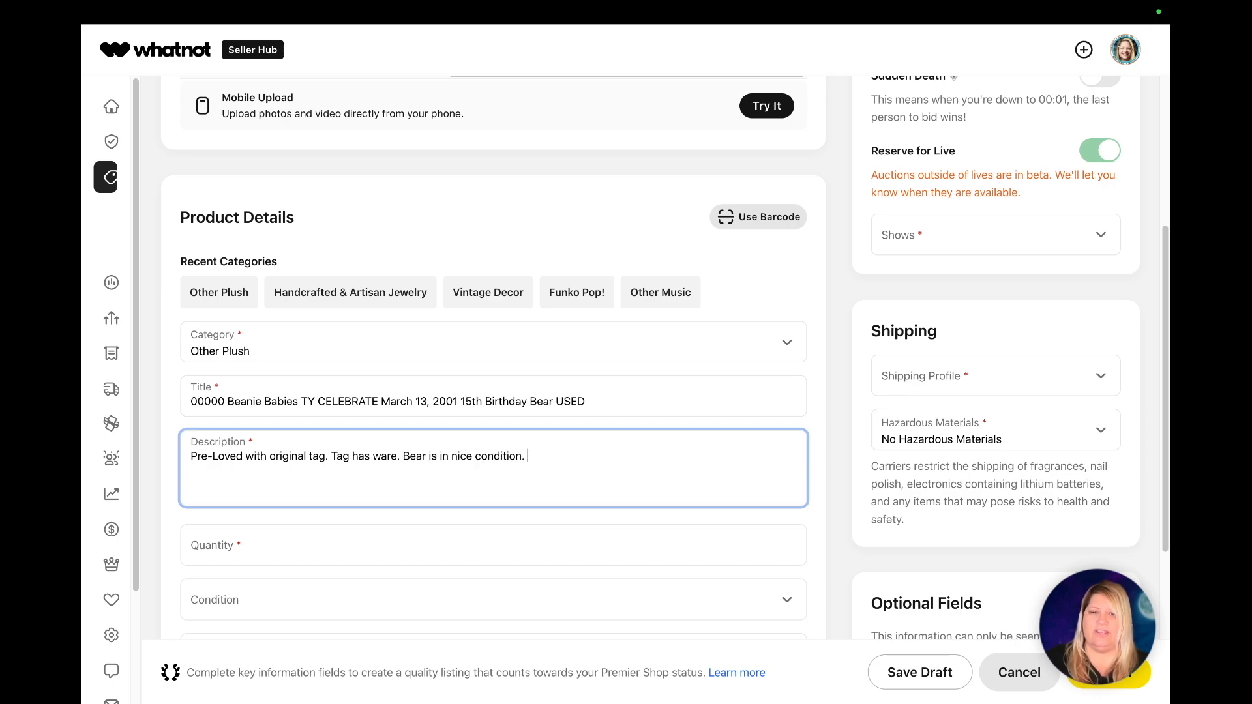
Set the product quantity to 0 and its condition to Used
click(509, 543)
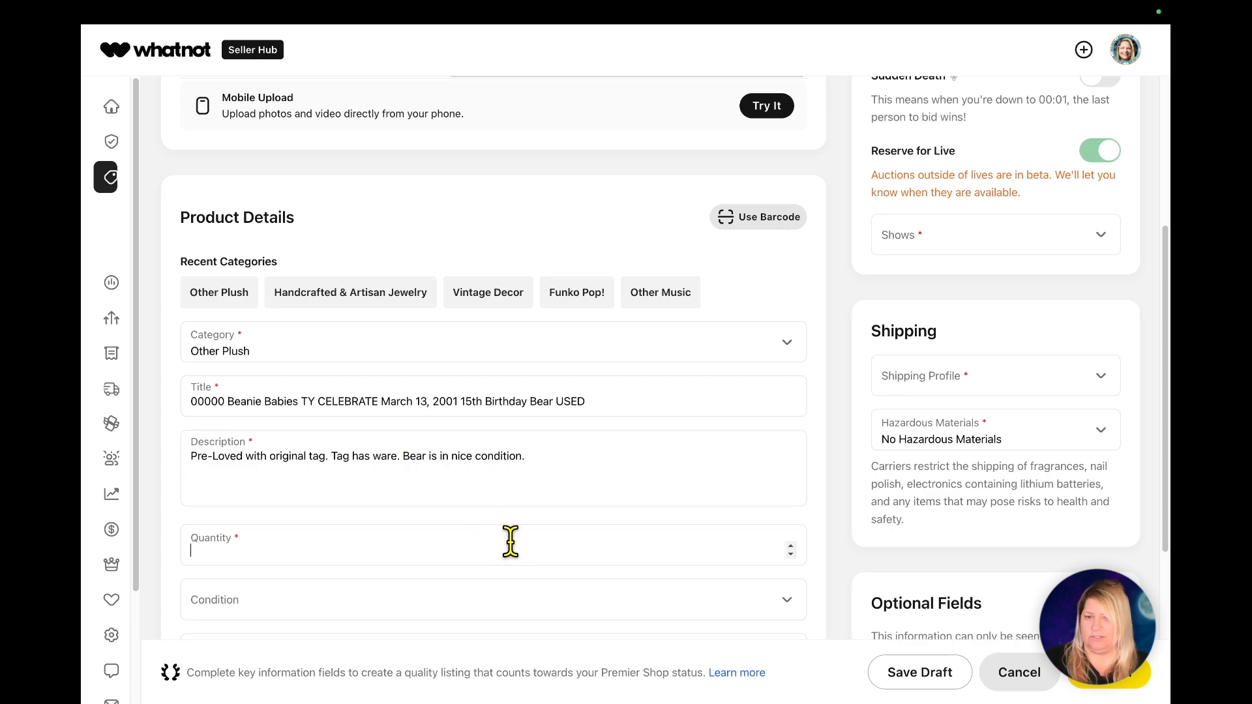
text(0)
scroll(506, 557, down, 3)
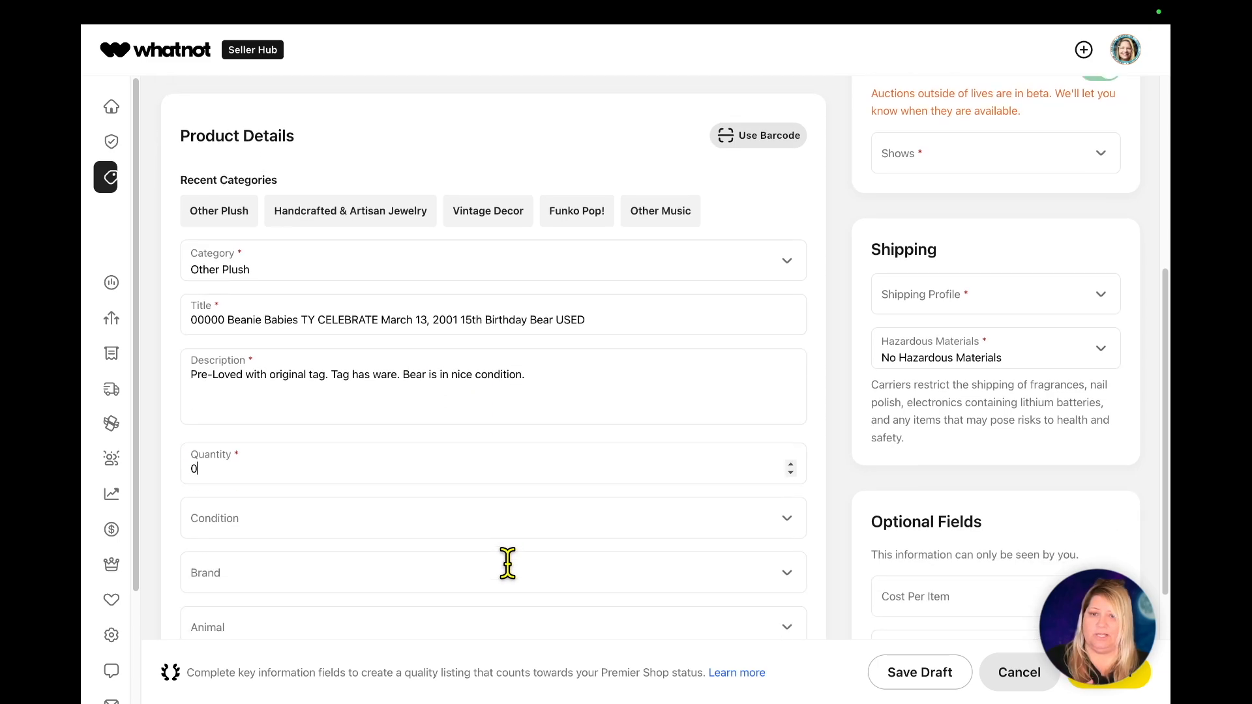
click(273, 411)
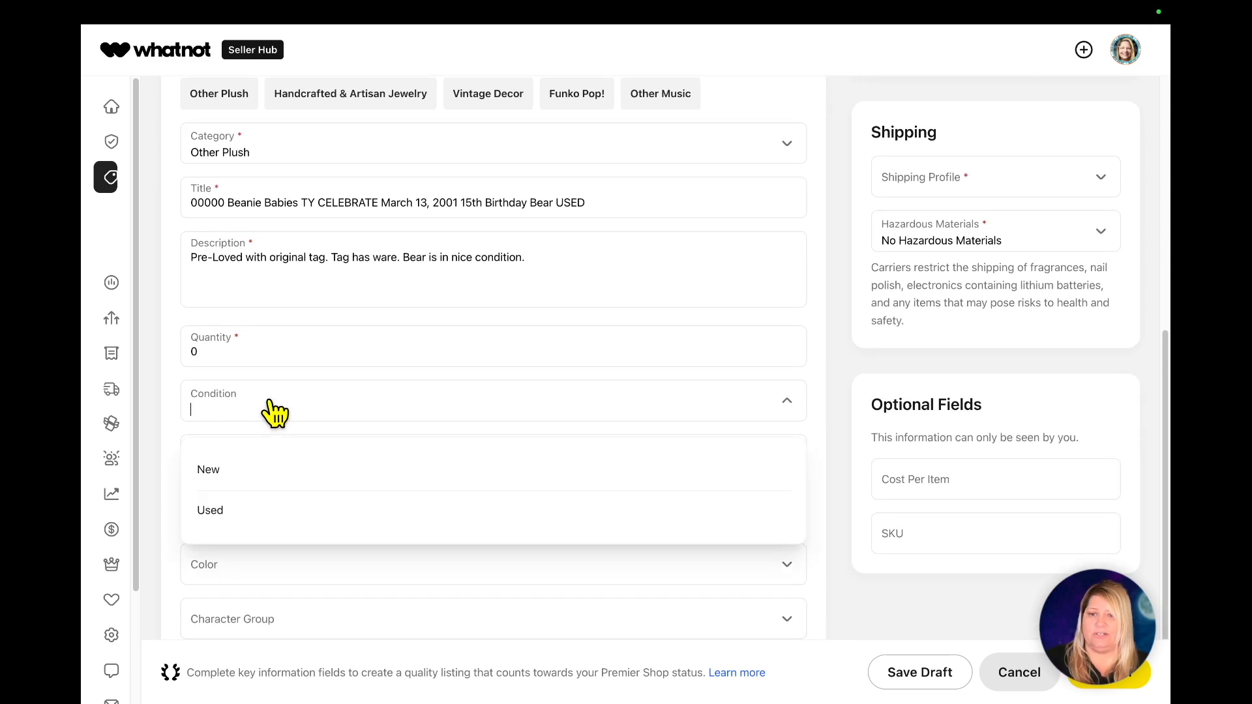
click(225, 507)
Set the product's brand to Beanie Babies
click(270, 464)
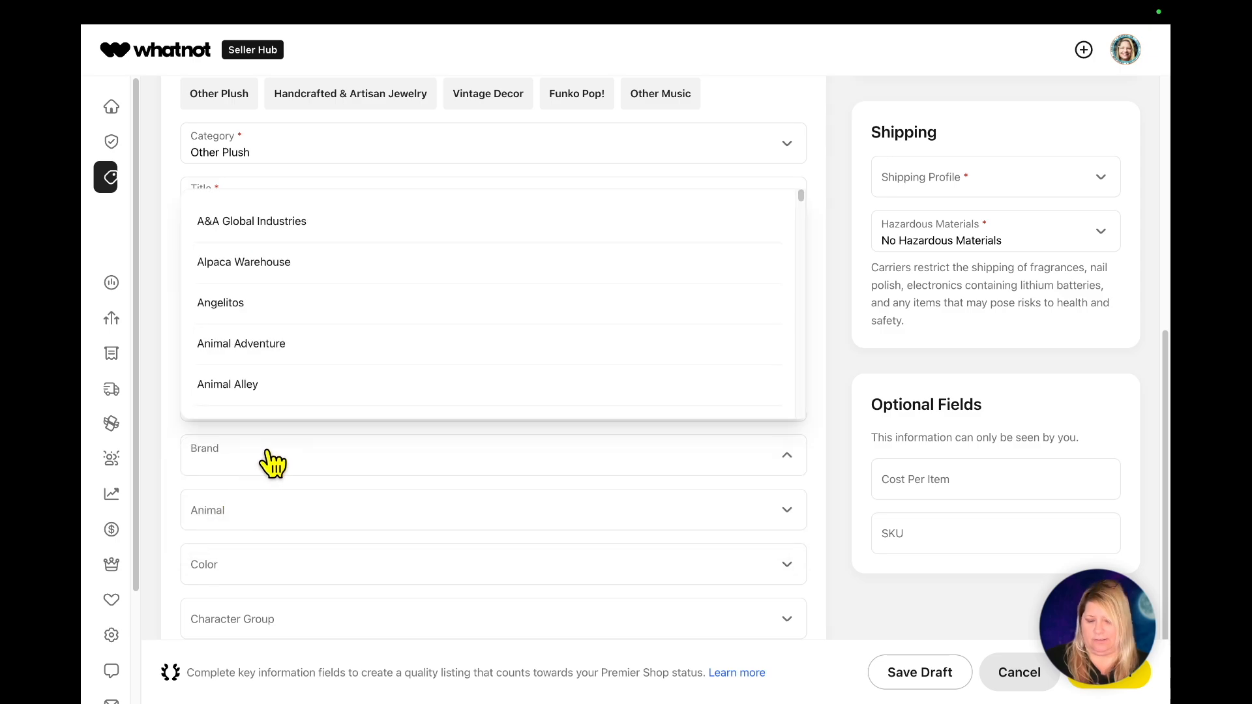
text(Beanie Babies)
key(Tab)
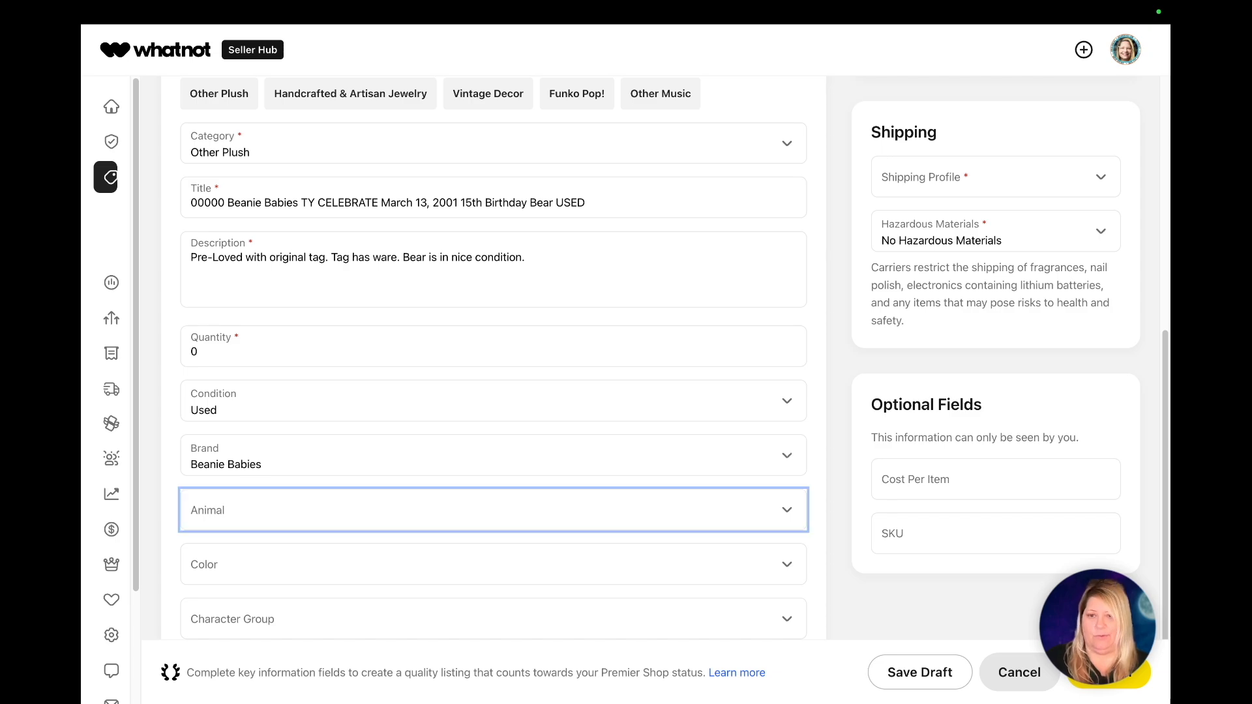
click(377, 522)
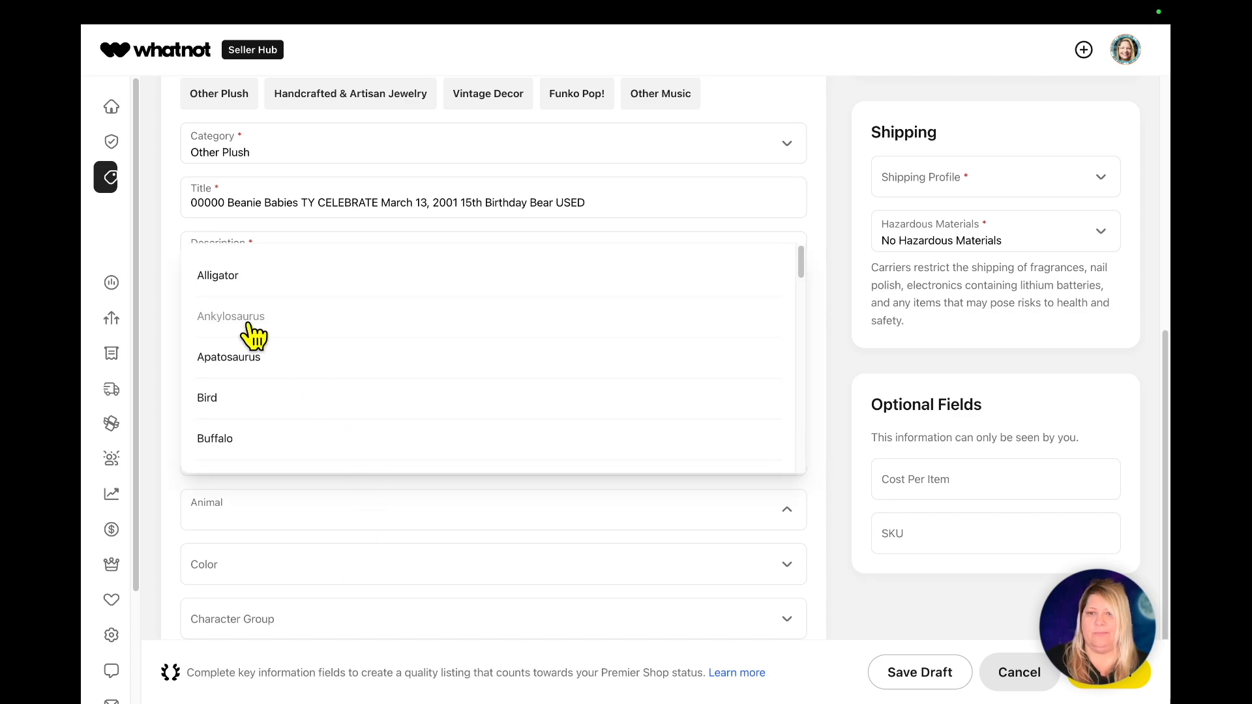
scroll(324, 401, down, 1)
scroll(324, 401, up, 1)
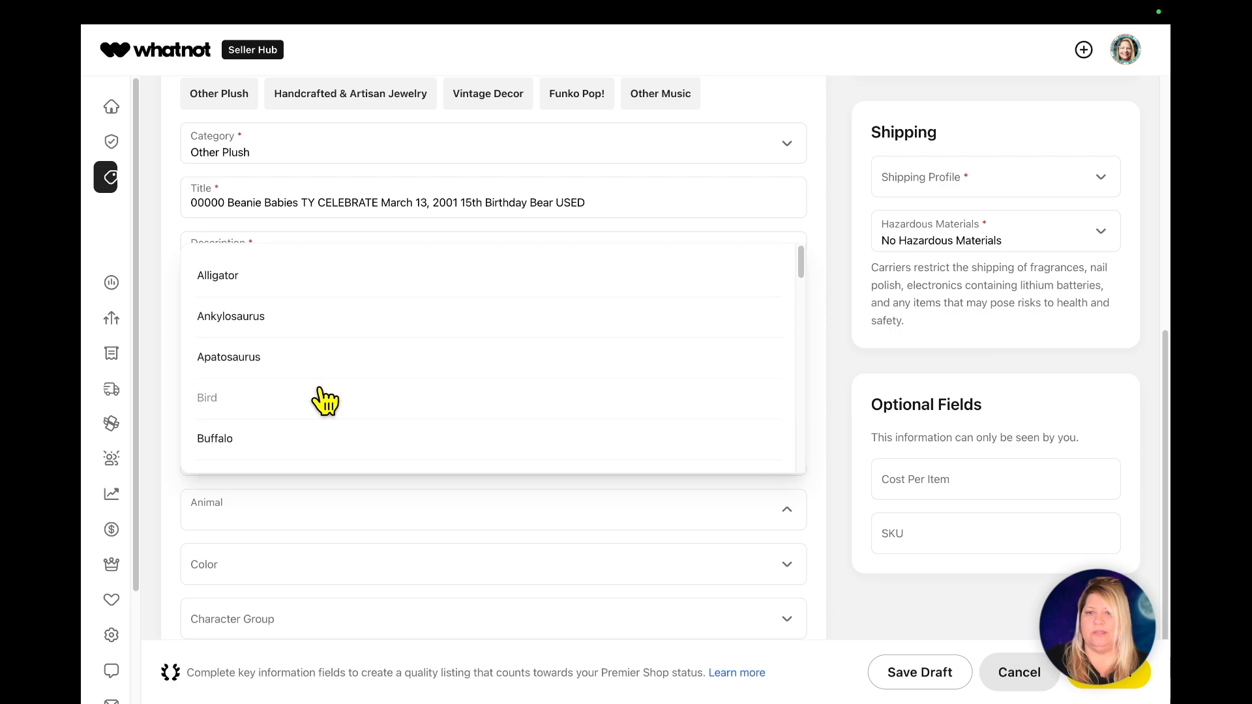
click(822, 494)
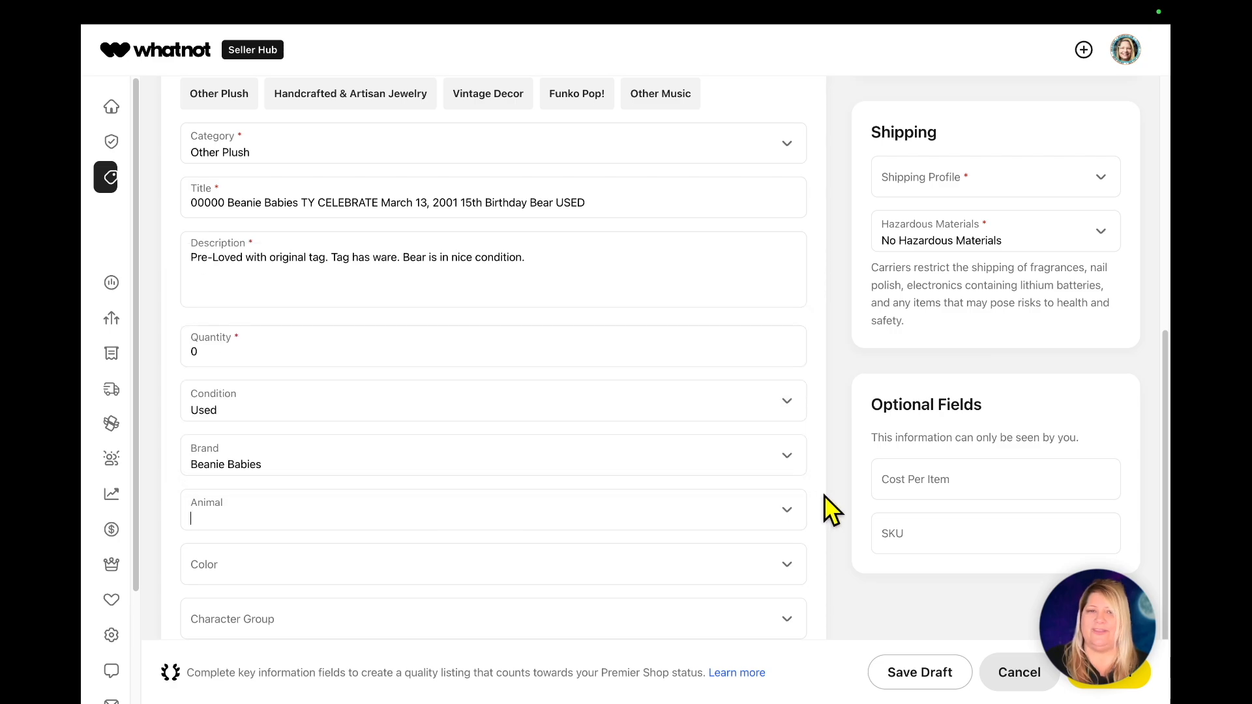
Set the product's color to Multicolor
scroll(832, 502, down, 2)
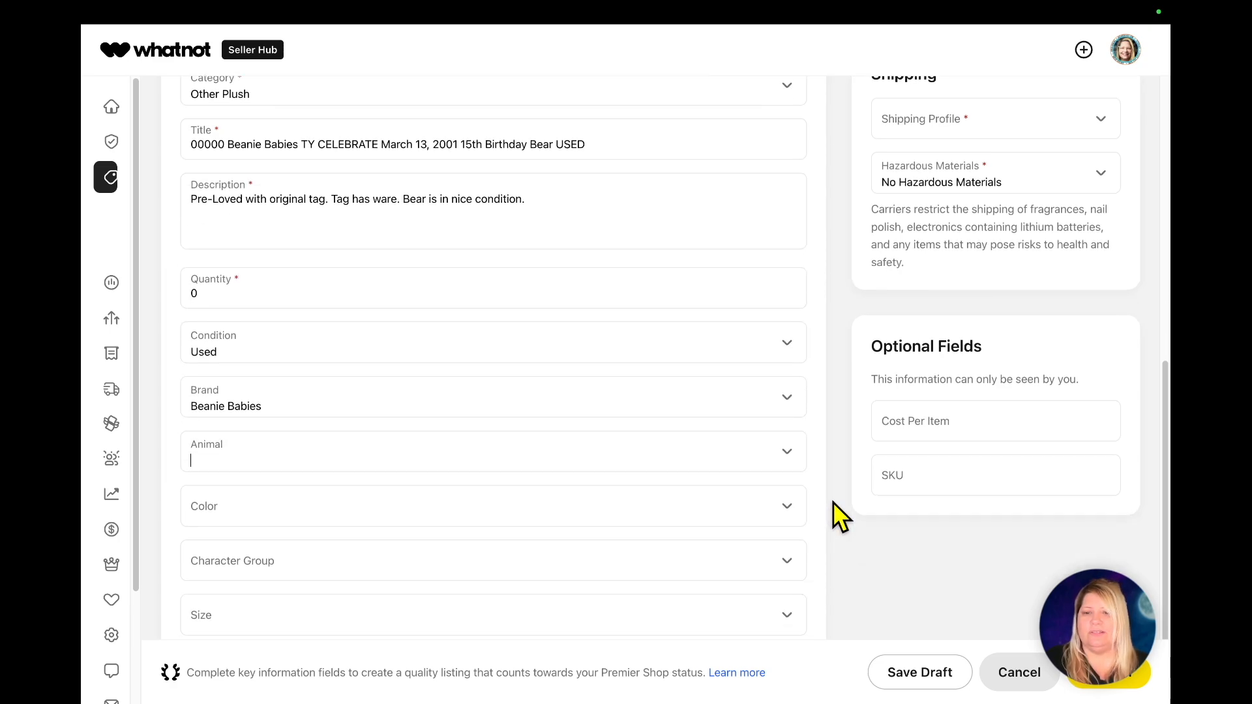
click(750, 486)
scroll(497, 391, down, 8)
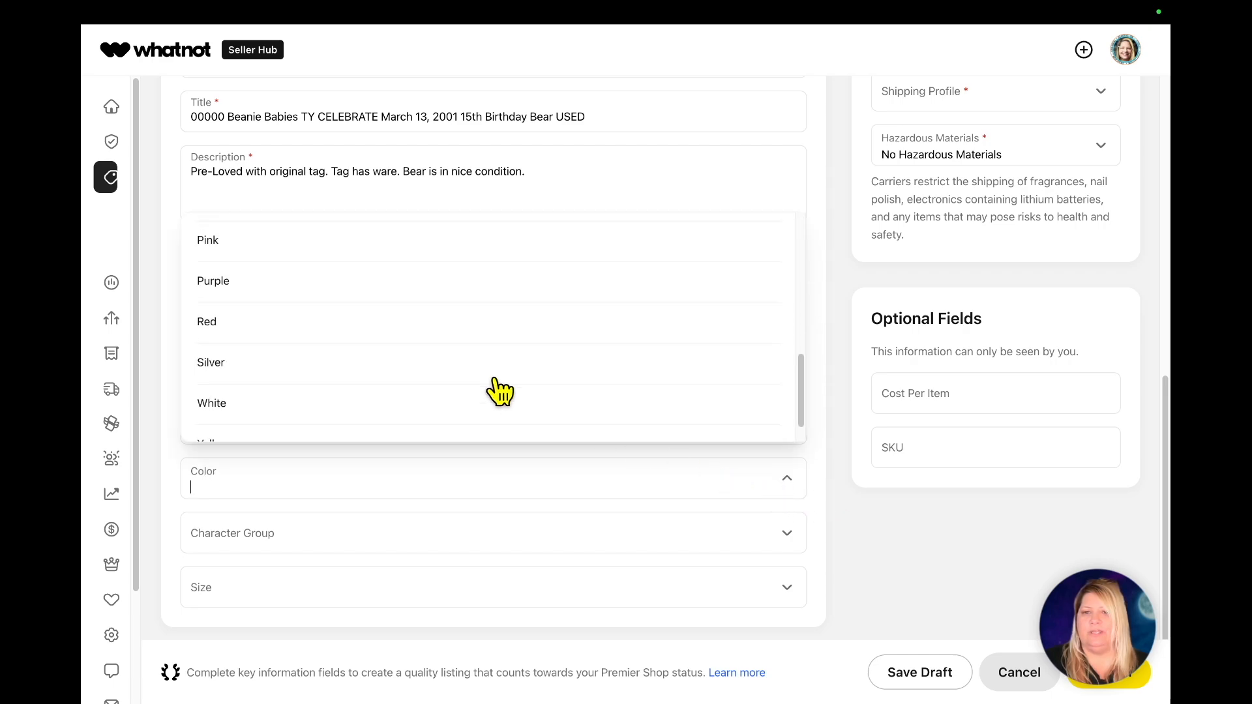
scroll(498, 392, up, 4)
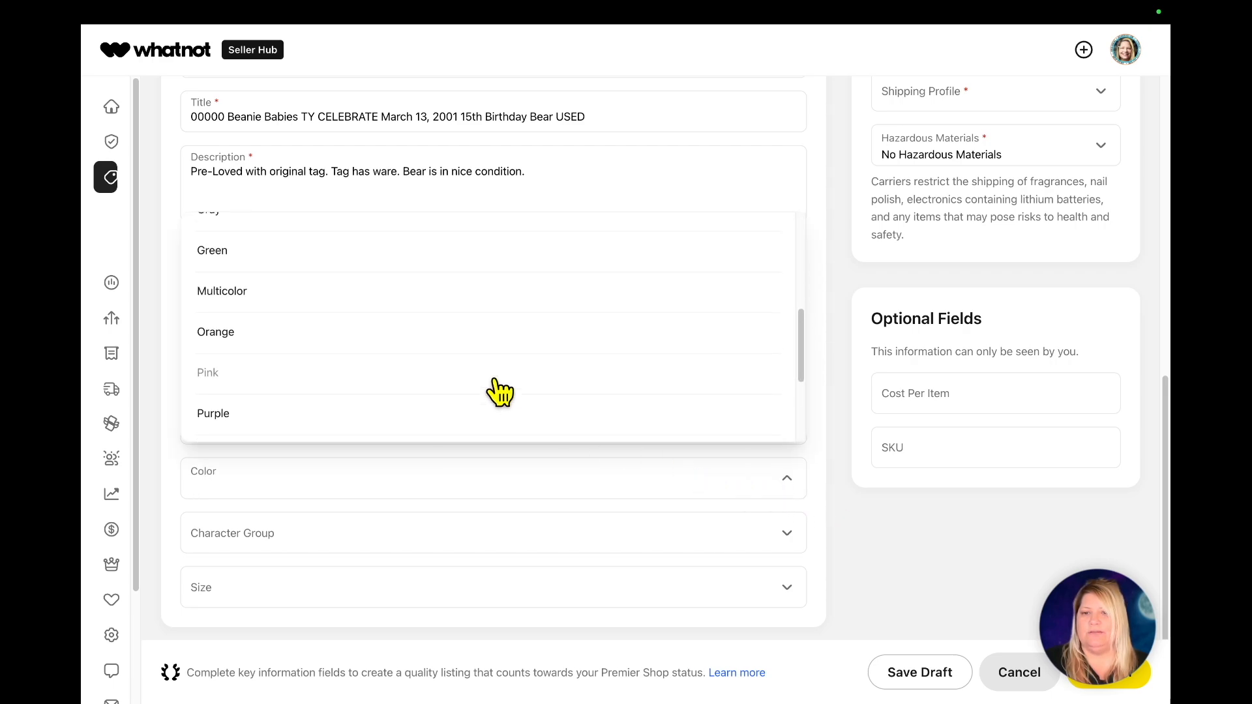
click(236, 291)
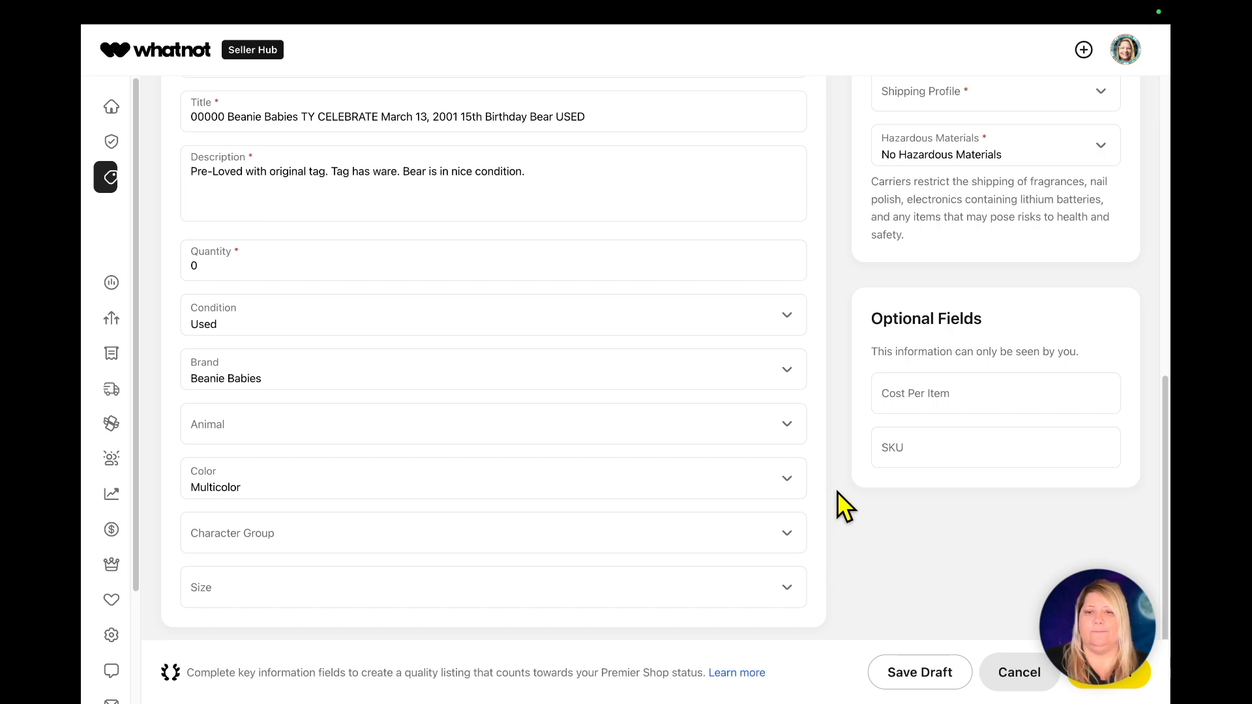
Set the product's size to Small (5-10 in) and enter M1 as its SKU
click(699, 597)
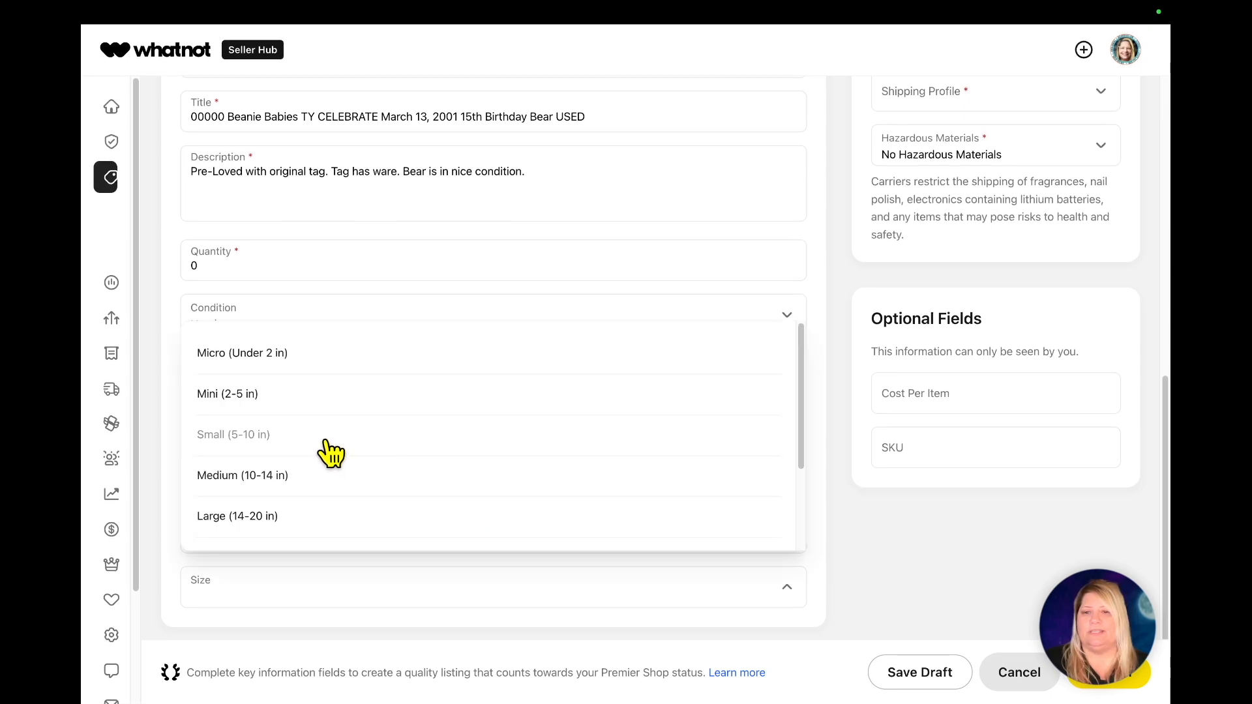
click(244, 398)
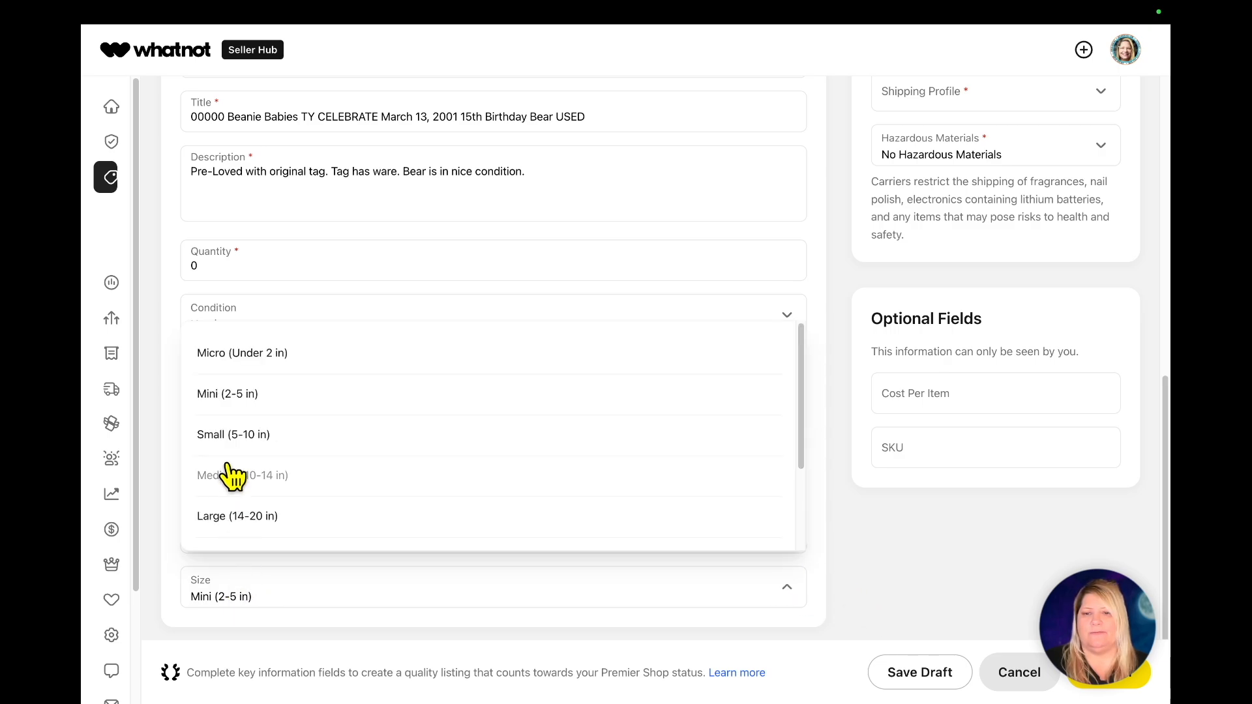
click(267, 443)
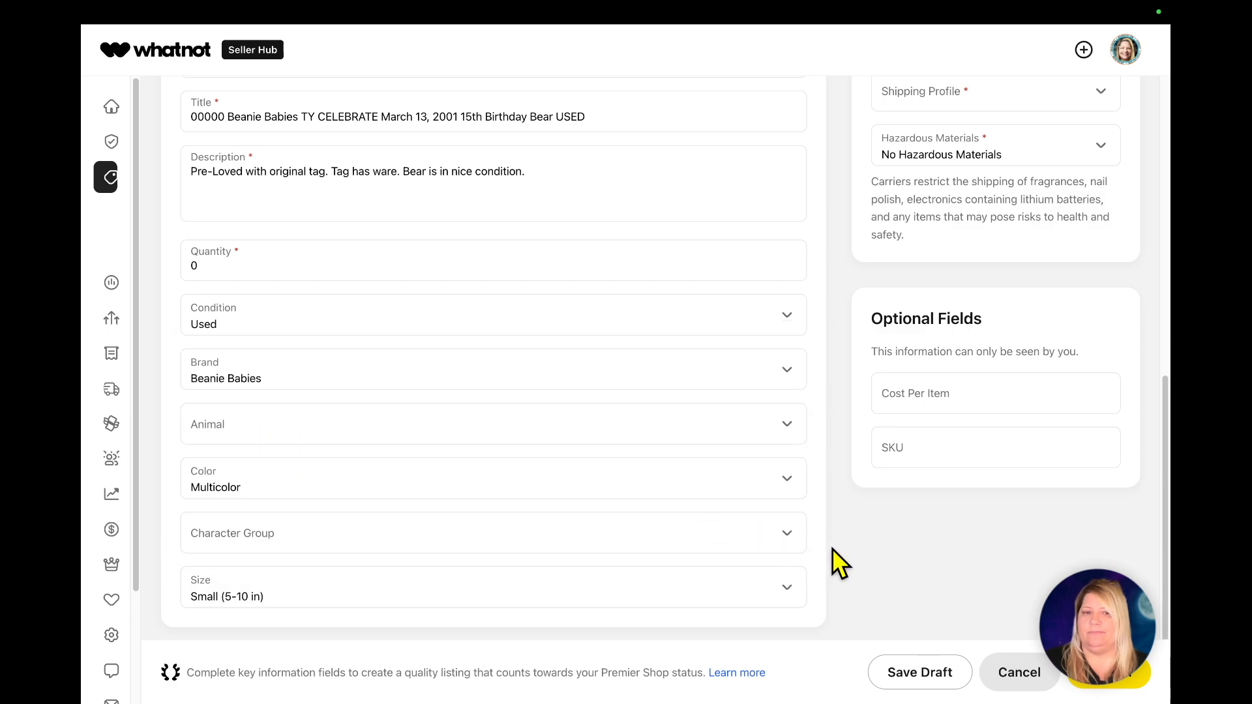
click(904, 447)
text(M1)
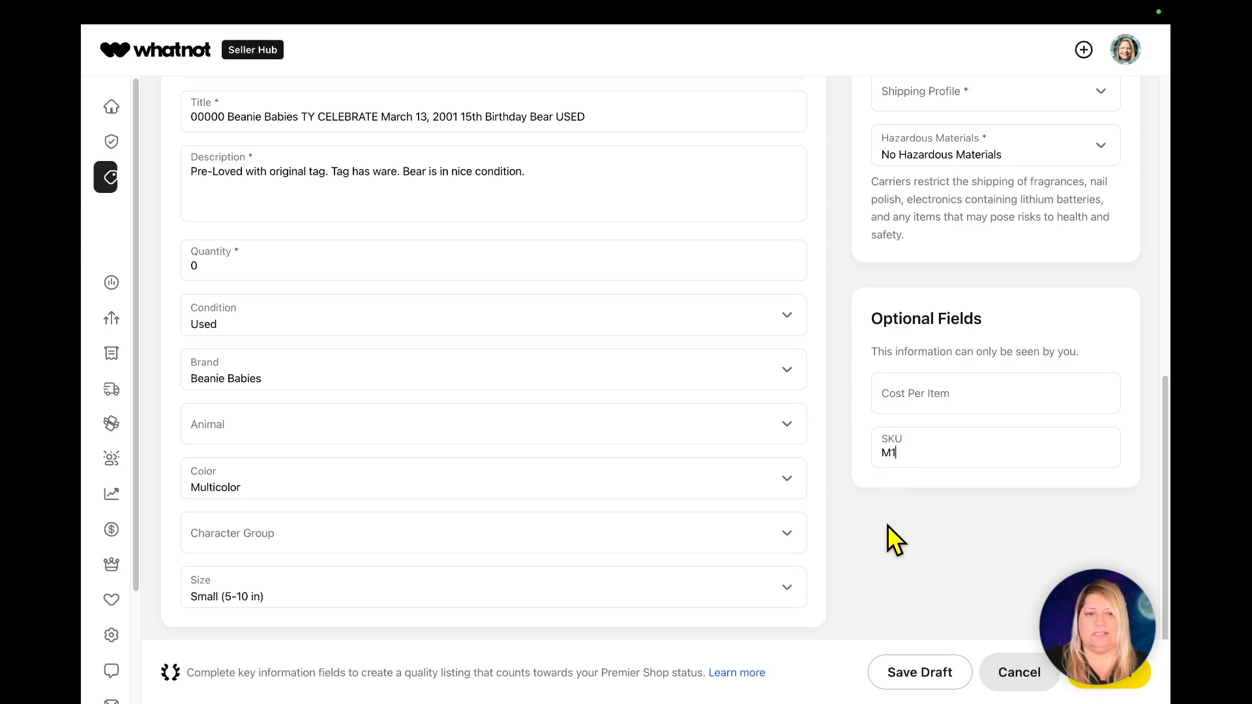
Assign the 8-11 oz shipping profile to the product
scroll(849, 452, up, 5)
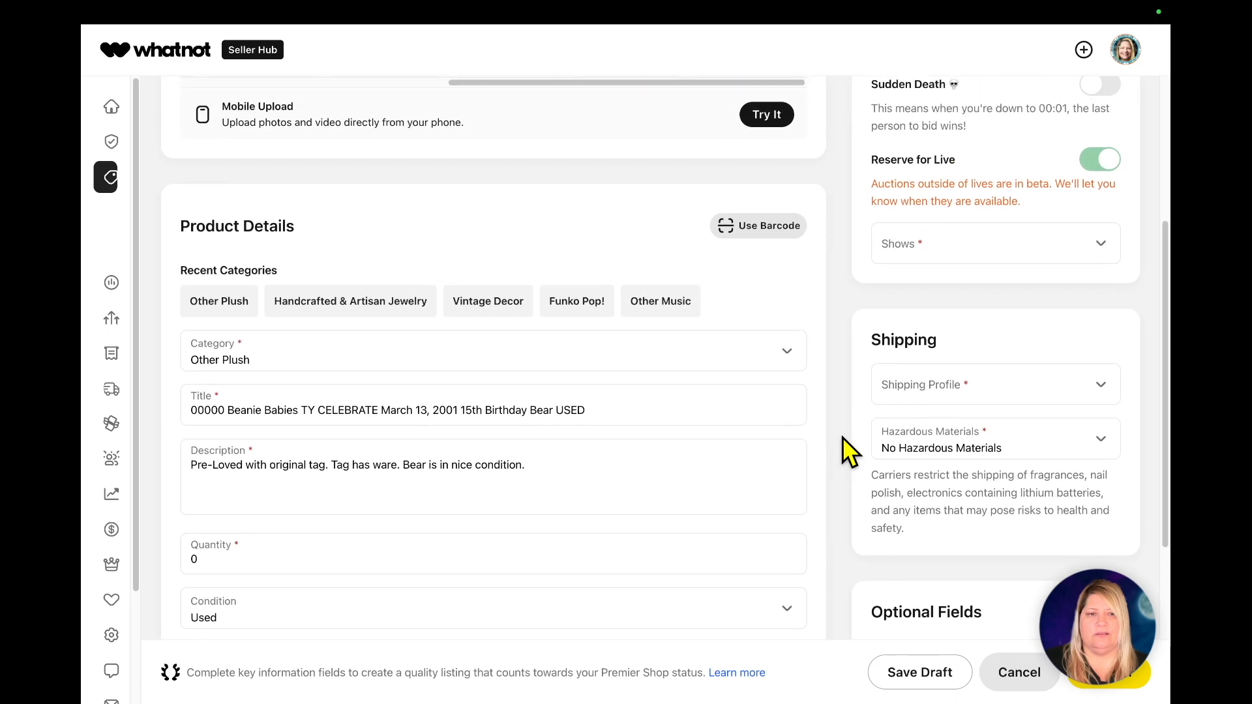
click(912, 420)
scroll(947, 553, down, 2)
click(943, 549)
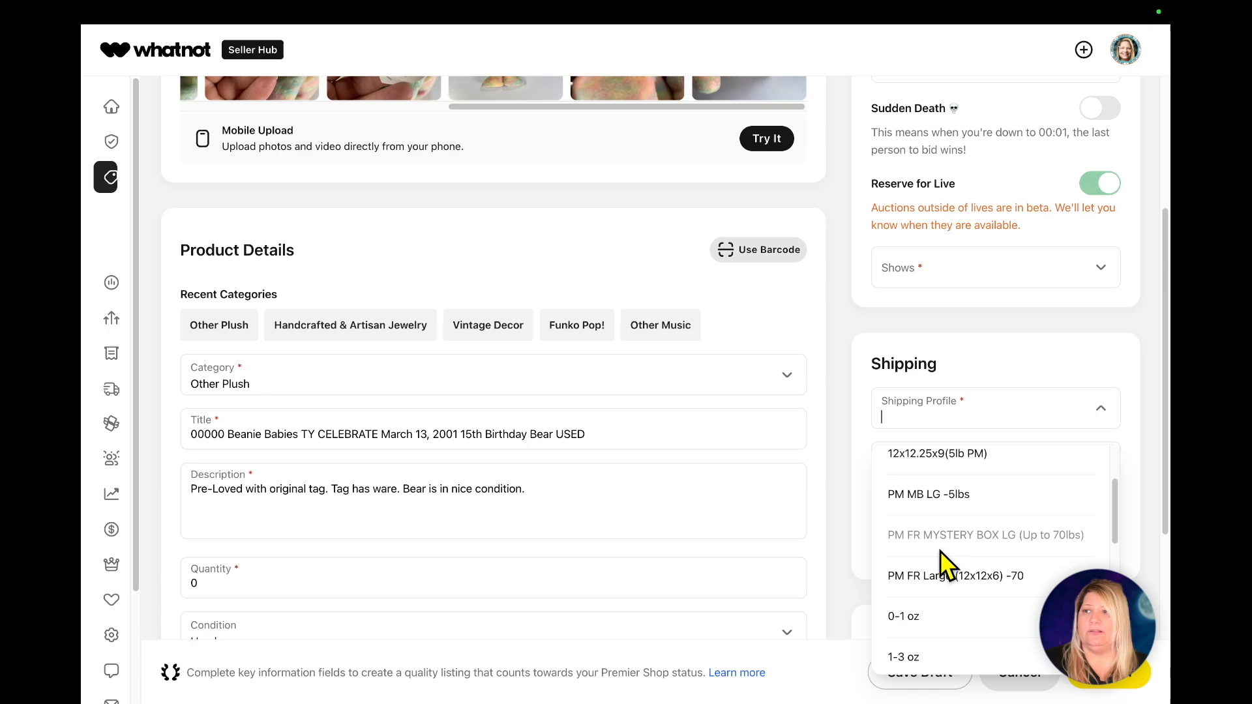
scroll(939, 551, down, 7)
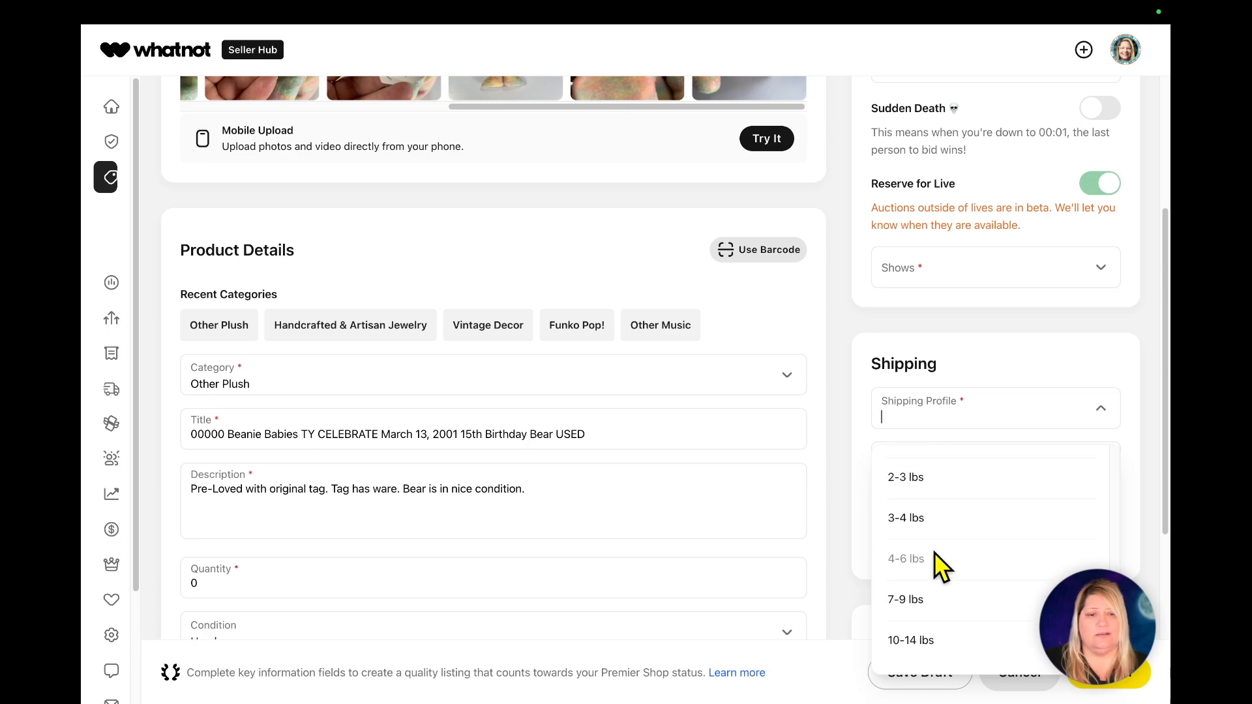
scroll(934, 553, up, 3)
click(933, 553)
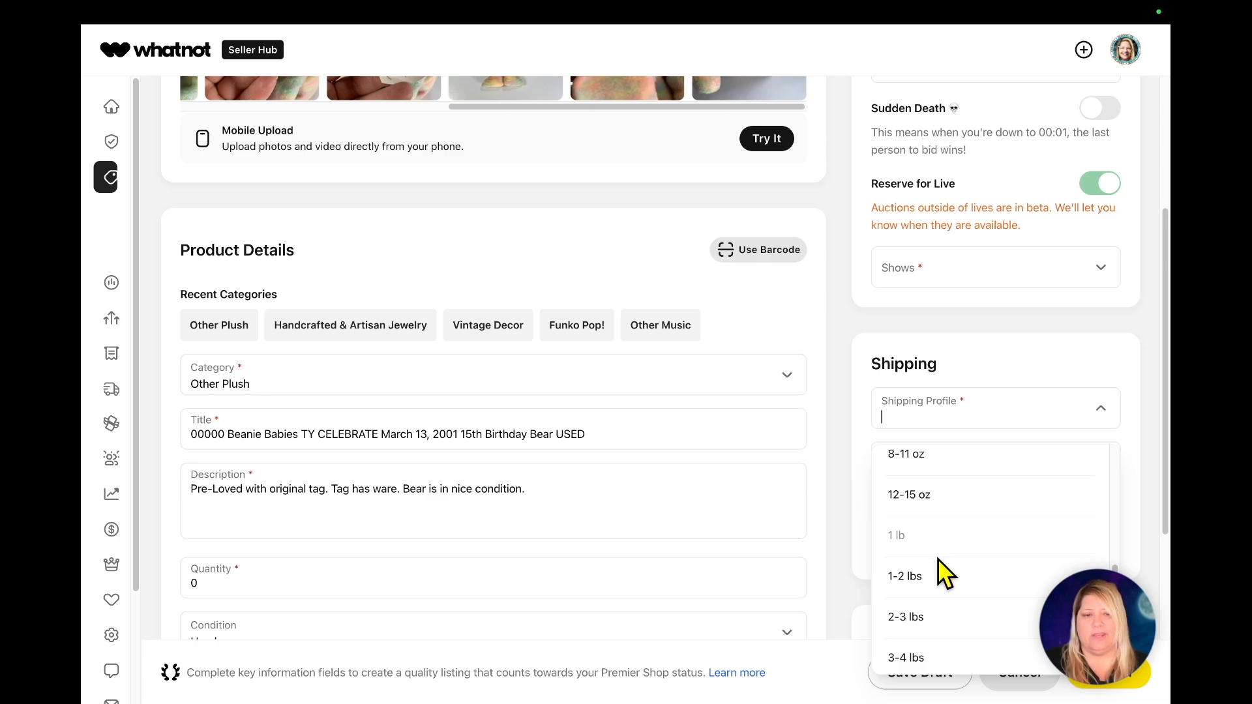
scroll(913, 538, up, 2)
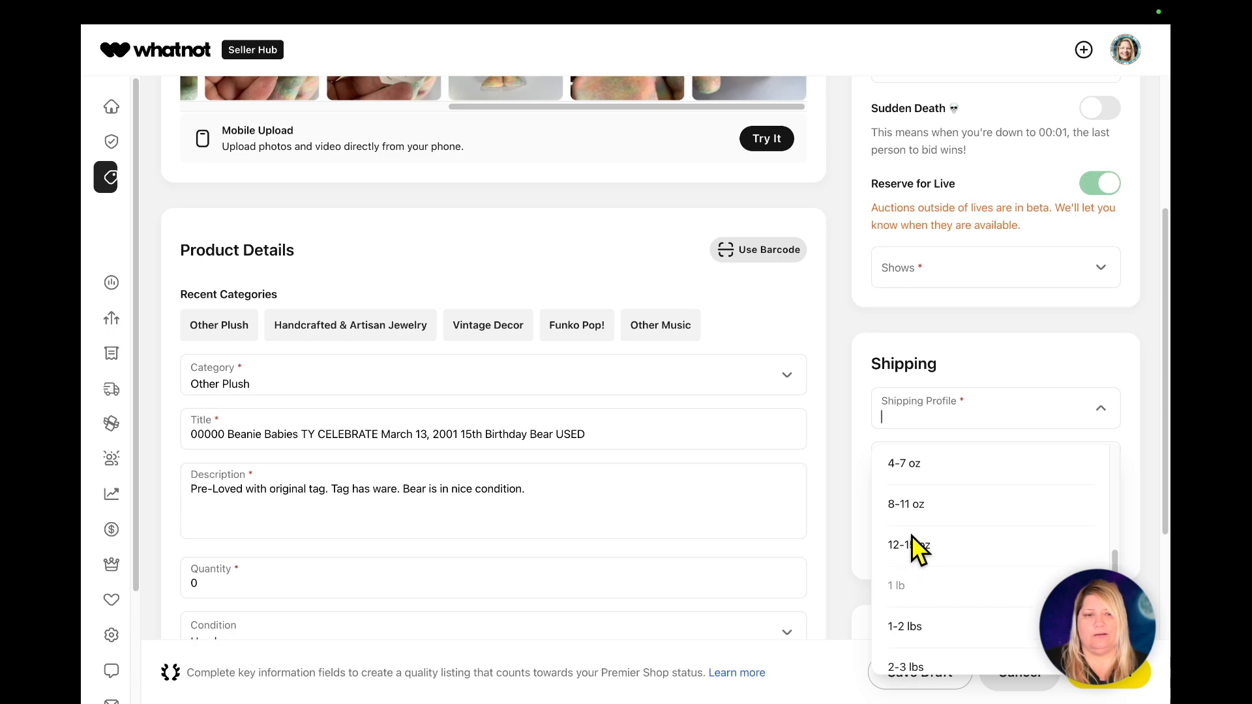
scroll(914, 540, up, 1)
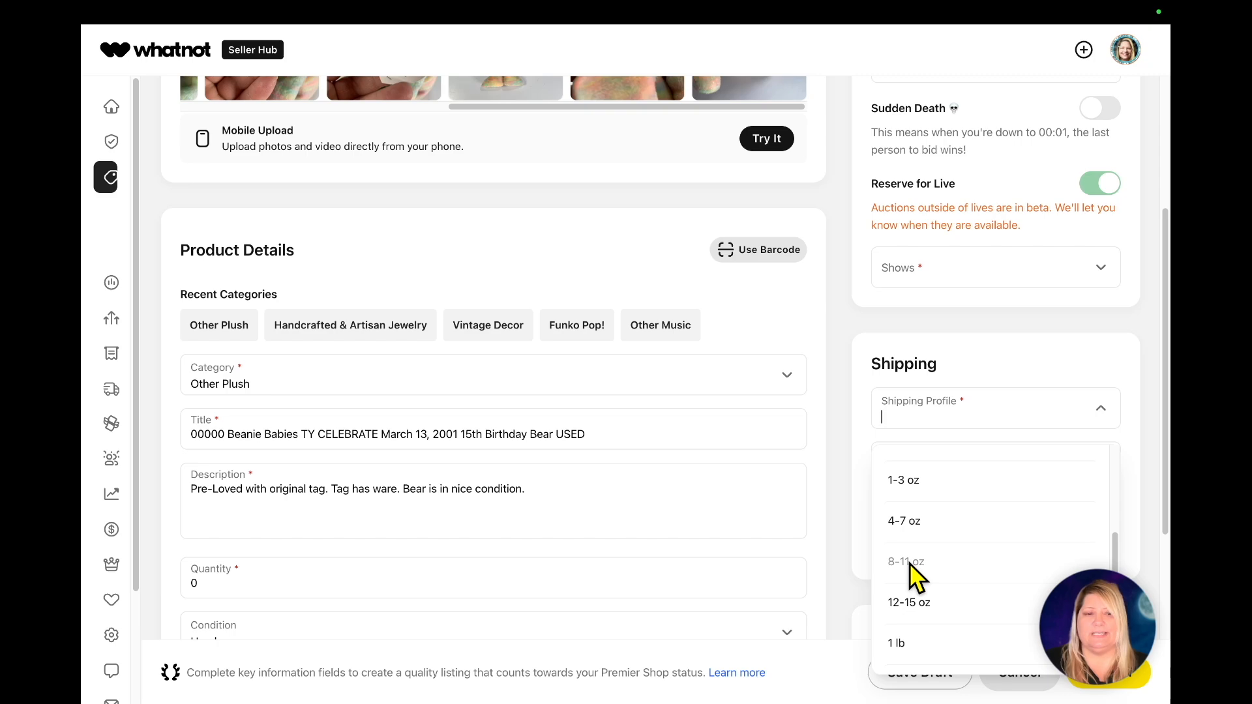
click(909, 563)
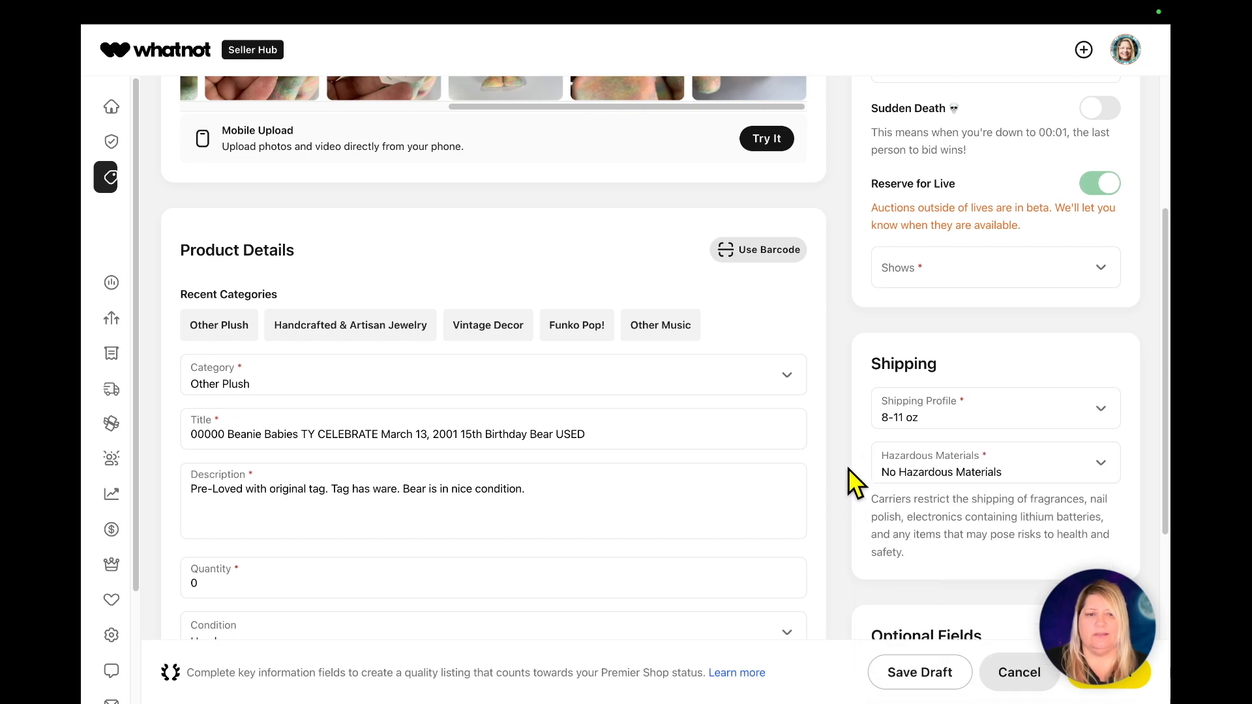
Preview the Buy It Now pricing options and return the pricing format to Auction
scroll(856, 468, up, 5)
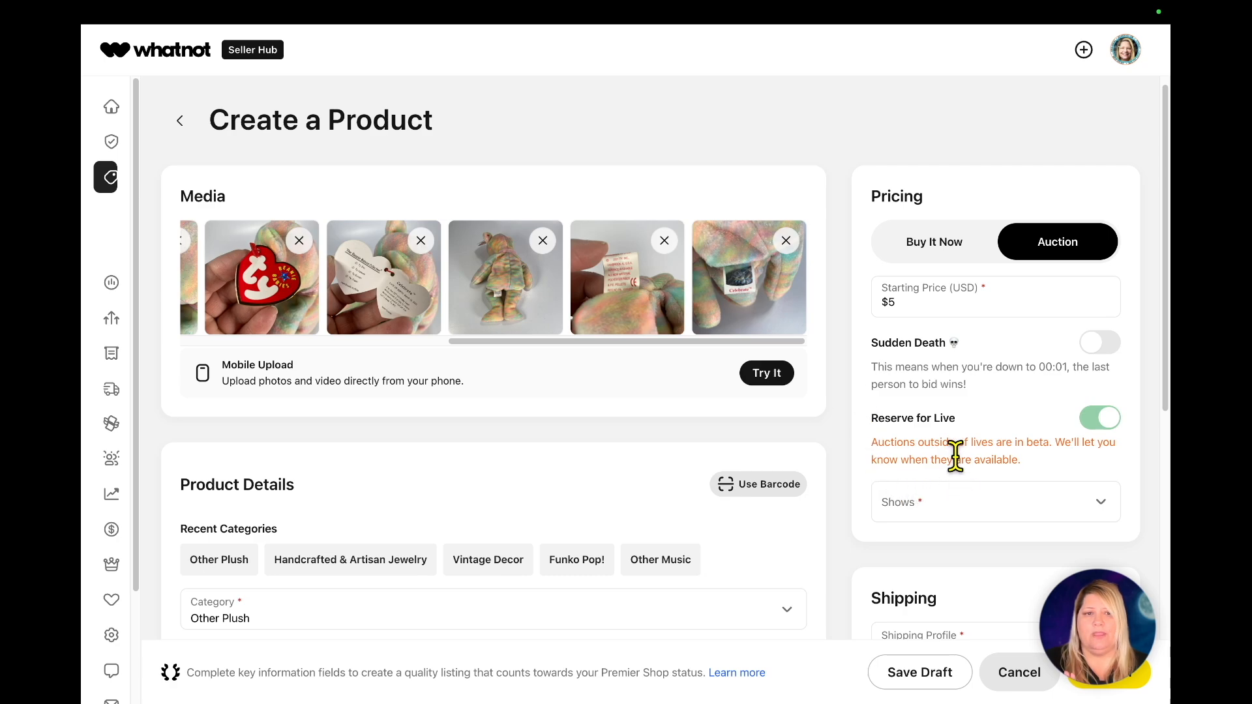
click(934, 243)
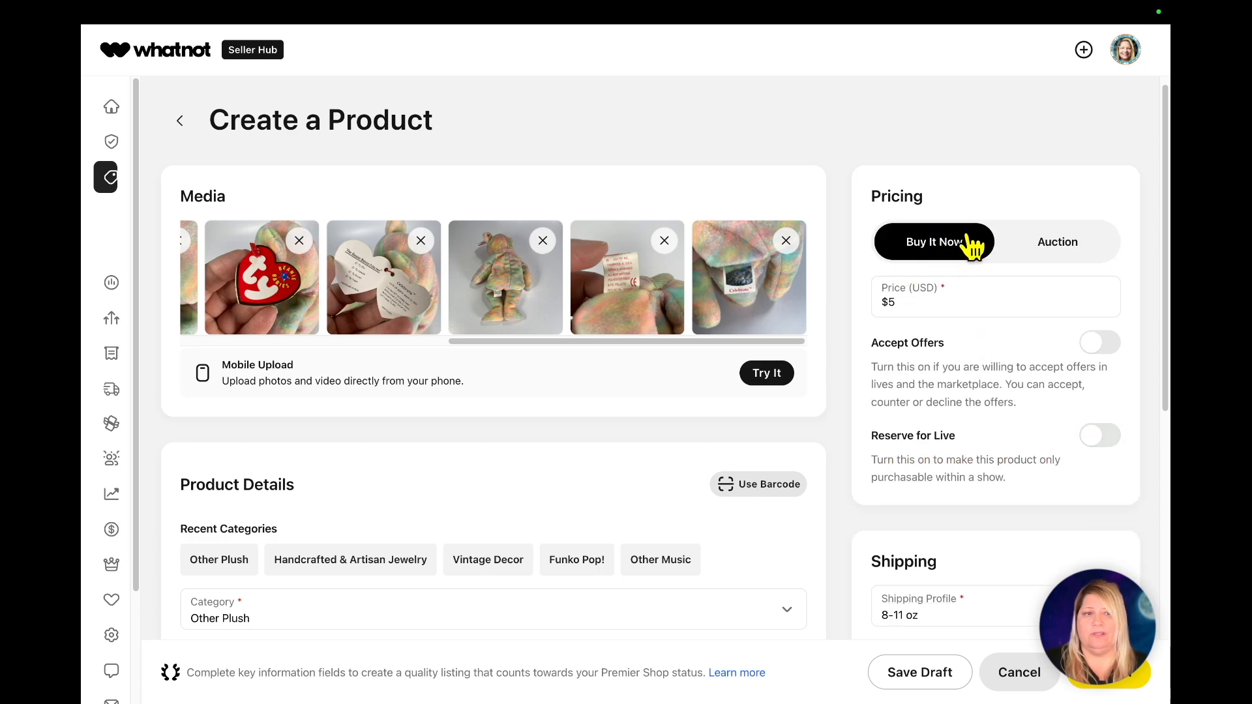
click(1053, 248)
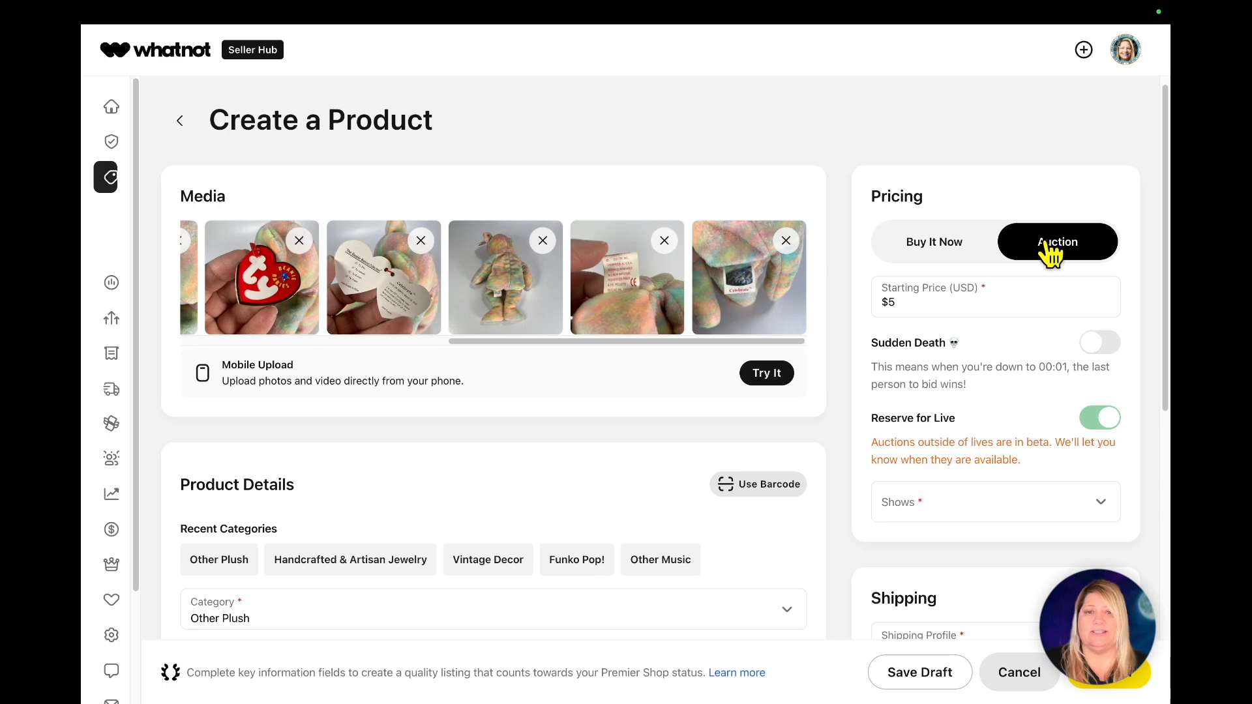
Reserve the auction for the show "Ultimate DEE Challenge 278/365 Project Insomniac Club"
scroll(1046, 499, up, 1)
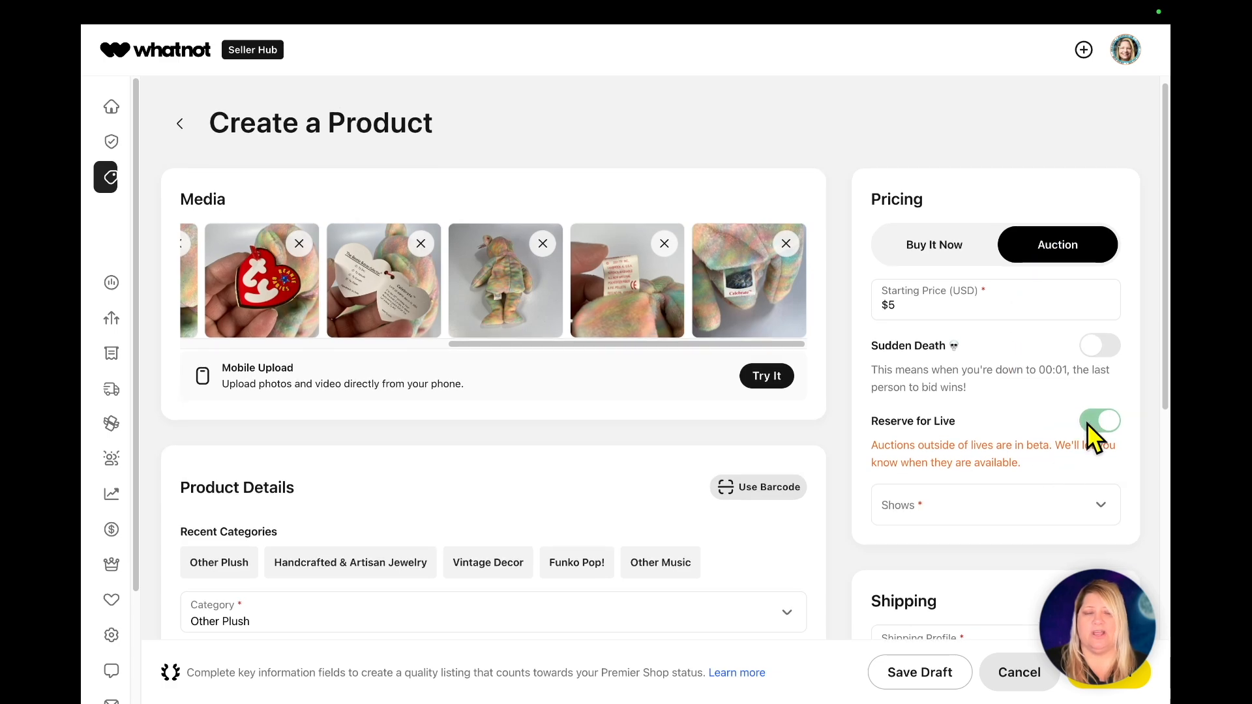
click(1015, 519)
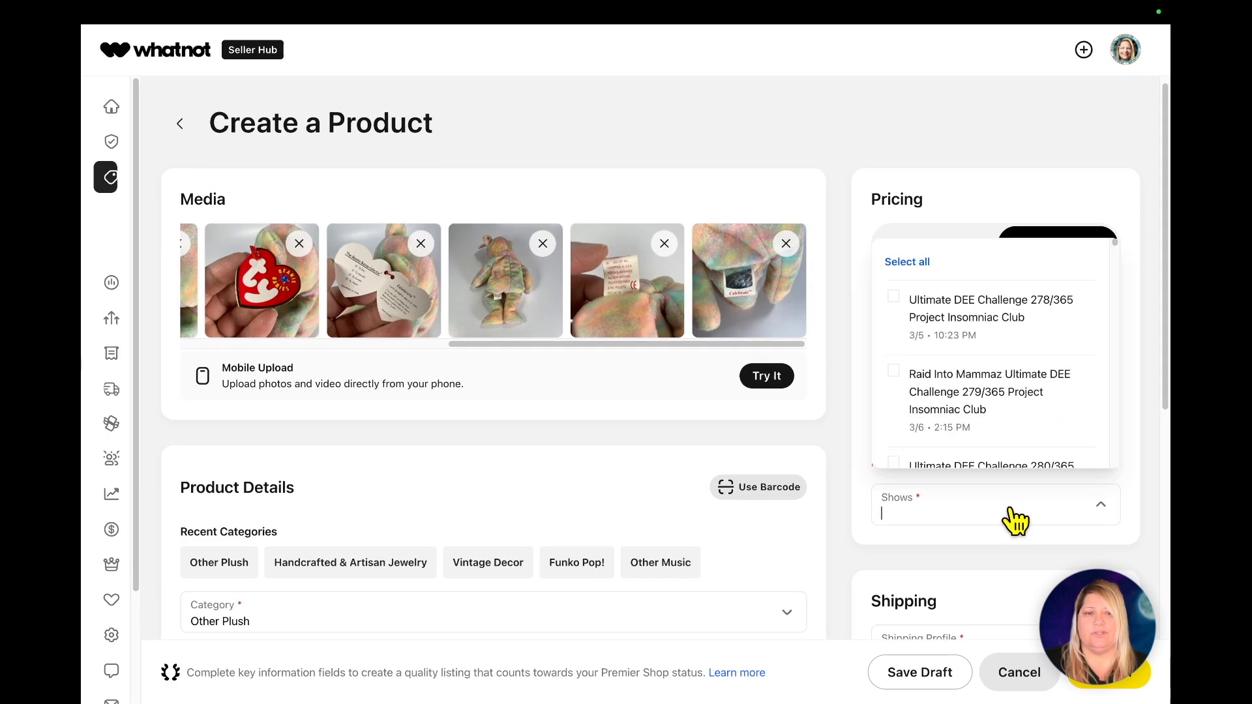
click(895, 307)
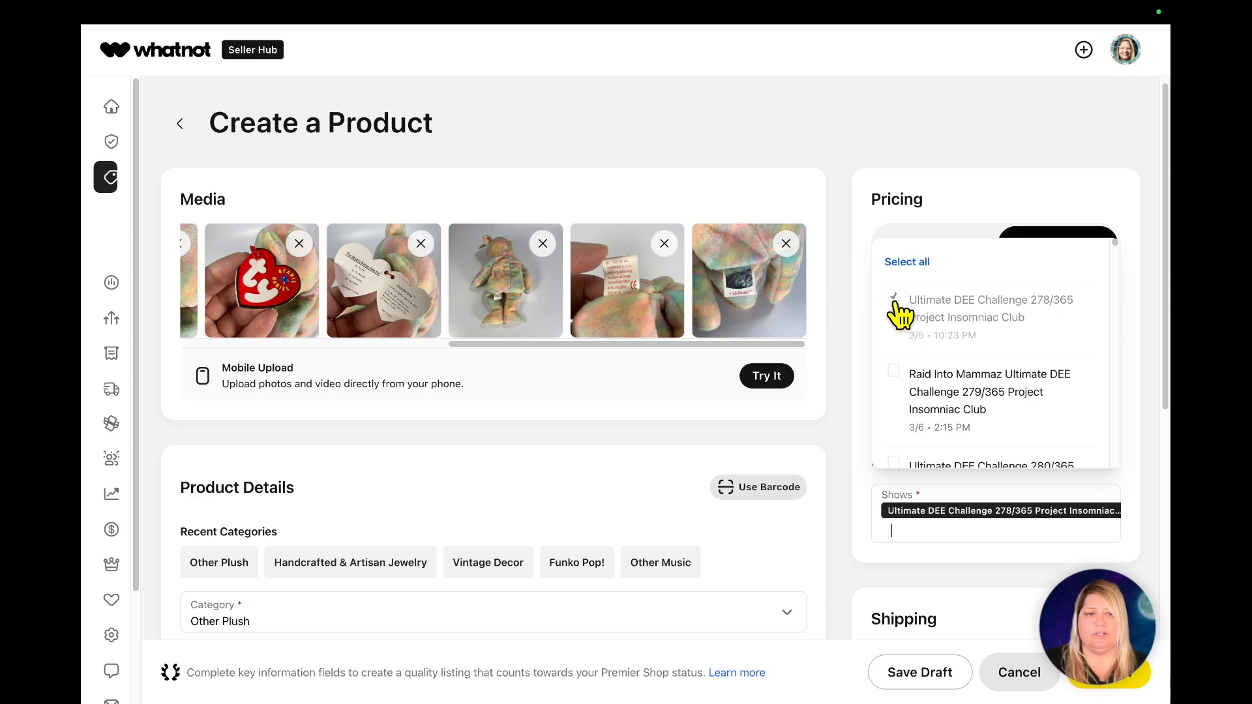
click(853, 326)
scroll(857, 485, down, 3)
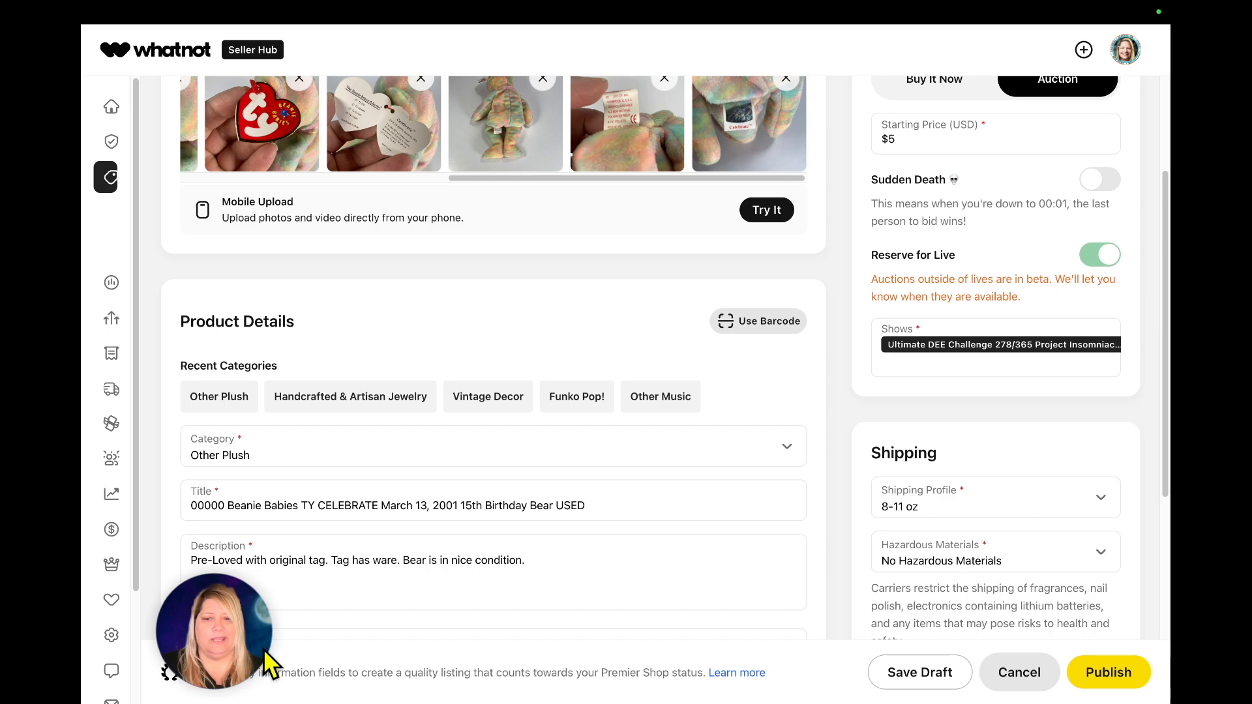
Set the product's quantity to 1 and publish the listing
click(1121, 678)
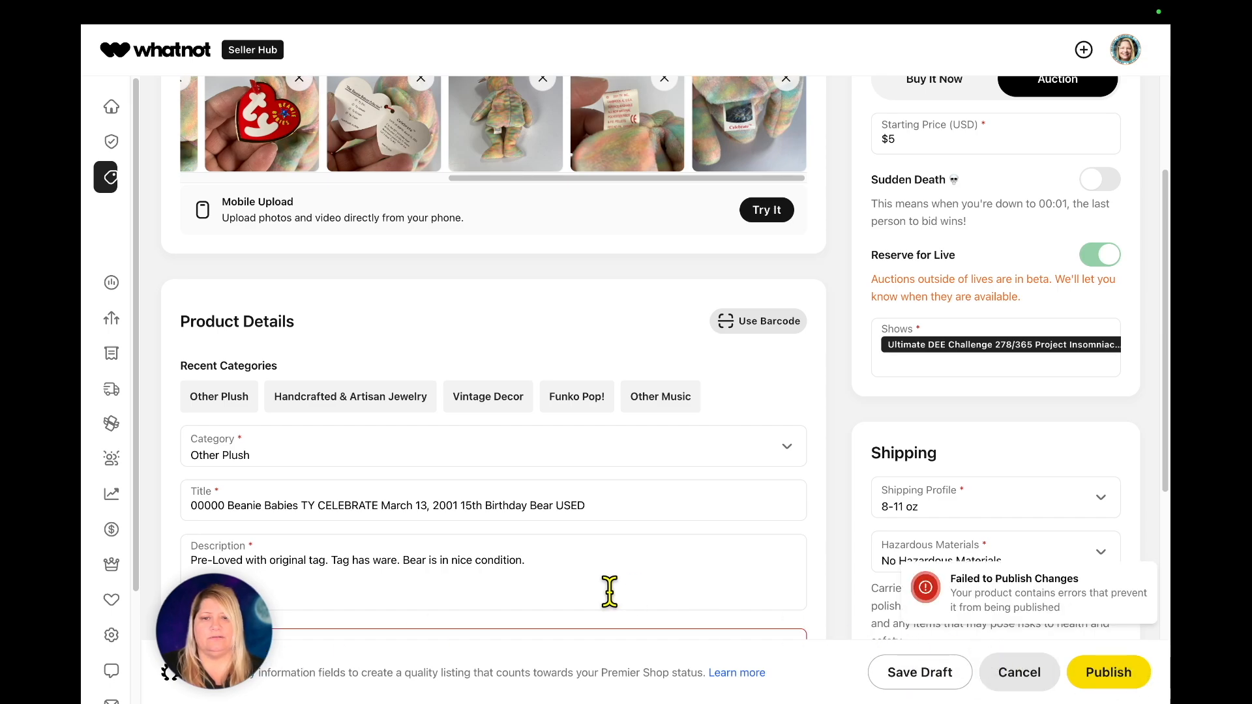
scroll(610, 591, down, 3)
text(1)
click(1107, 678)
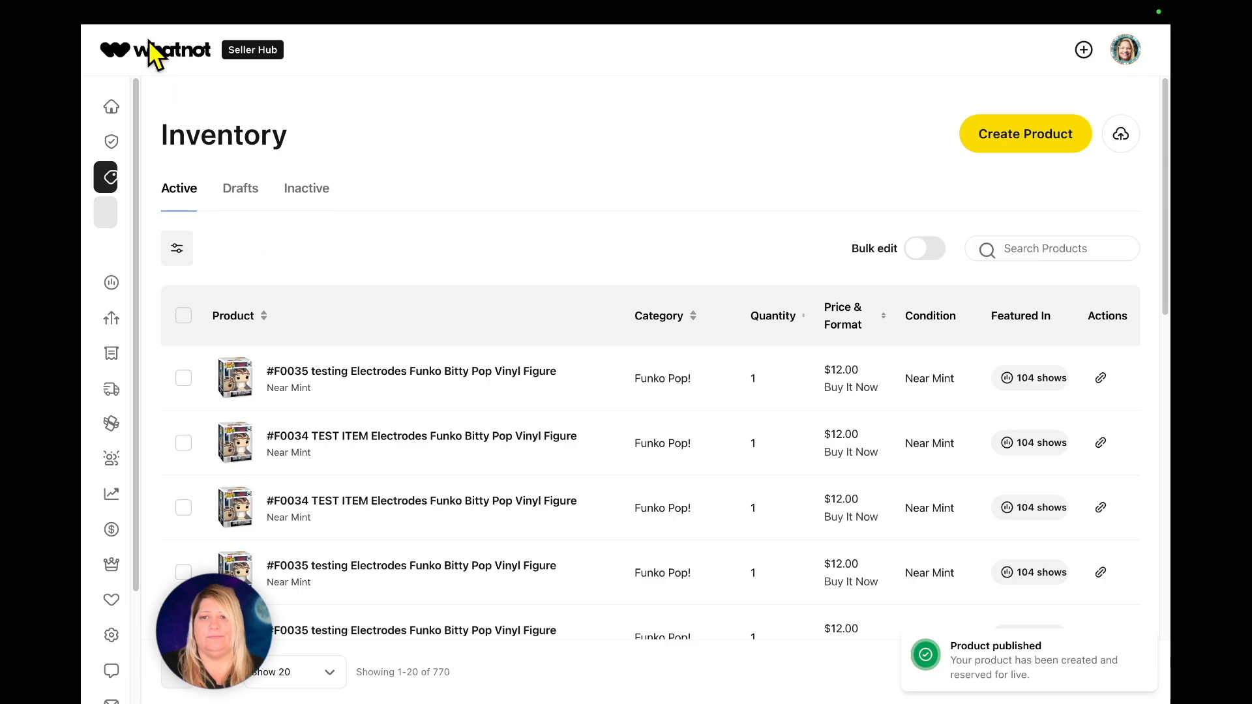
Duplicate the newly published Beanie Babies bear listing as a draft
mouse_move(137, 49)
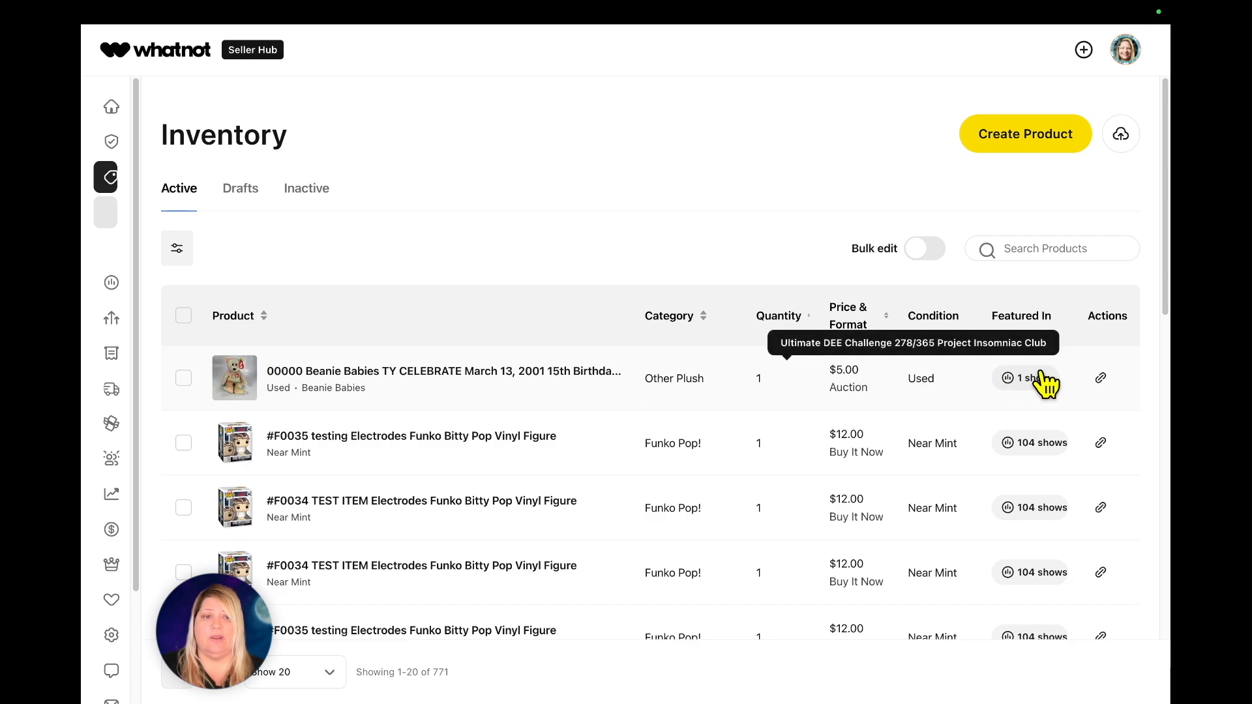
click(183, 380)
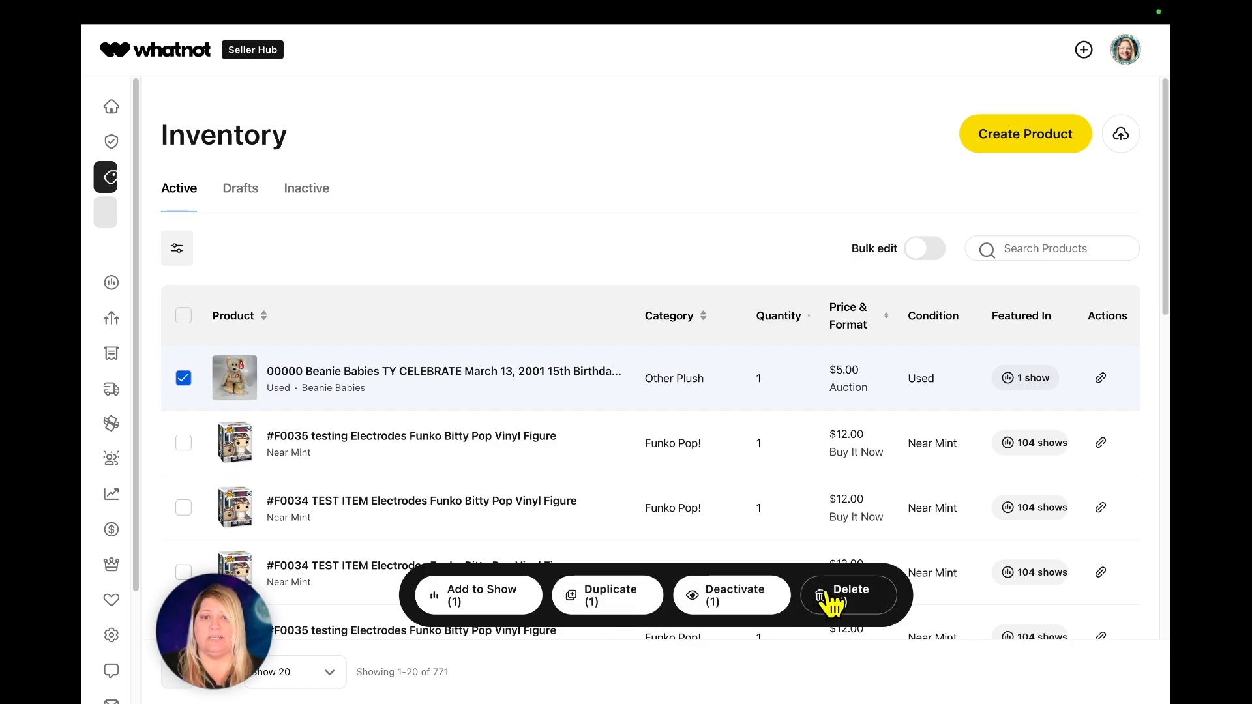
click(604, 605)
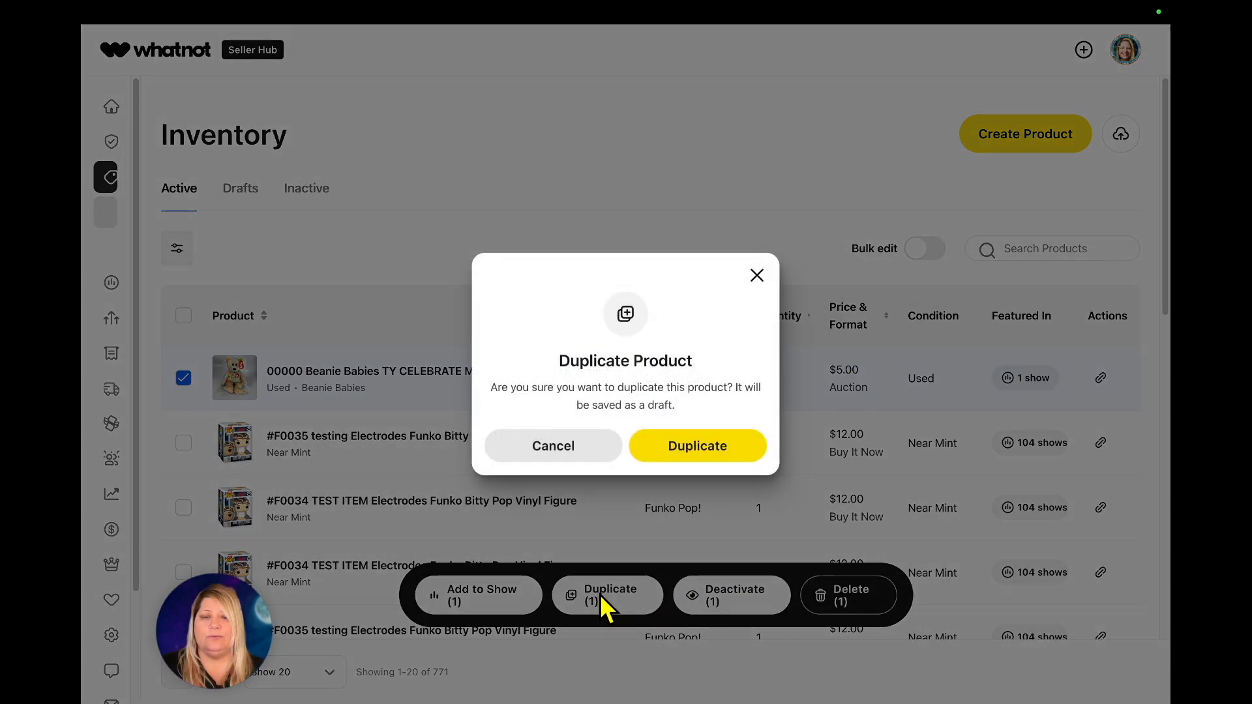
click(678, 457)
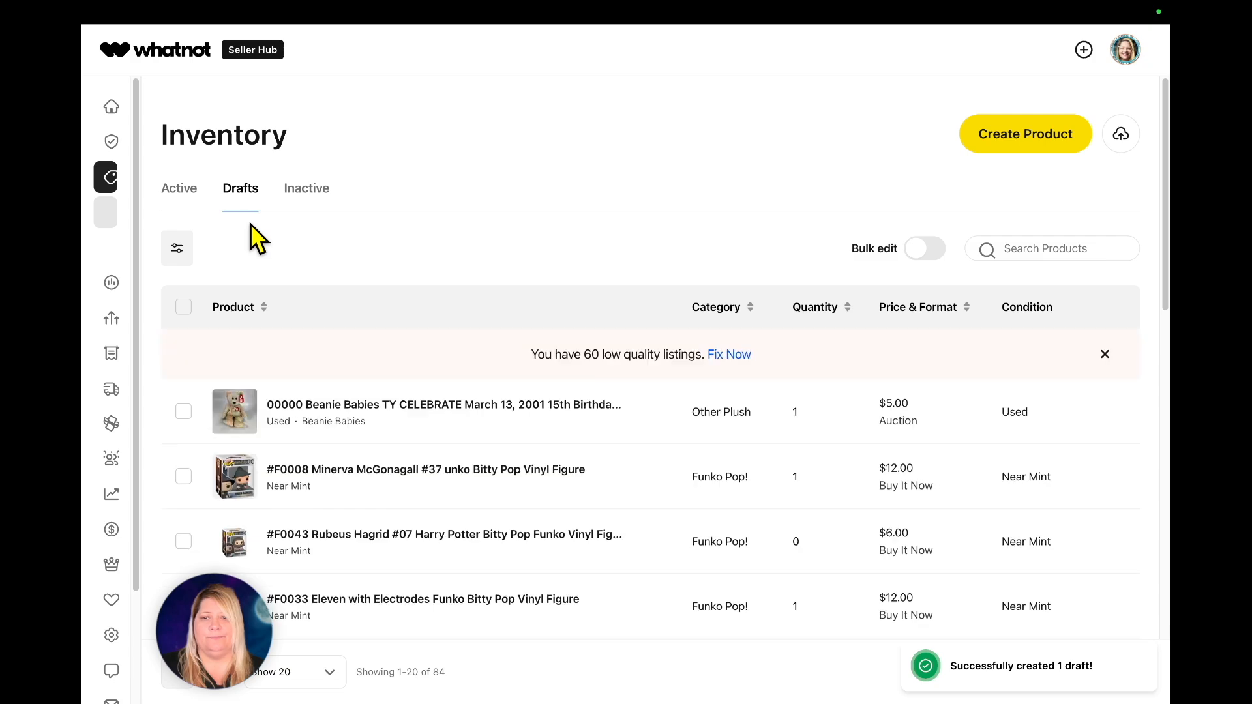
Open the duplicated 00000 CELEBRATE bear draft and remove its photos except the red TY tag front and the open heart tag
click(510, 418)
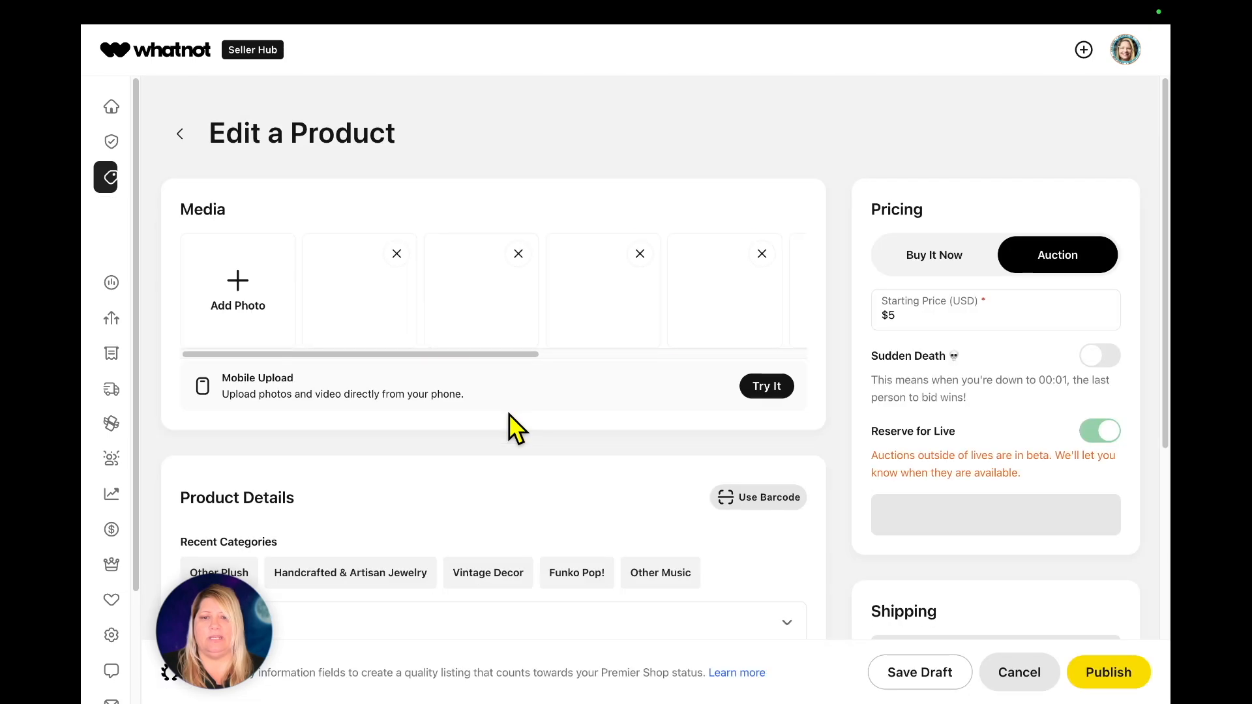
click(396, 255)
click(396, 255)
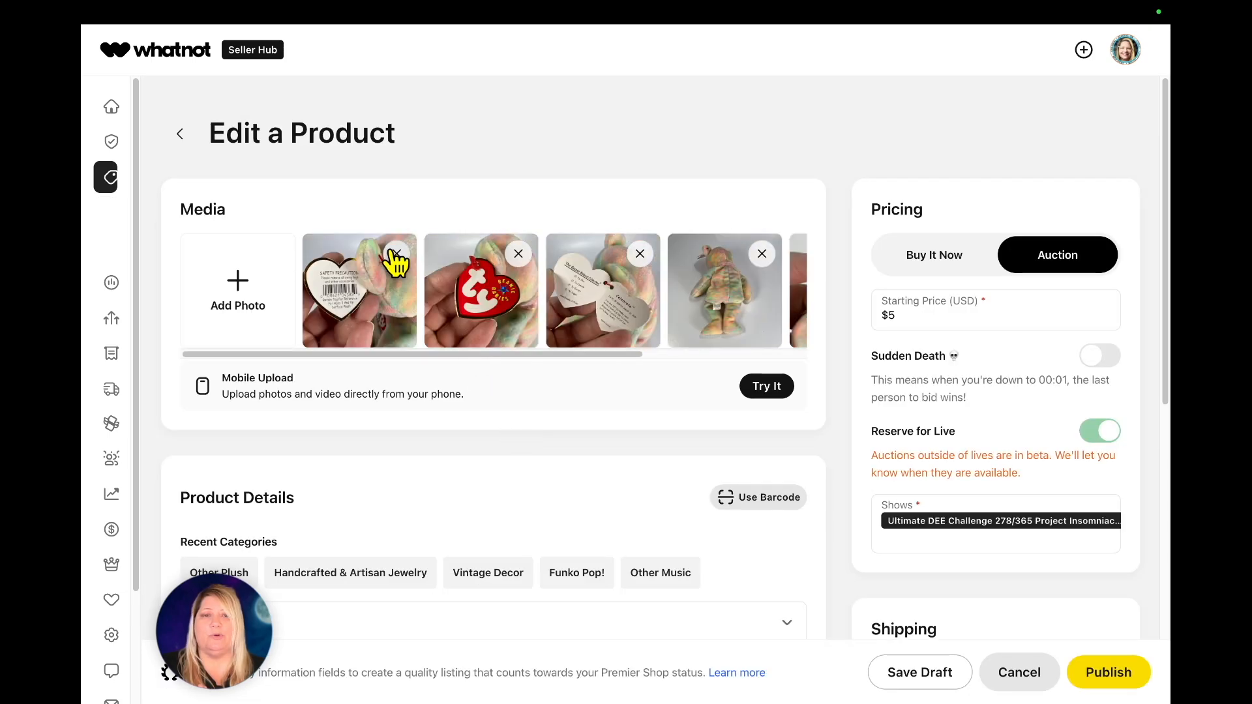
click(396, 254)
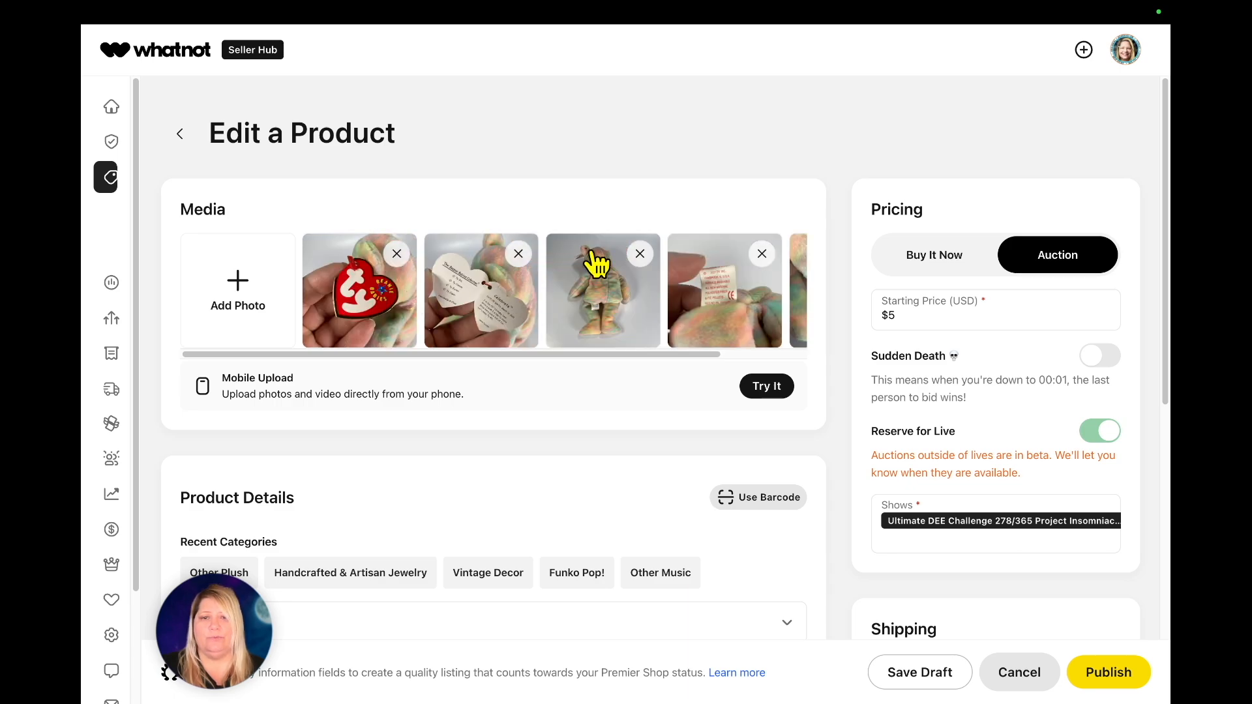
click(637, 255)
click(637, 254)
click(638, 255)
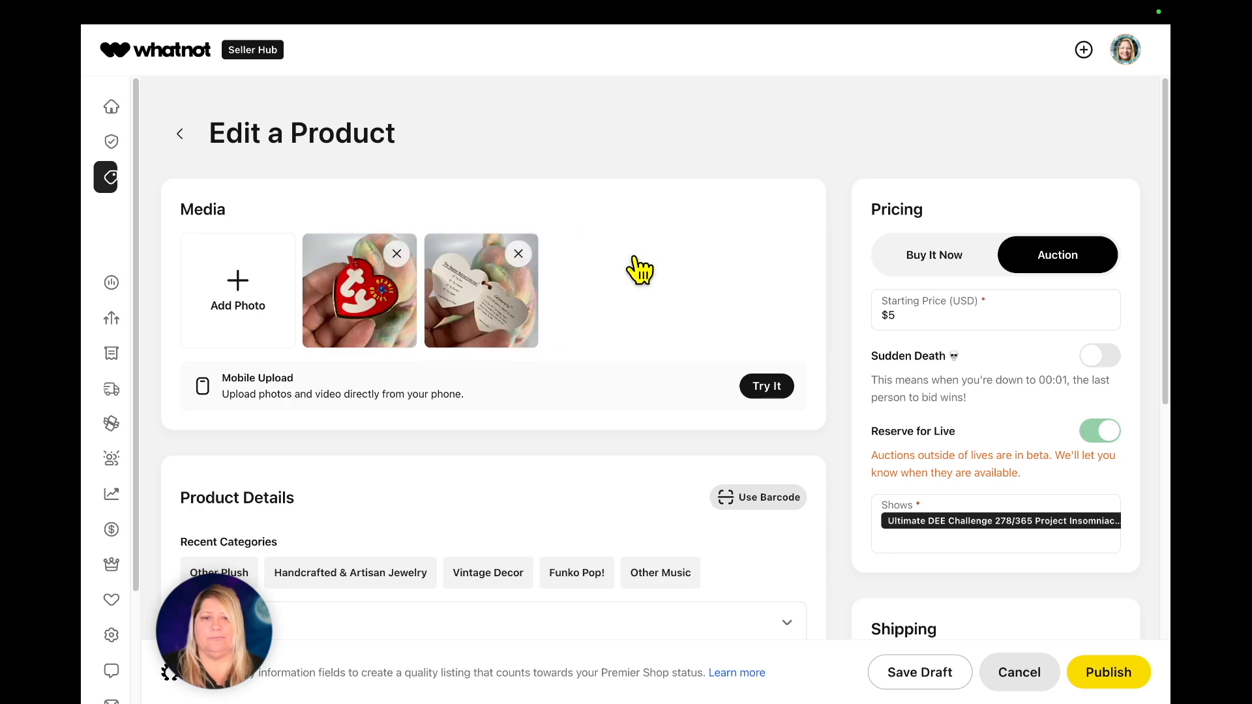
Retitle the draft as "00001 Beanie Babies TY Holiday Bear Dec 24, 2001 GREEN USED"
scroll(596, 431, down, 4)
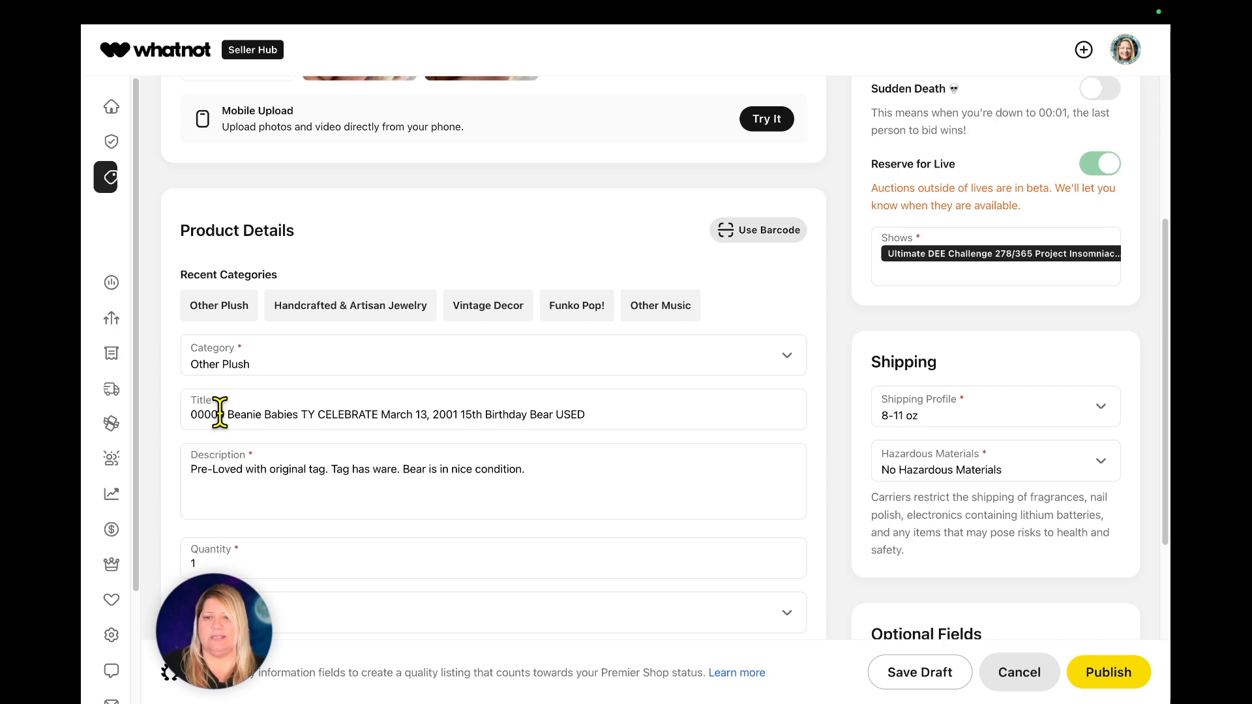
drag(225, 415, 218, 414)
text(1)
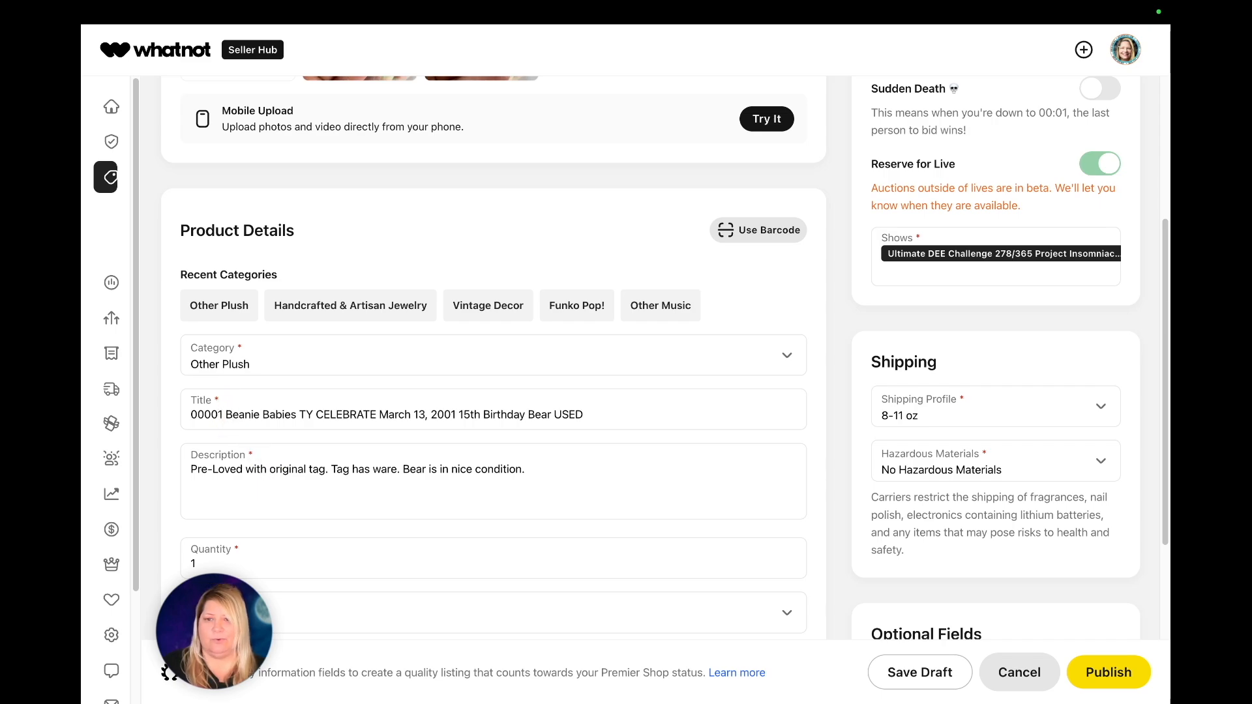
drag(317, 416, 549, 417)
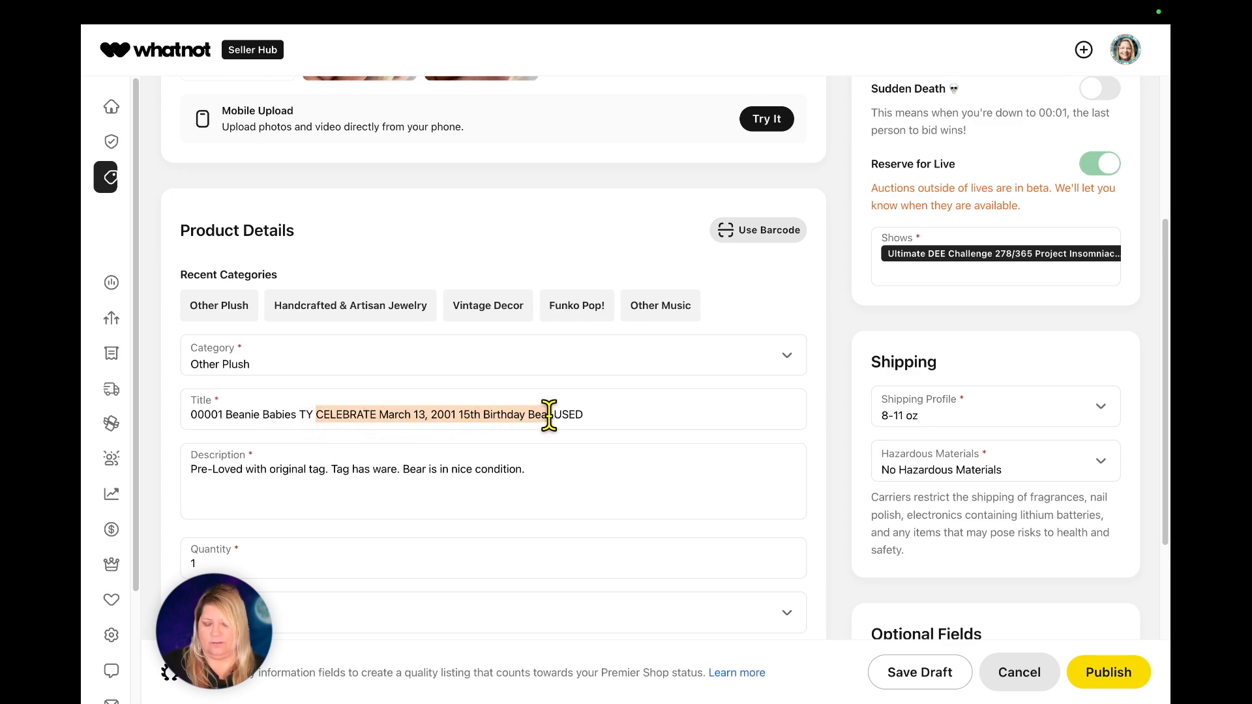
text(Holiday e)
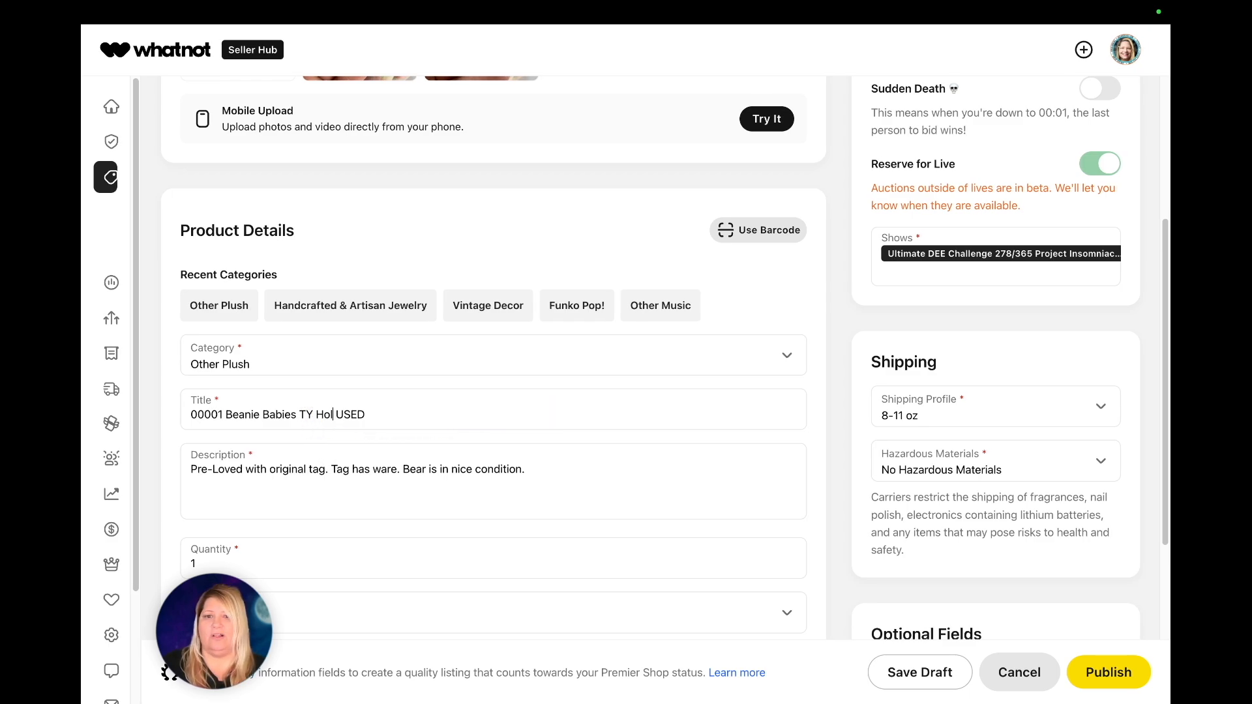
key(BackSpace)
text(Bear Dec)
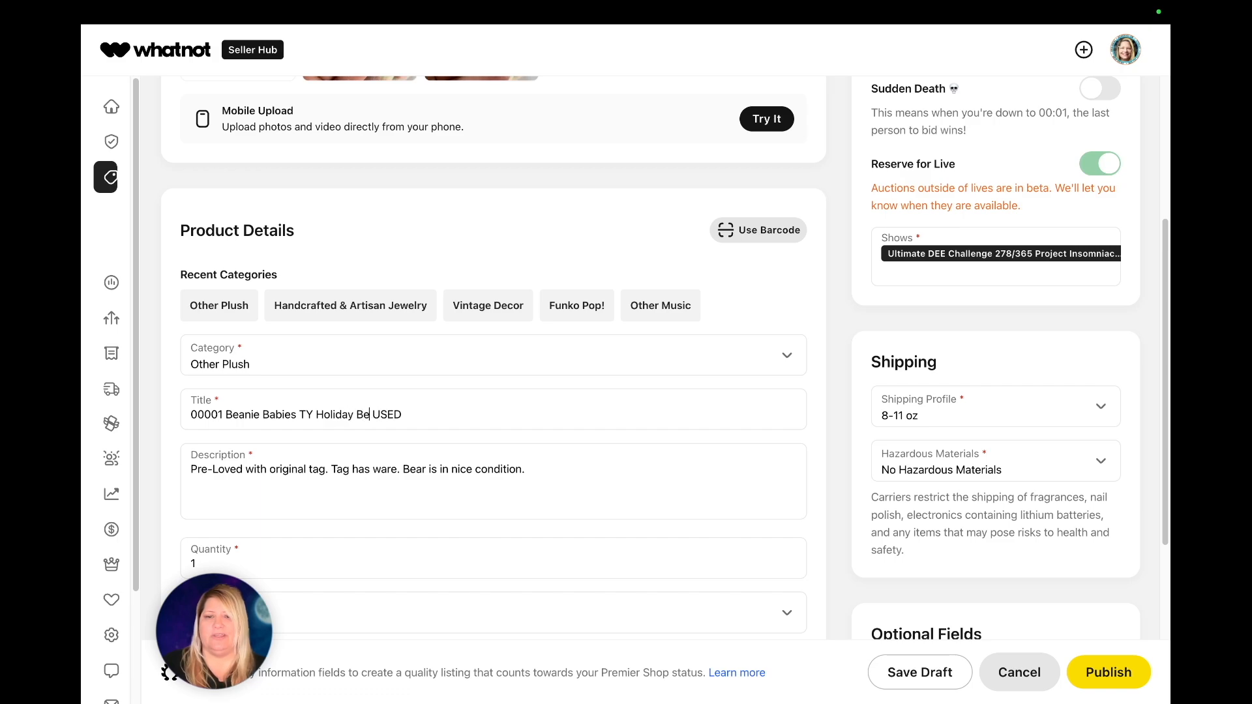
text( 24, 2)
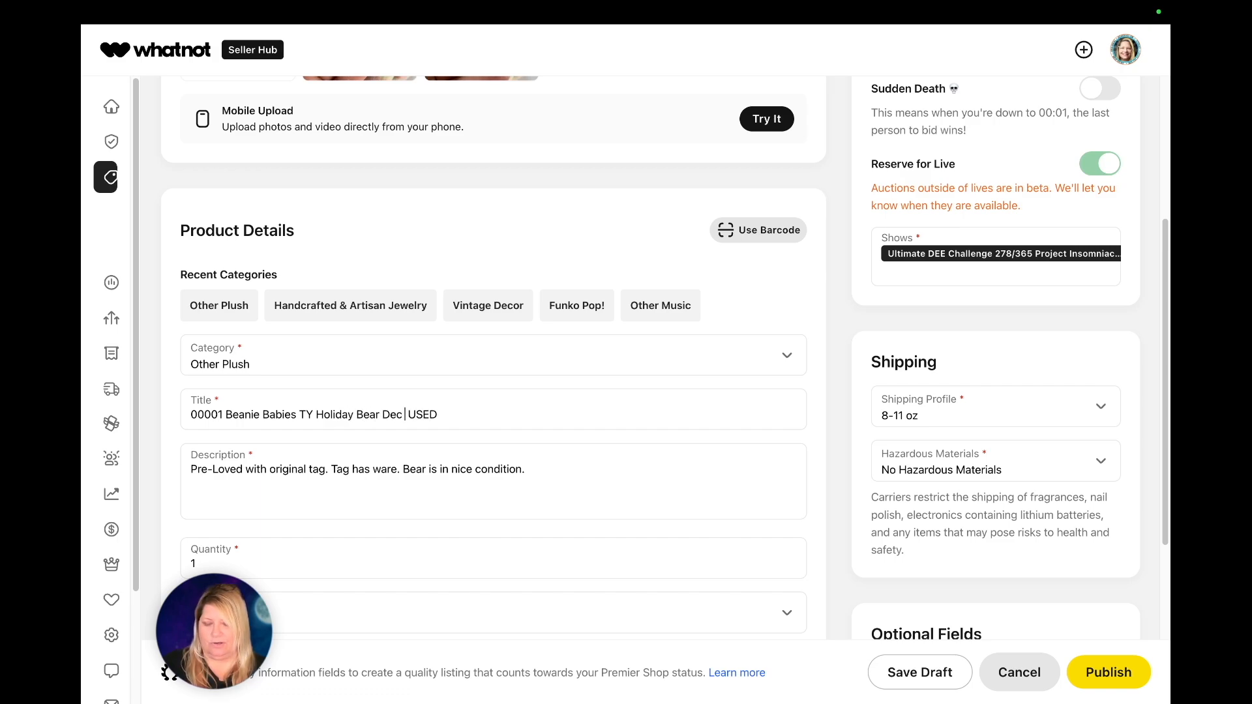
text(001 GR)
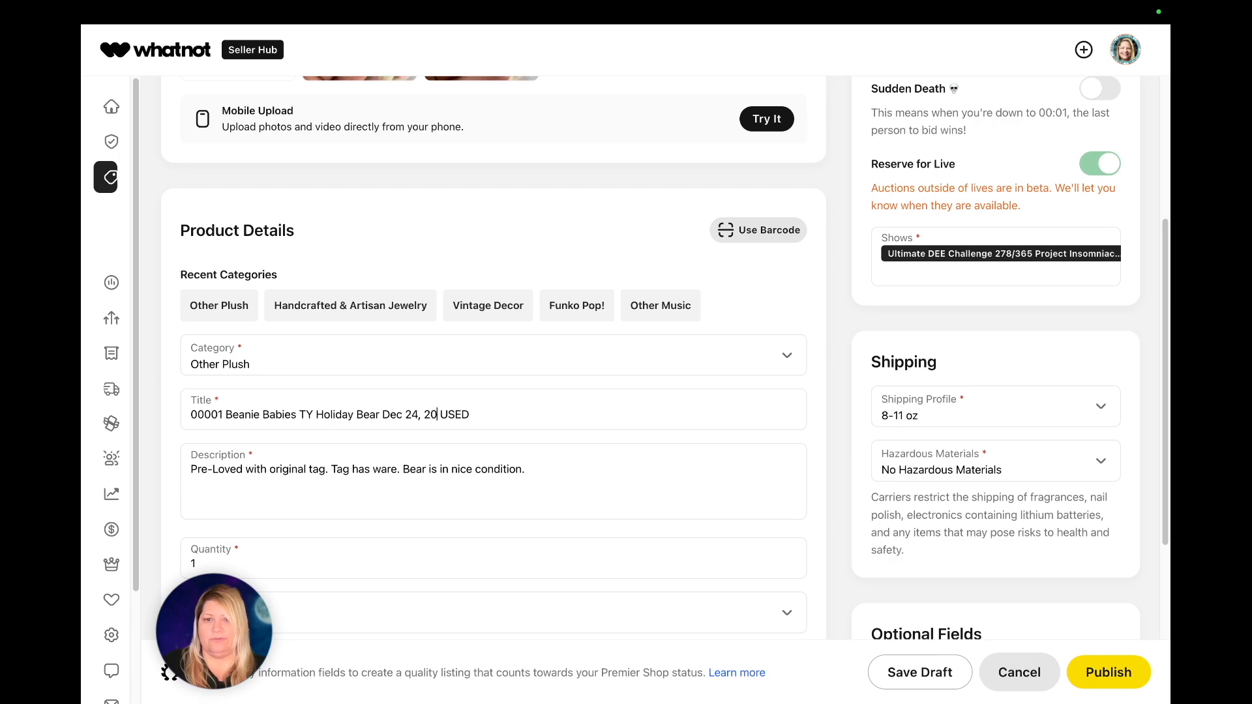
text(EEN)
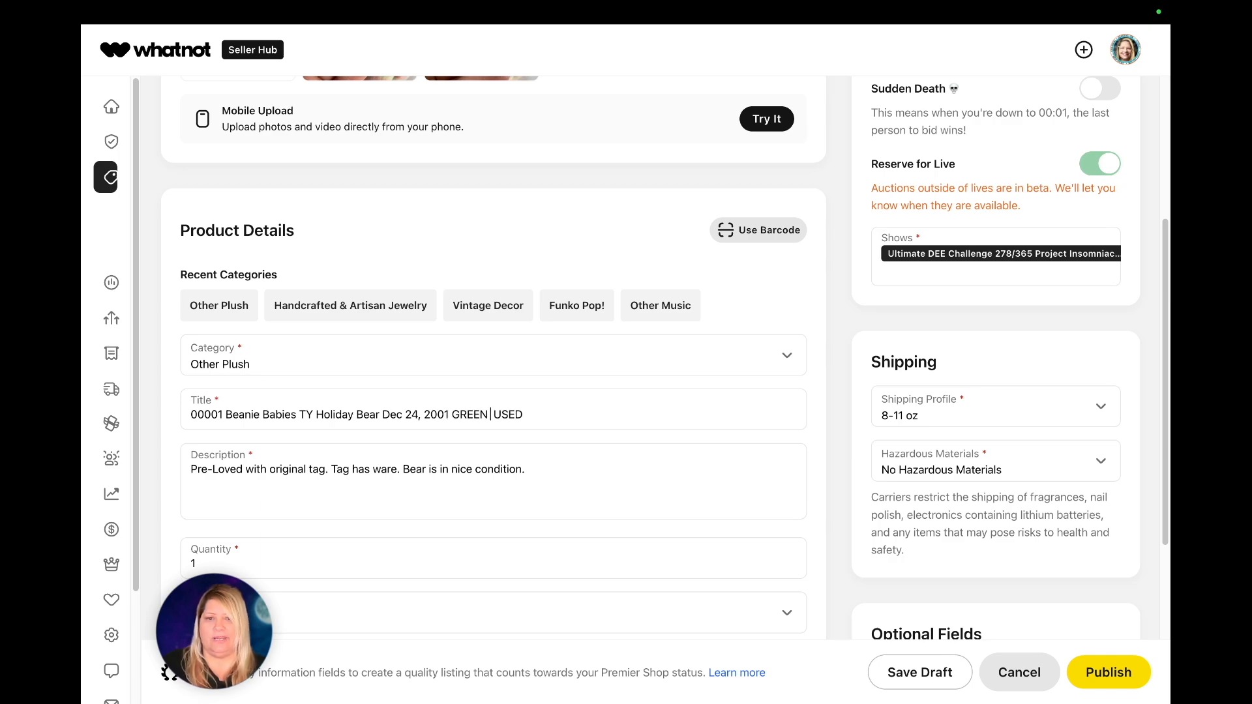
key(BackSpace)
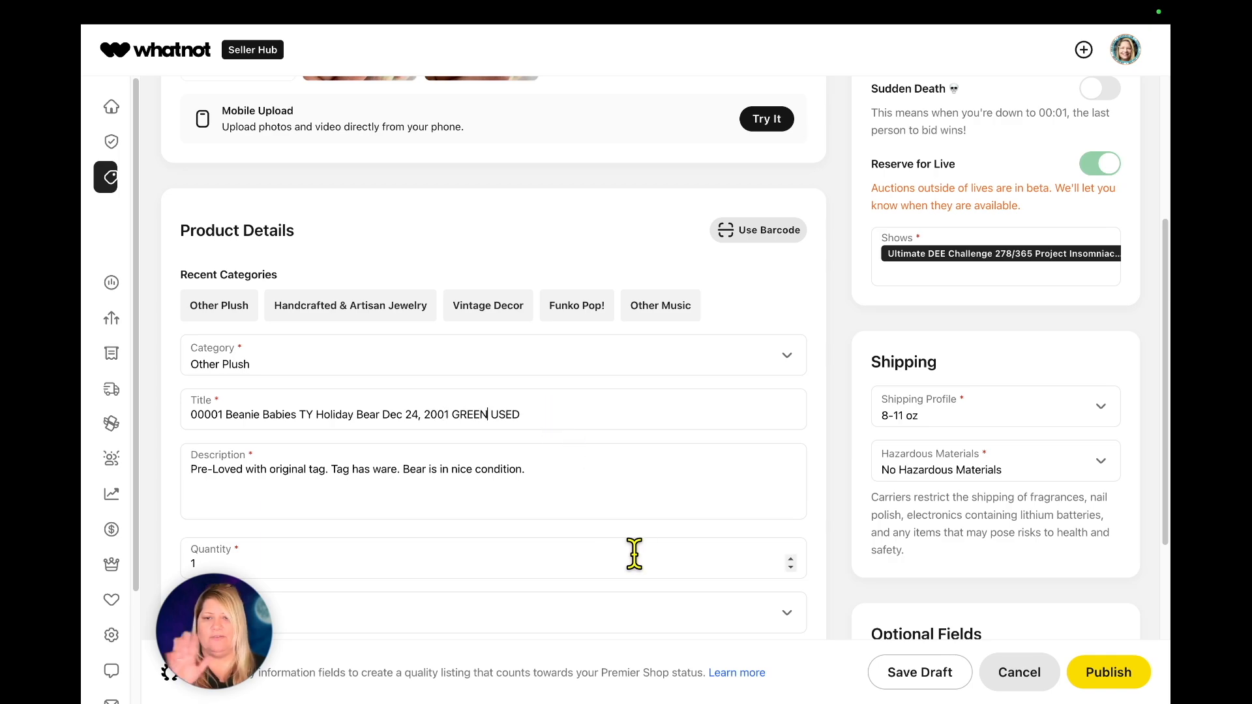
Set the holiday bear's color to Green and publish the listing
scroll(539, 538, down, 5)
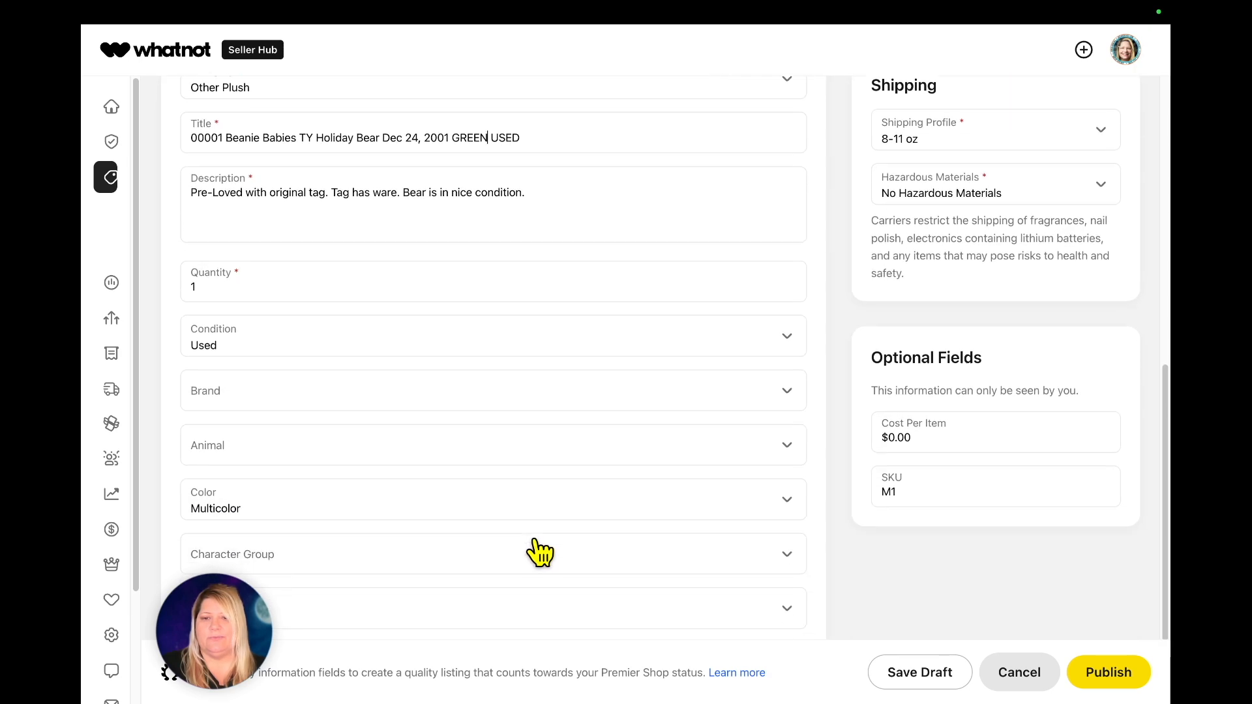
click(383, 484)
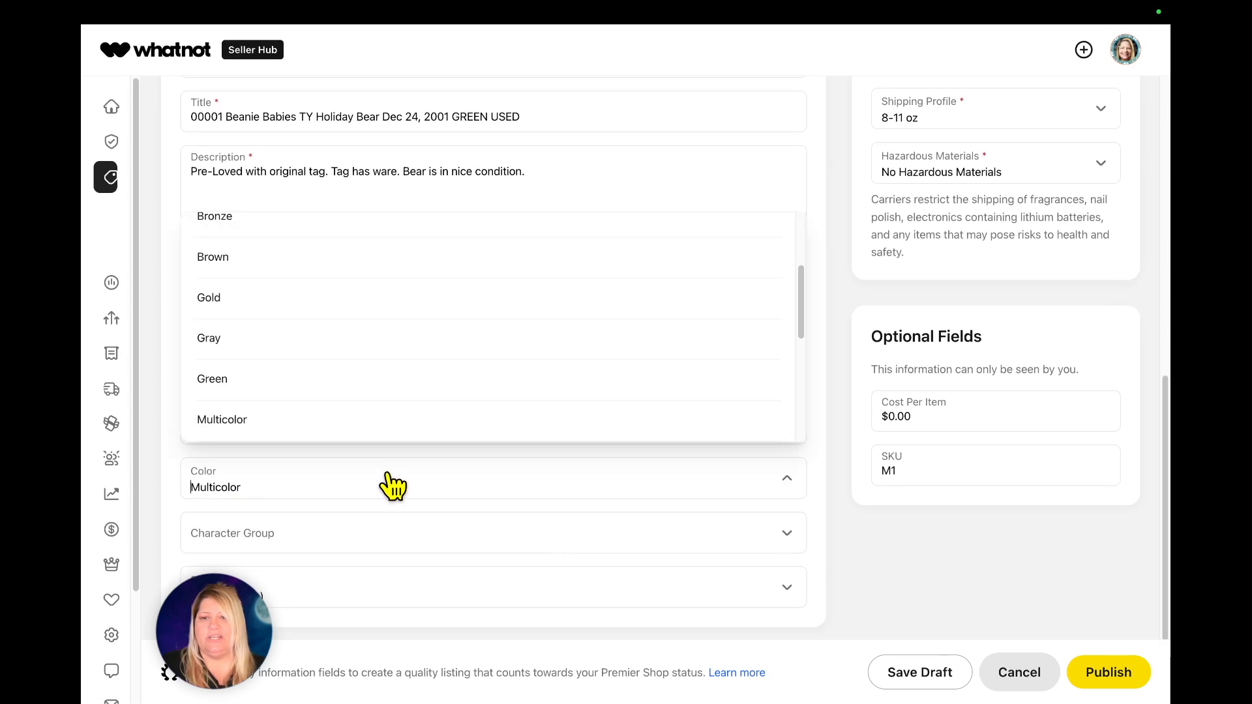
click(215, 382)
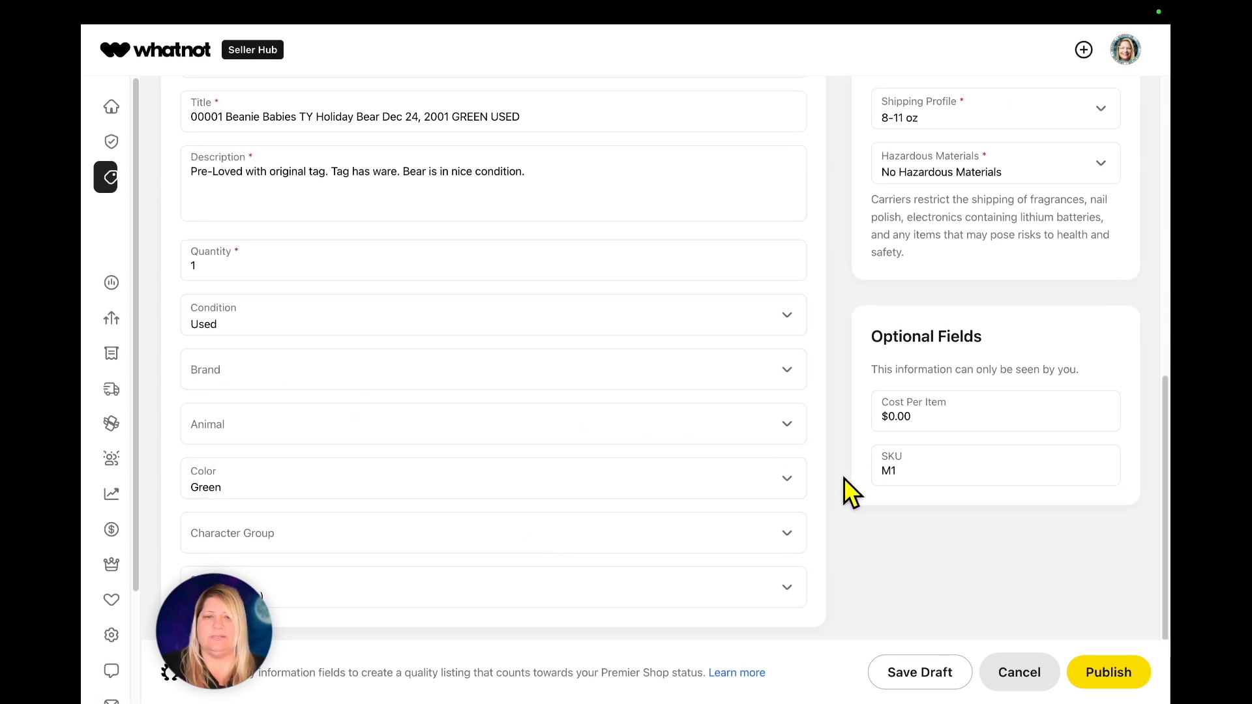
scroll(844, 478, up, 7)
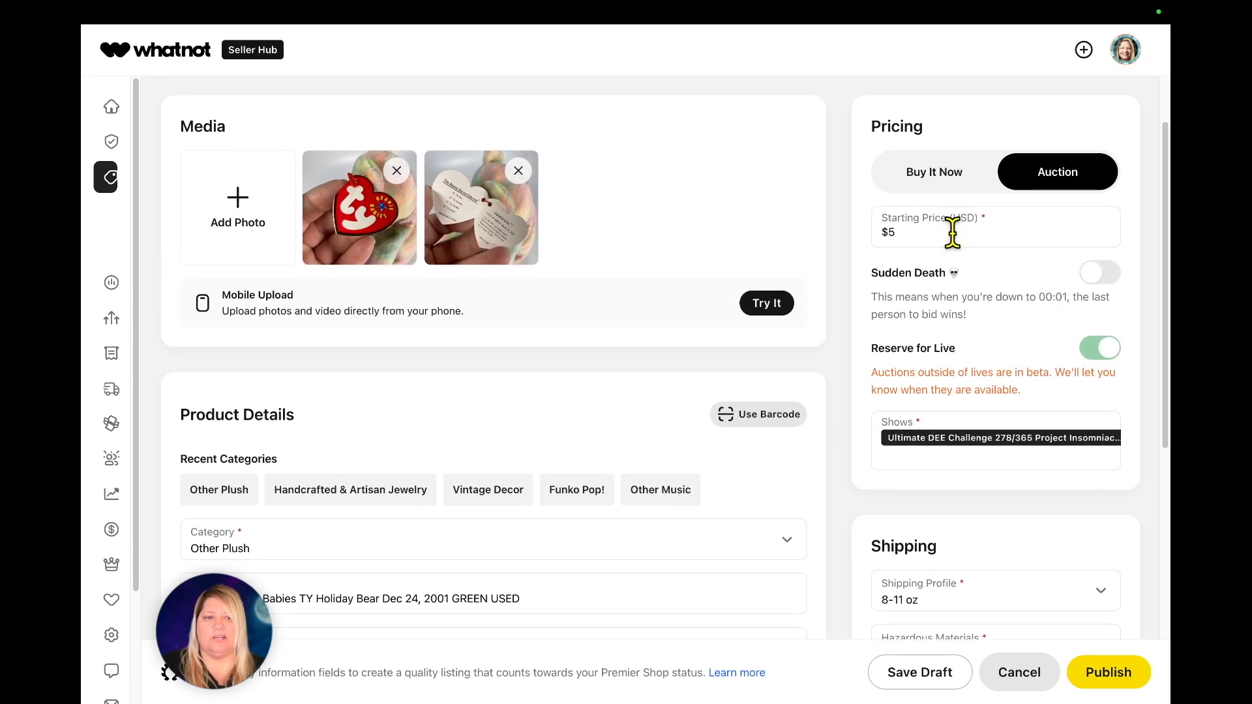
click(1107, 675)
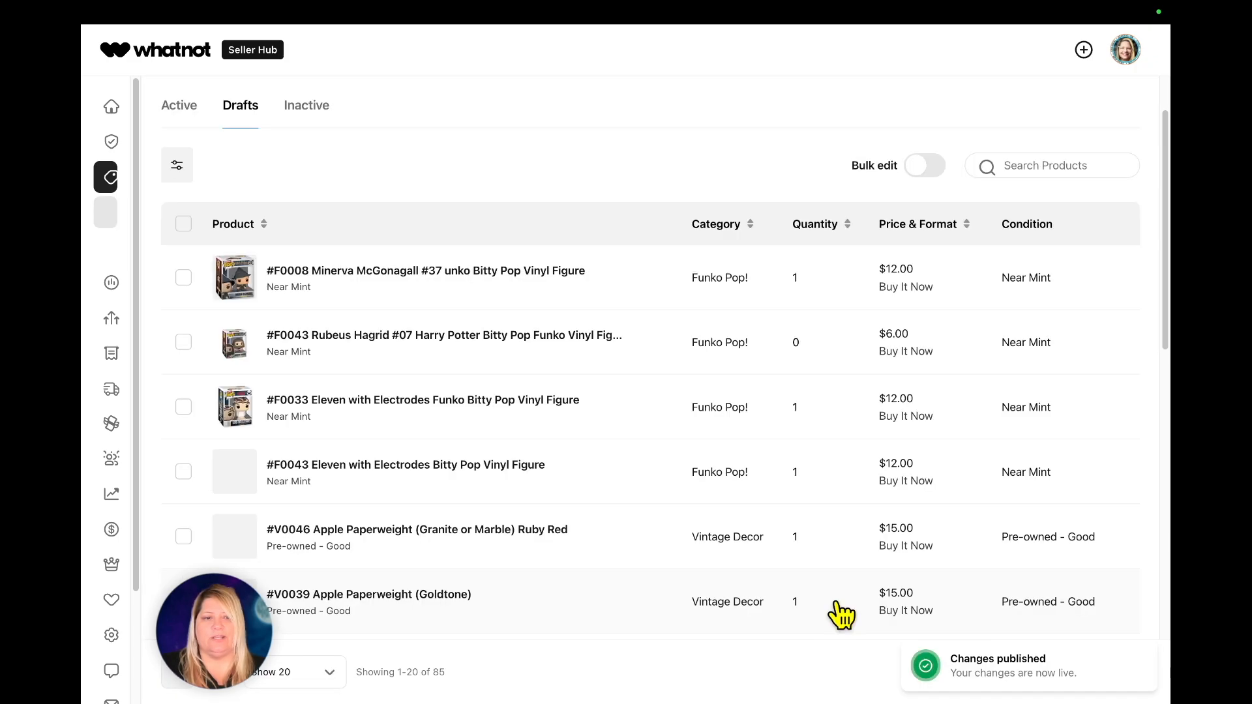
Add the active 00000 and 00001 Beanie Babies listings to the show "Raid Into Mammaz Ultimate DEE Challenge 279/365 Project Insomniac Club"
click(176, 108)
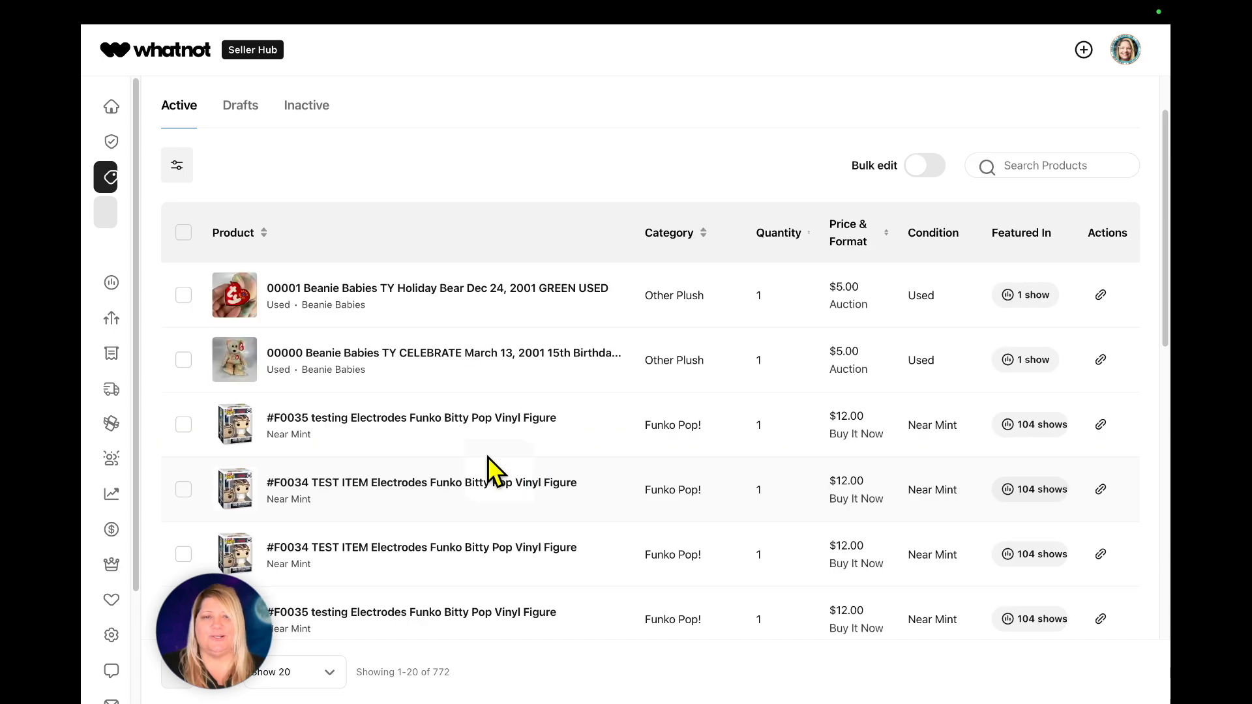
click(183, 360)
click(183, 295)
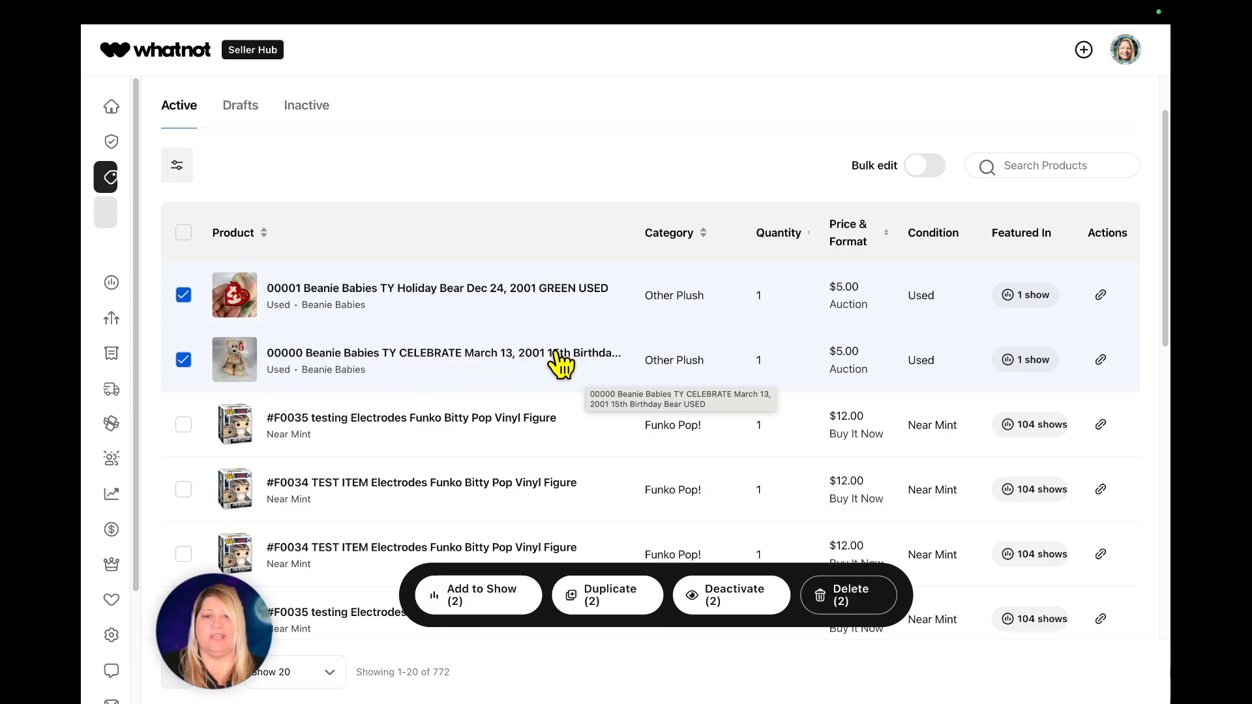
mouse_move(1044, 373)
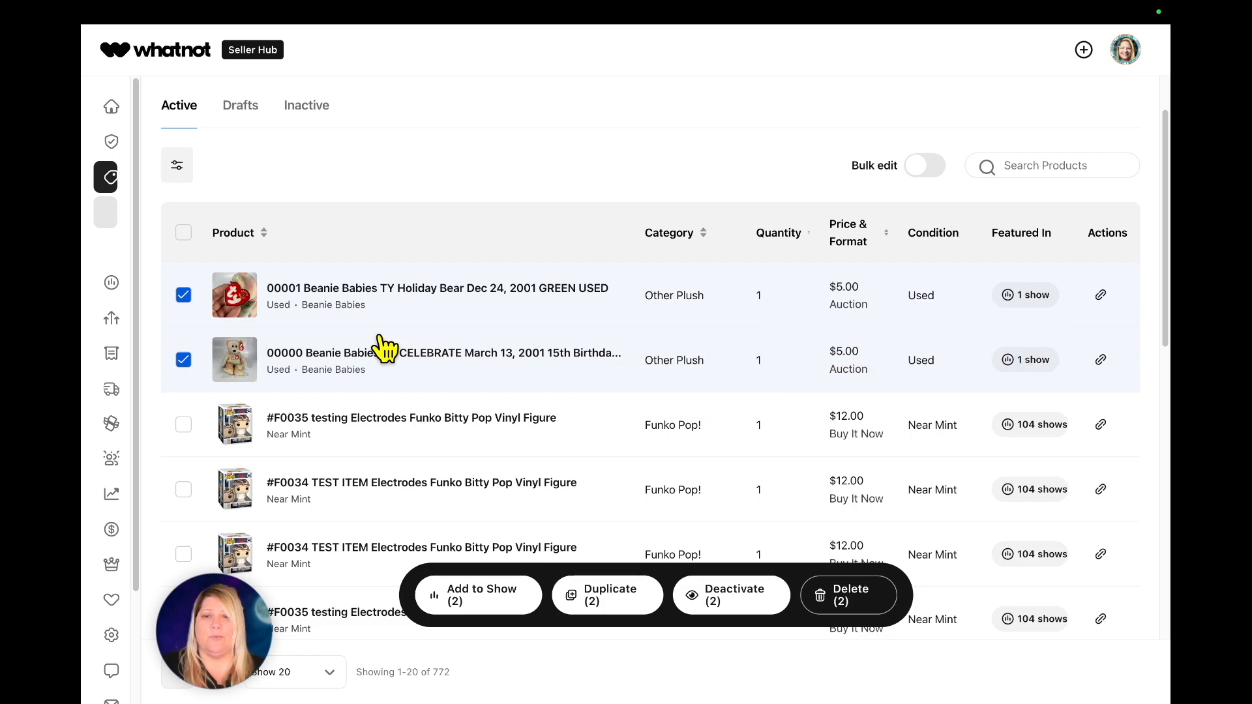
click(471, 601)
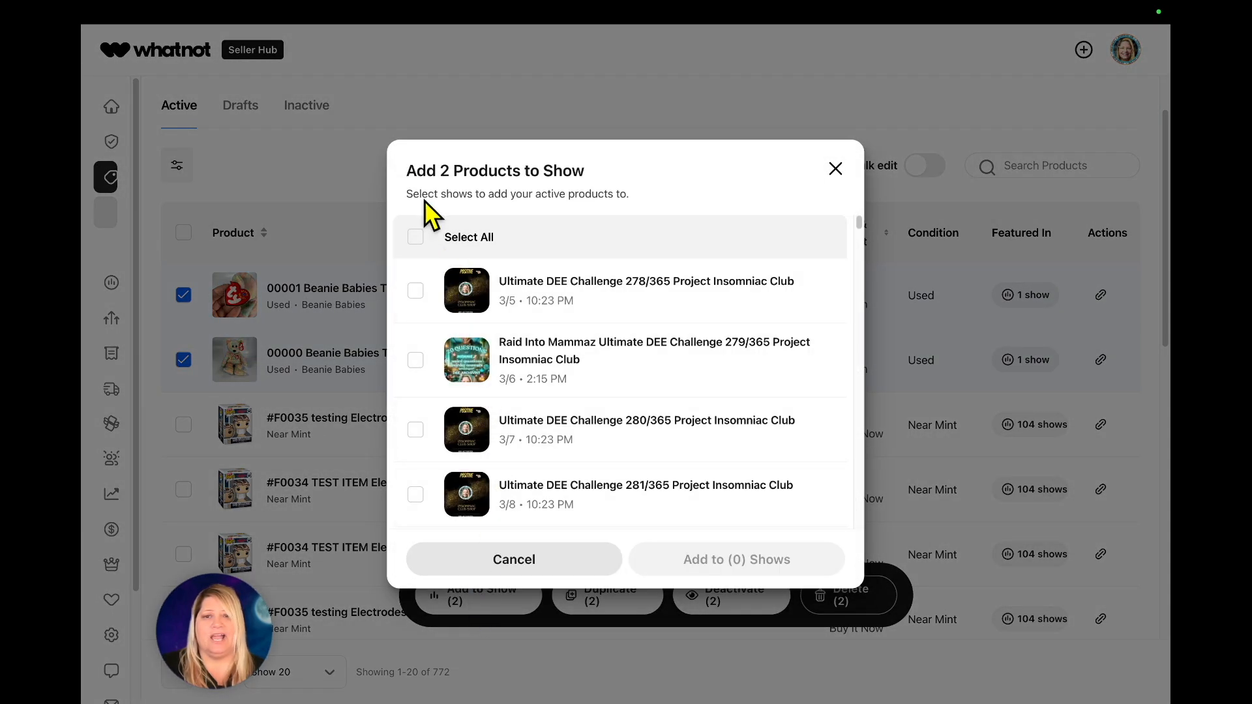
click(417, 240)
click(416, 238)
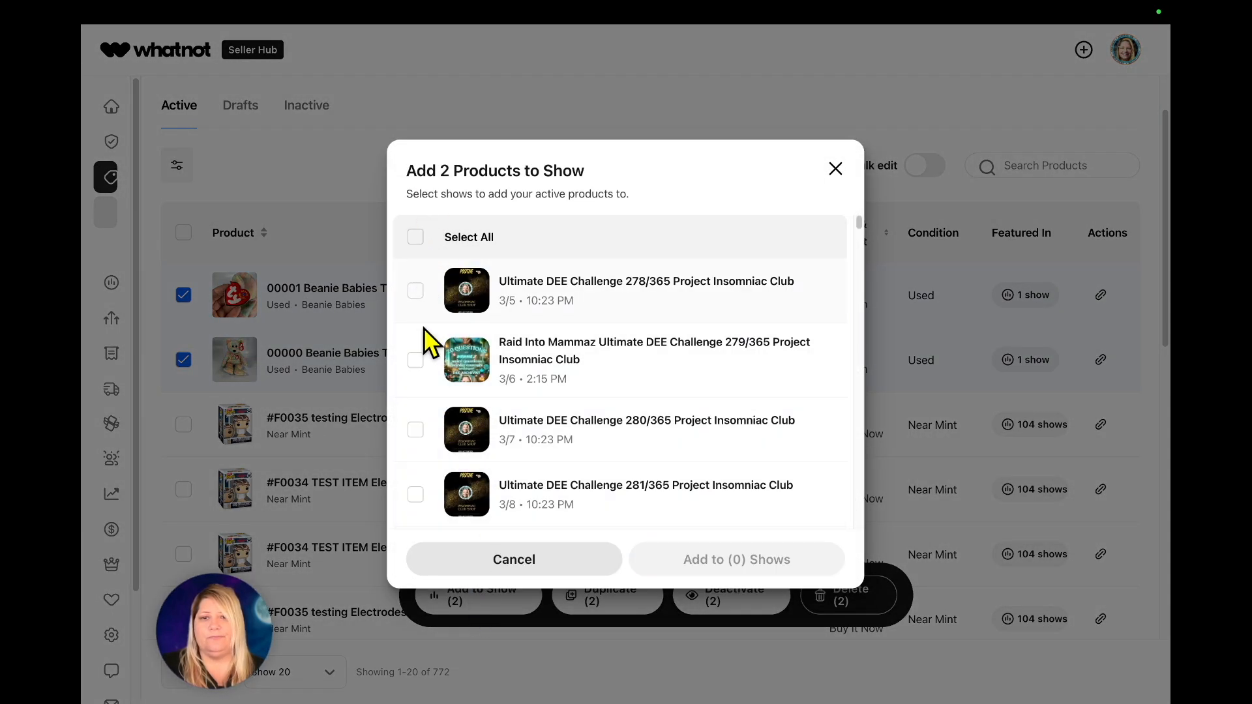
click(416, 362)
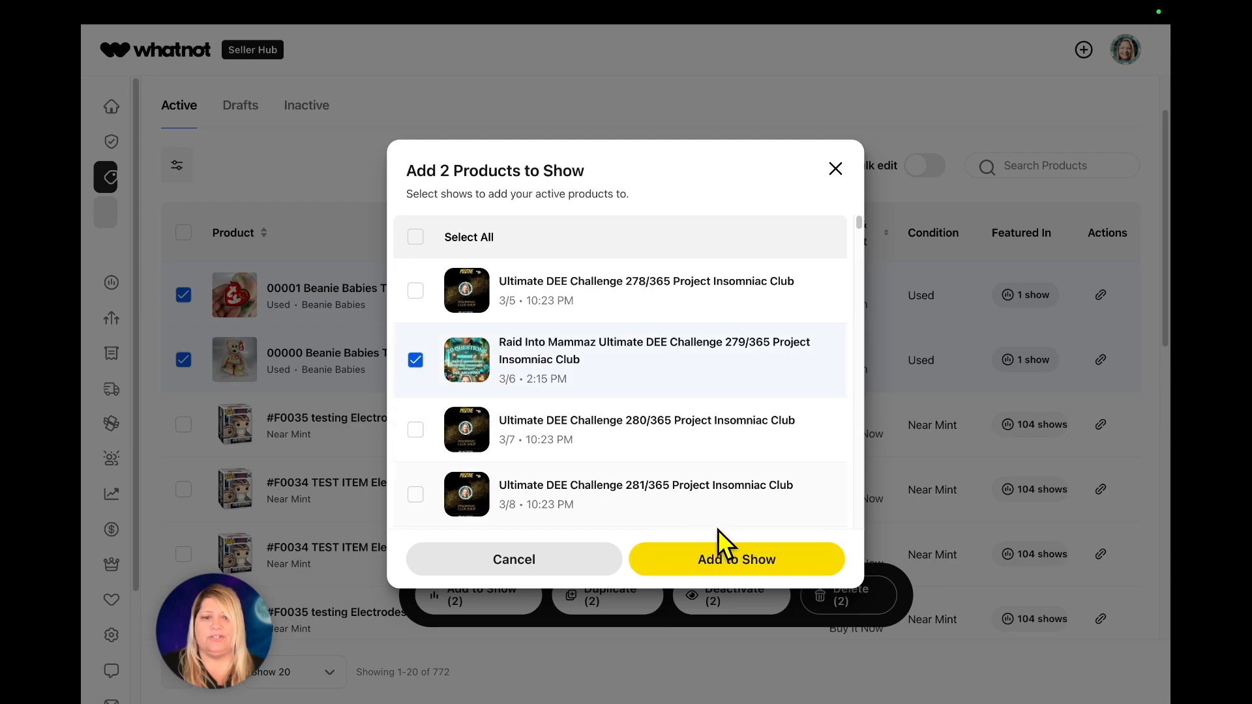
click(756, 566)
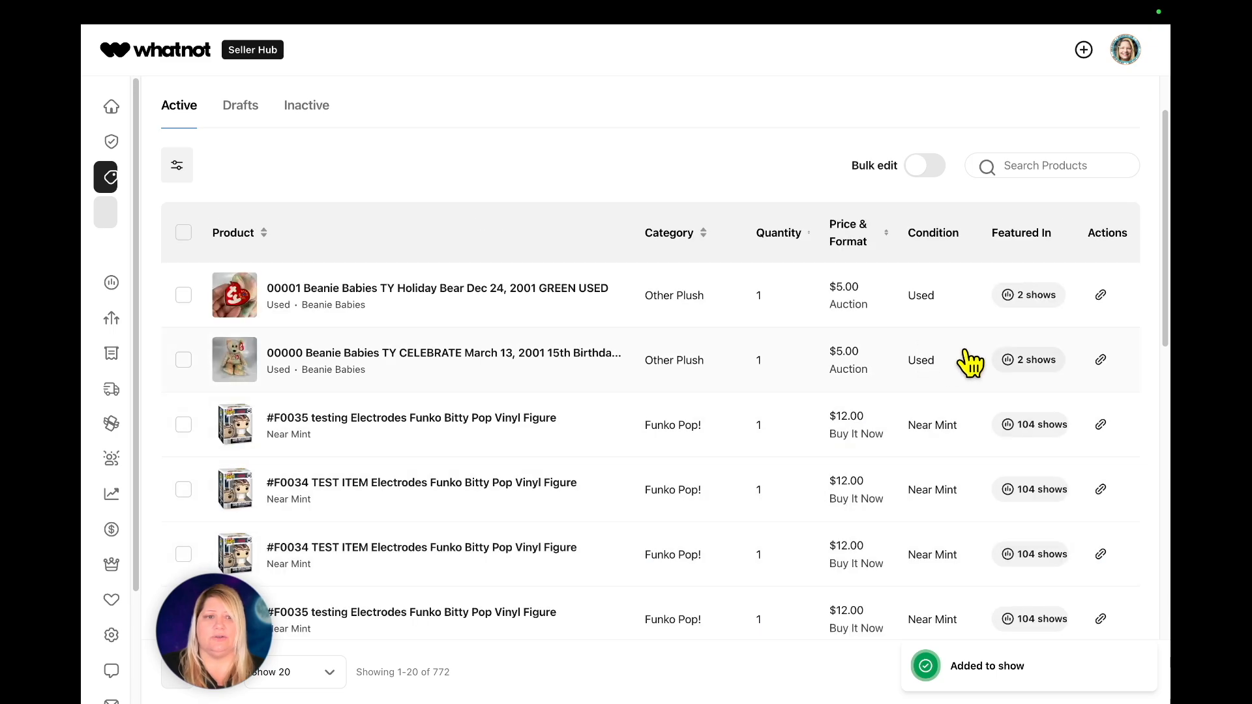
Duplicate both active Beanie Babies listings, 00000 and 00001, as drafts
click(184, 361)
click(184, 295)
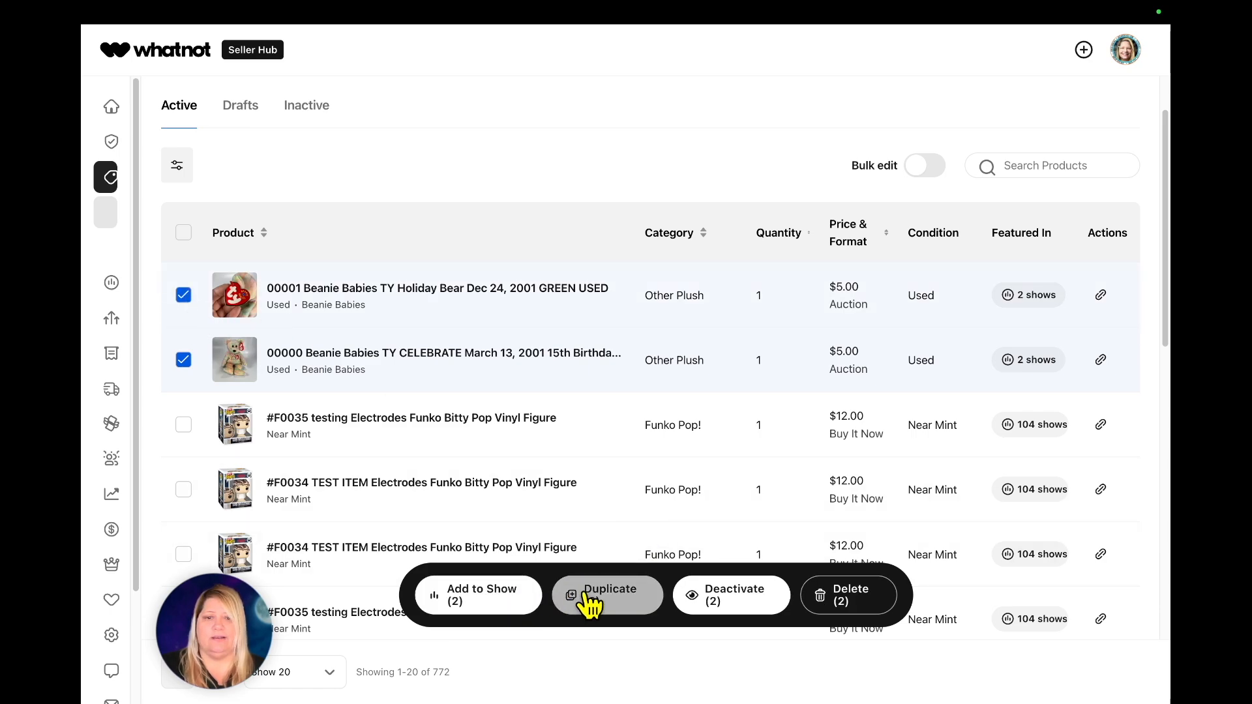
click(616, 597)
click(676, 450)
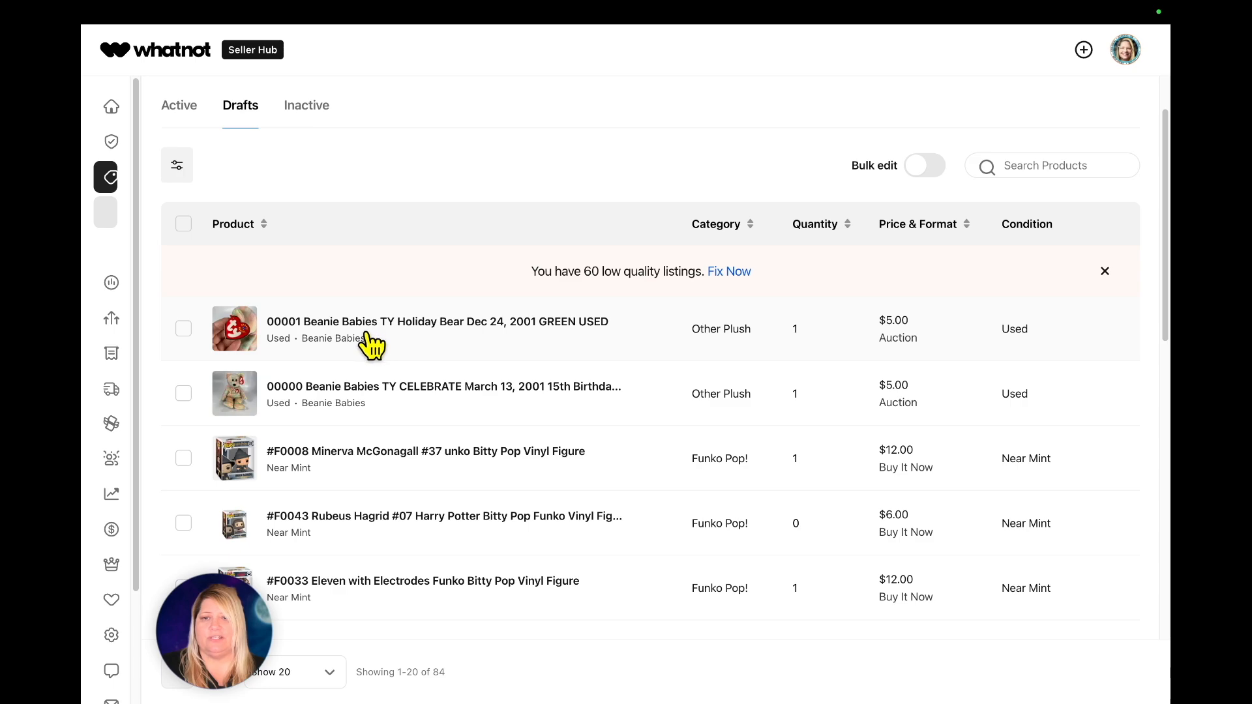
Open the duplicated 00001 holiday bear draft and replace its two tag photos with a new bear photo from the computer
click(369, 335)
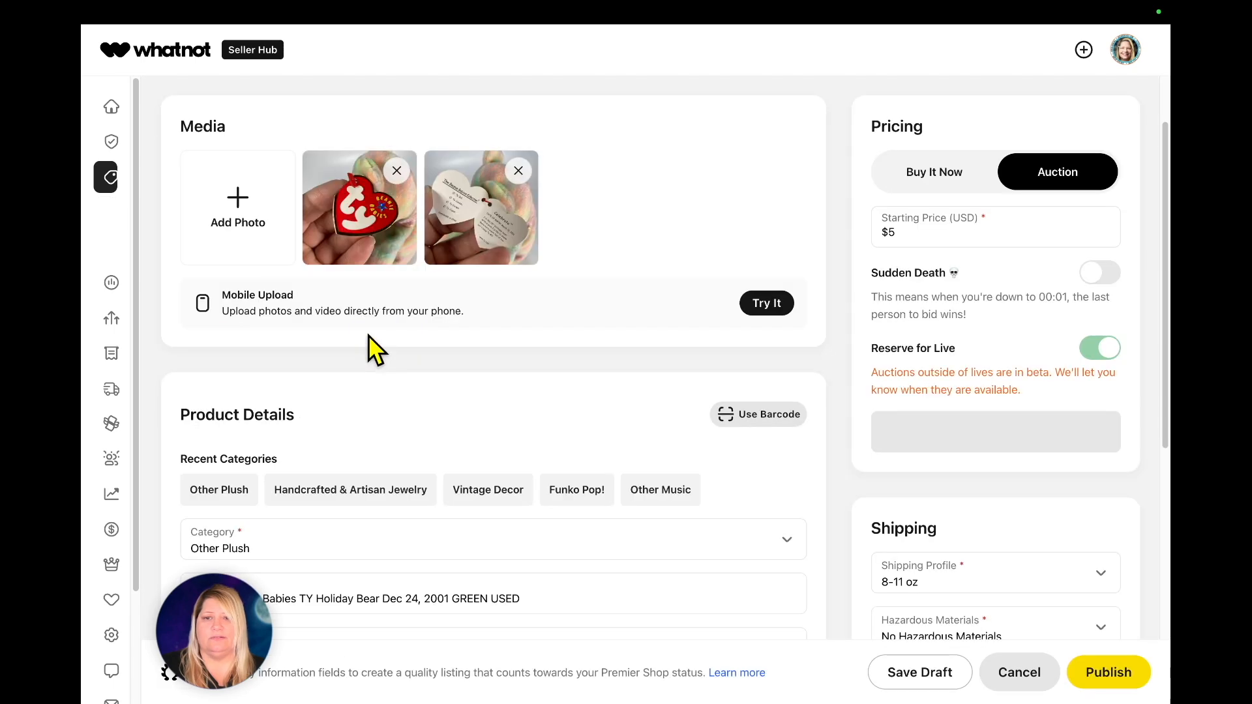
click(399, 173)
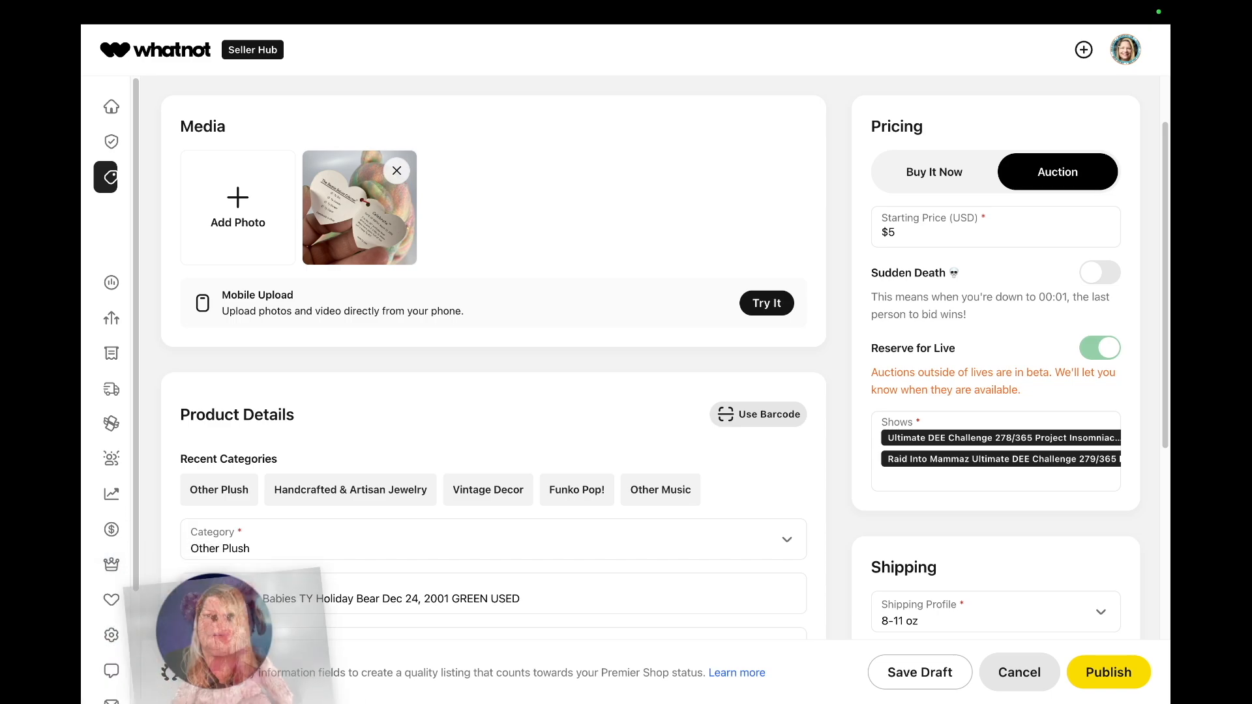
drag(117, 665, 496, 136)
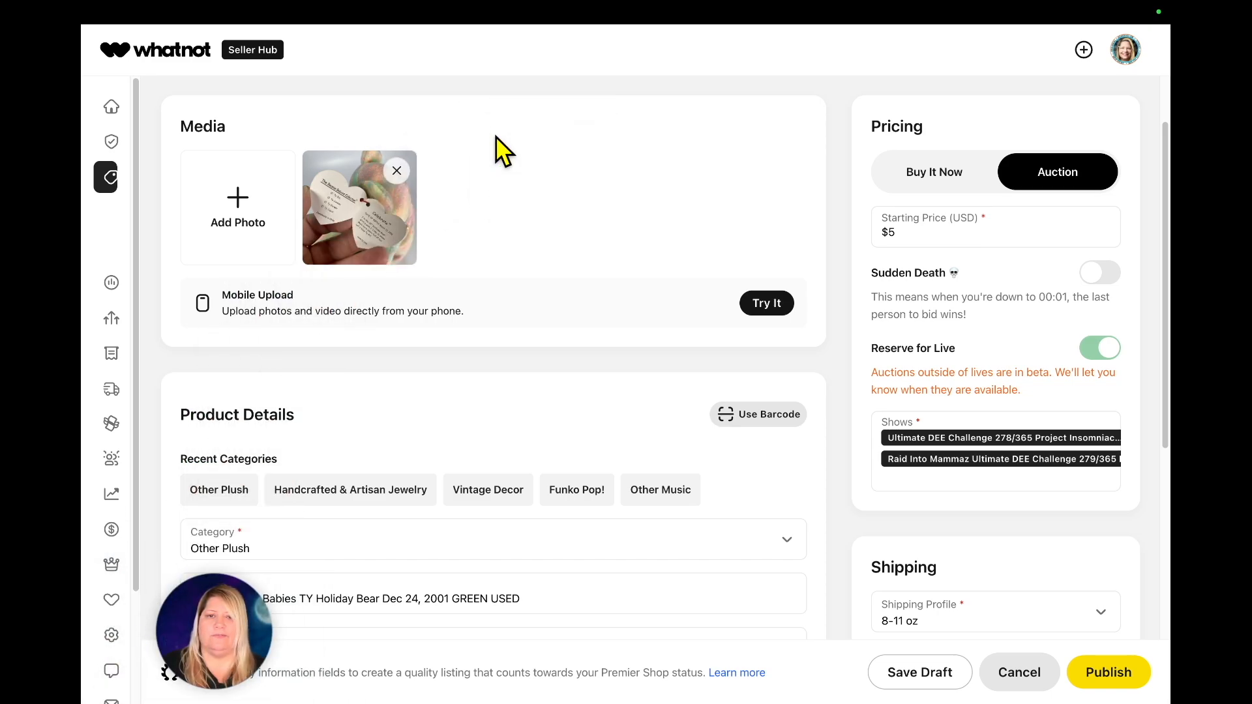
click(396, 171)
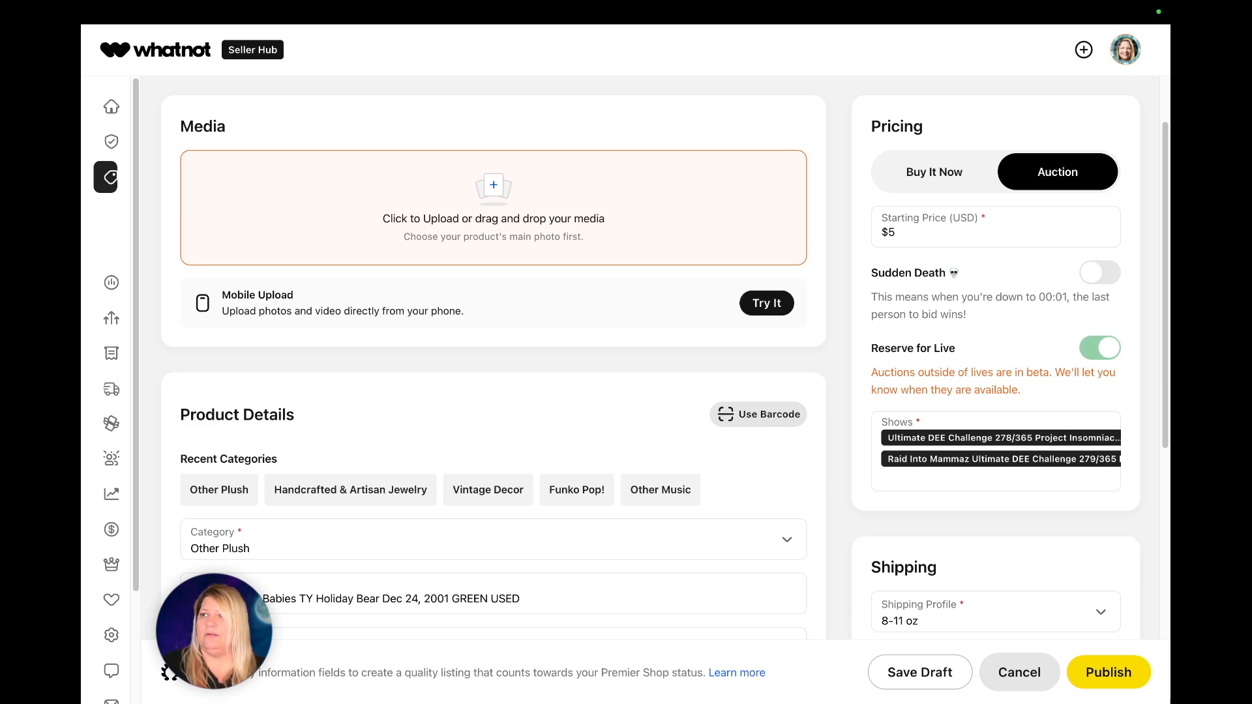
drag(117, 665, 404, 210)
Change the draft's title to "00003 Beanie Babies TY Red White & Blue USA 4th of July"
scroll(570, 539, up, 1)
scroll(567, 539, down, 5)
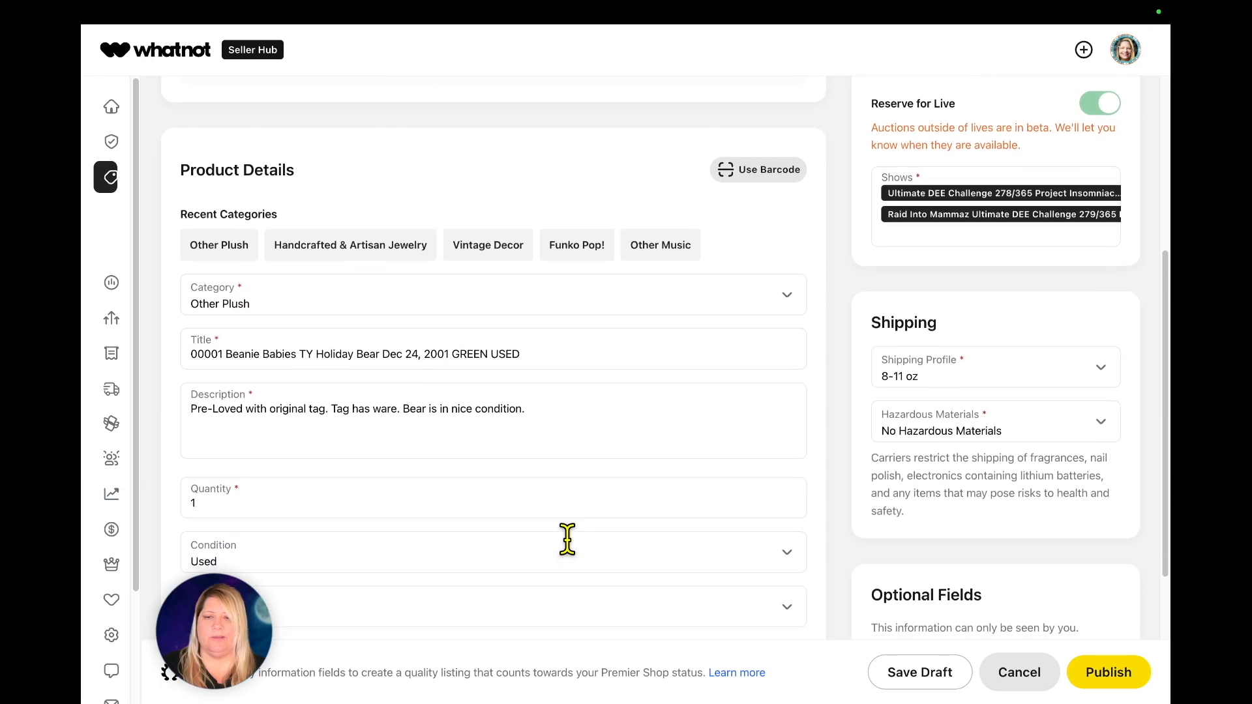
click(221, 325)
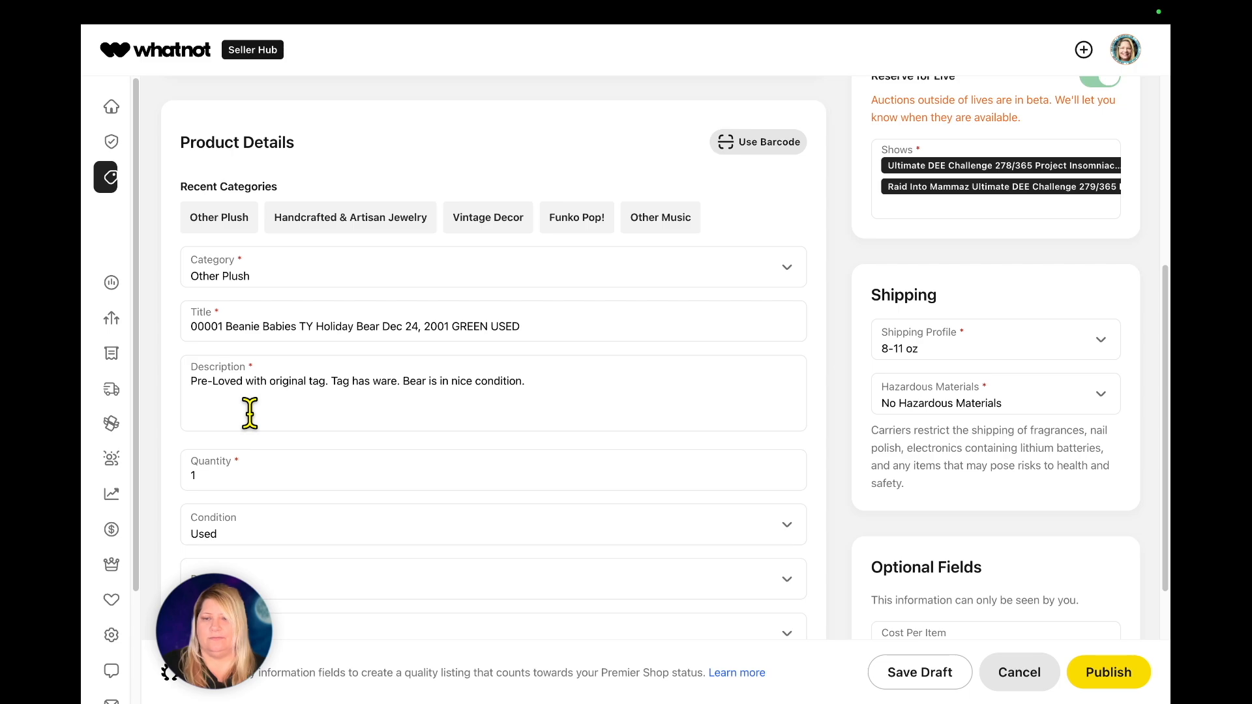
key(BackSpace)
text(3)
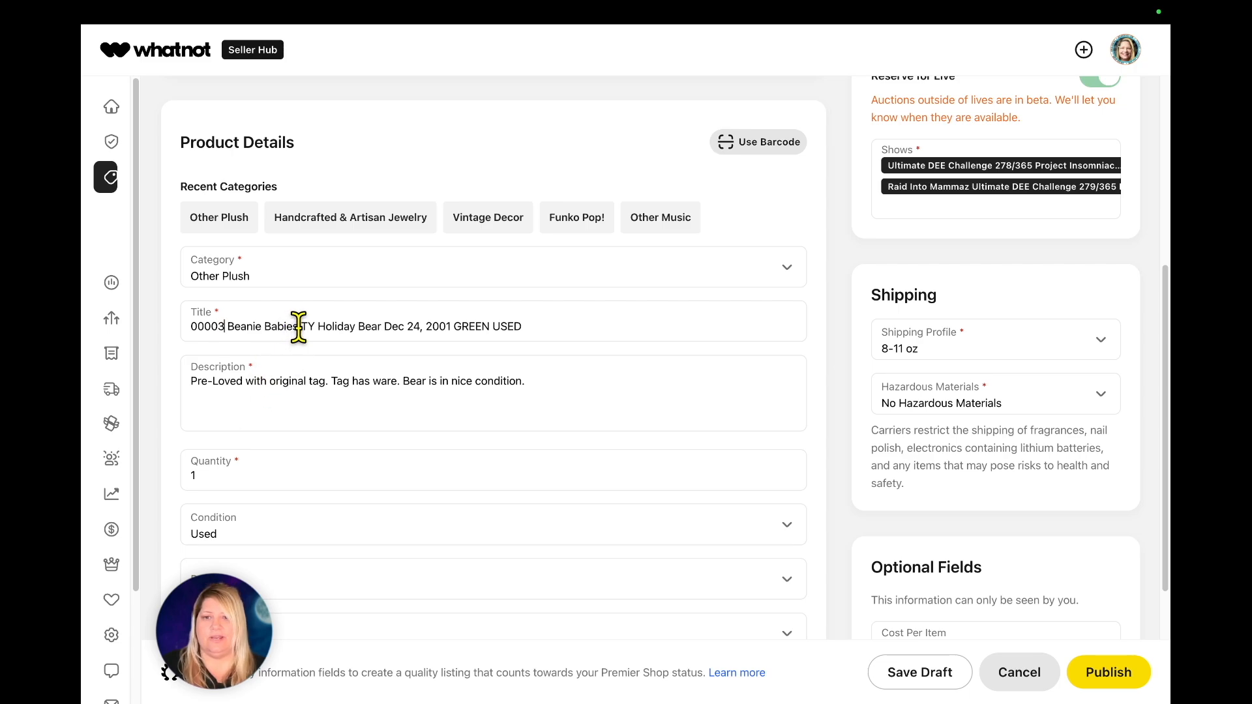
drag(316, 326, 535, 337)
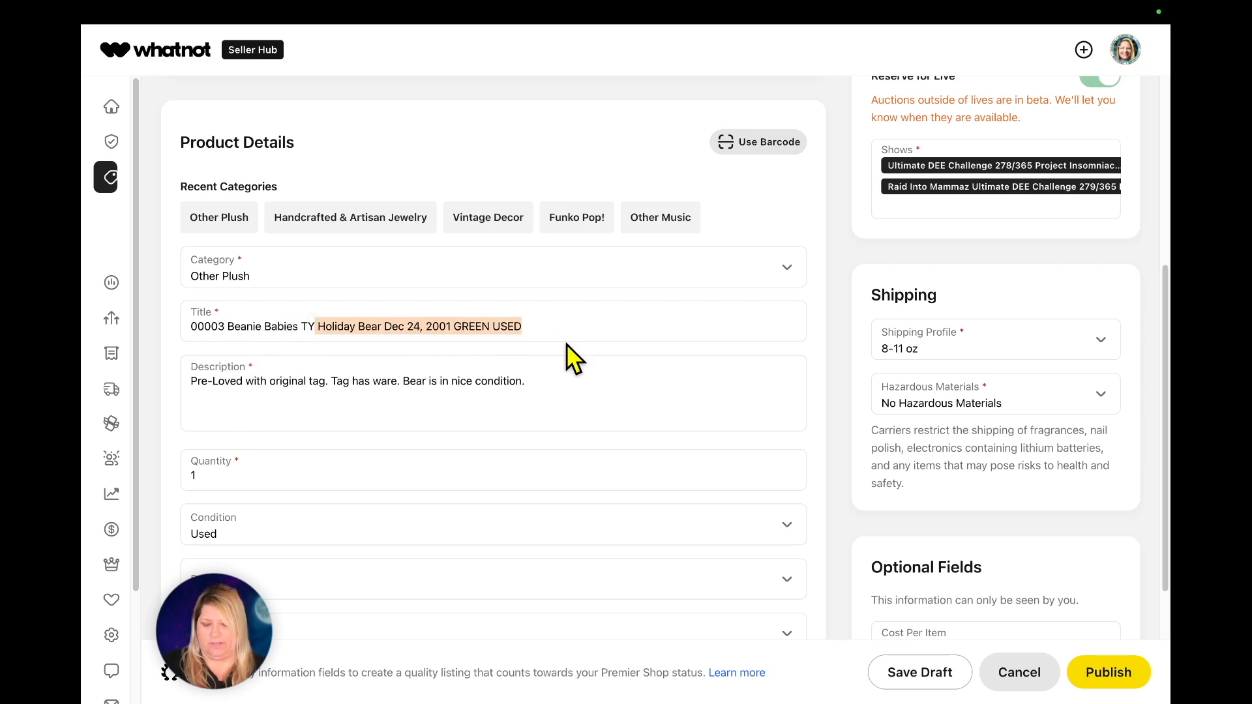
key(BackSpace)
key(BackSpace)
key(BackSpace)
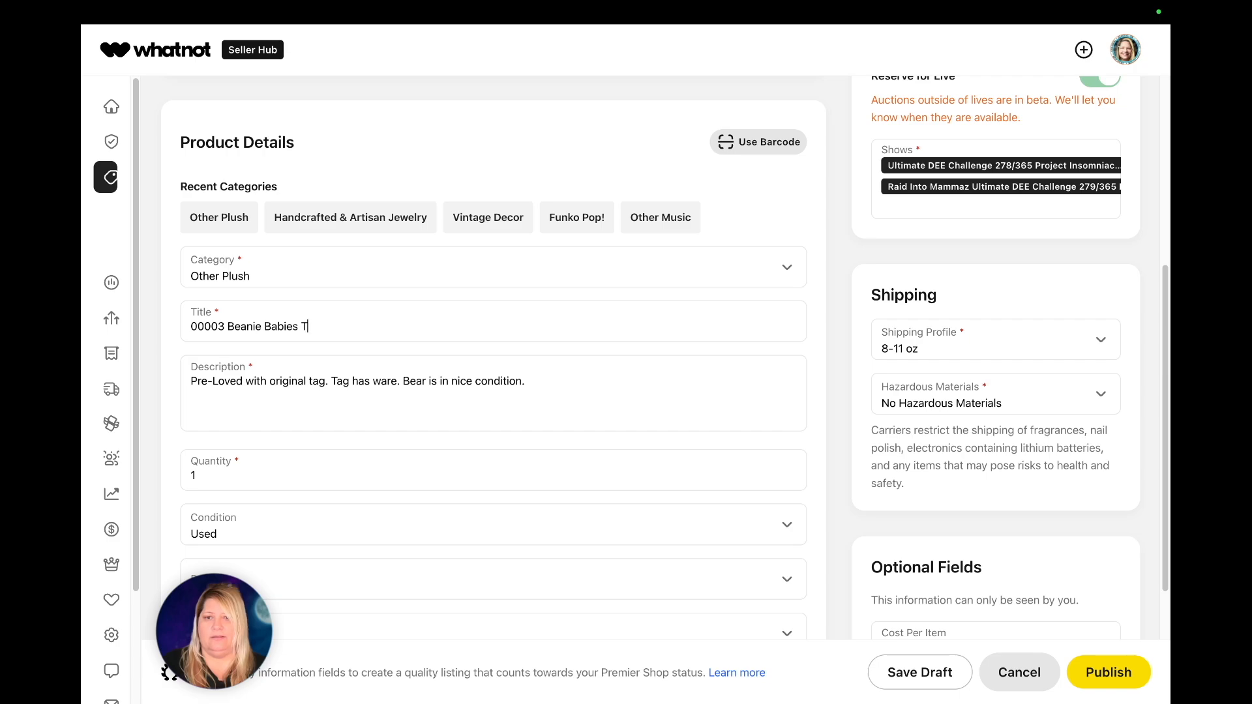
text(Y Red W)
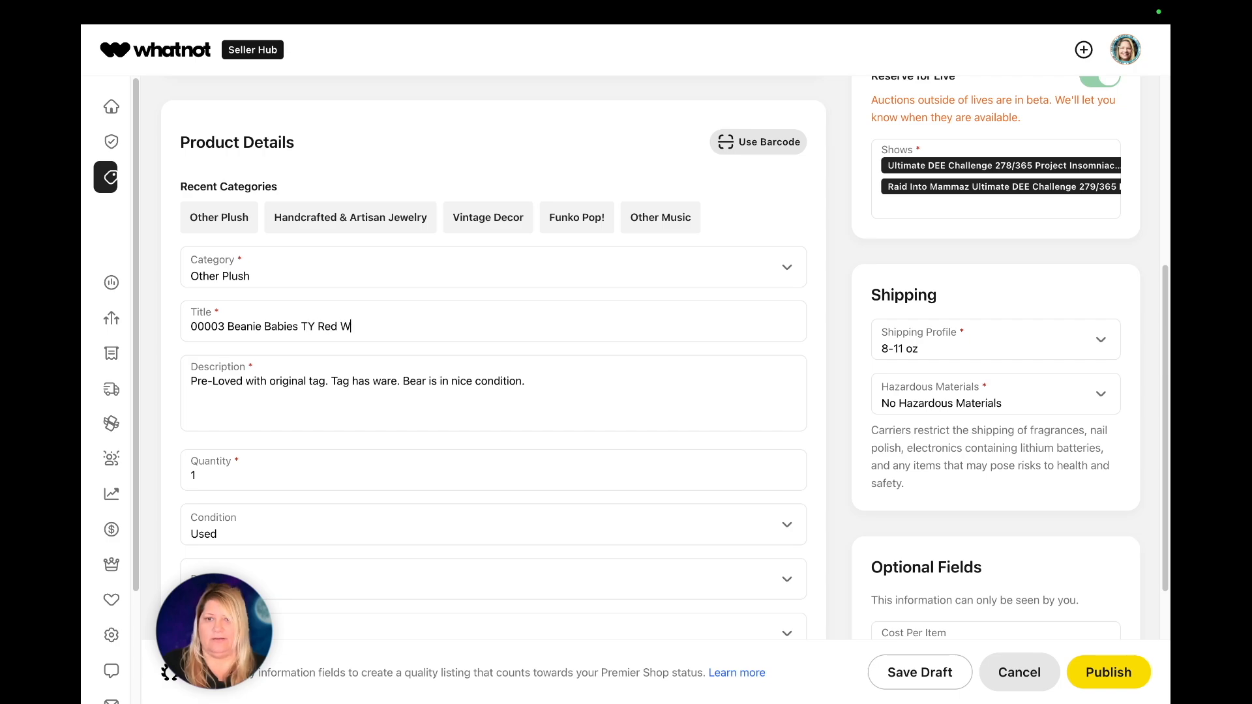
text(hite & Blue USA )
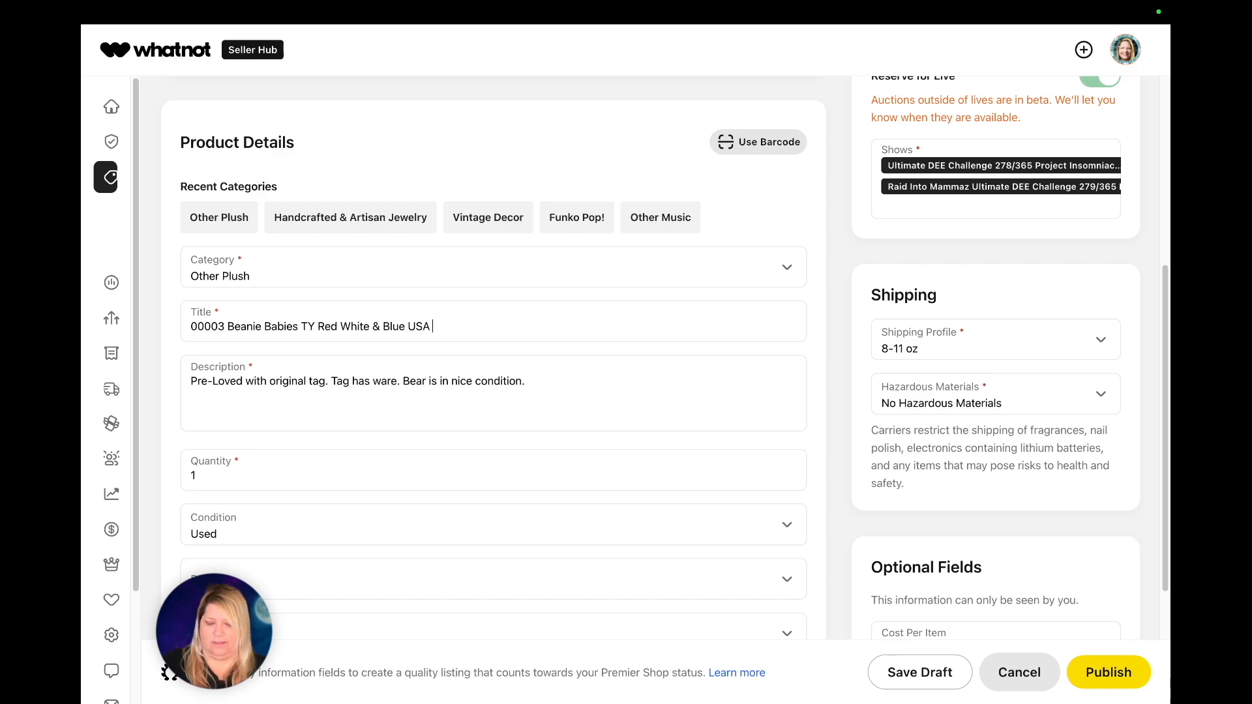
text(4th of July)
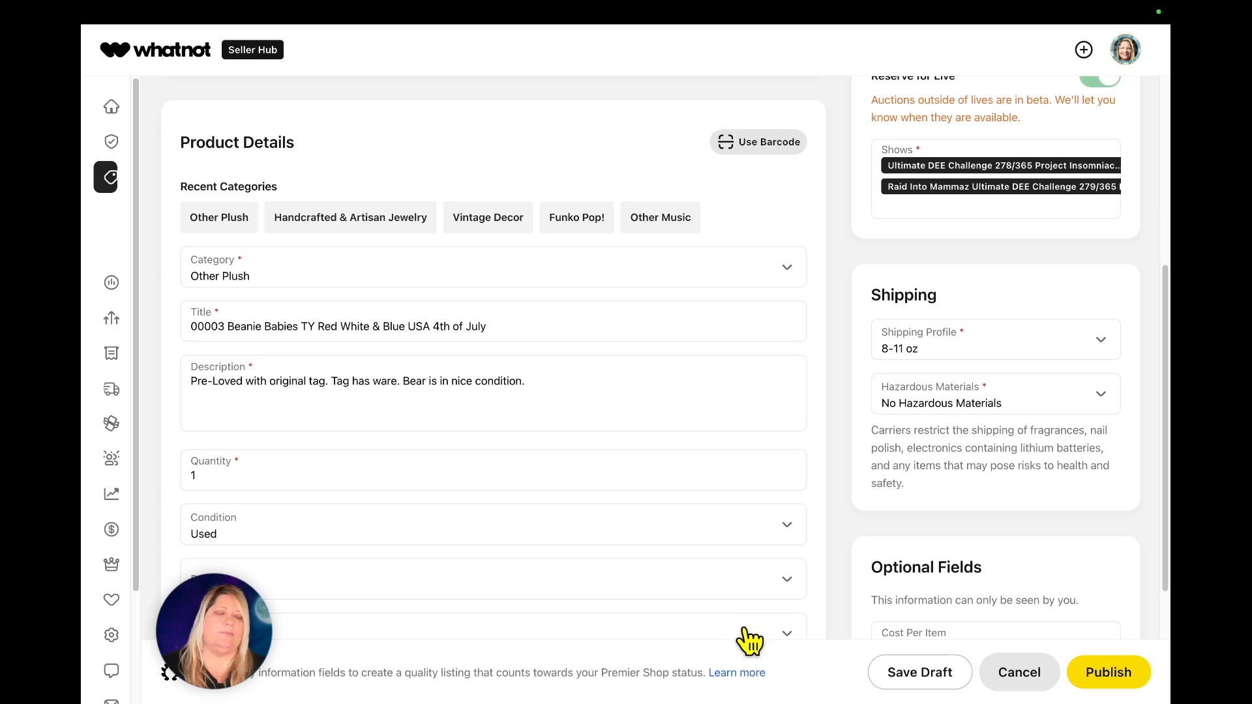
Set the 00003 bear's starting price to $5 and publish the auction listing
scroll(770, 583, down, 1)
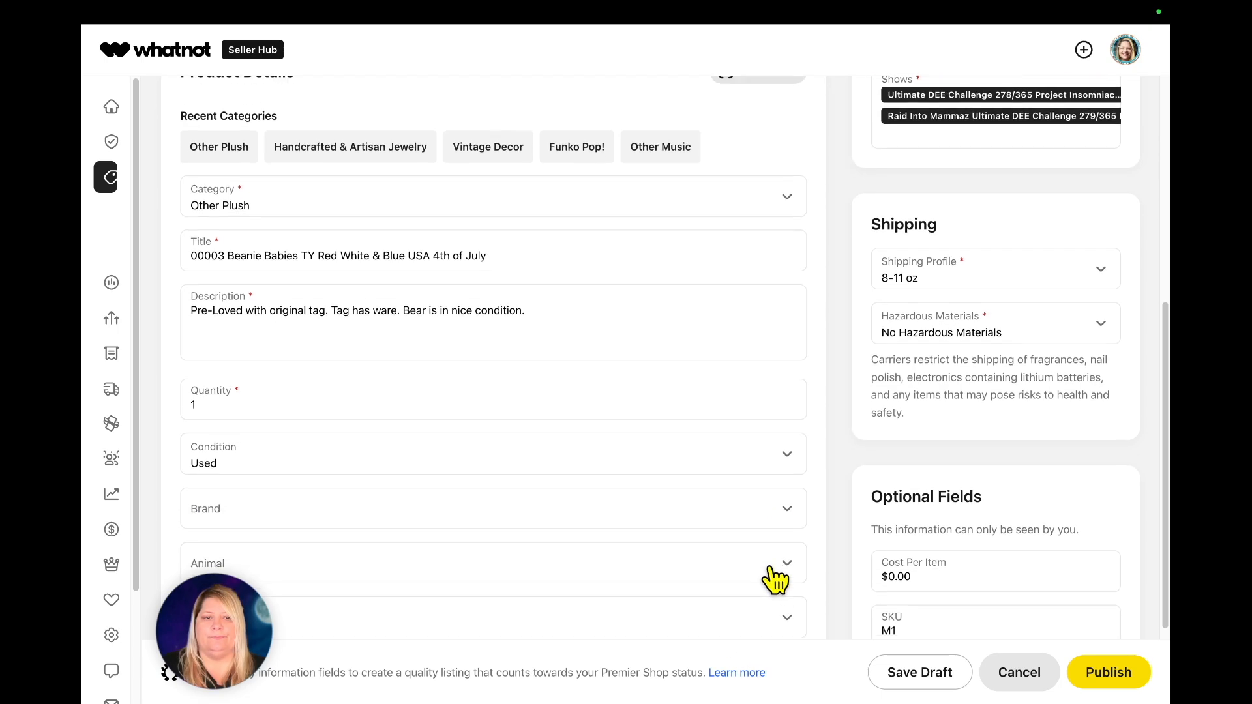
scroll(778, 509, down, 2)
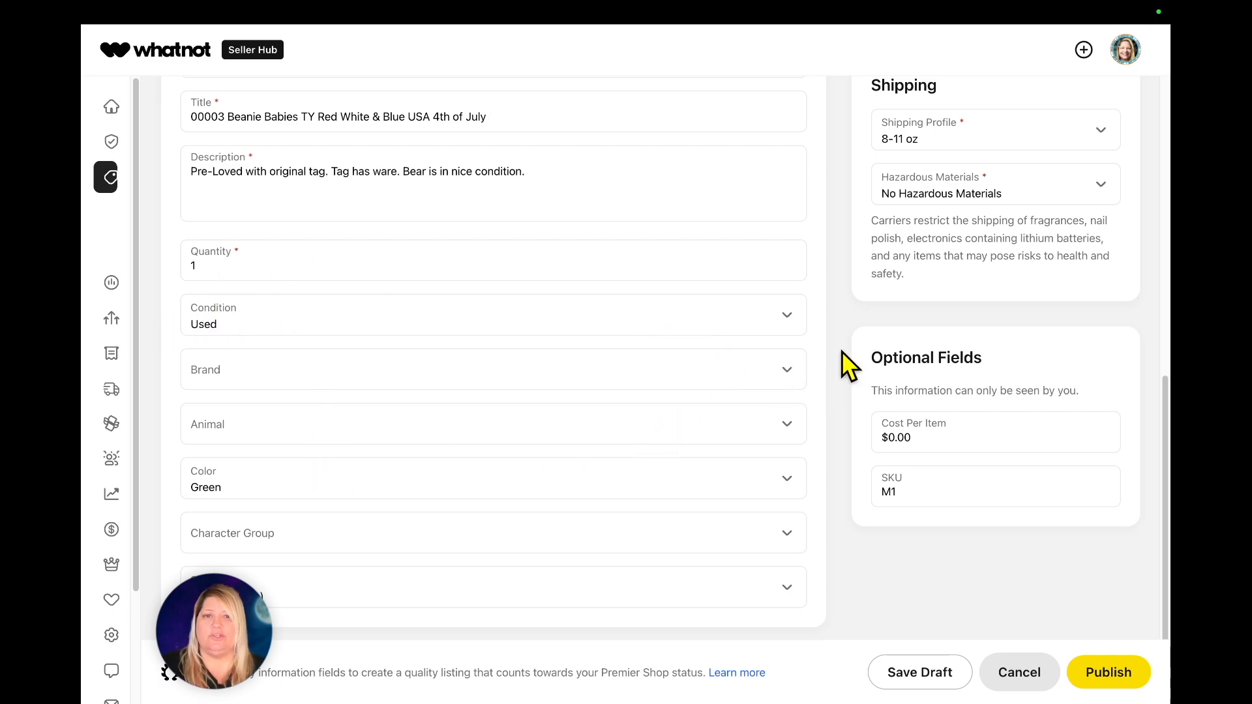
scroll(843, 352, up, 10)
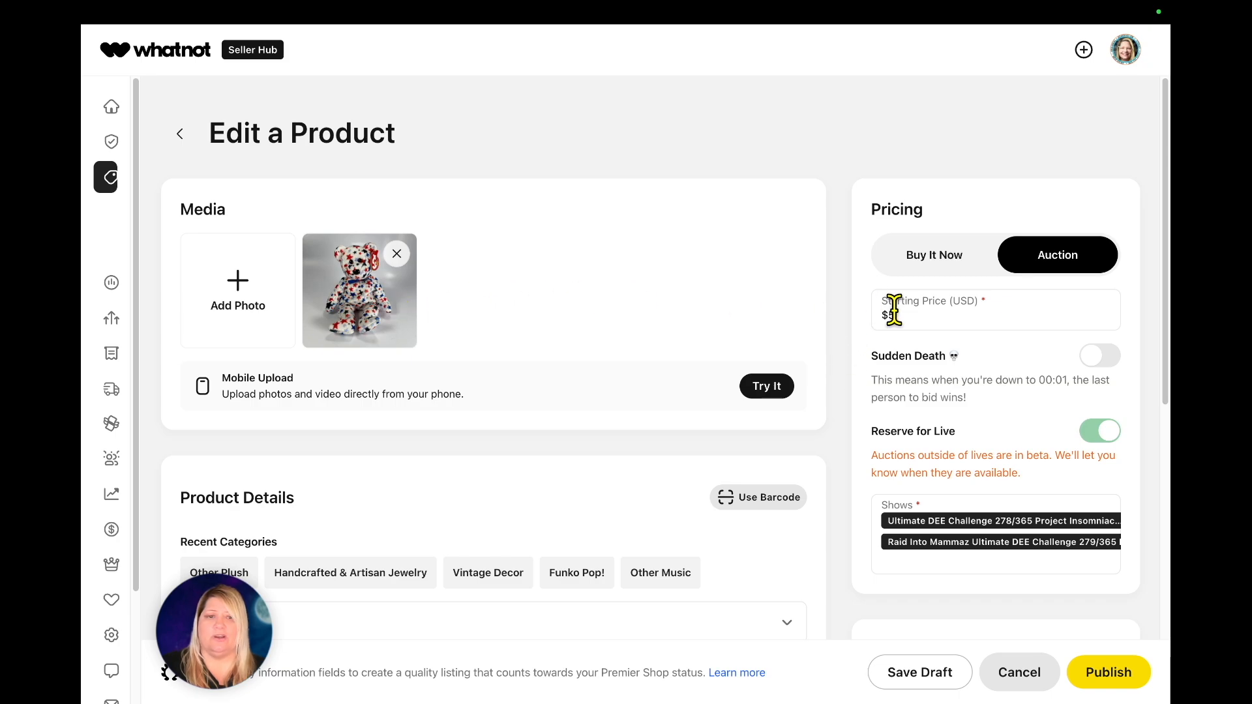
drag(909, 316, 899, 300)
text(1)
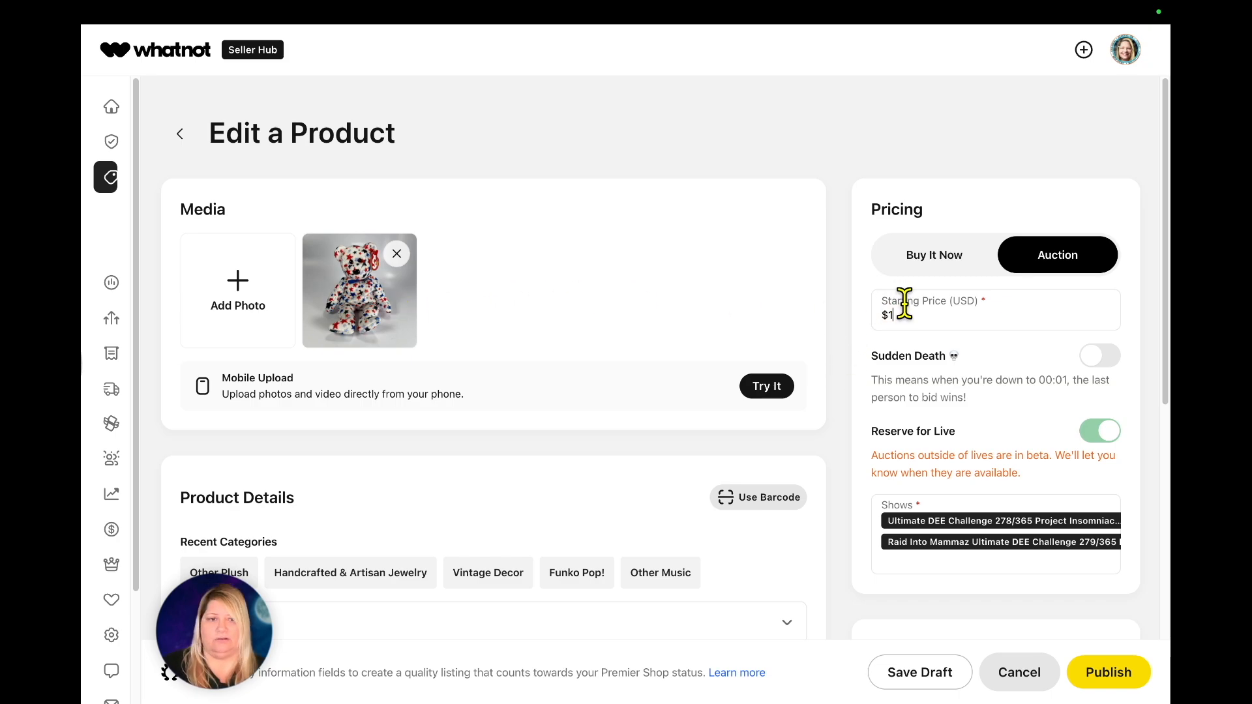
scroll(839, 386, down, 1)
drag(948, 308, 937, 287)
text(5)
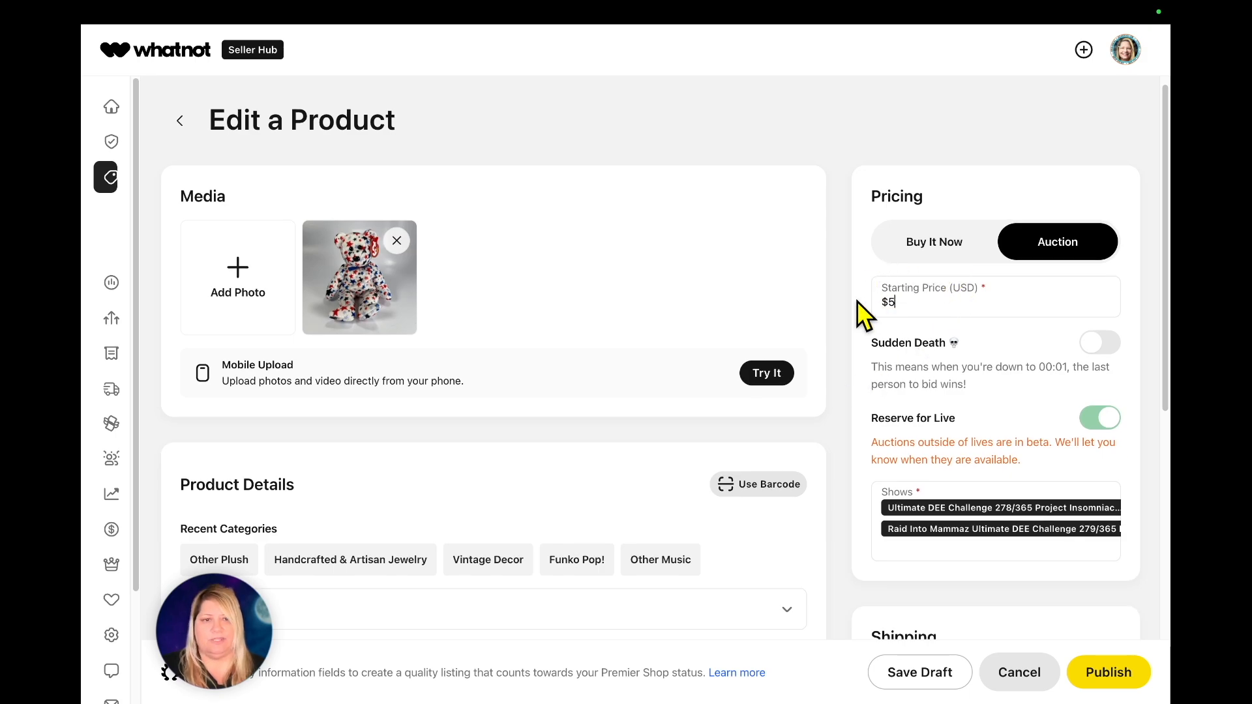
click(1125, 677)
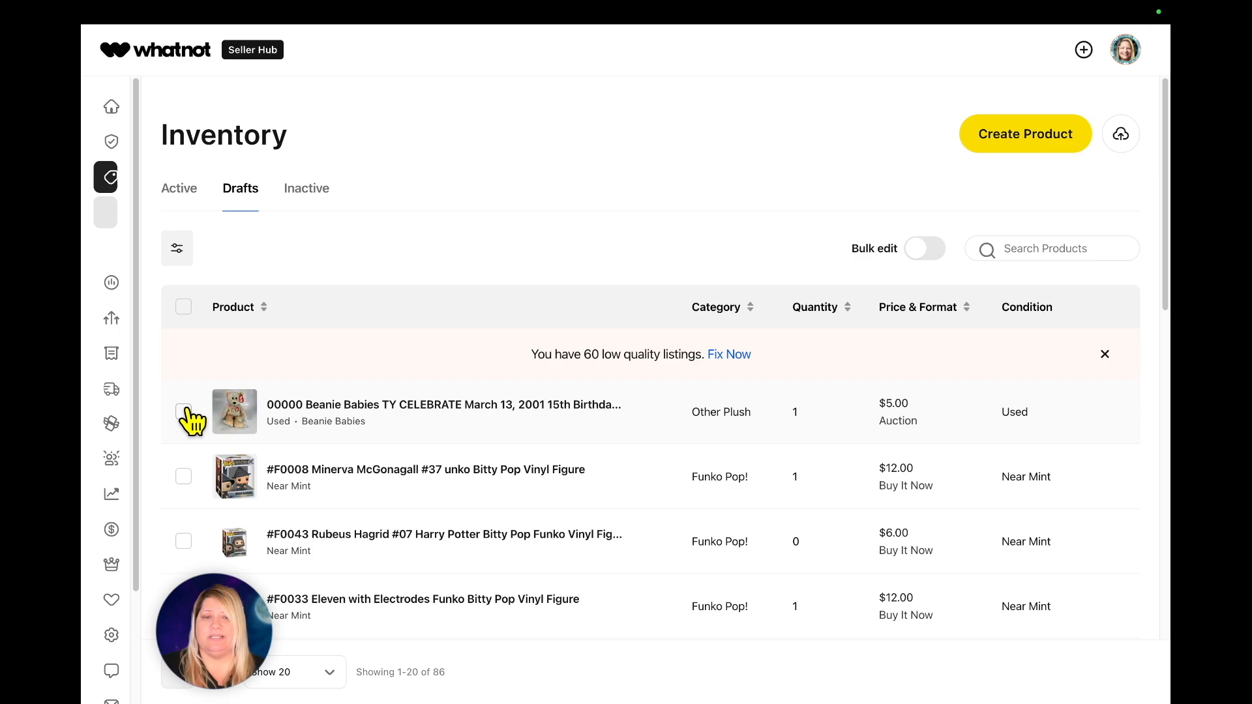
Open the duplicated 00000 CELEBRATE bear draft, change the start of its title to "00005 TESTER", and save it as a draft
click(299, 418)
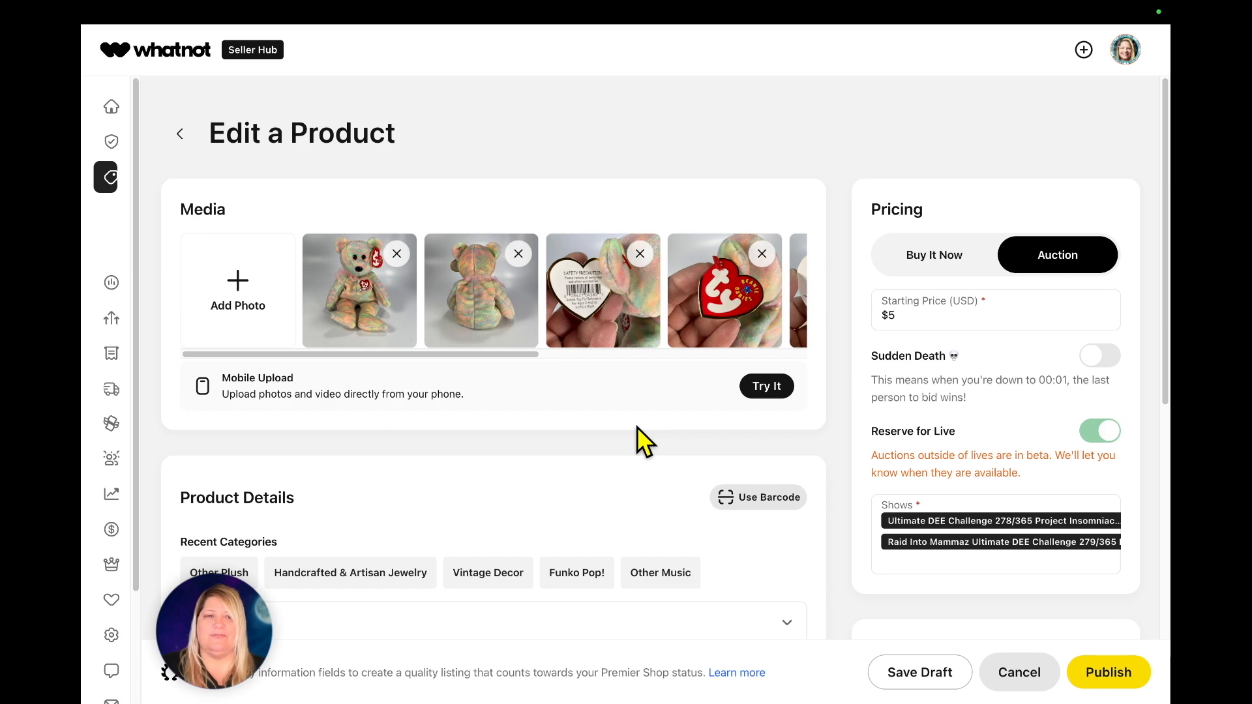
scroll(636, 428, down, 4)
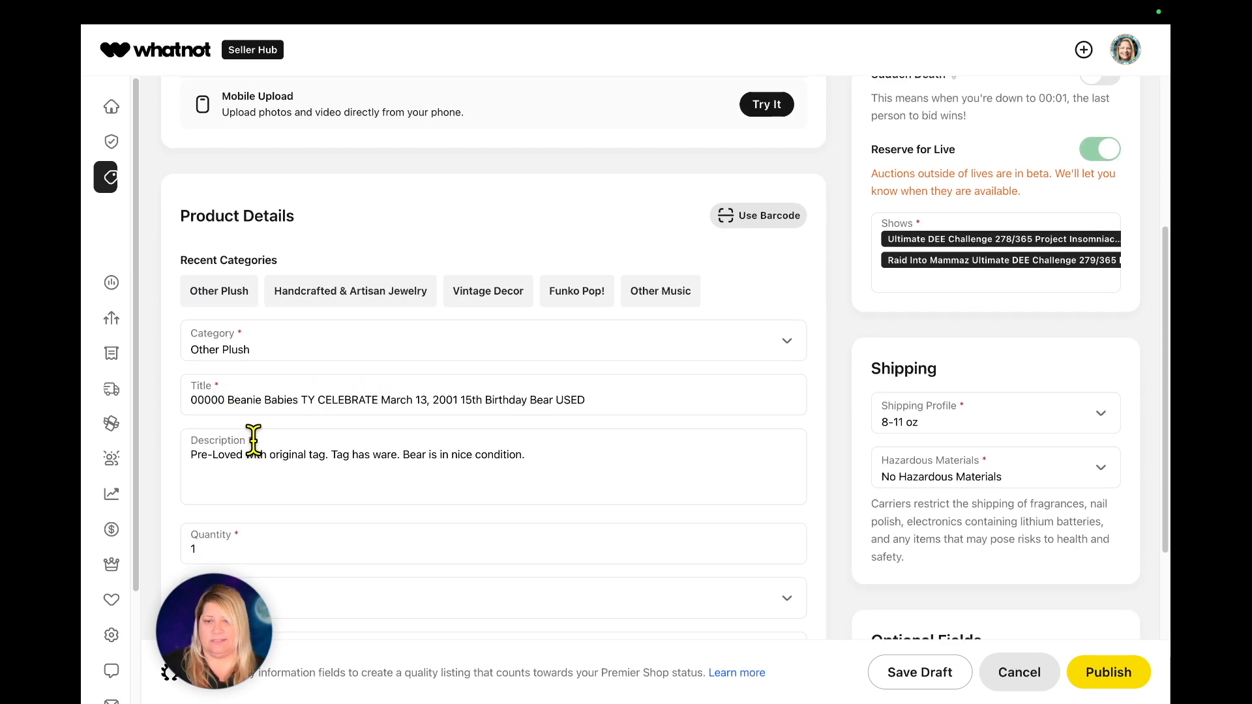
key(Left)
key(Left)
key(shift+Left)
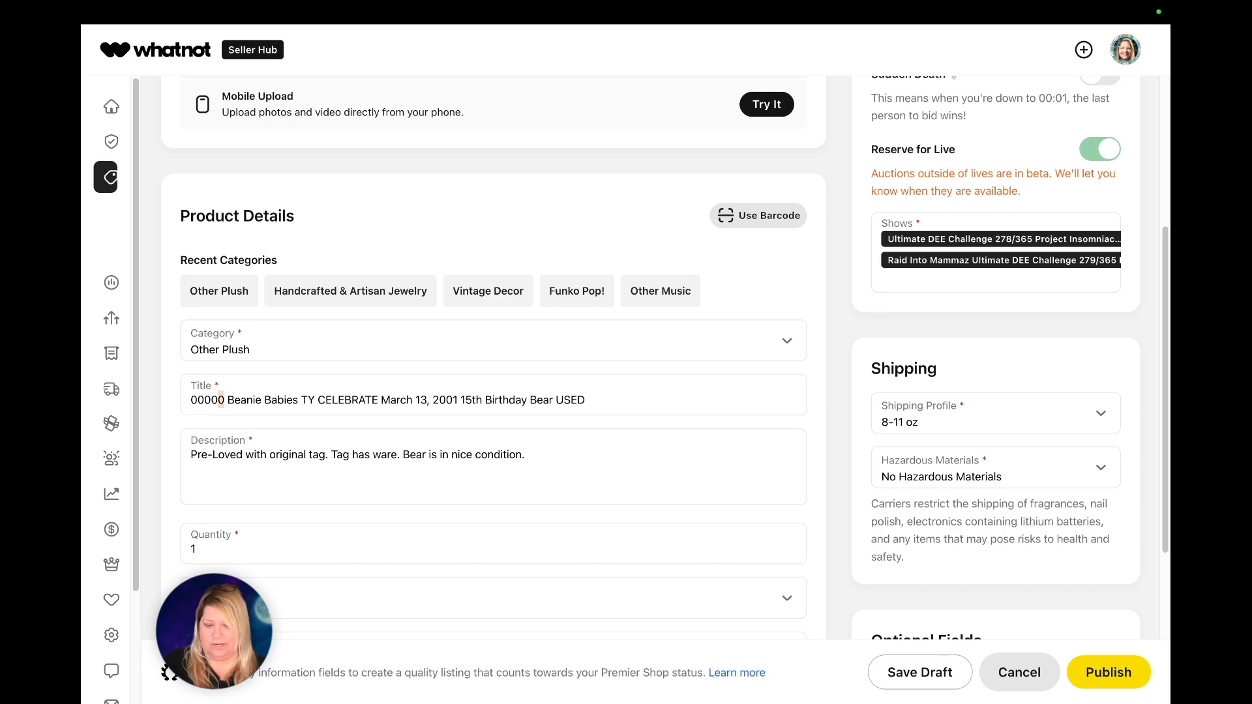
text(5)
key(Right)
text(TEST)
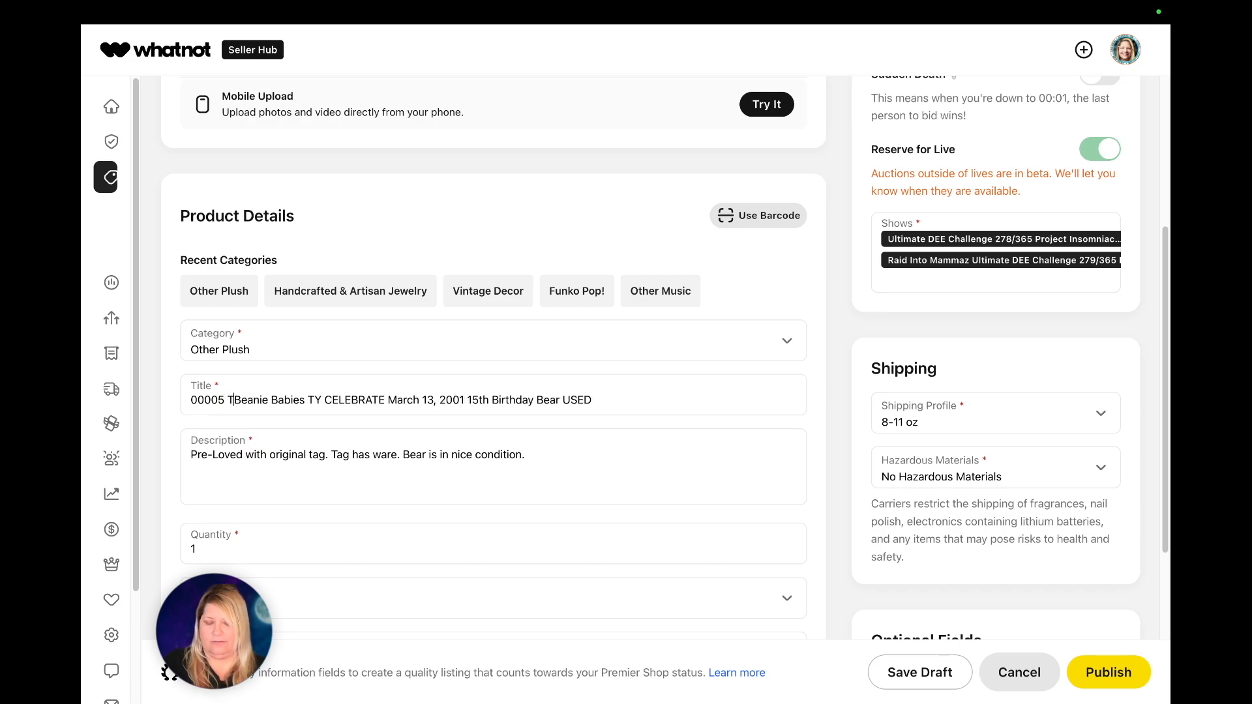
text(ER)
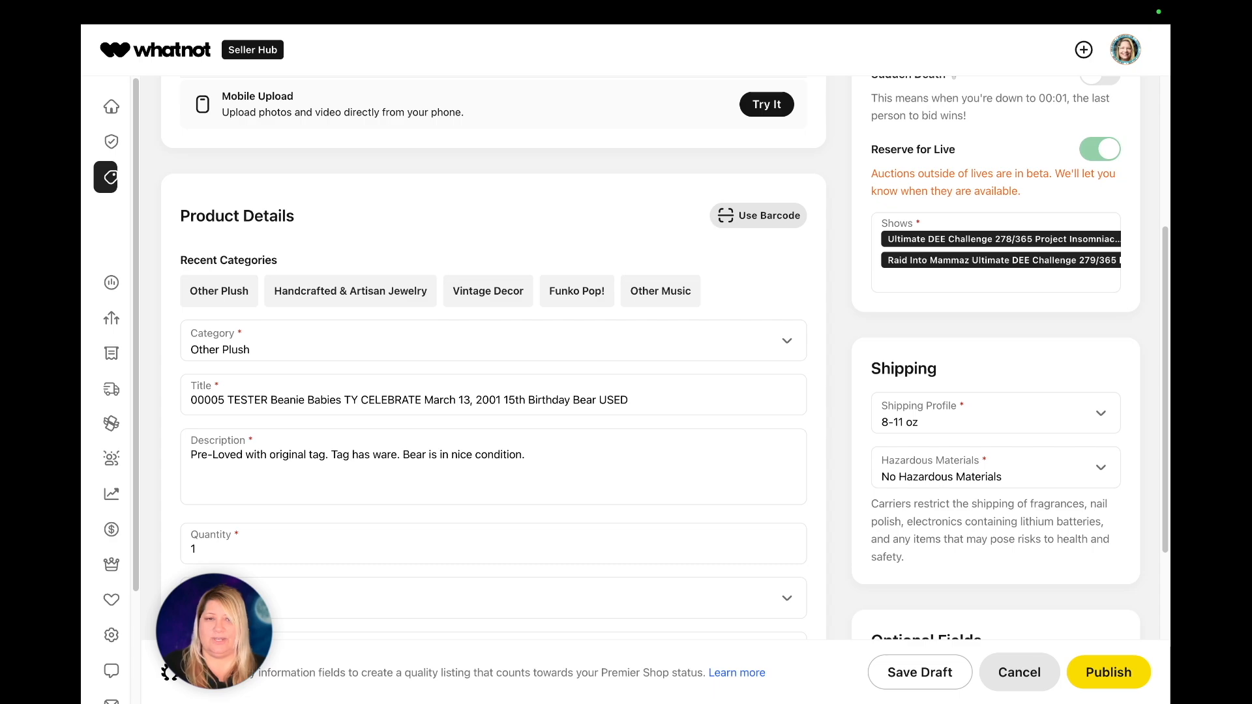
click(926, 673)
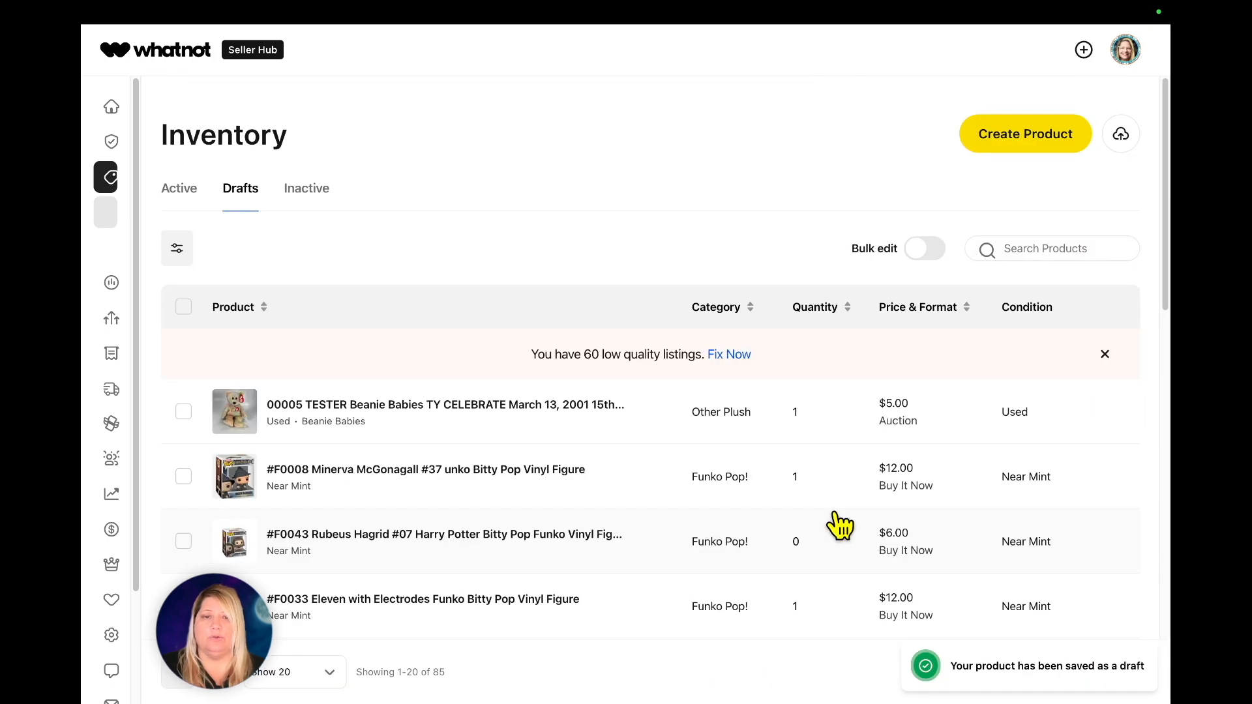
Duplicate the 00005 TESTER Beanie Babies draft
click(183, 411)
click(671, 601)
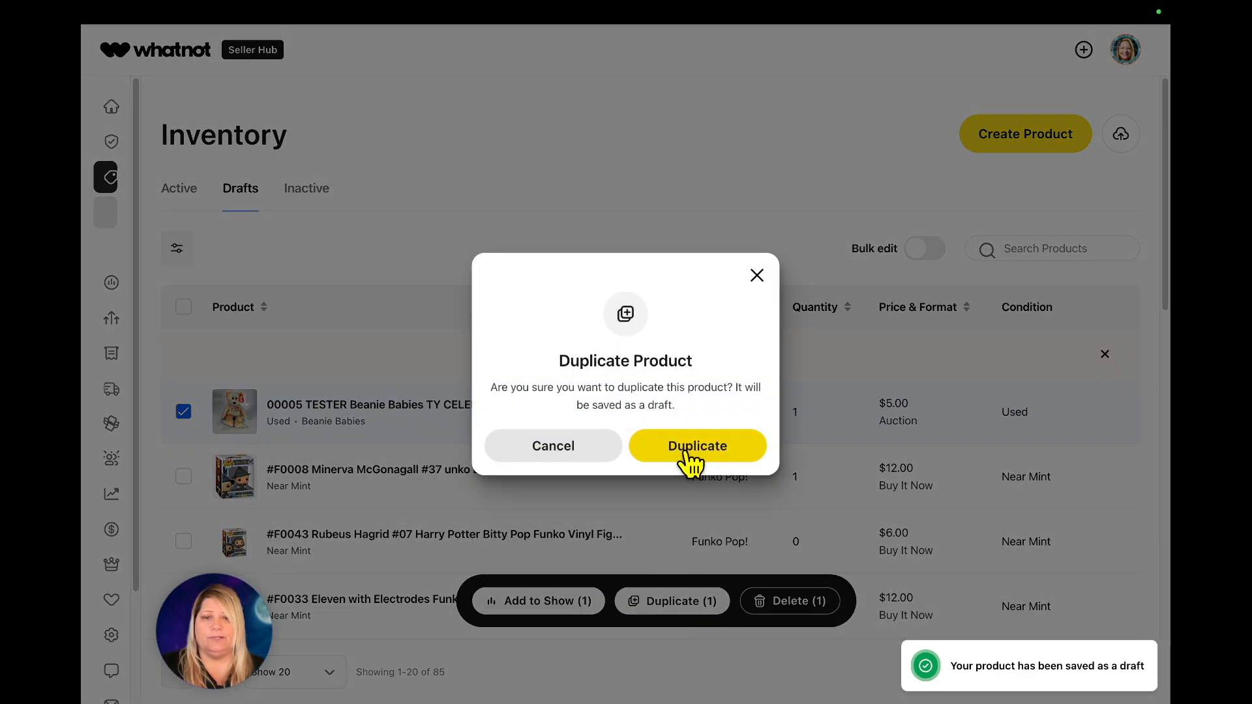
click(687, 447)
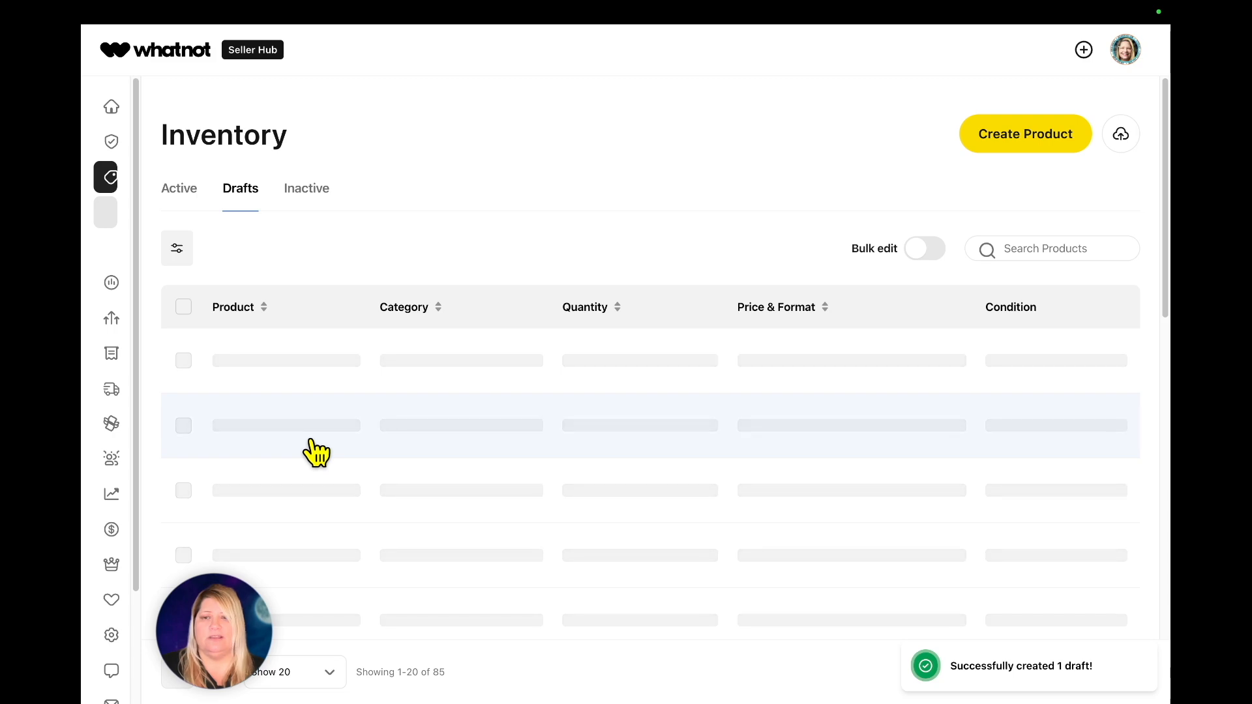
Duplicate both 00005 TESTER drafts together
click(183, 476)
click(183, 411)
click(678, 603)
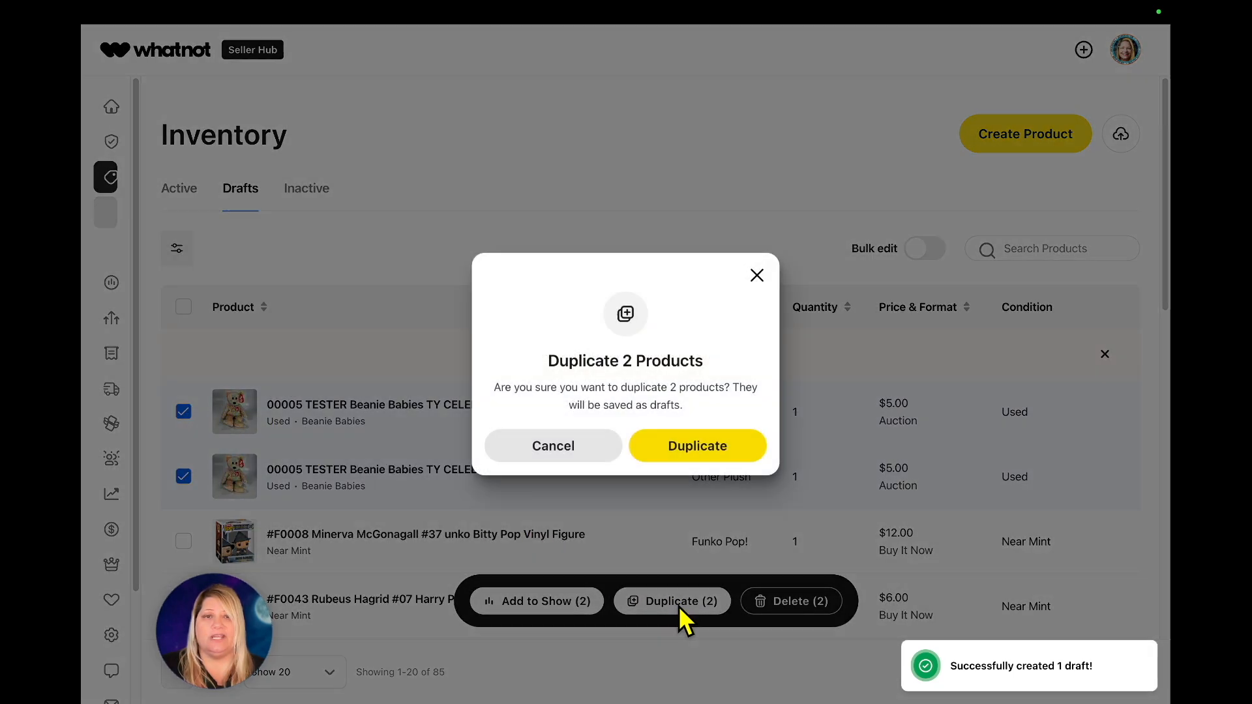
click(696, 450)
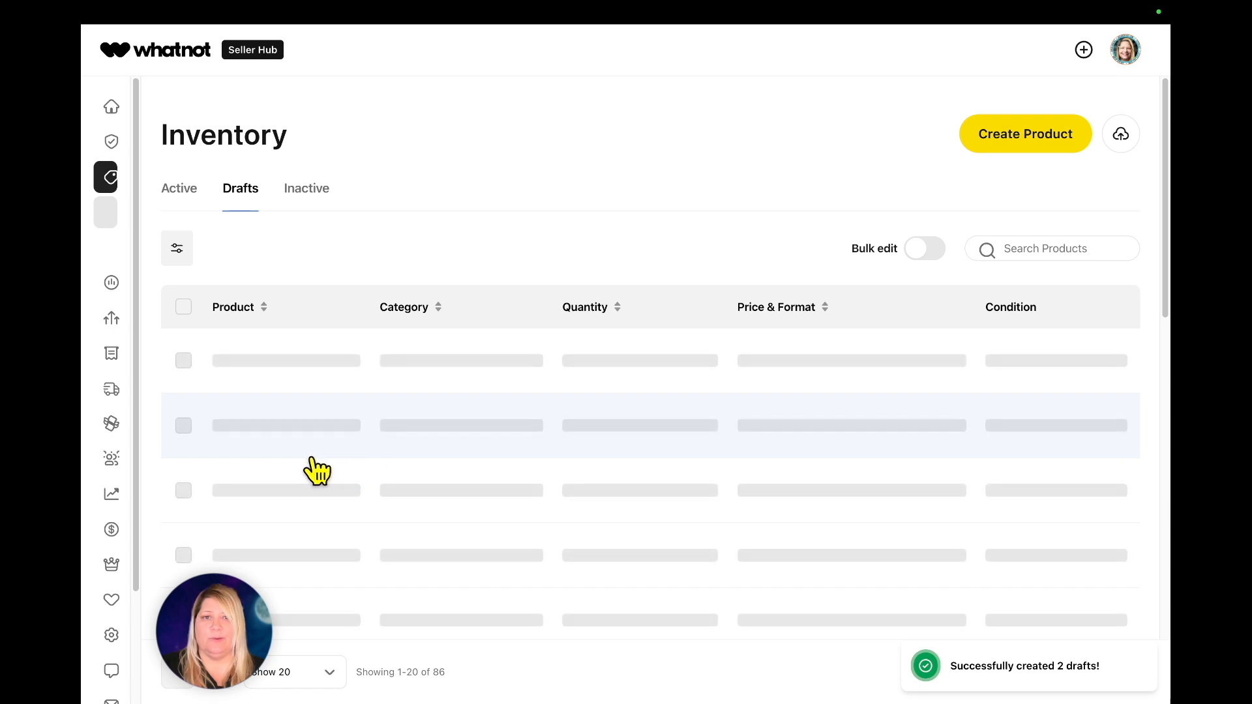
Duplicate all four 00005 TESTER drafts in one batch
scroll(209, 515, down, 2)
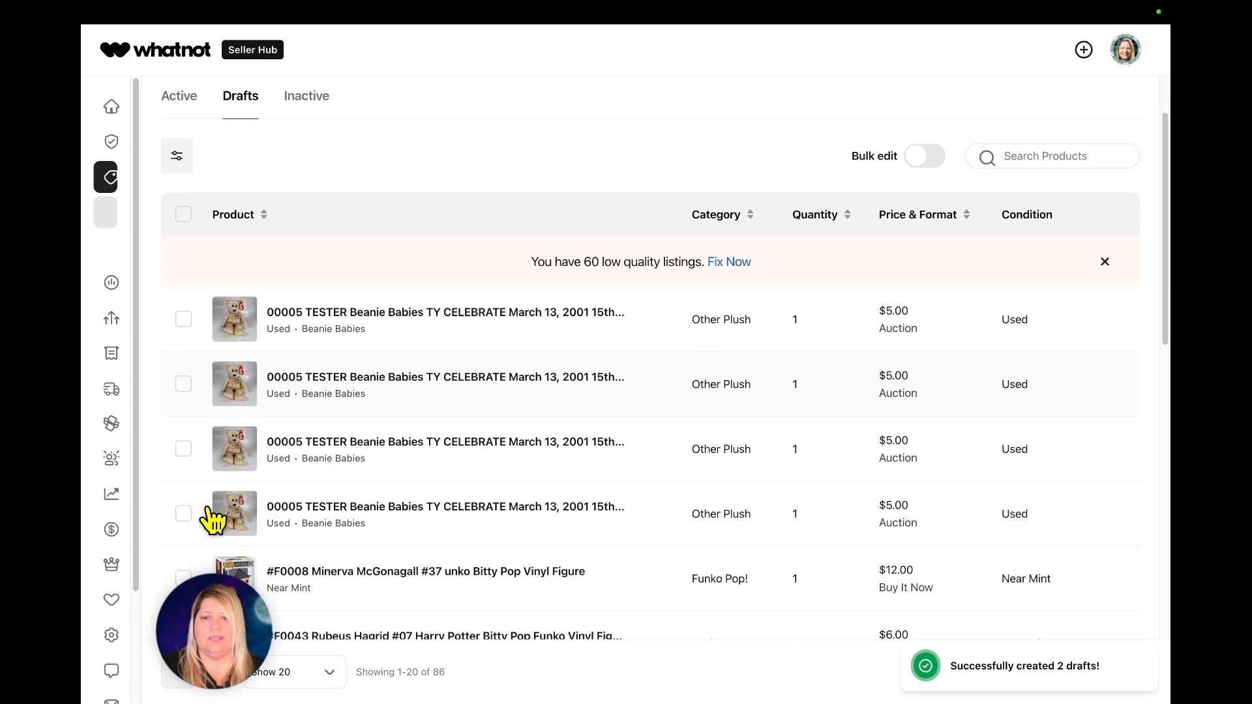
click(185, 493)
click(184, 429)
click(183, 364)
click(184, 299)
click(632, 610)
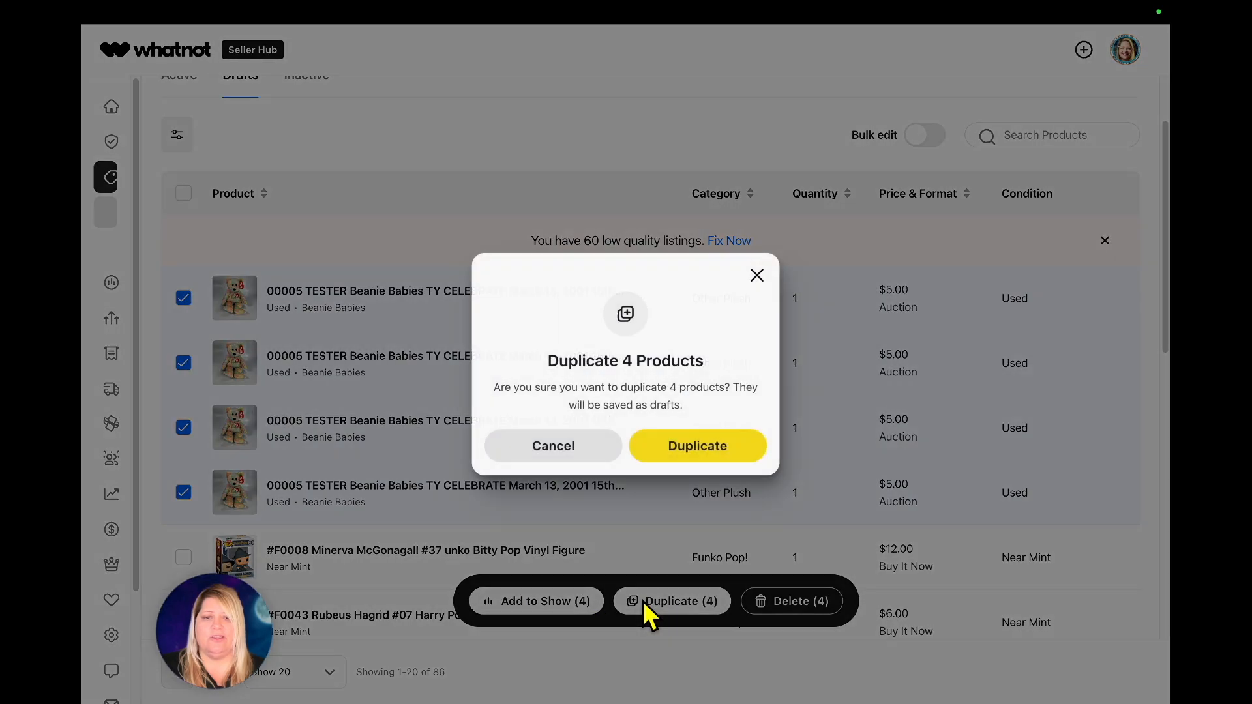
click(686, 449)
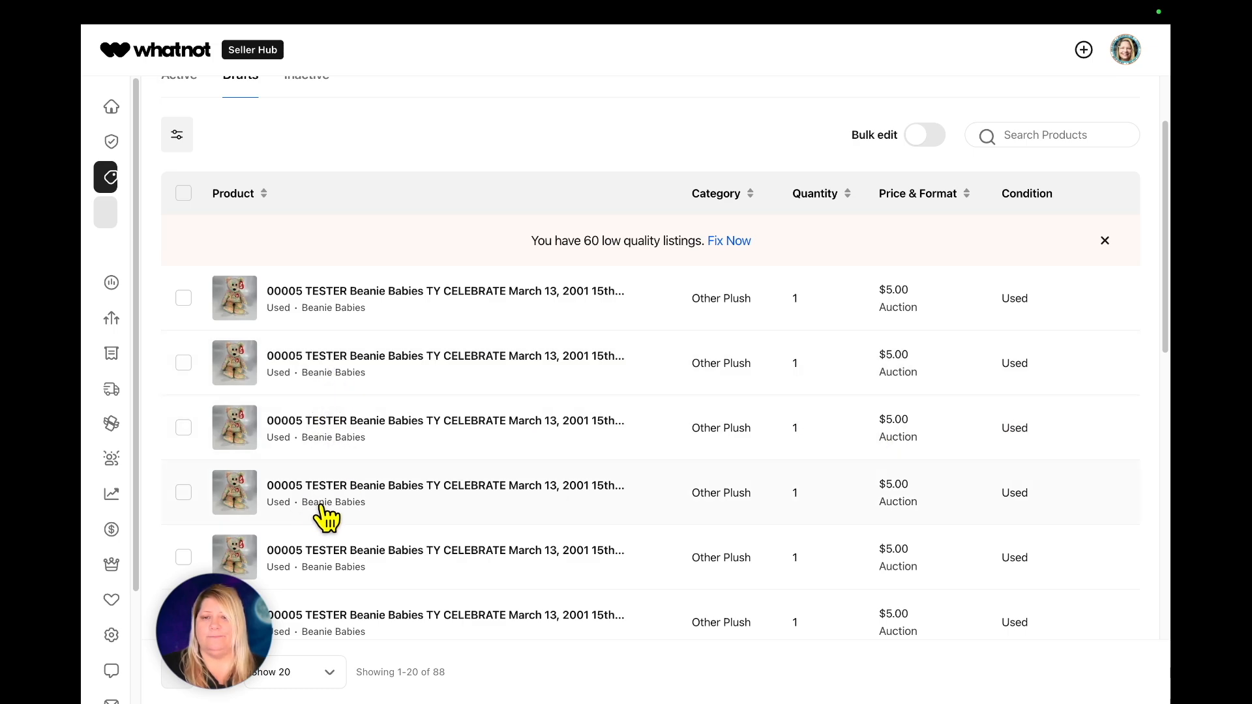
Open the first 00005 TESTER draft and replace all its photos with the red bear photo from the computer
click(308, 327)
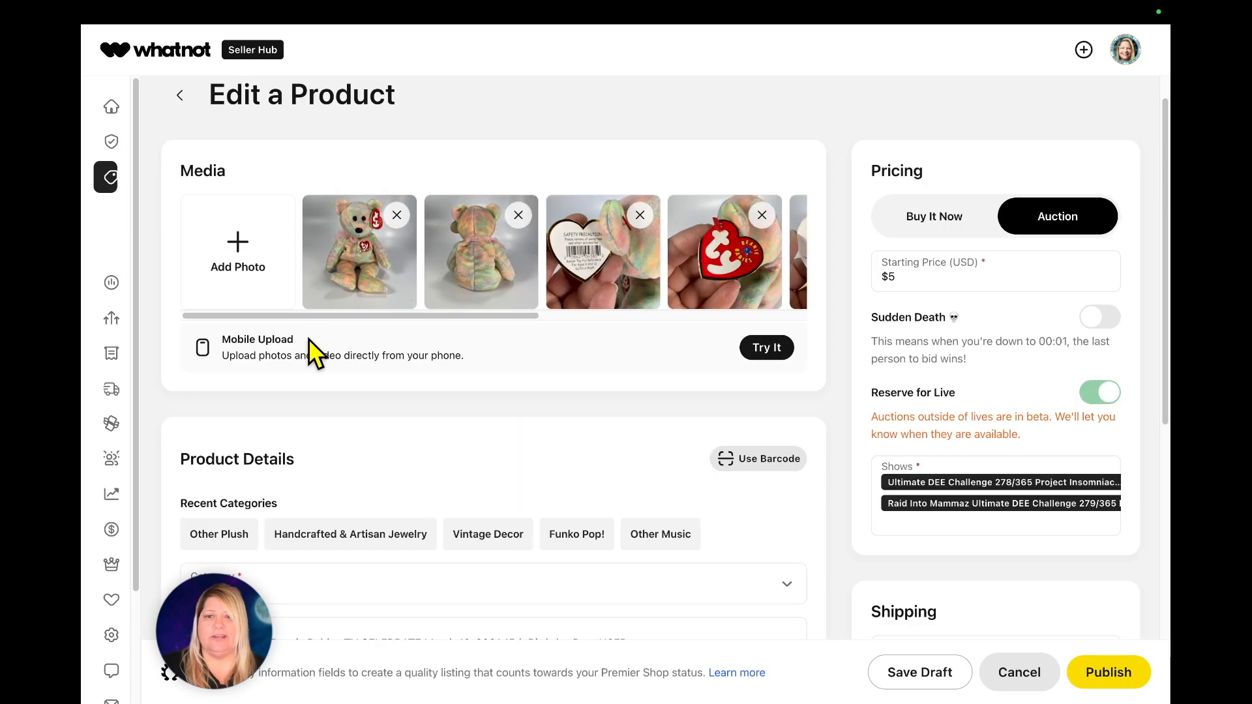
click(518, 216)
click(398, 217)
click(398, 216)
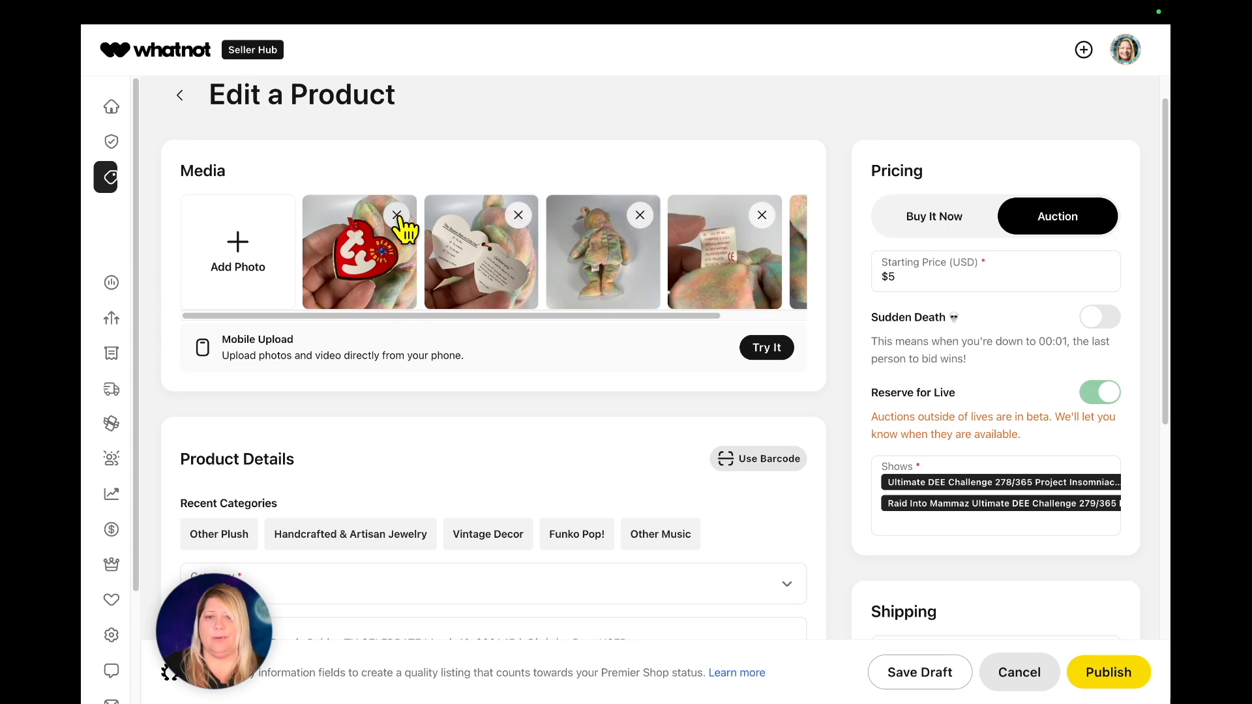
click(397, 217)
click(398, 217)
click(398, 216)
click(398, 217)
click(398, 217)
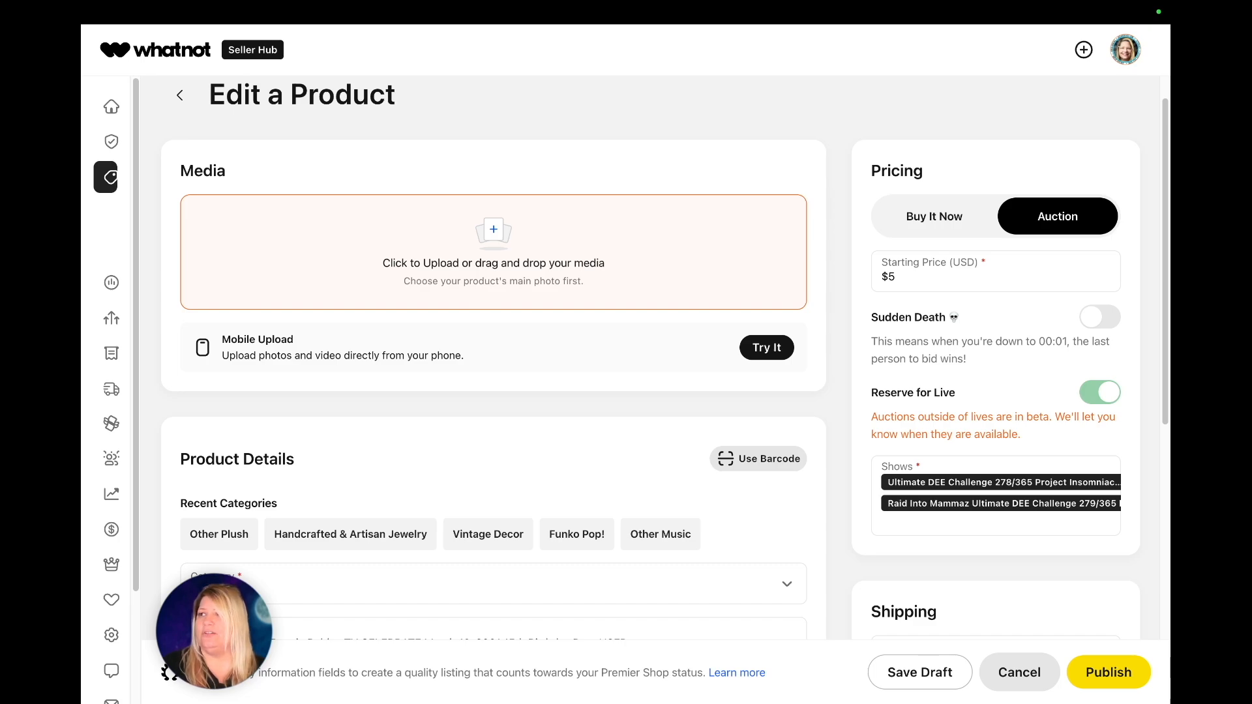
drag(288, 701, 360, 249)
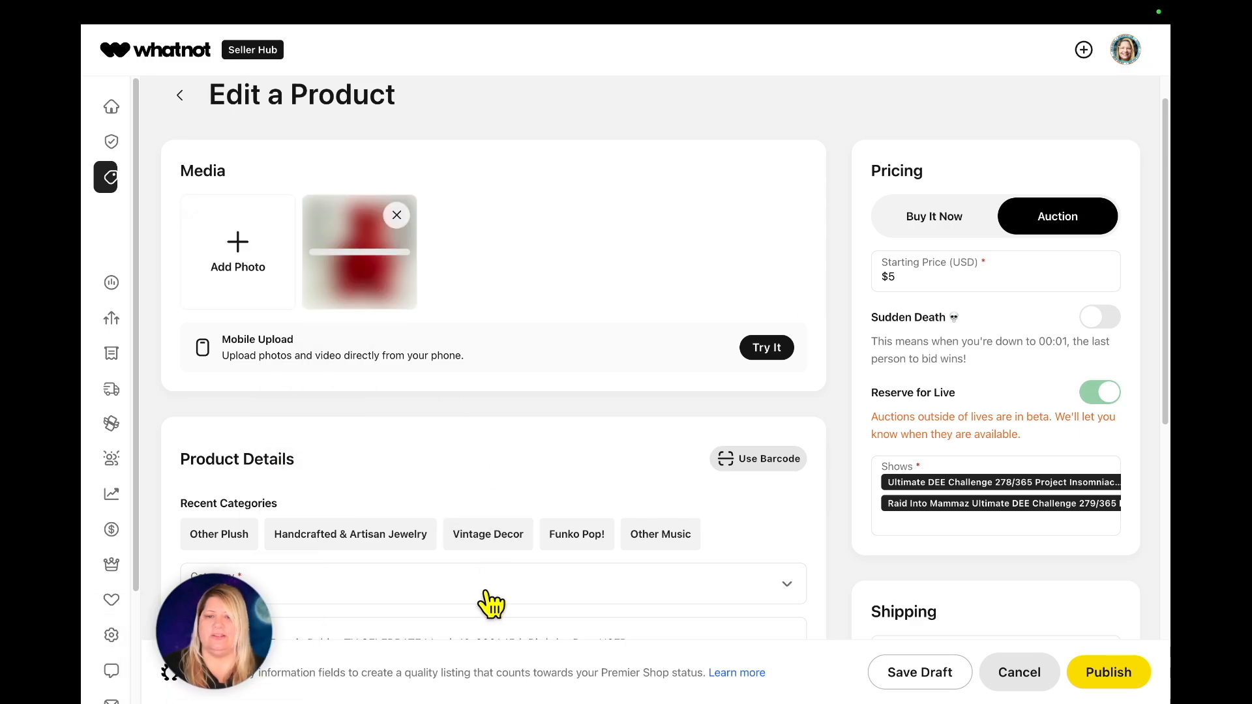
Retitle the red bear draft "00006 TESTER Beanie Babies TY Red Valentine's Day Feb 24, 2002" and publish it
scroll(490, 602, down, 6)
click(219, 180)
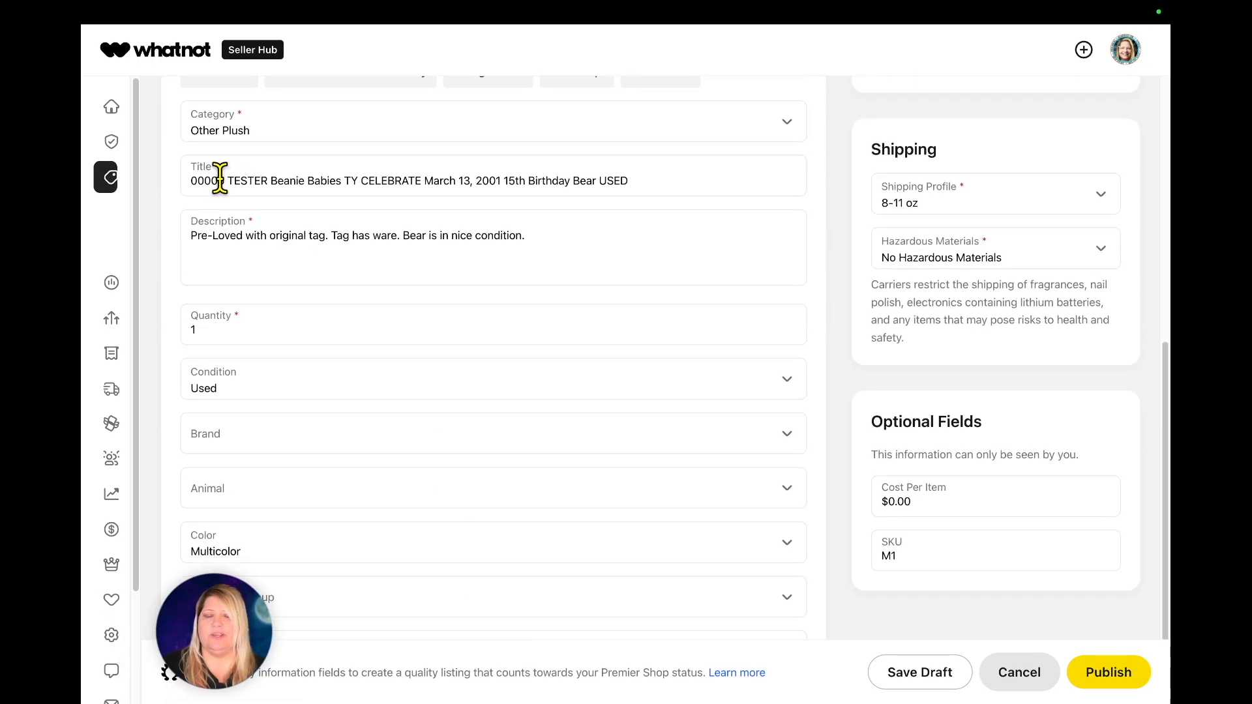
key(shift+Right)
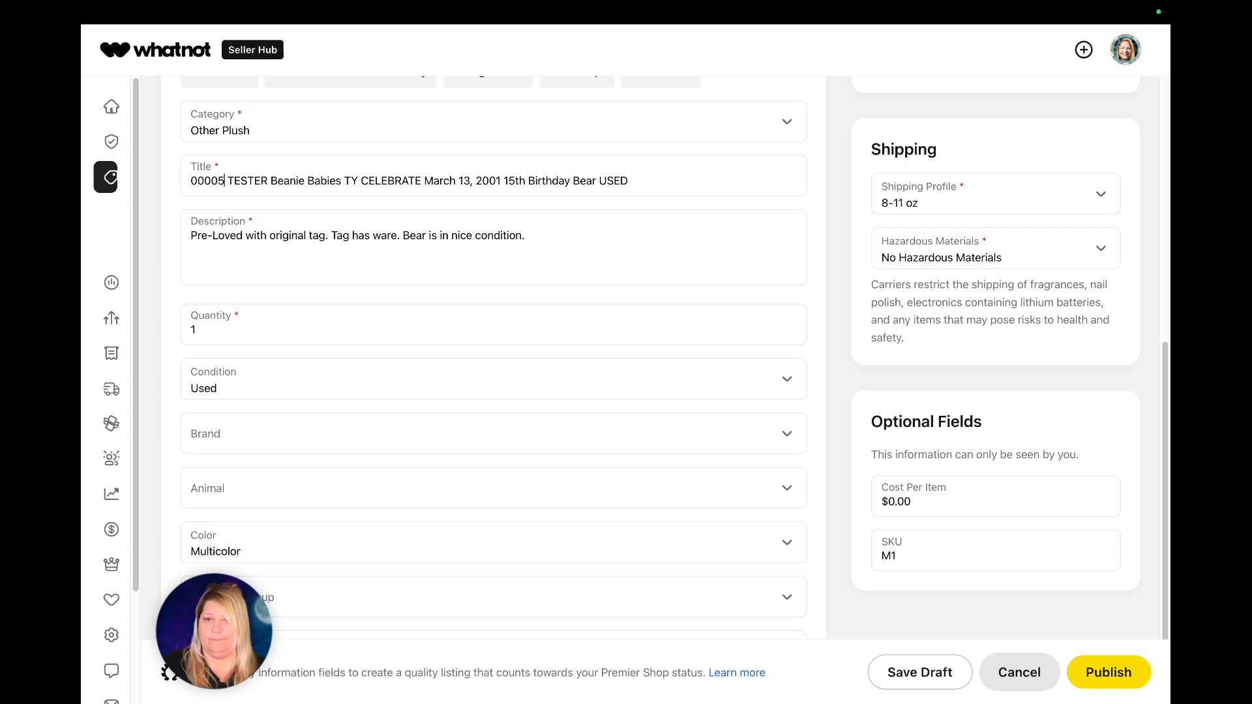
text(6)
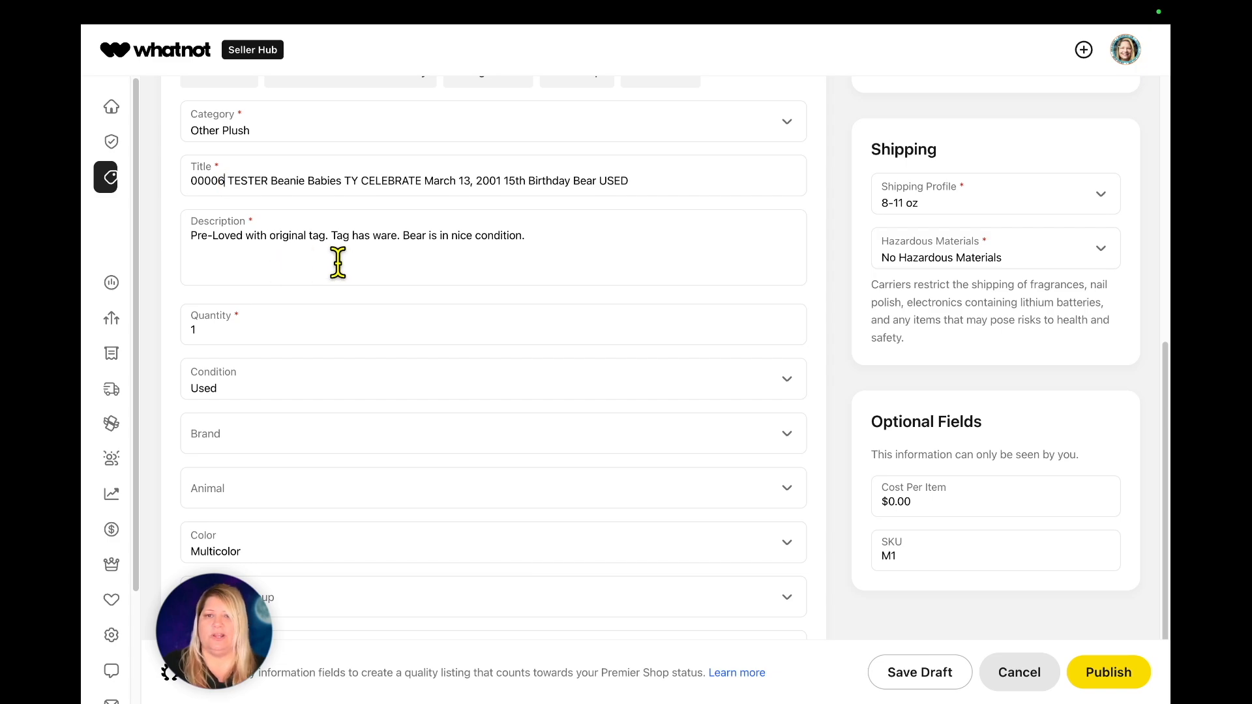
drag(359, 181, 447, 209)
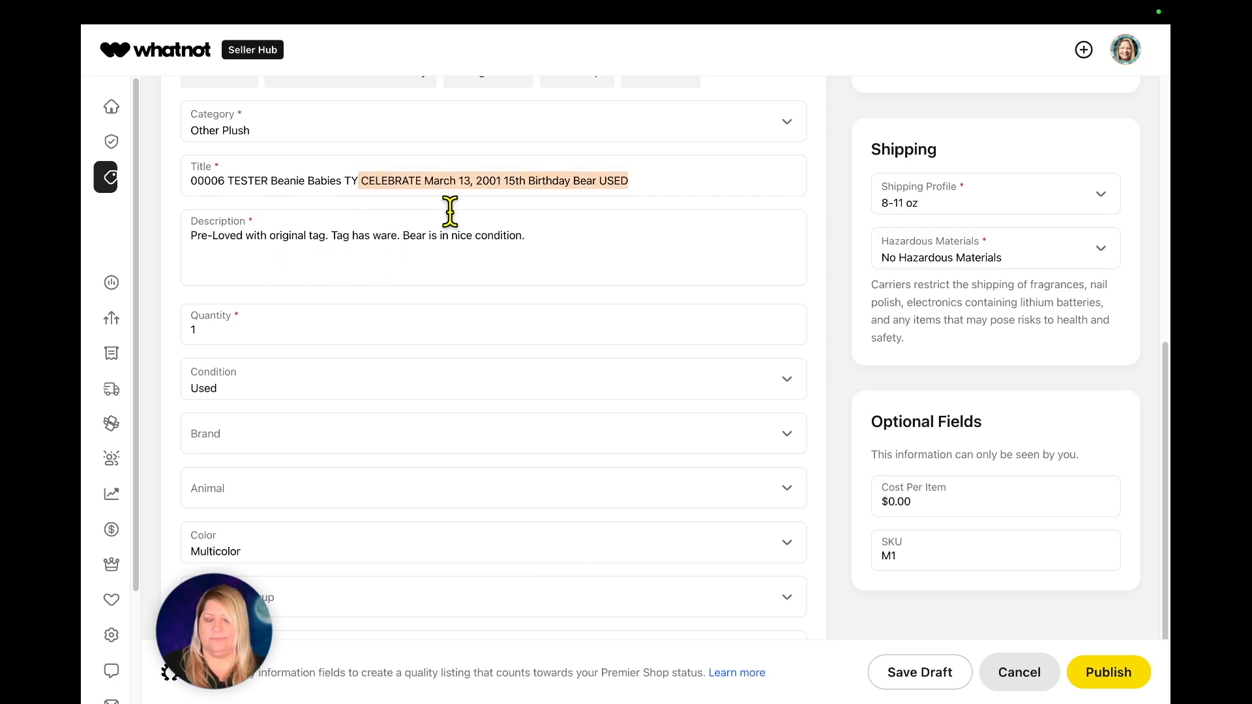
key(BackSpace)
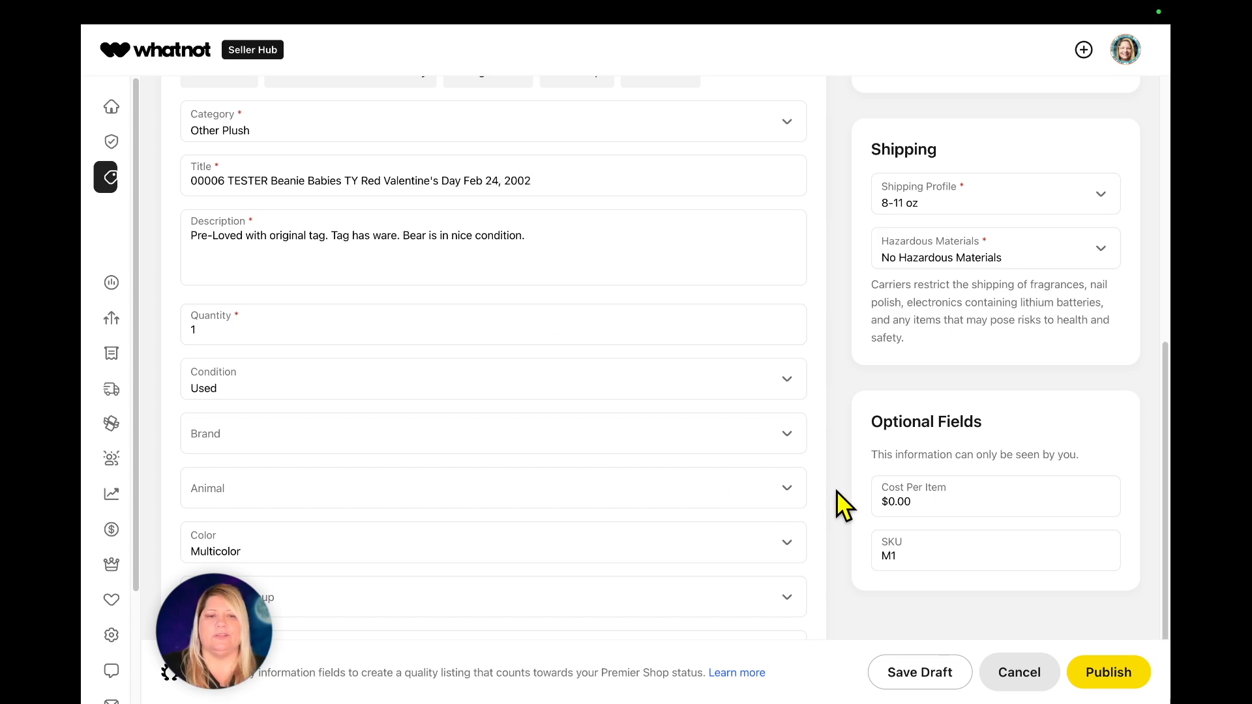
scroll(839, 494, down, 1)
scroll(839, 494, up, 10)
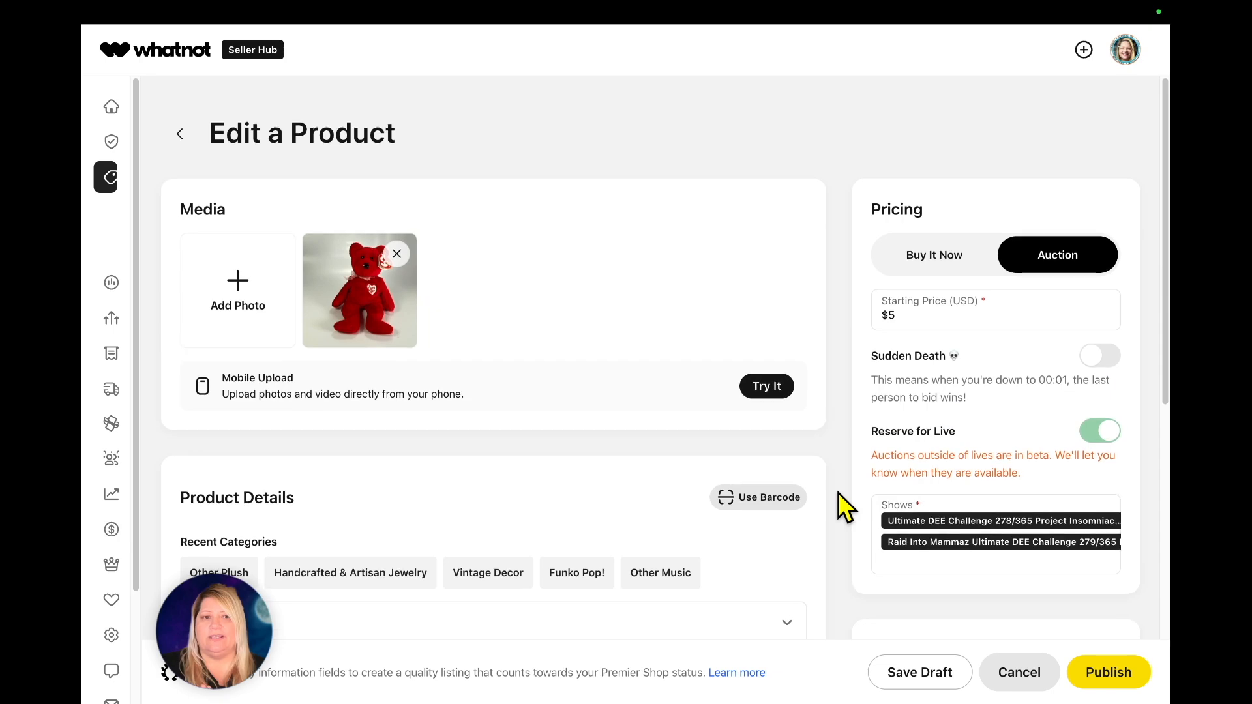
click(1086, 673)
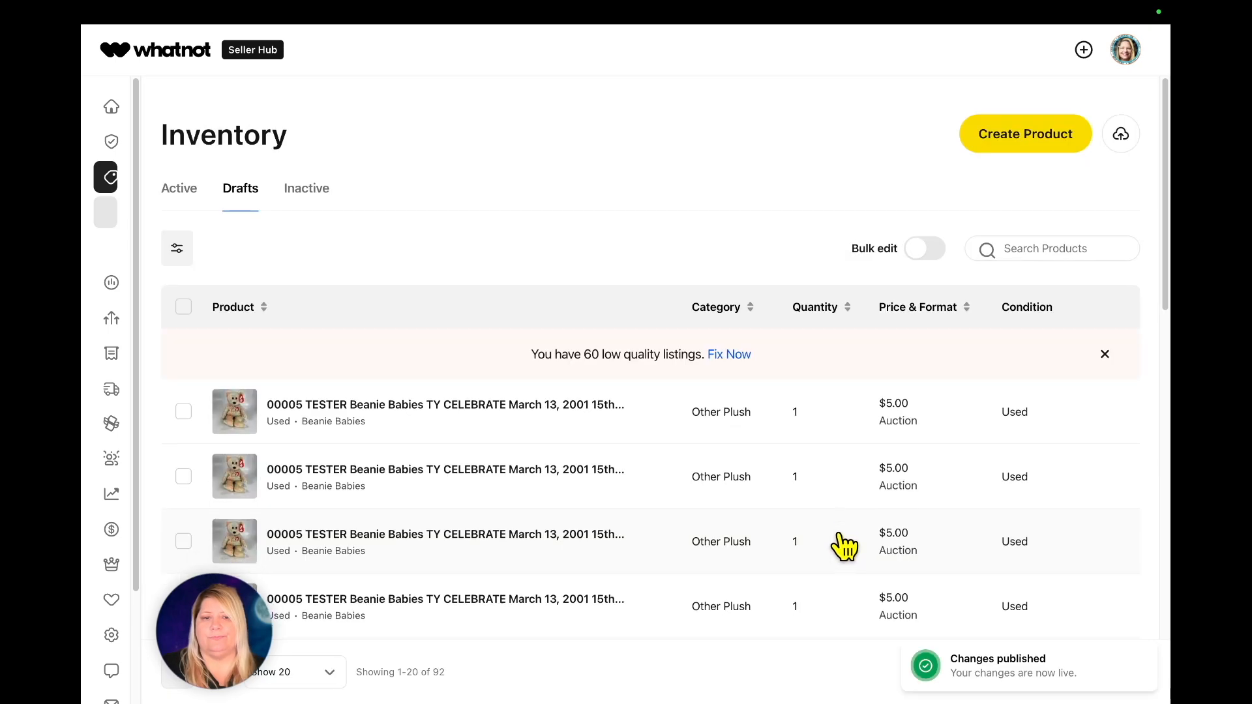
scroll(555, 511, down, 5)
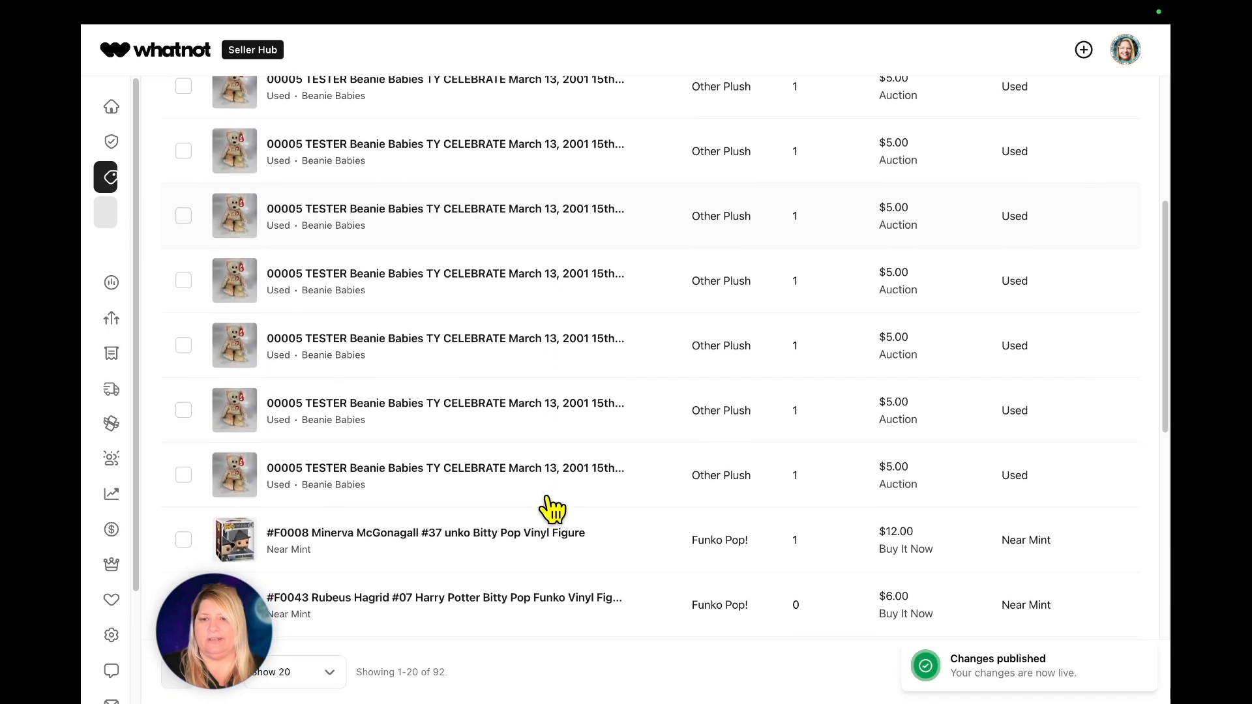
click(184, 474)
click(183, 409)
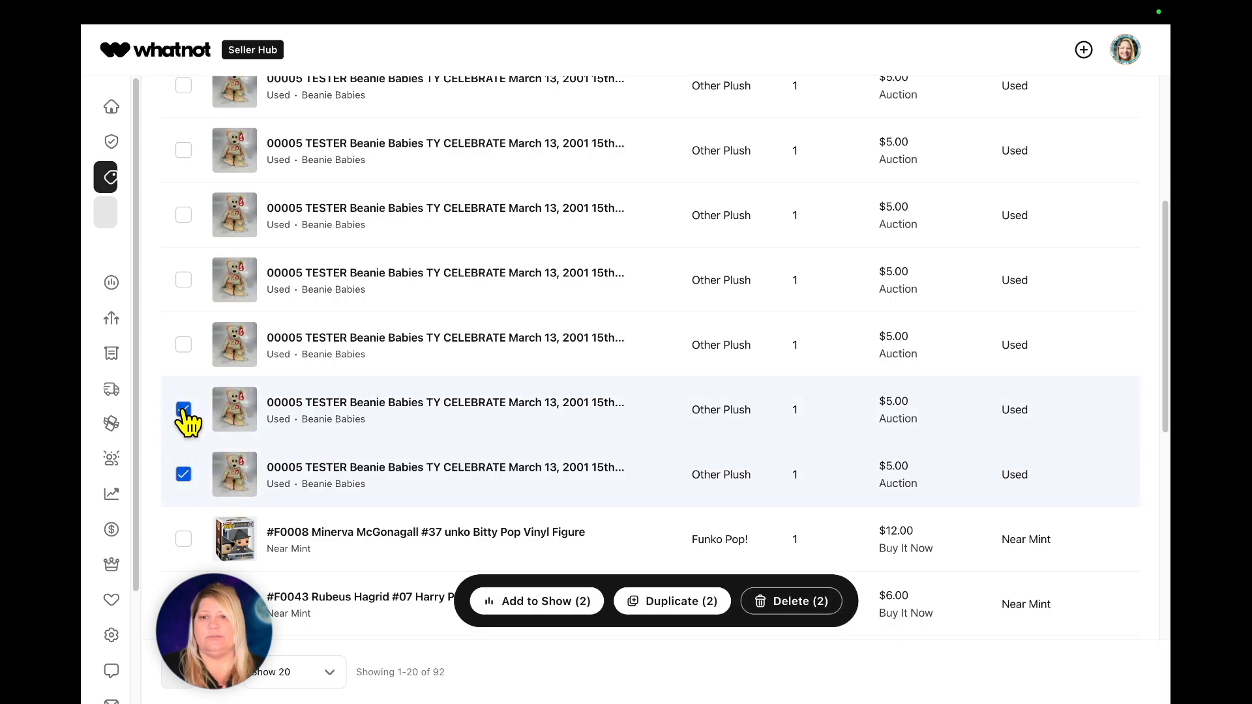
click(180, 345)
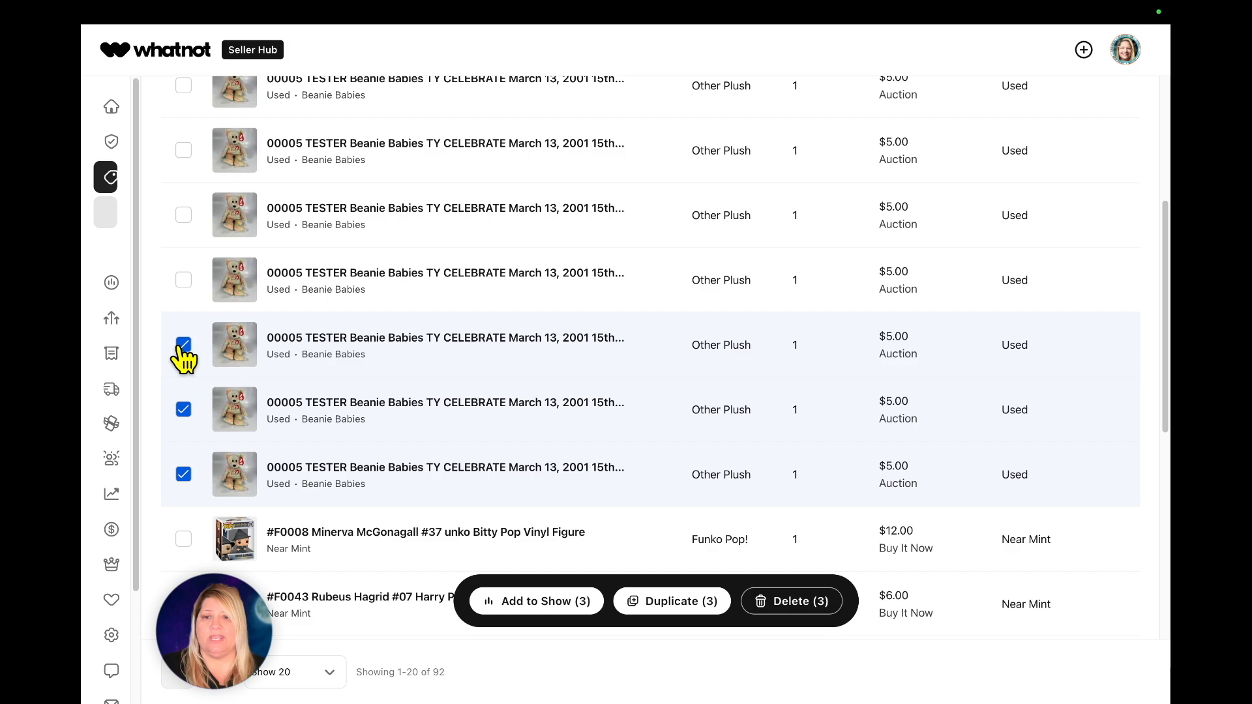
click(308, 679)
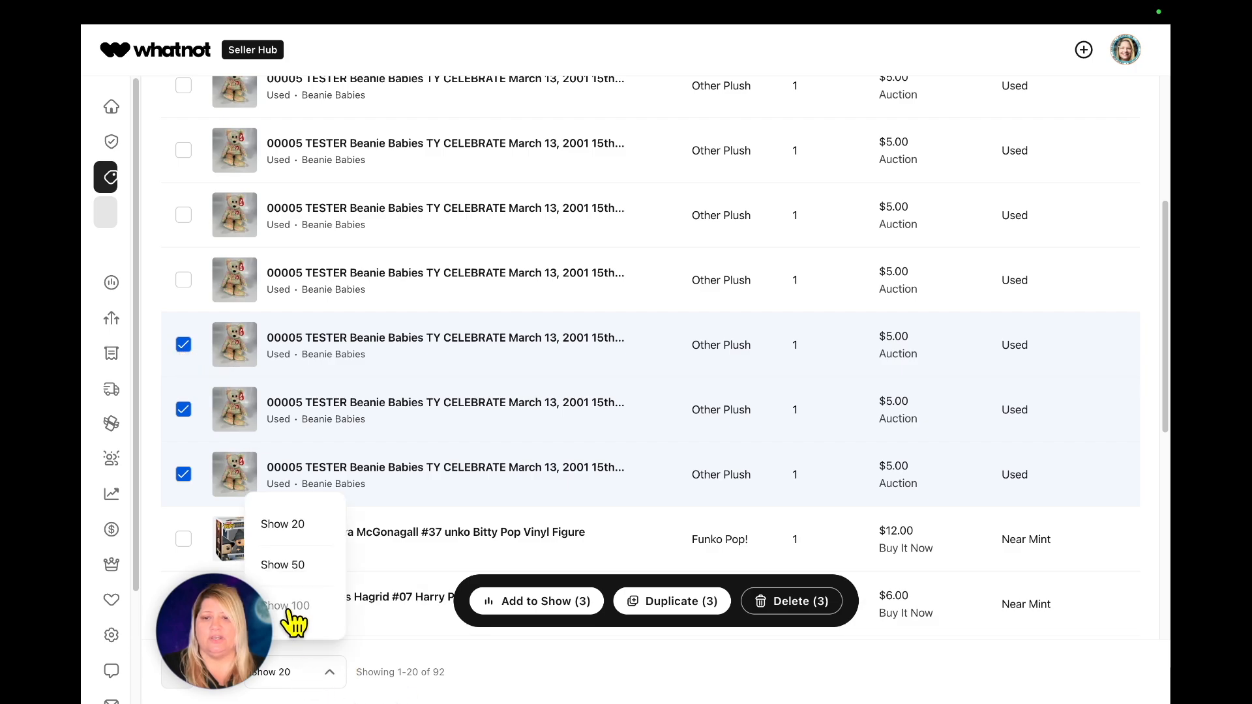
click(287, 577)
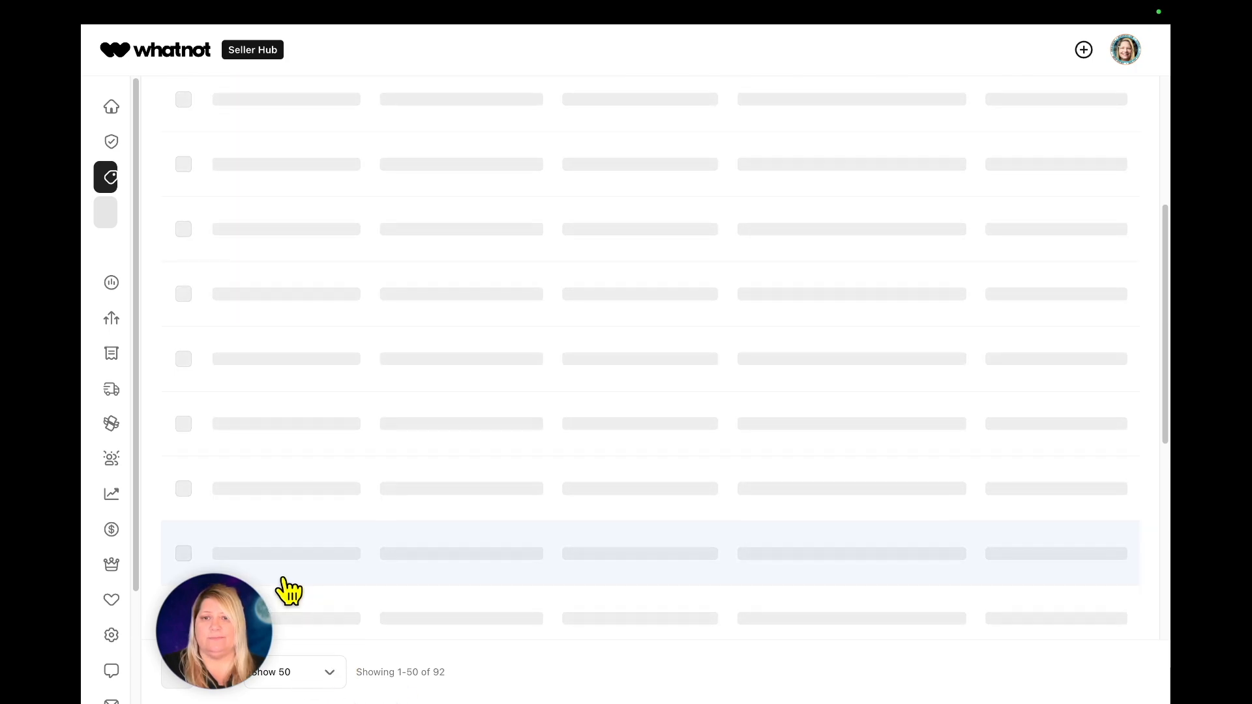
click(326, 675)
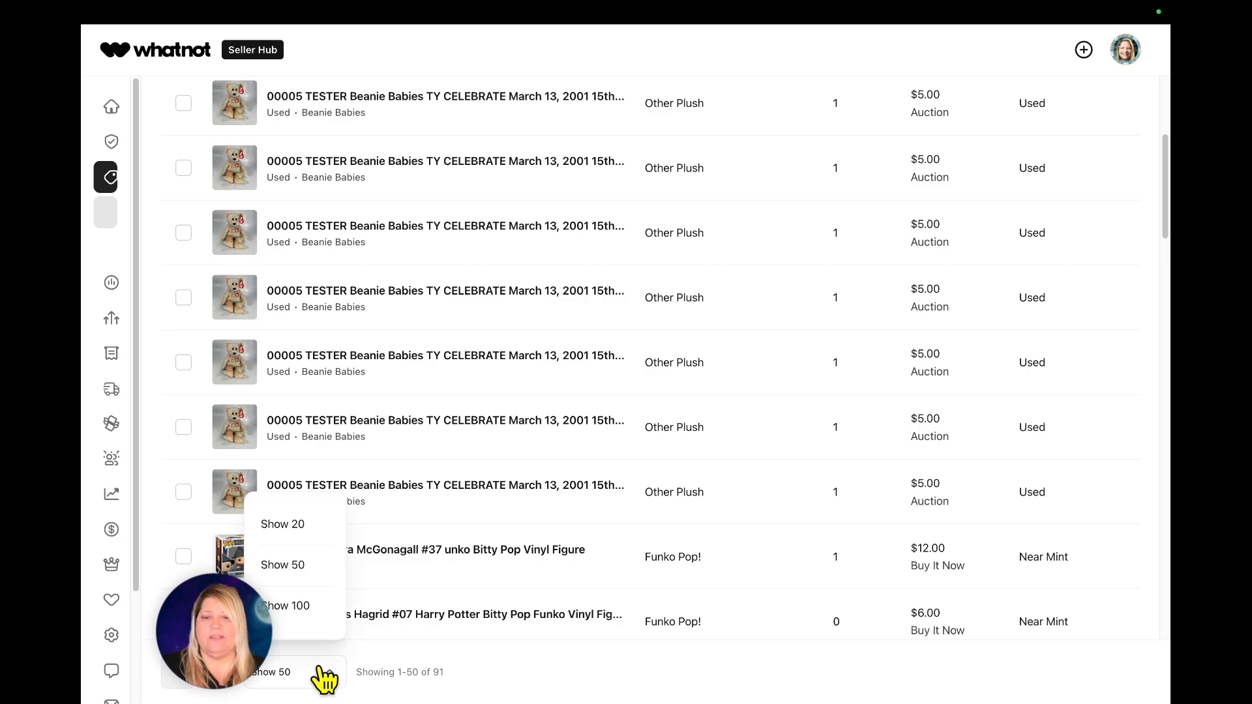
click(302, 532)
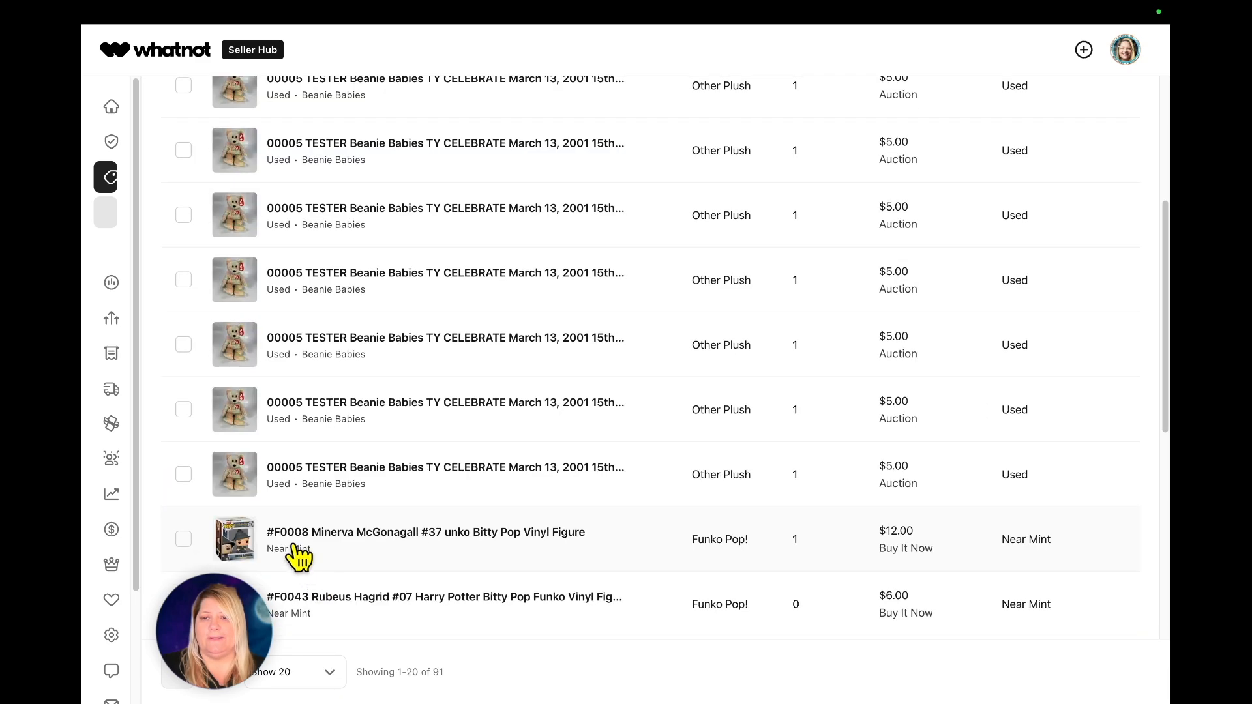
Select all seven remaining 00005 TESTER drafts and add them to the first listed show
click(183, 474)
click(183, 409)
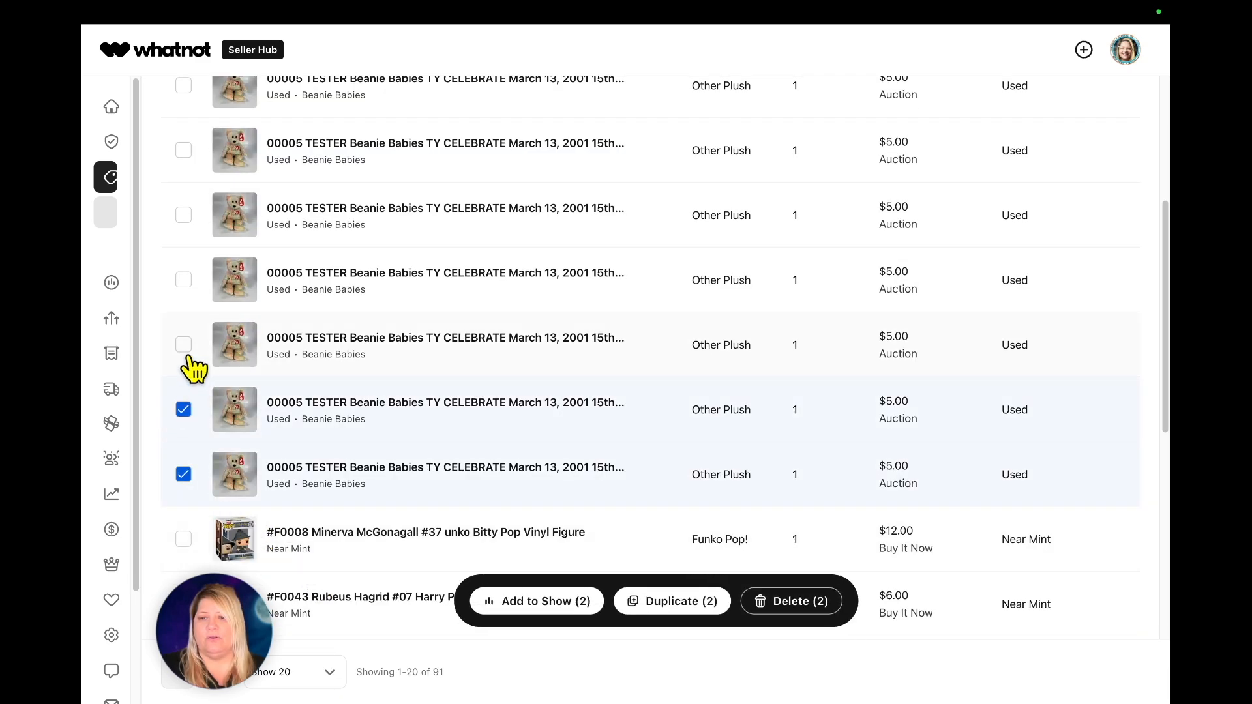
click(183, 344)
click(184, 280)
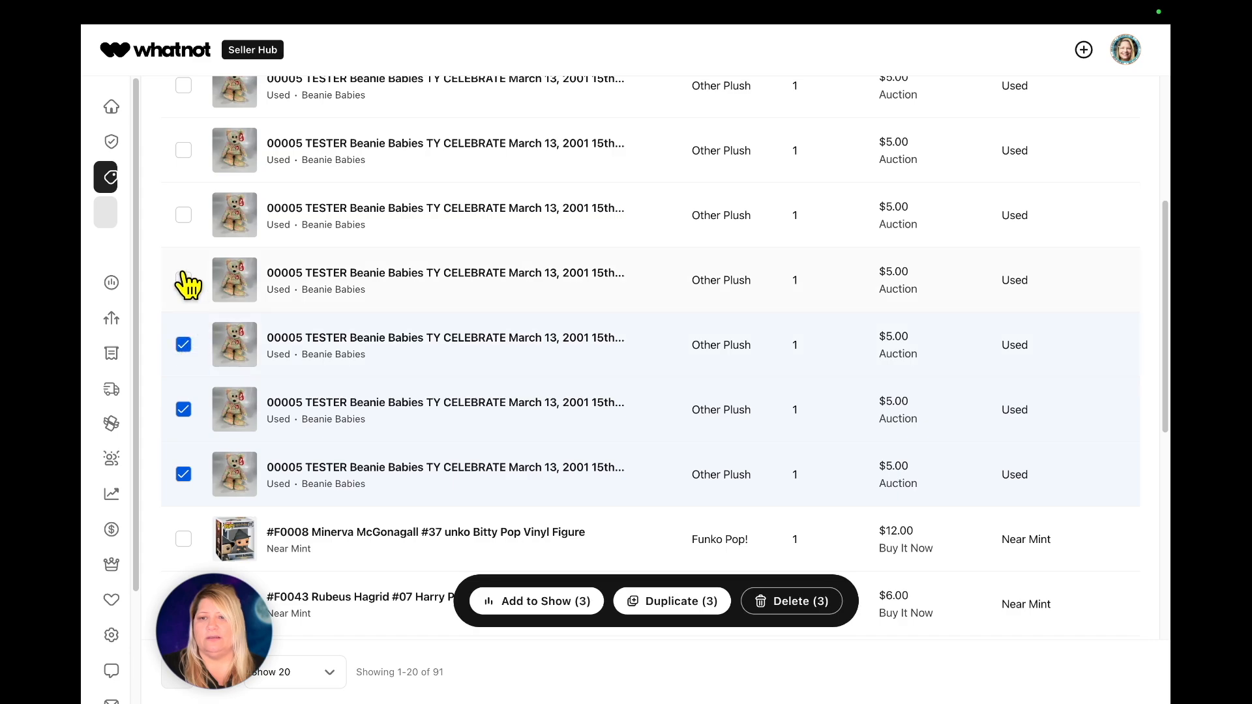
click(183, 215)
click(184, 150)
scroll(212, 229, up, 4)
click(185, 323)
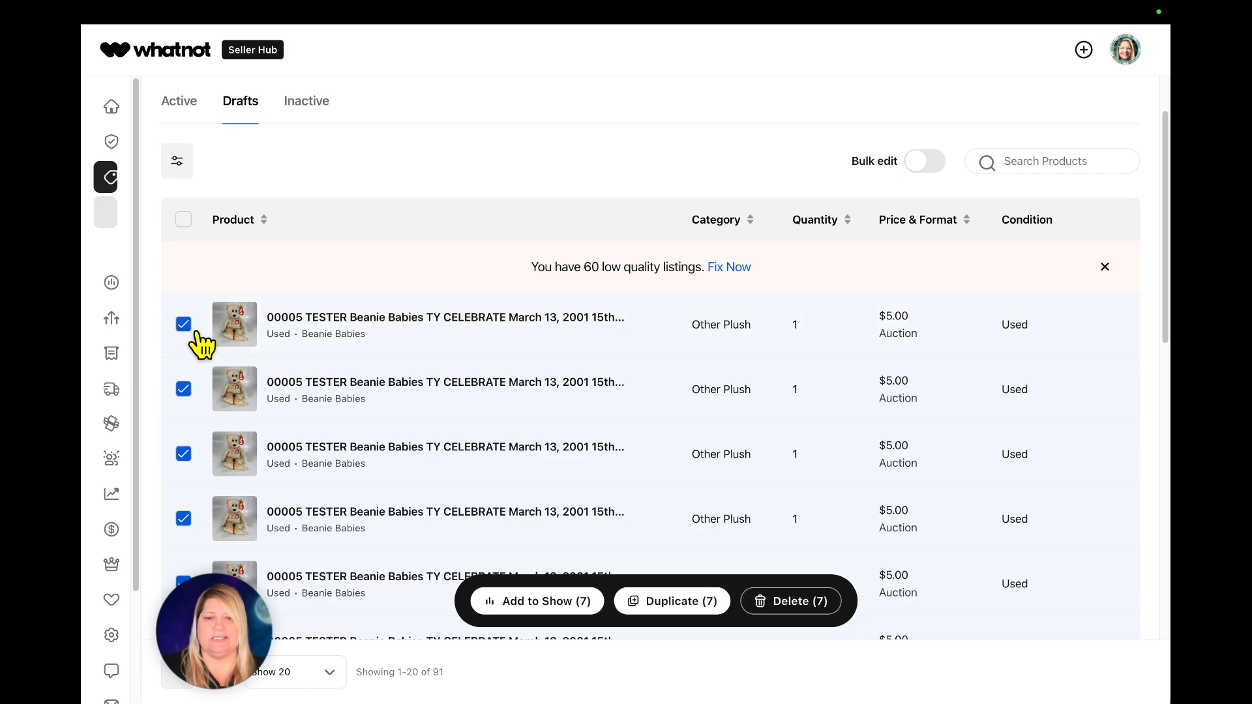
click(535, 603)
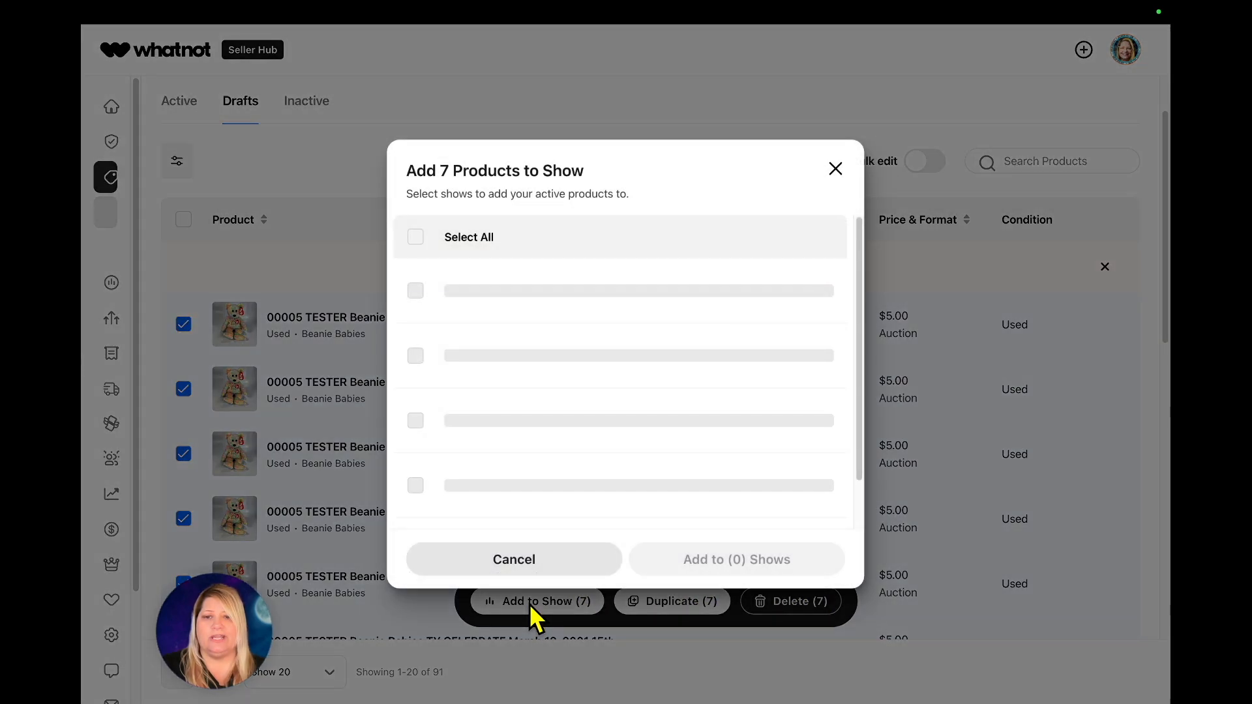
click(415, 290)
click(783, 559)
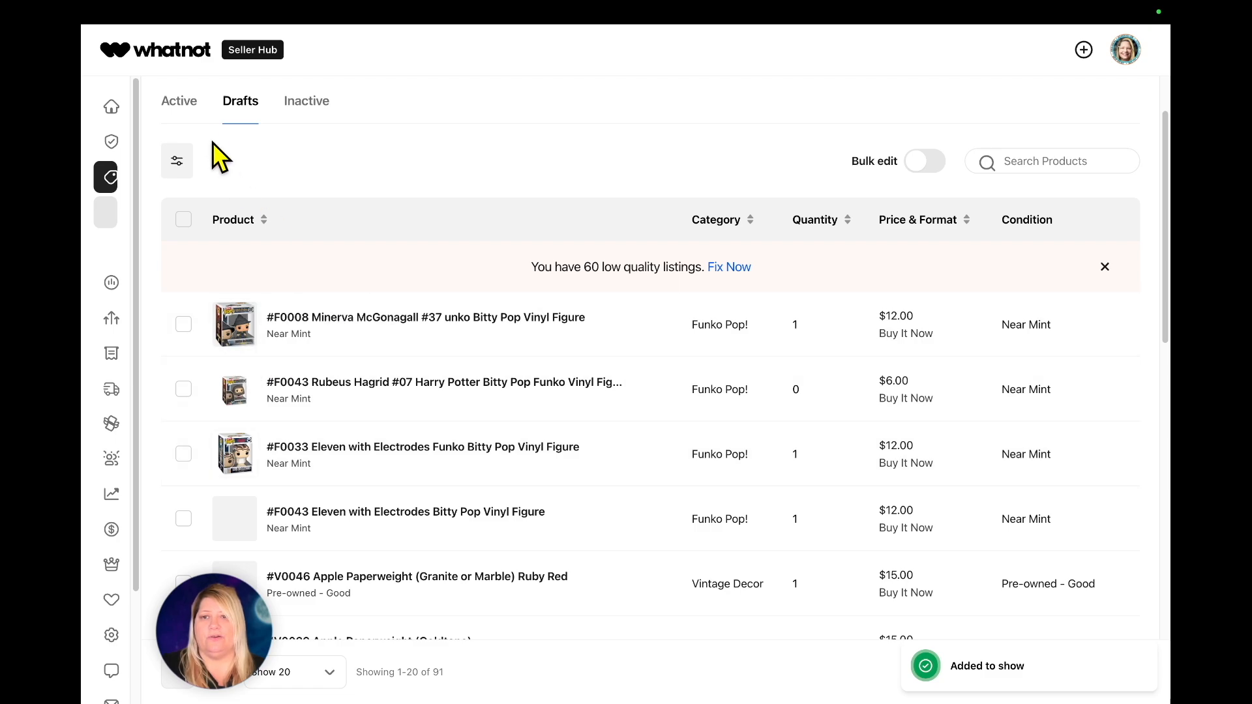
Review the active Beanie Babies listings and their show assignments, and check the remaining drafts
click(182, 105)
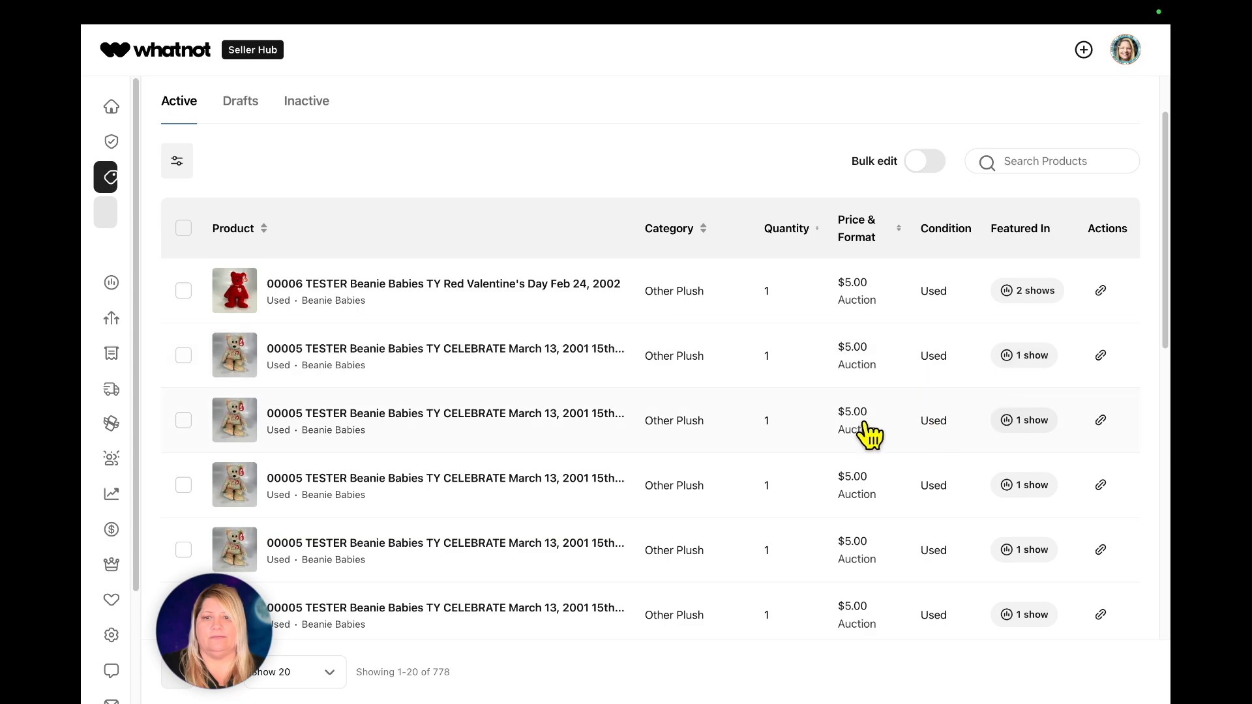
scroll(867, 433, down, 5)
scroll(870, 436, down, 5)
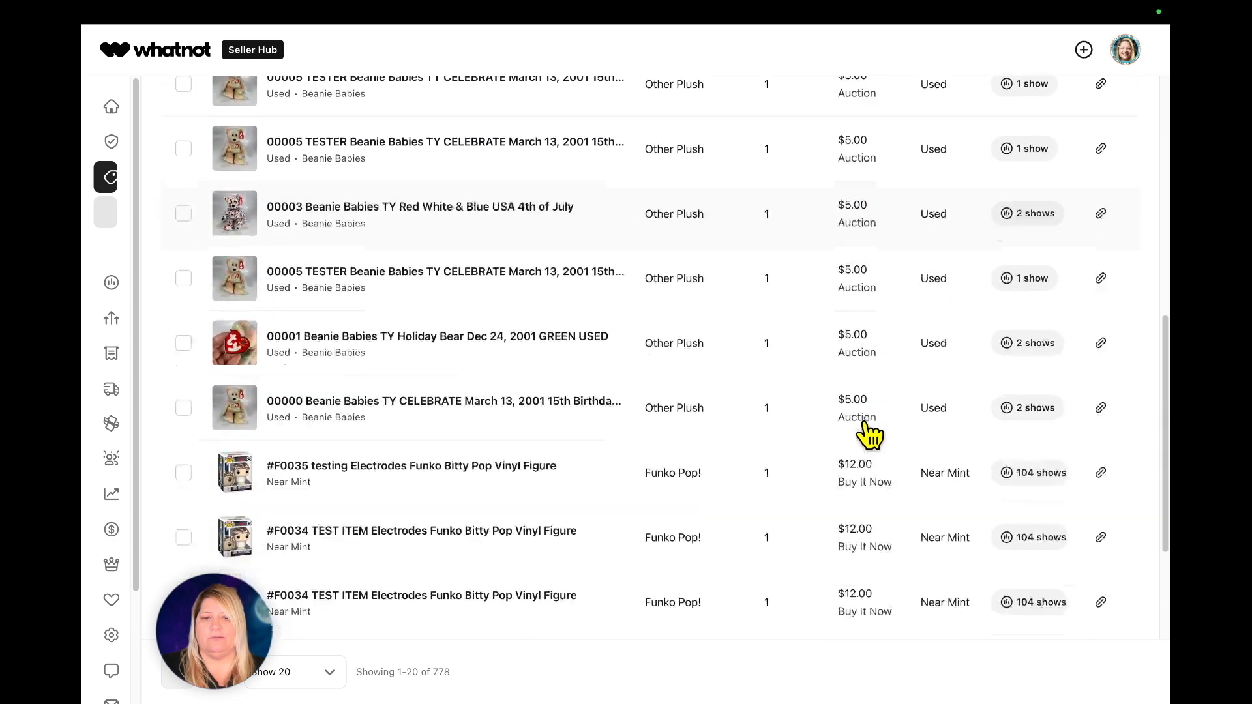
scroll(867, 433, up, 10)
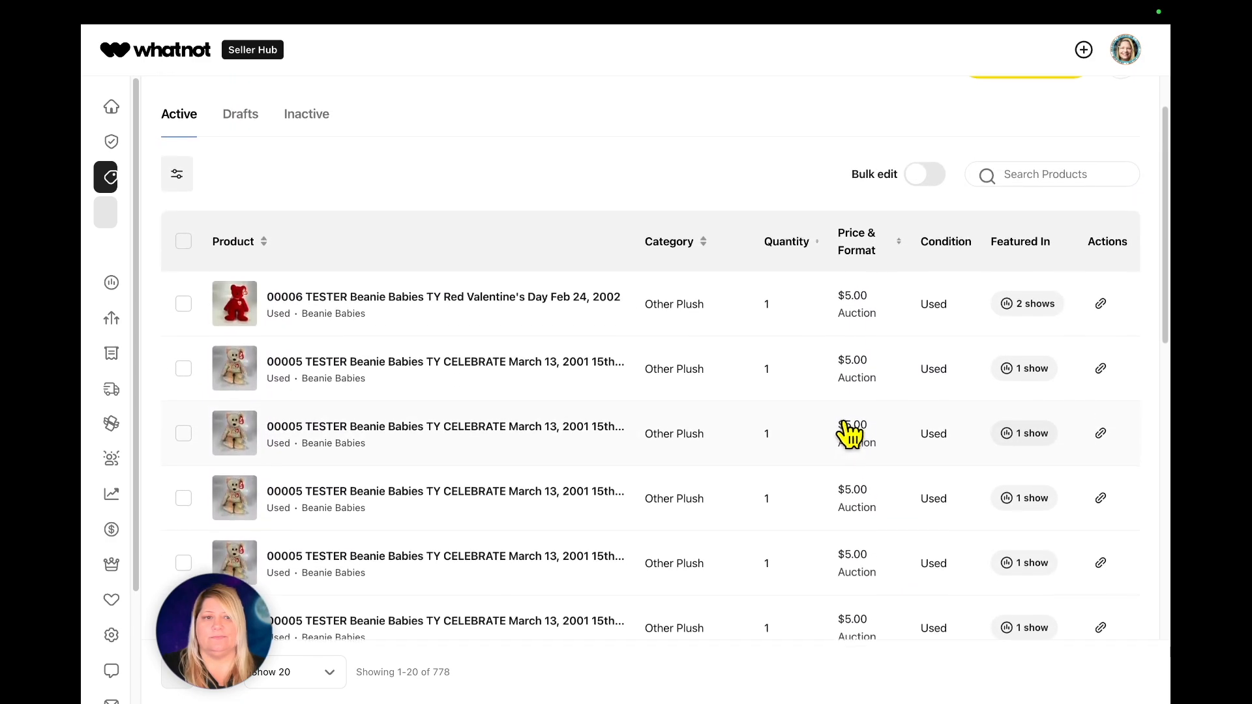
mouse_move(1051, 323)
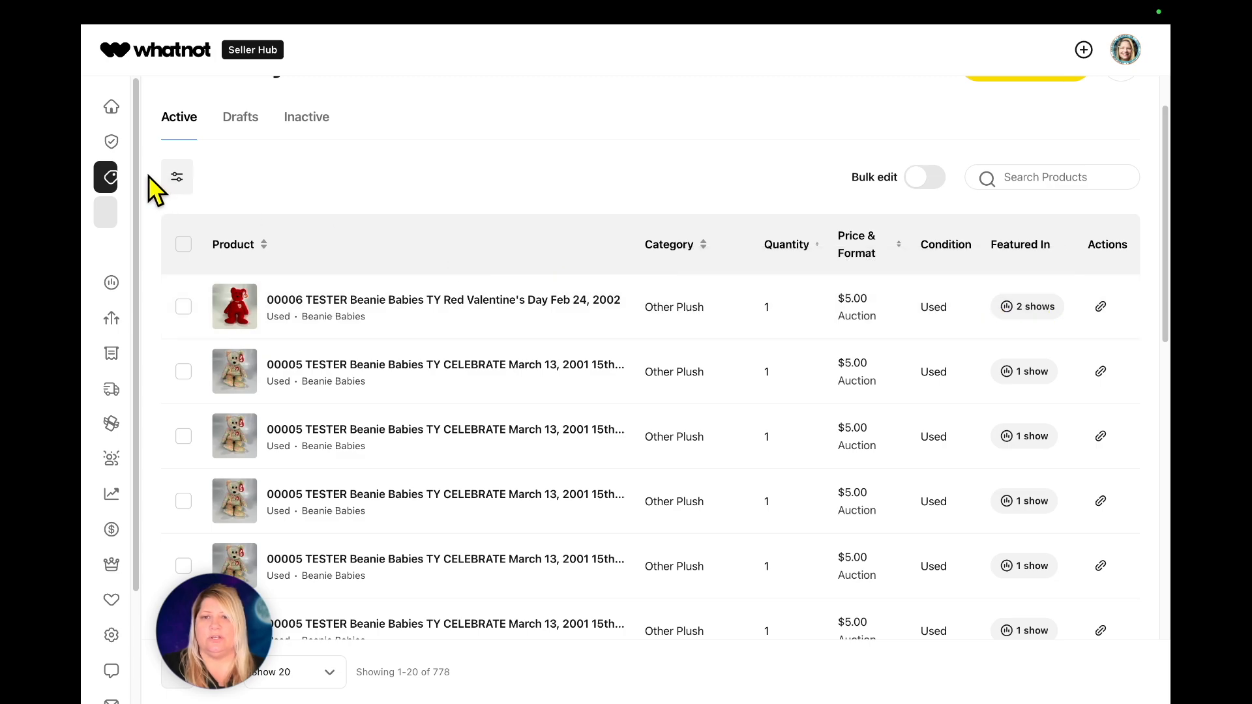
click(240, 124)
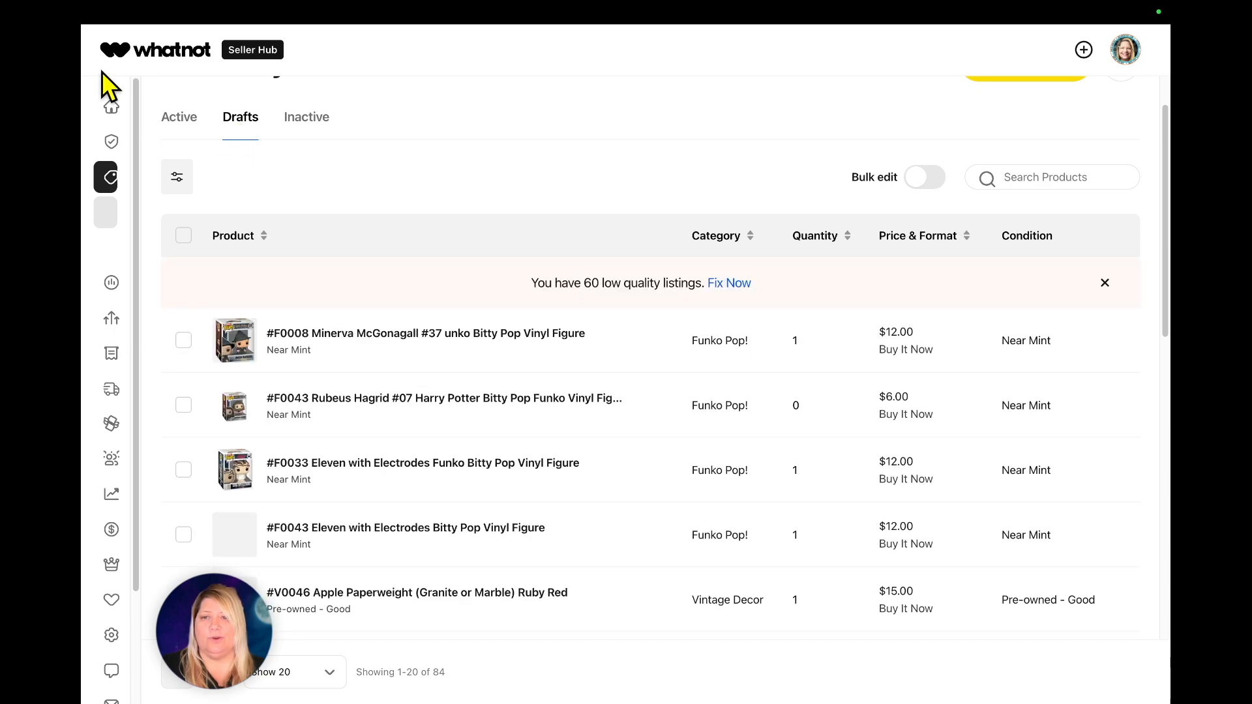
Duplicate the active 00006 TESTER red Valentine's Day bear listing as a draft
click(176, 124)
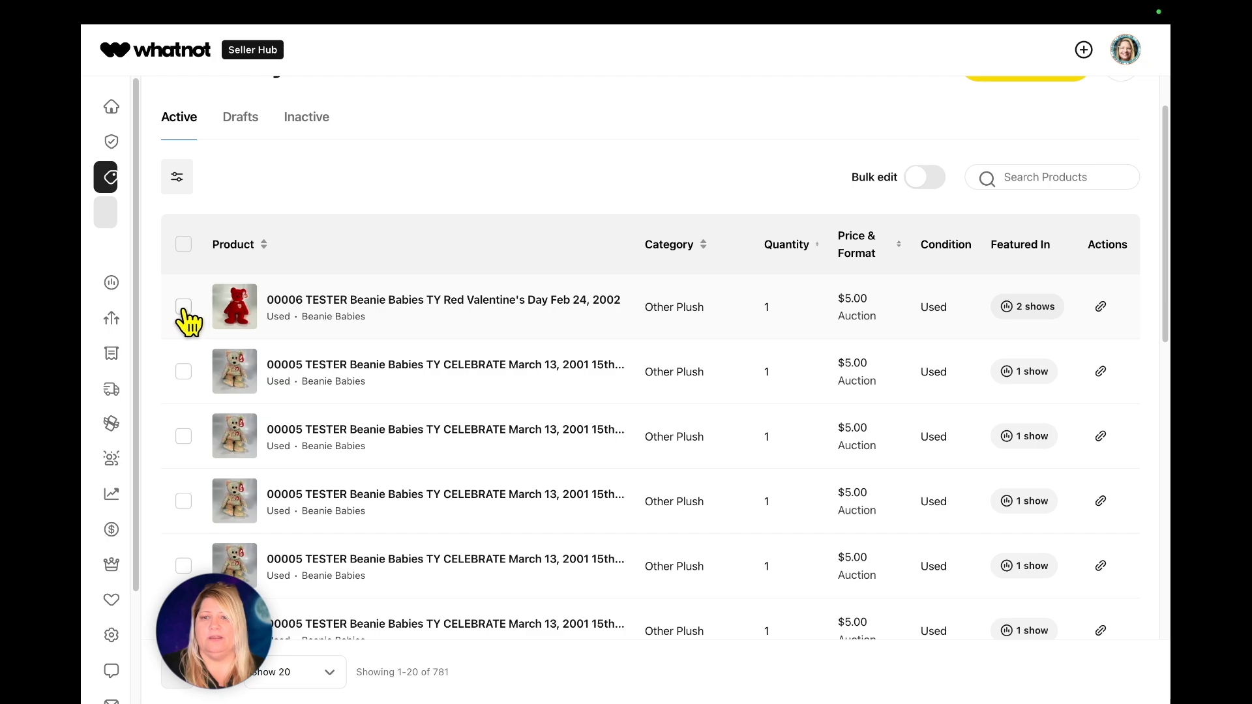
click(183, 307)
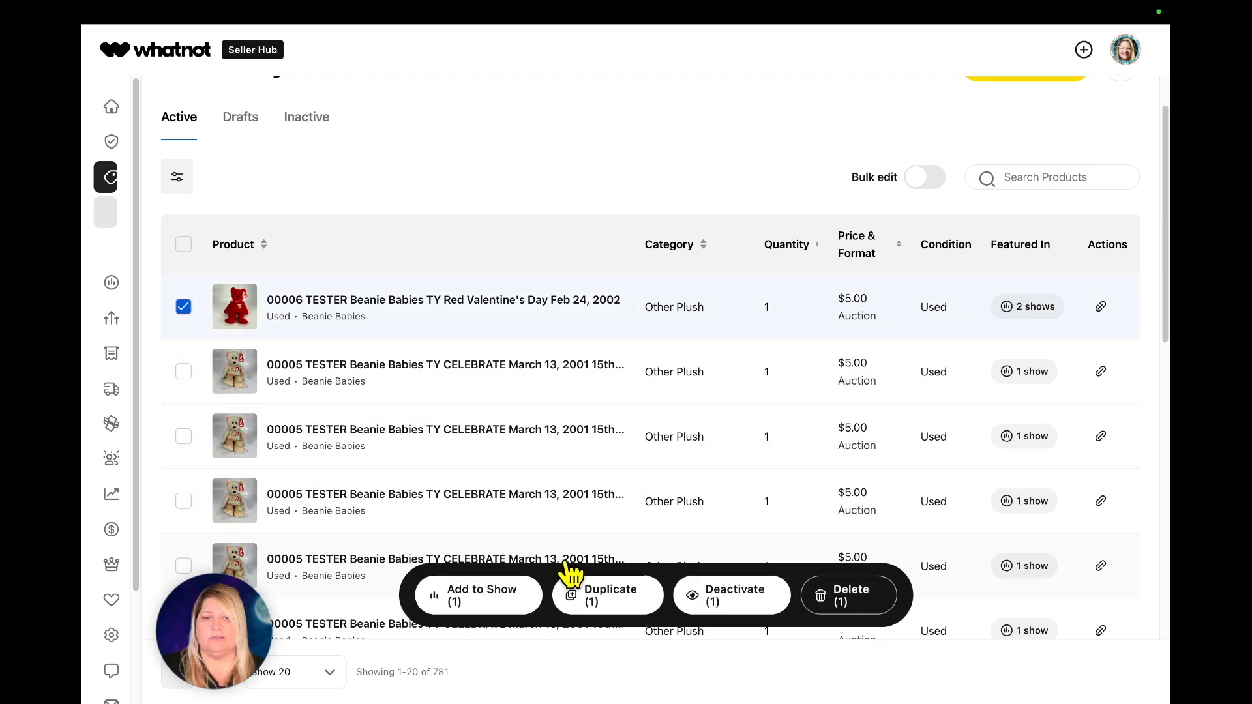
click(610, 595)
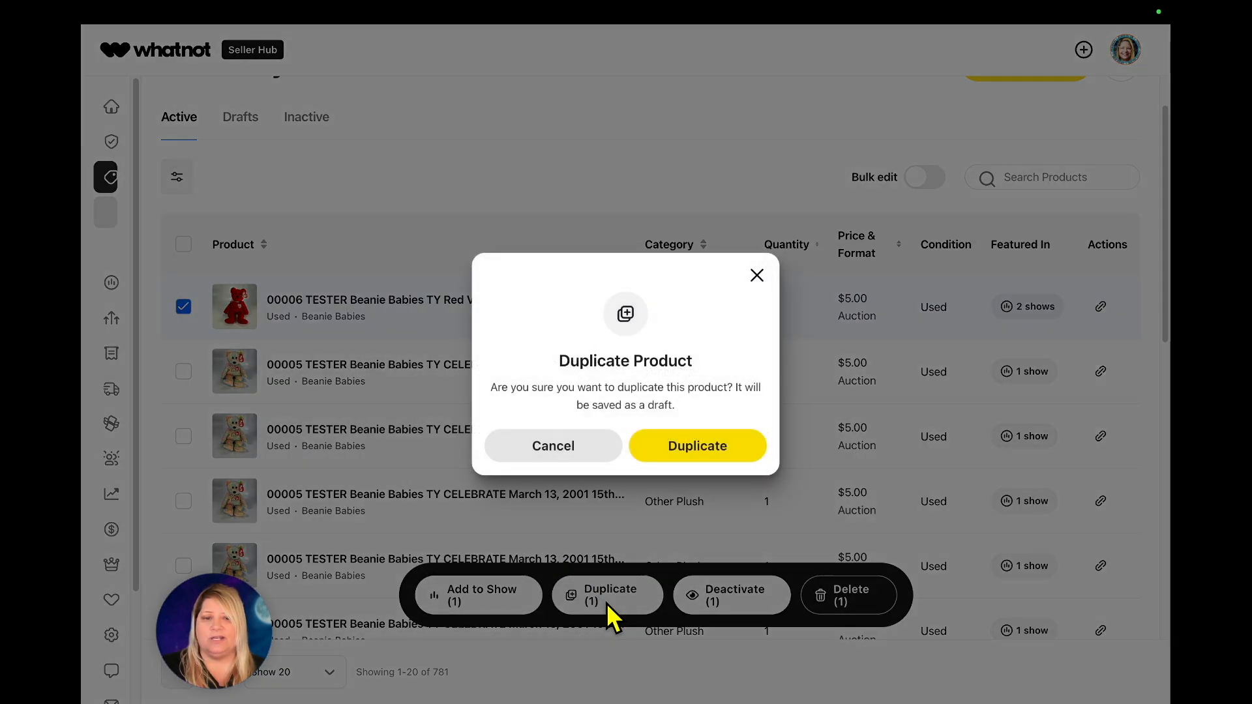
click(686, 450)
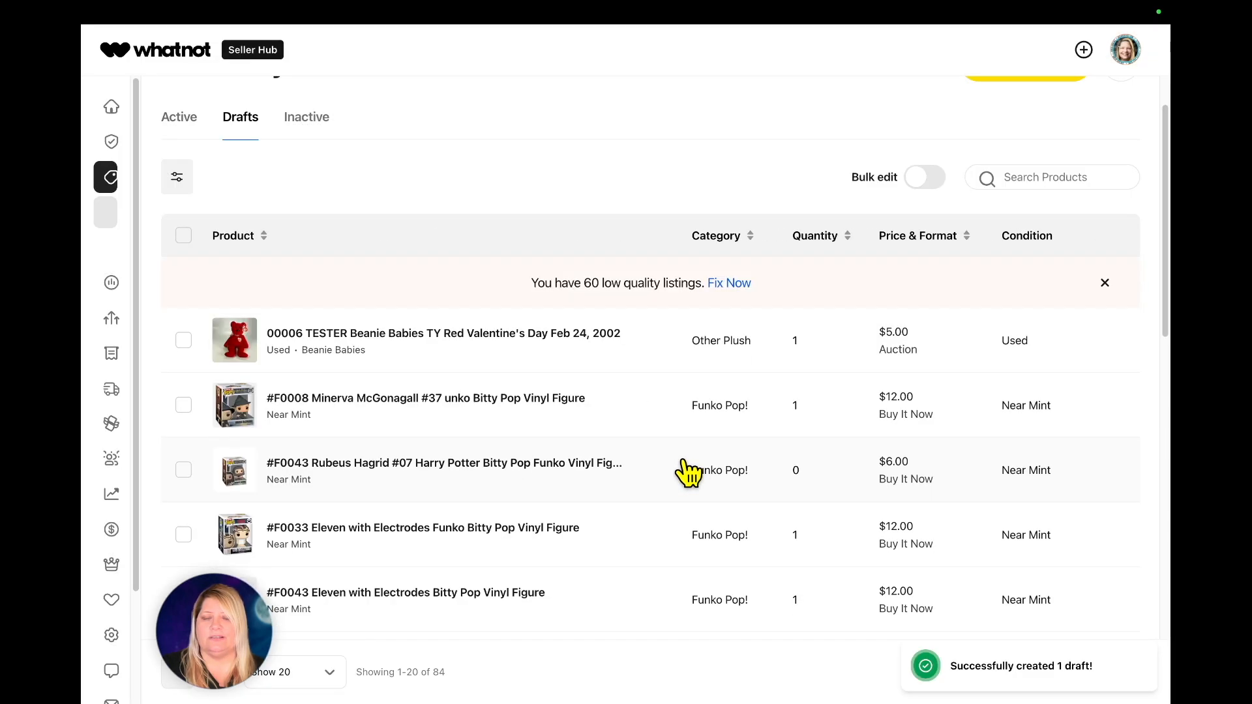
Duplicate the 00006 TESTER red bear draft
click(183, 341)
click(669, 603)
click(708, 445)
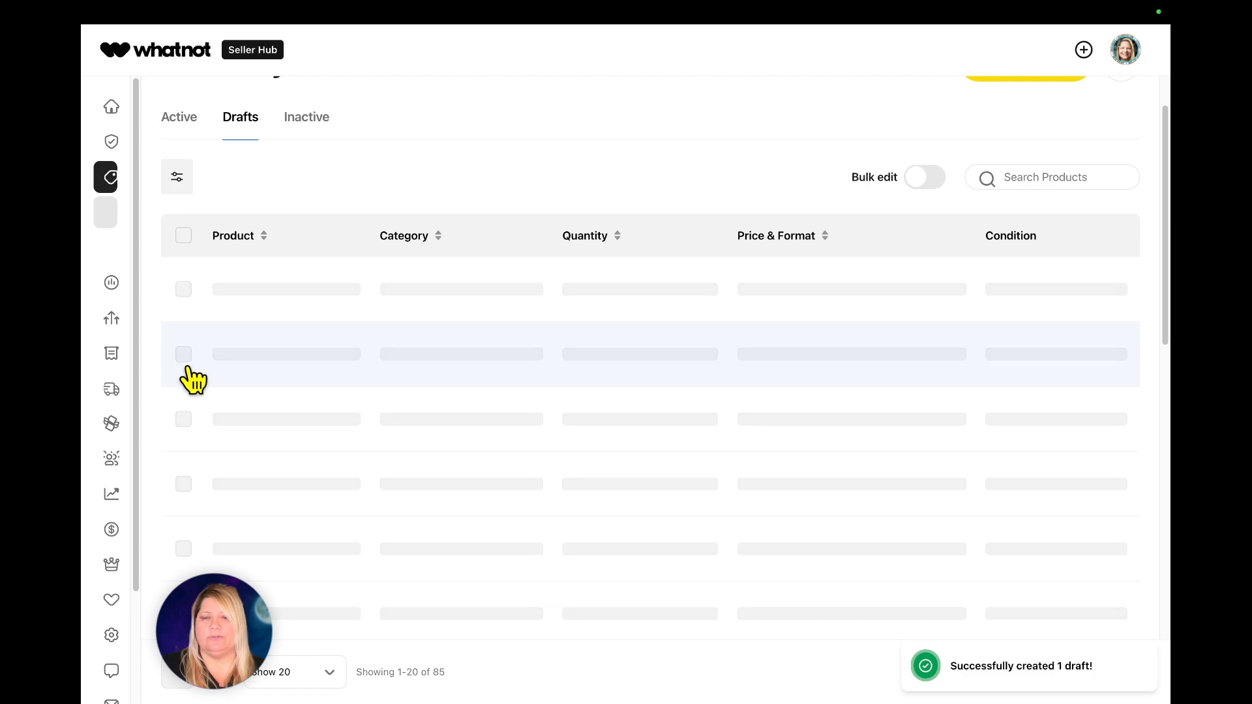
Duplicate both 00006 TESTER red bear drafts together
click(183, 342)
click(183, 405)
click(657, 602)
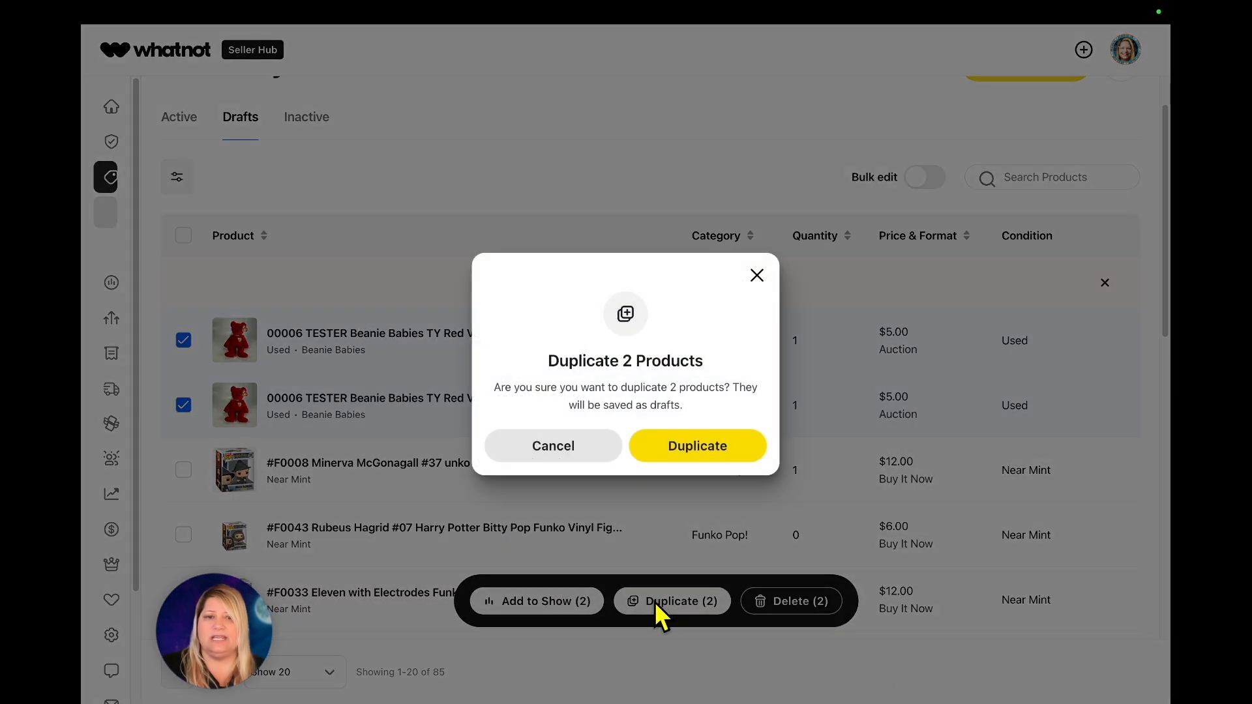
click(675, 450)
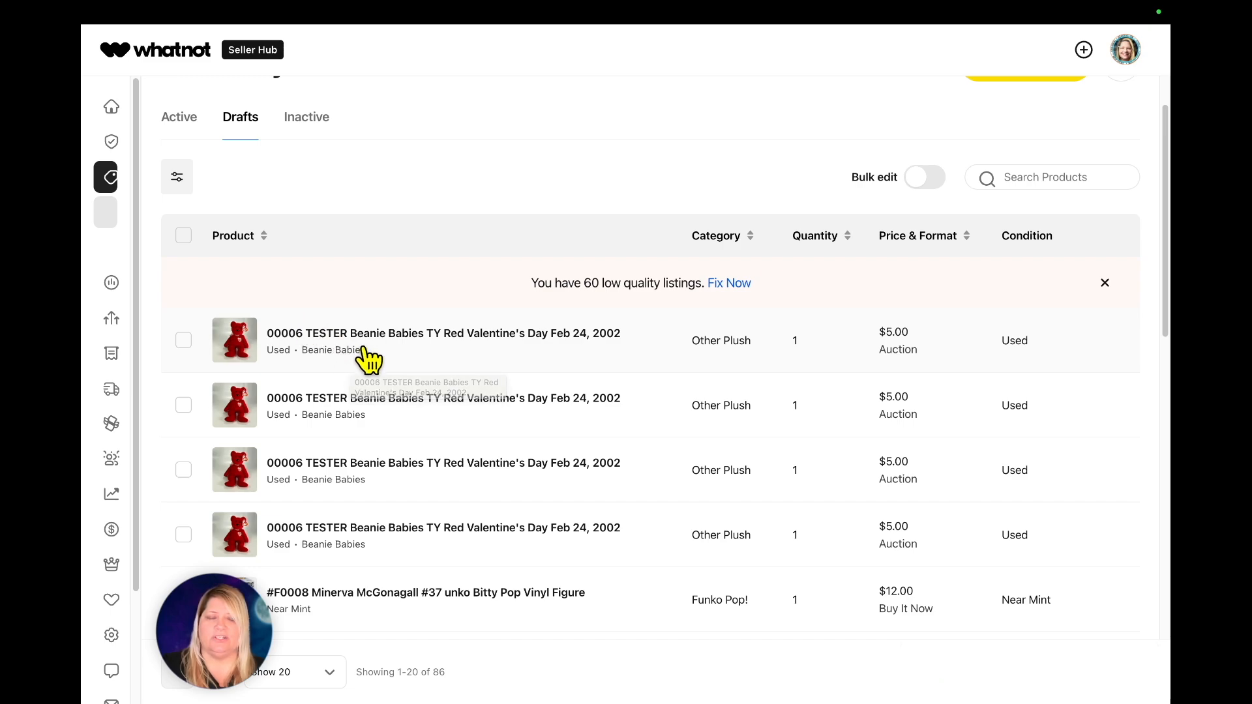
Open the first 00006 TESTER draft and replace its red bear photo with another bear's photo from the computer
scroll(368, 359, down, 1)
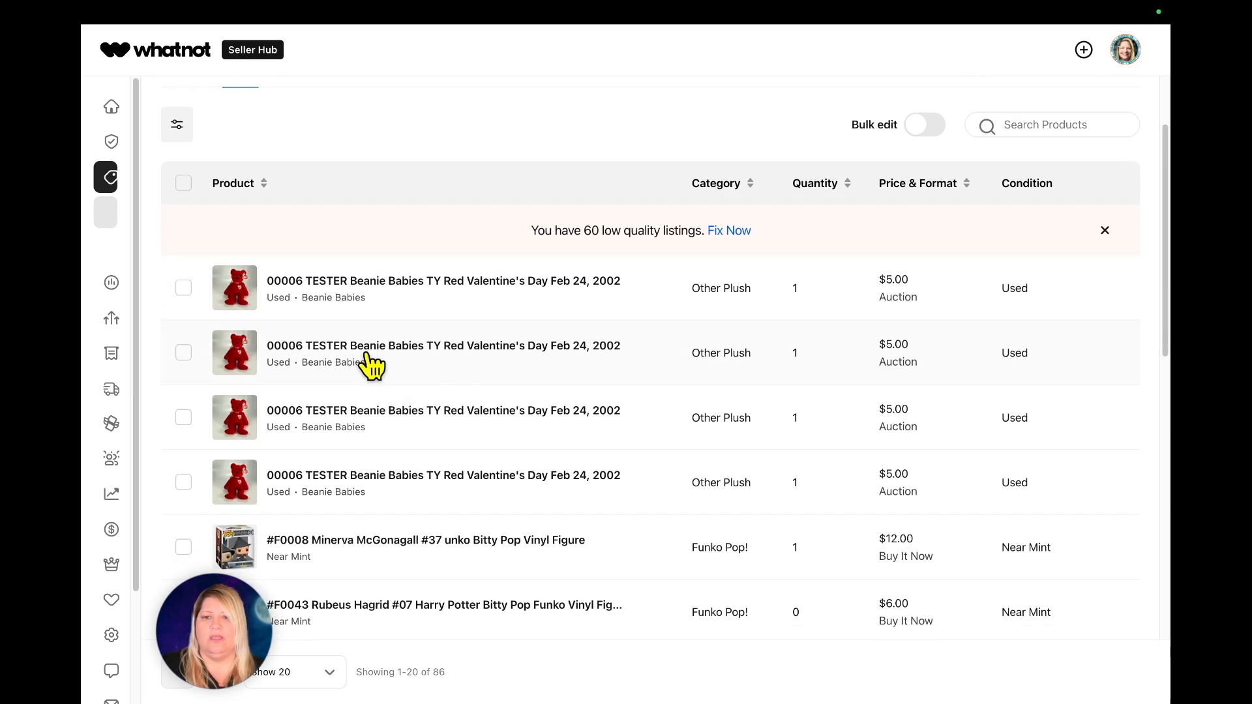
click(307, 285)
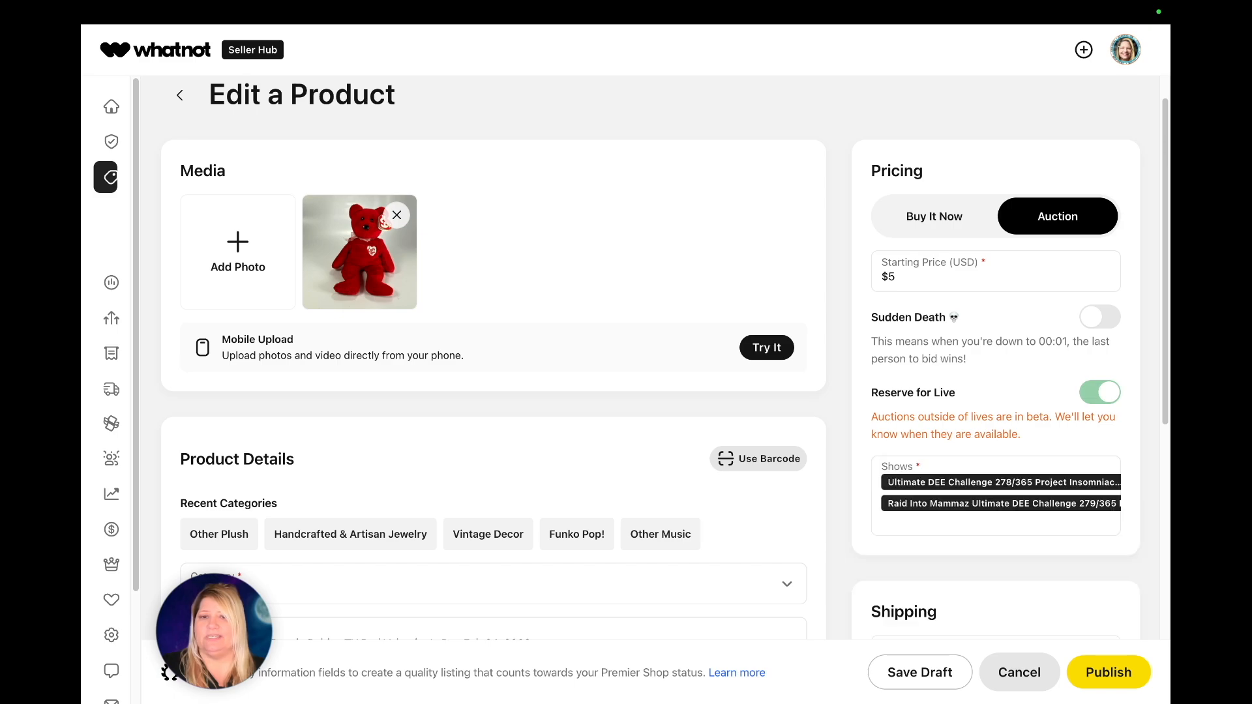
click(397, 216)
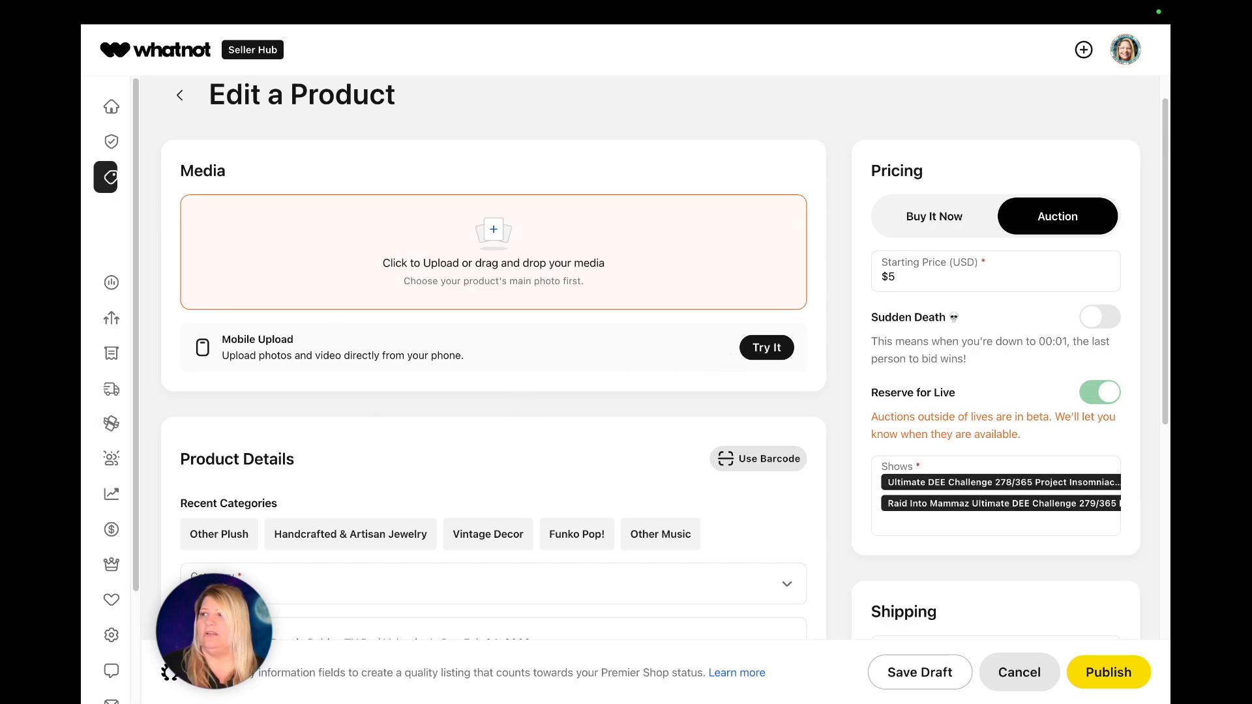
drag(84, 653, 396, 261)
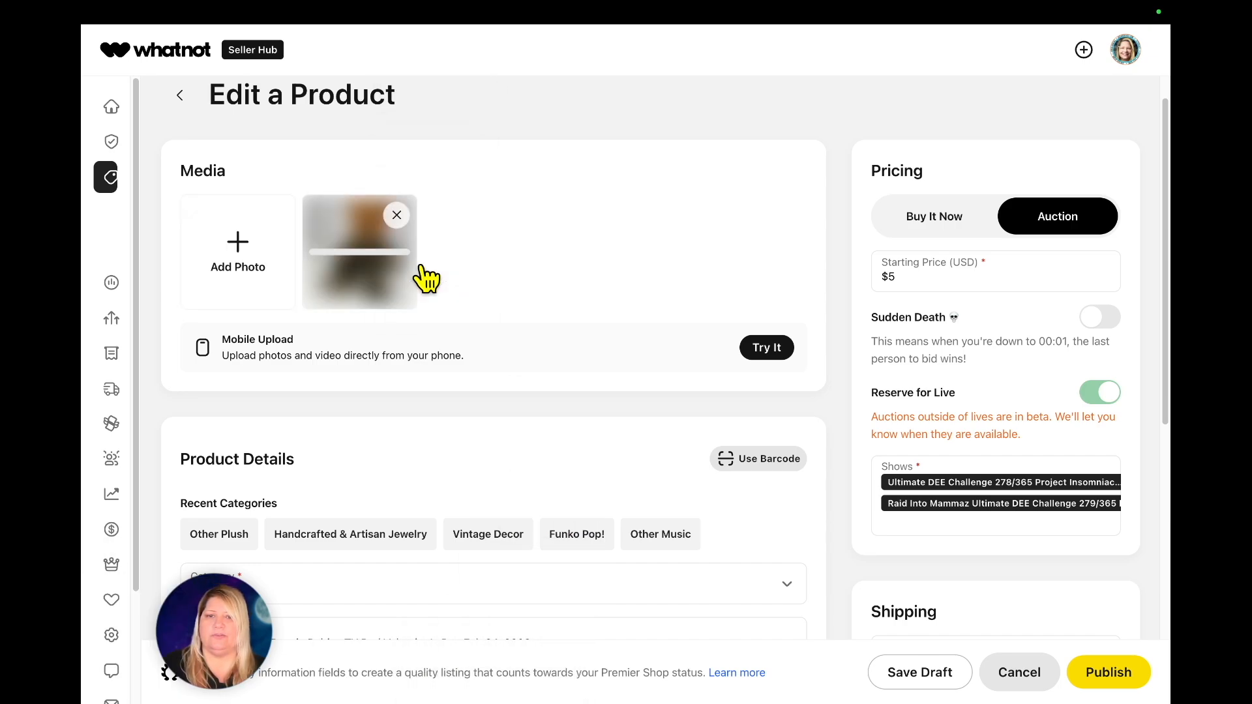
Retitle the draft "00006 TESTER Beanie Babies TY Army Solider Bear" and save it as a draft
scroll(465, 632, down, 8)
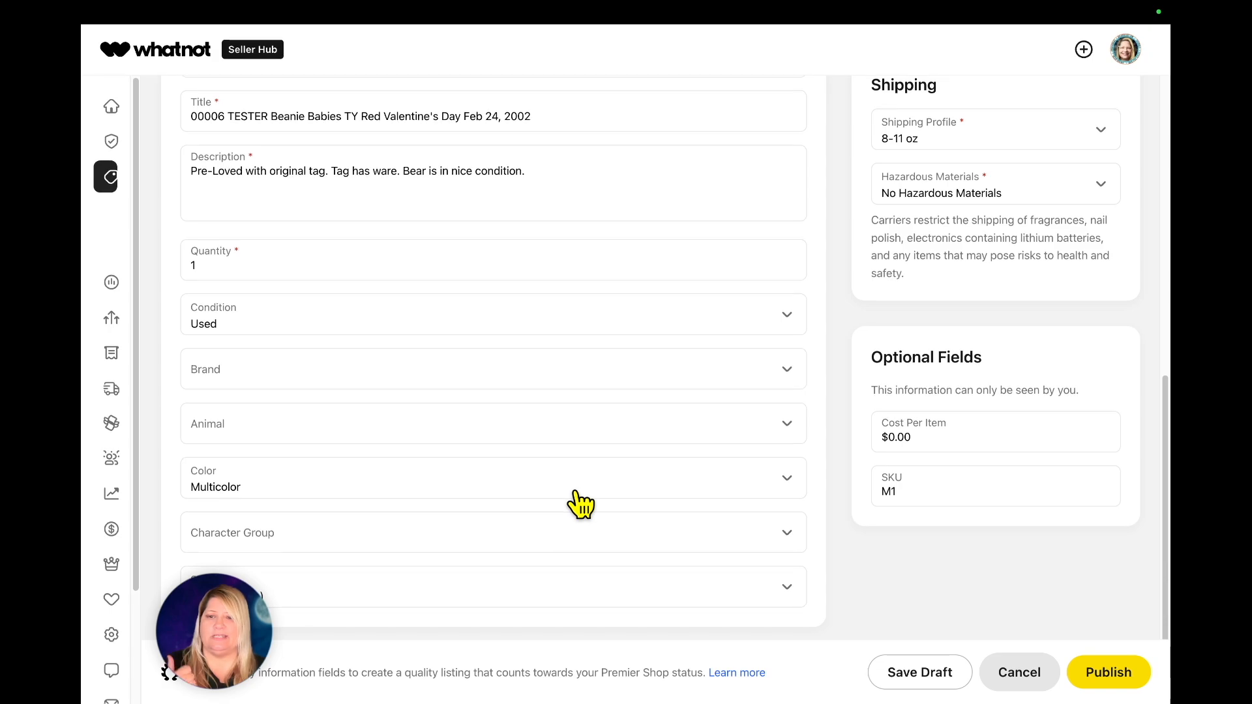
scroll(580, 504, up, 2)
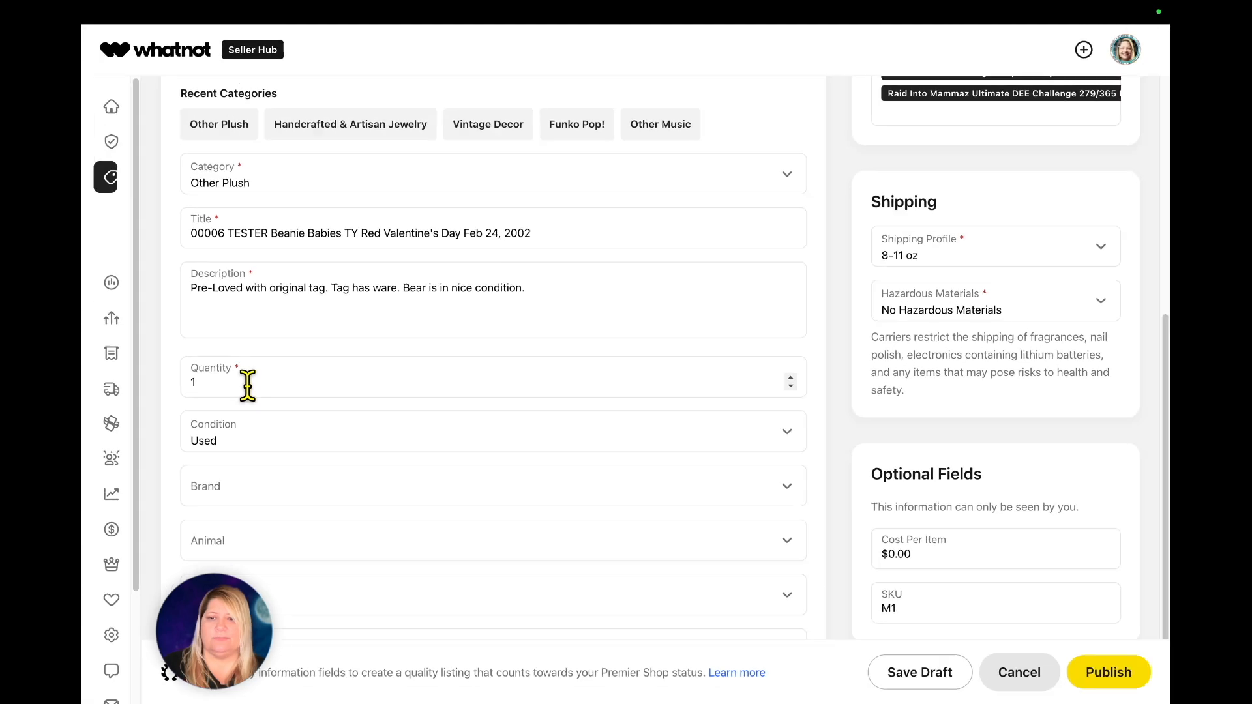
scroll(248, 385, up, 2)
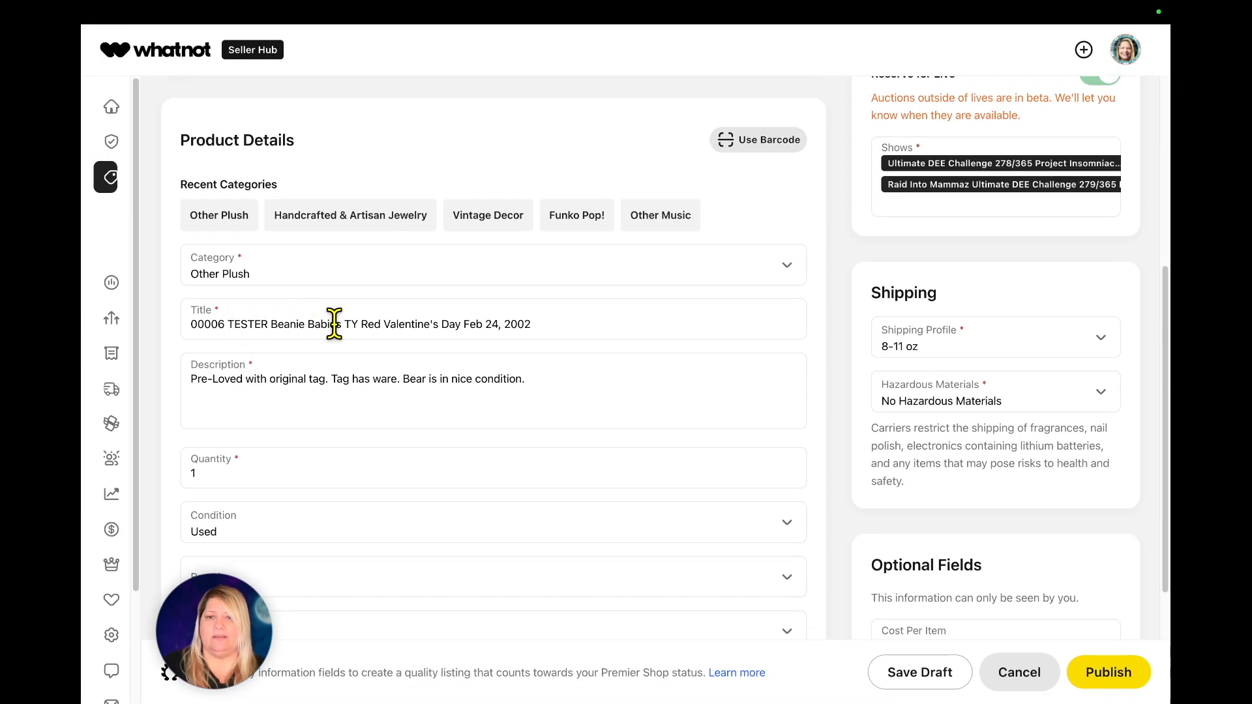
click(568, 326)
drag(568, 326, 367, 329)
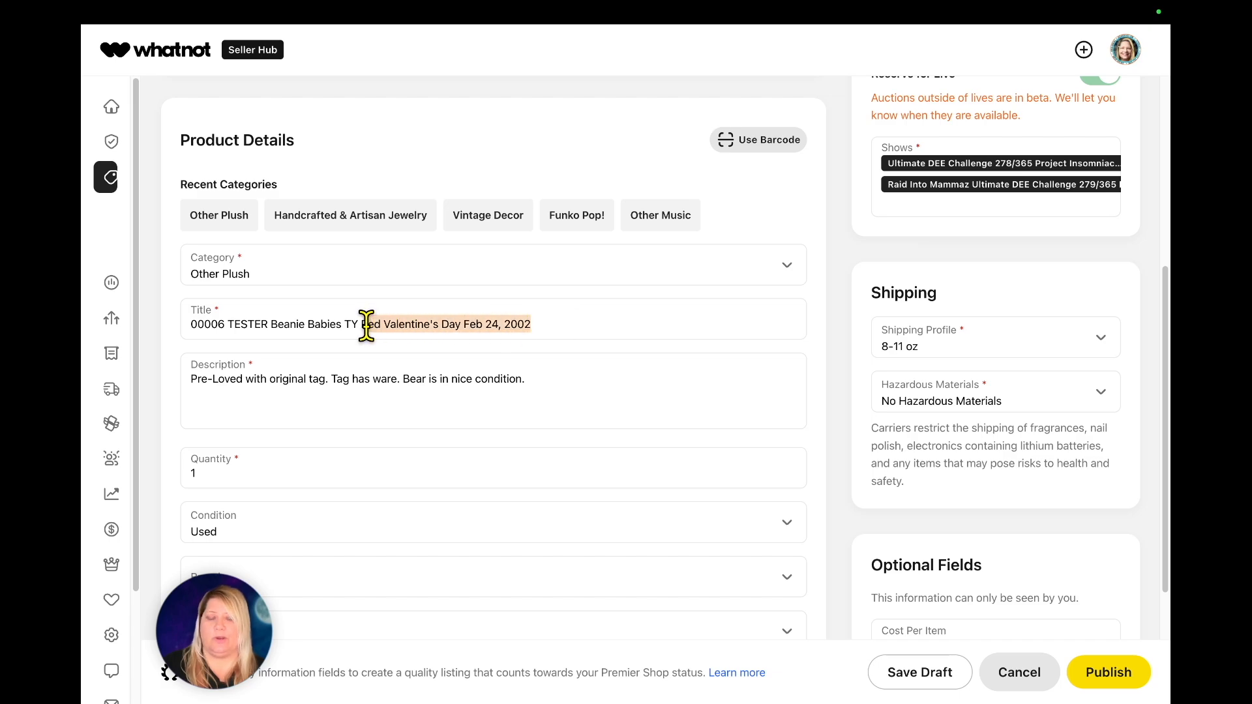
text(Arm)
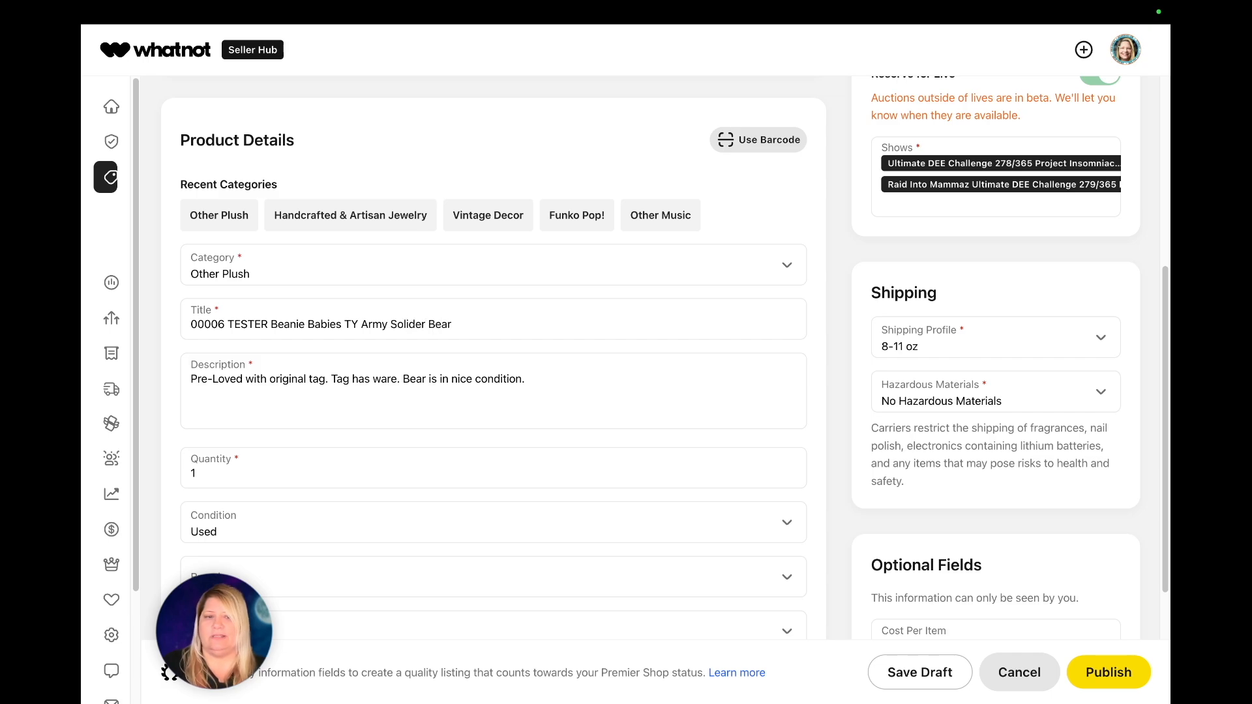
scroll(785, 391, up, 2)
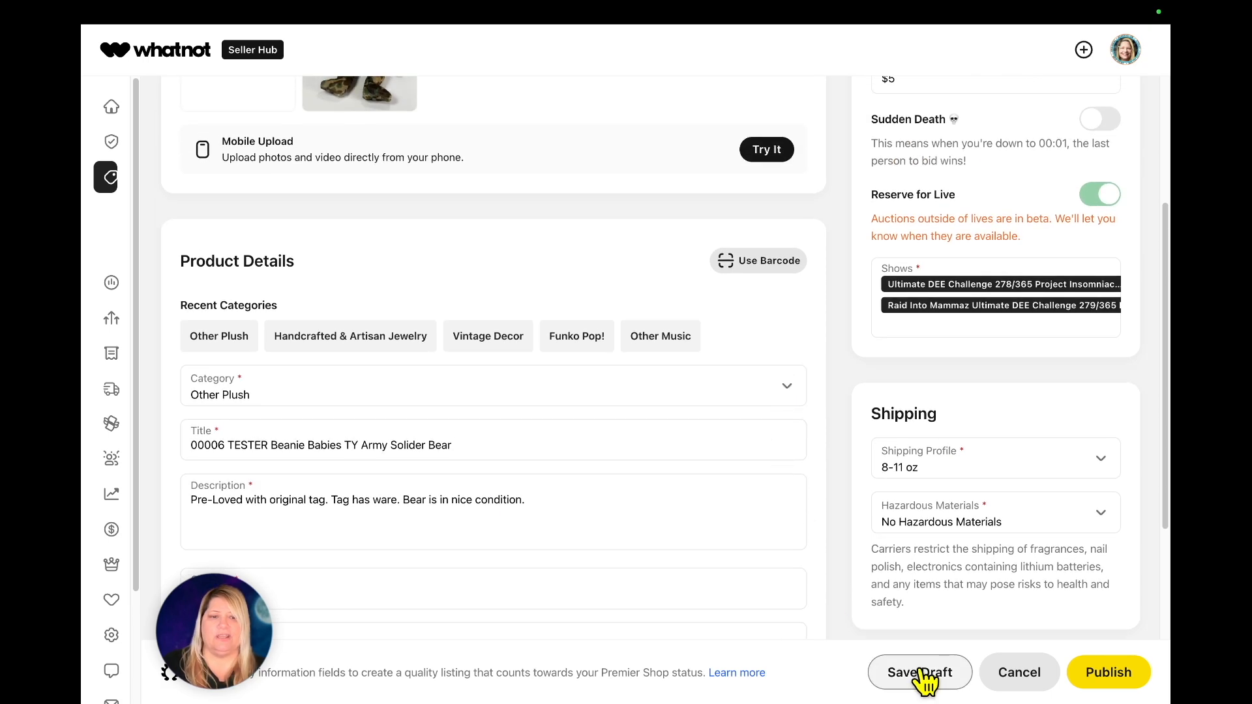
click(925, 677)
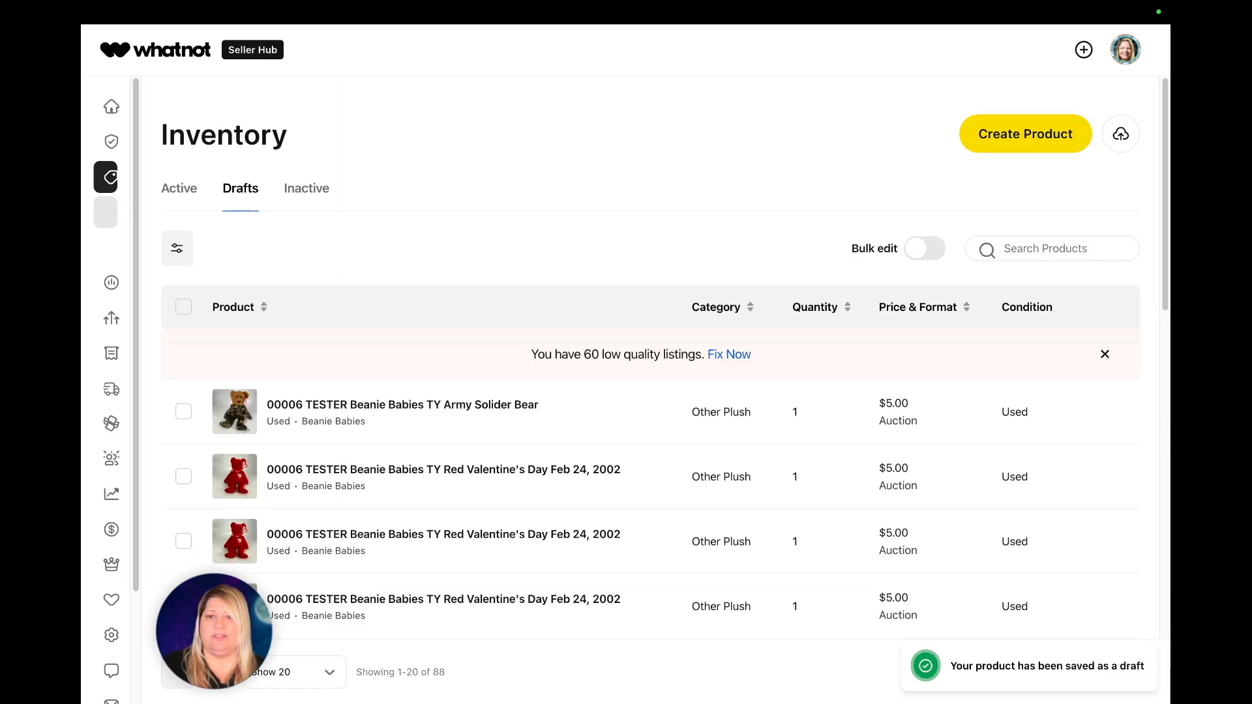
Open the next 00006 TESTER red bear draft and replace its photo with the lavender bear's photo from the computer
click(351, 474)
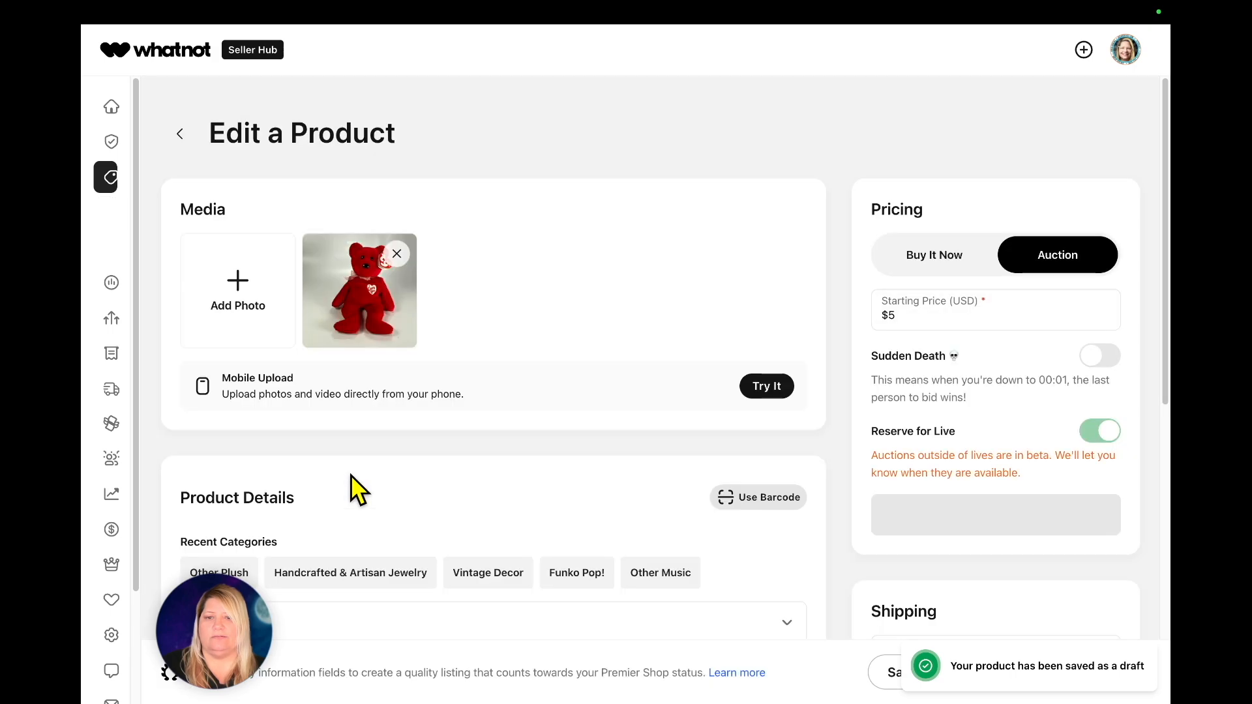
click(396, 254)
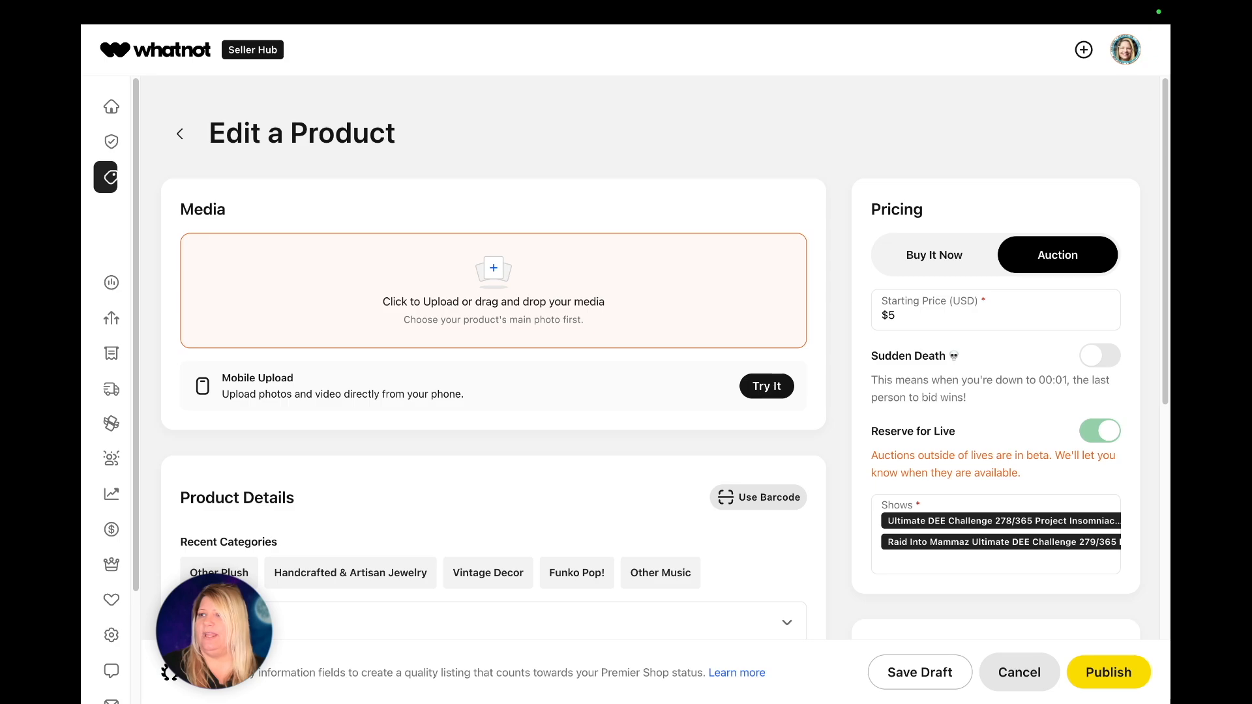
drag(535, 701, 393, 322)
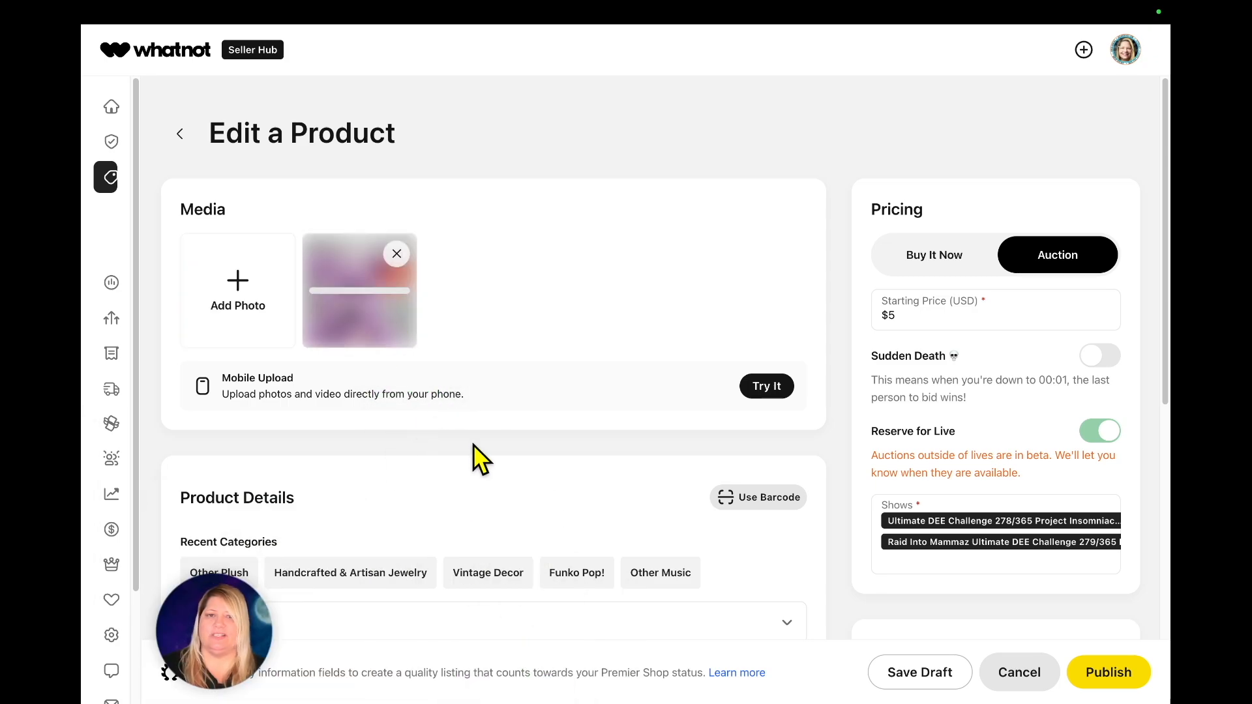
Change the title to "00006 TESTER Beanie Babies TY Lavender Bear" and save the listing as a draft
scroll(456, 476, down, 7)
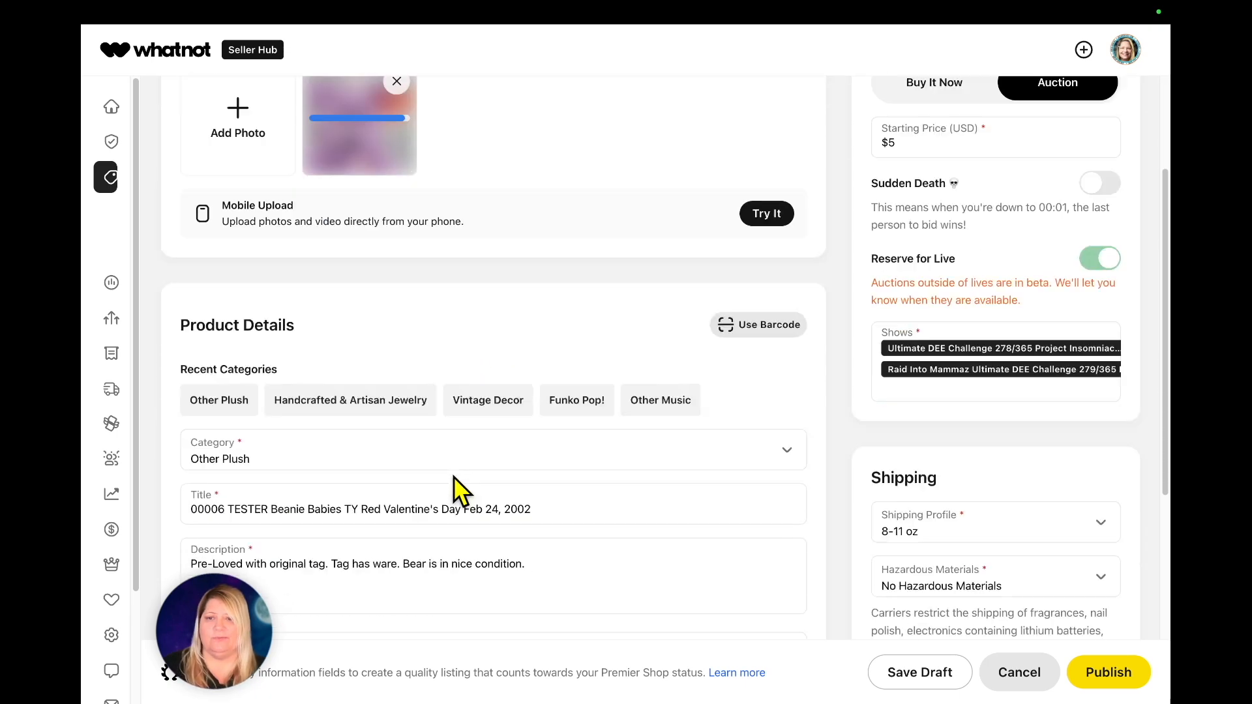
drag(361, 248, 548, 249)
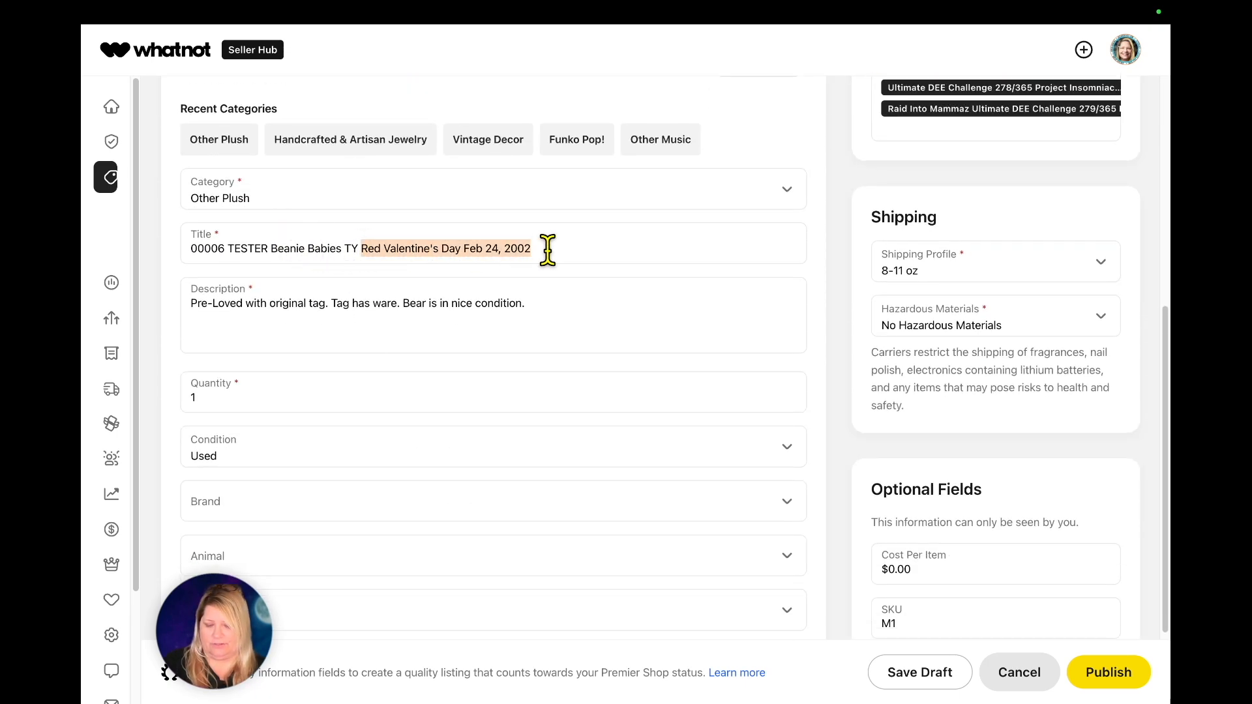
text(Lavender)
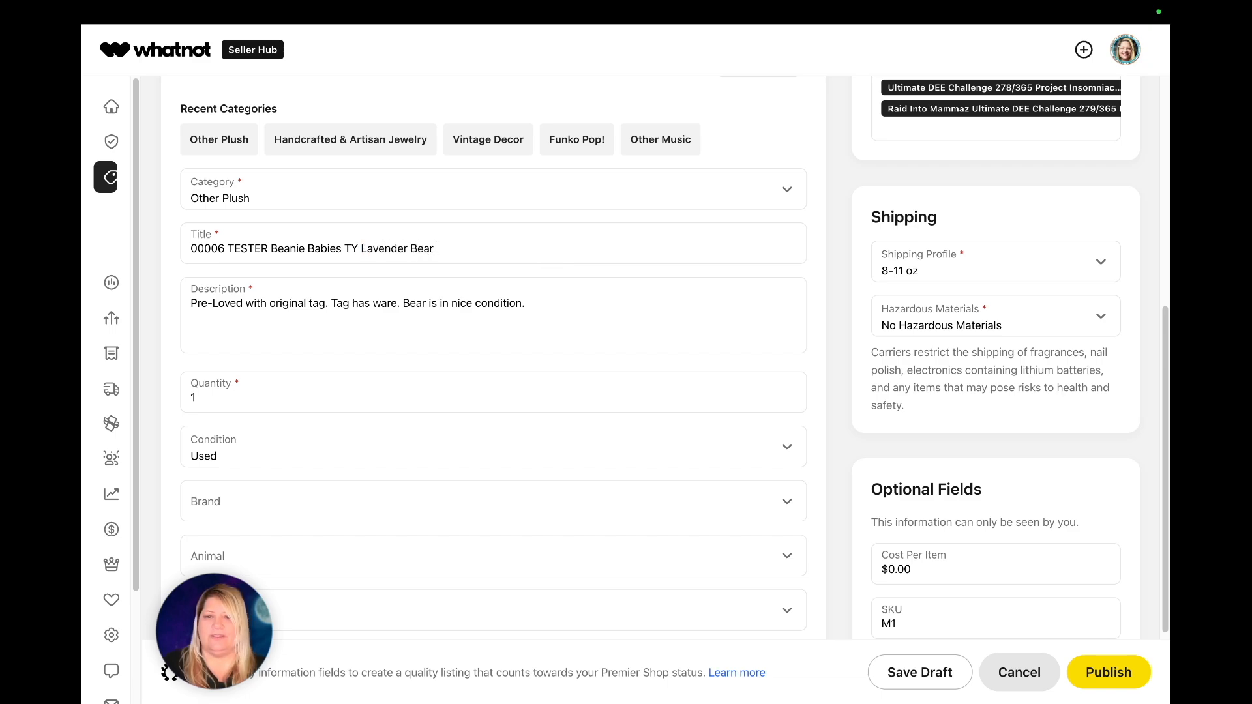
scroll(540, 271, up, 6)
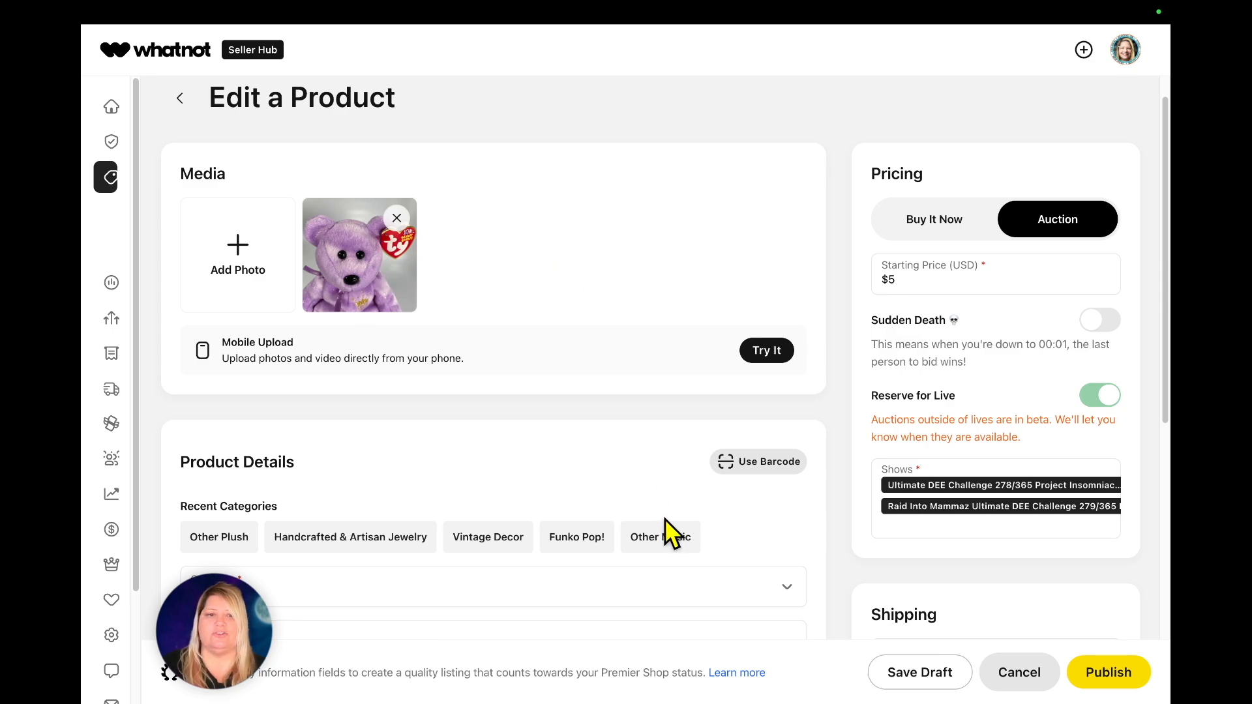
scroll(717, 535, down, 4)
click(902, 672)
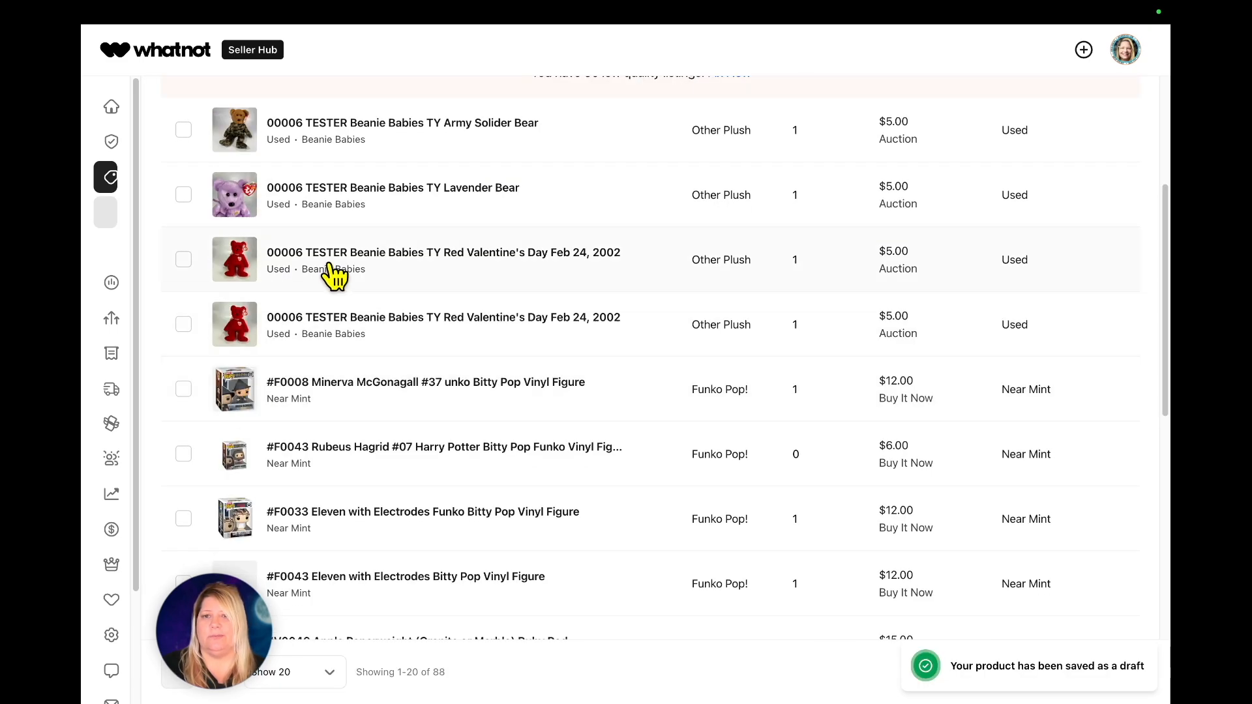
Reopen the Lavender Bear draft and replace the number at the start of its title with #1
scroll(317, 298, up, 2)
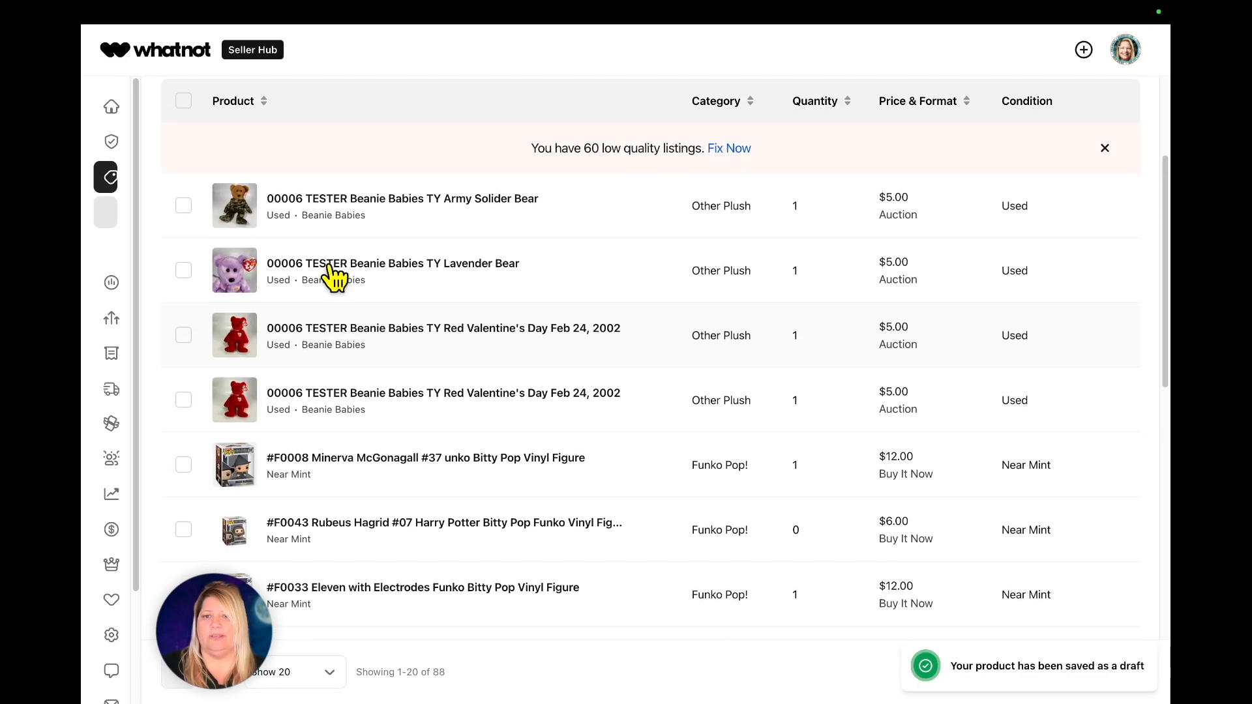
click(295, 282)
scroll(336, 515, down, 3)
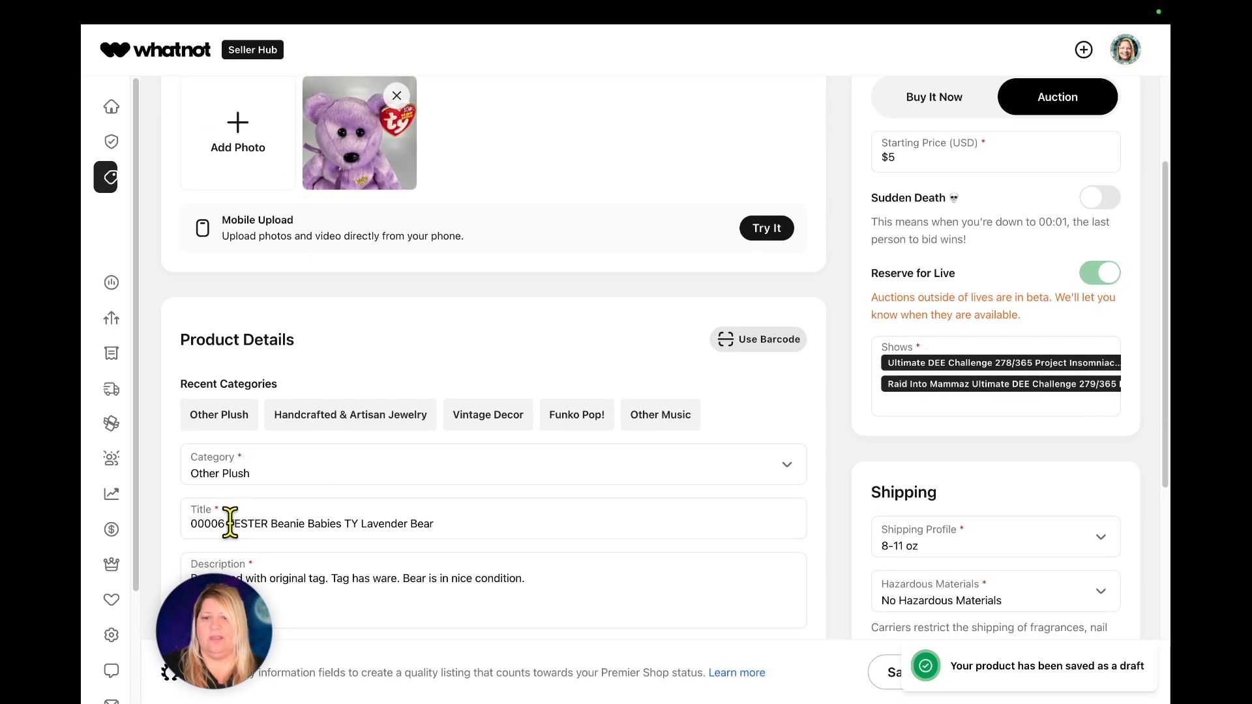
drag(225, 524, 220, 524)
text(7)
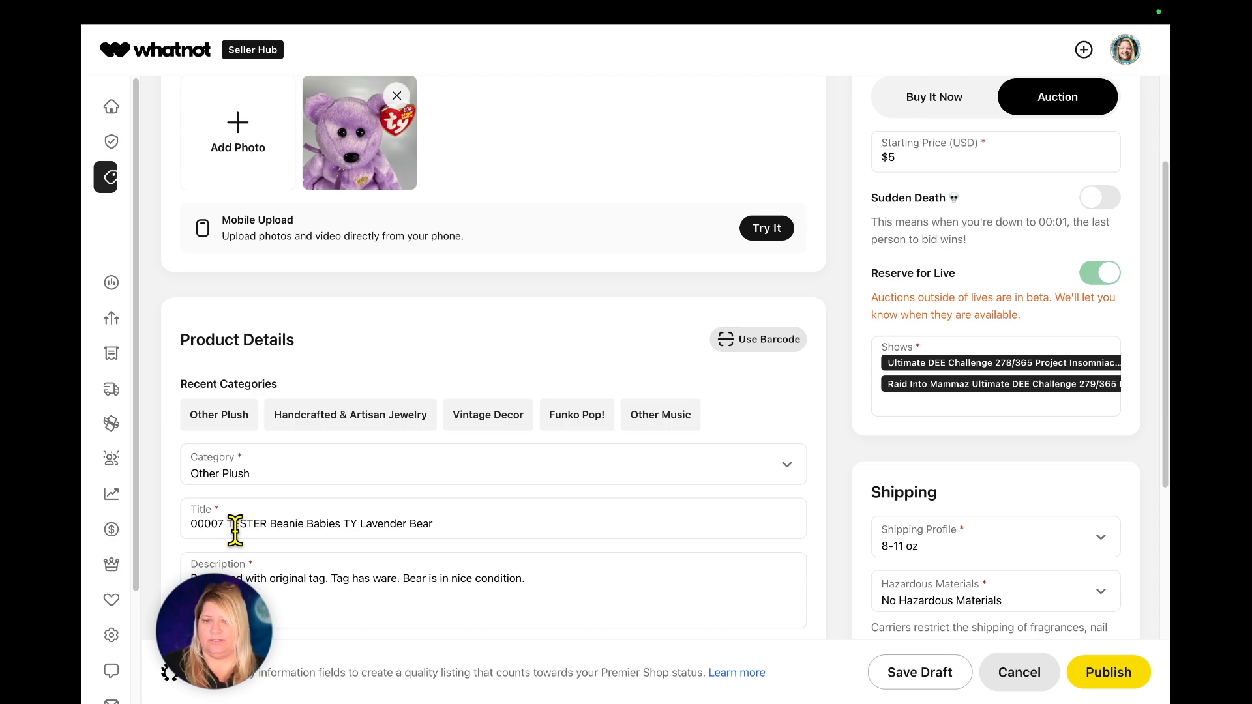
double_click(207, 523)
text(#1)
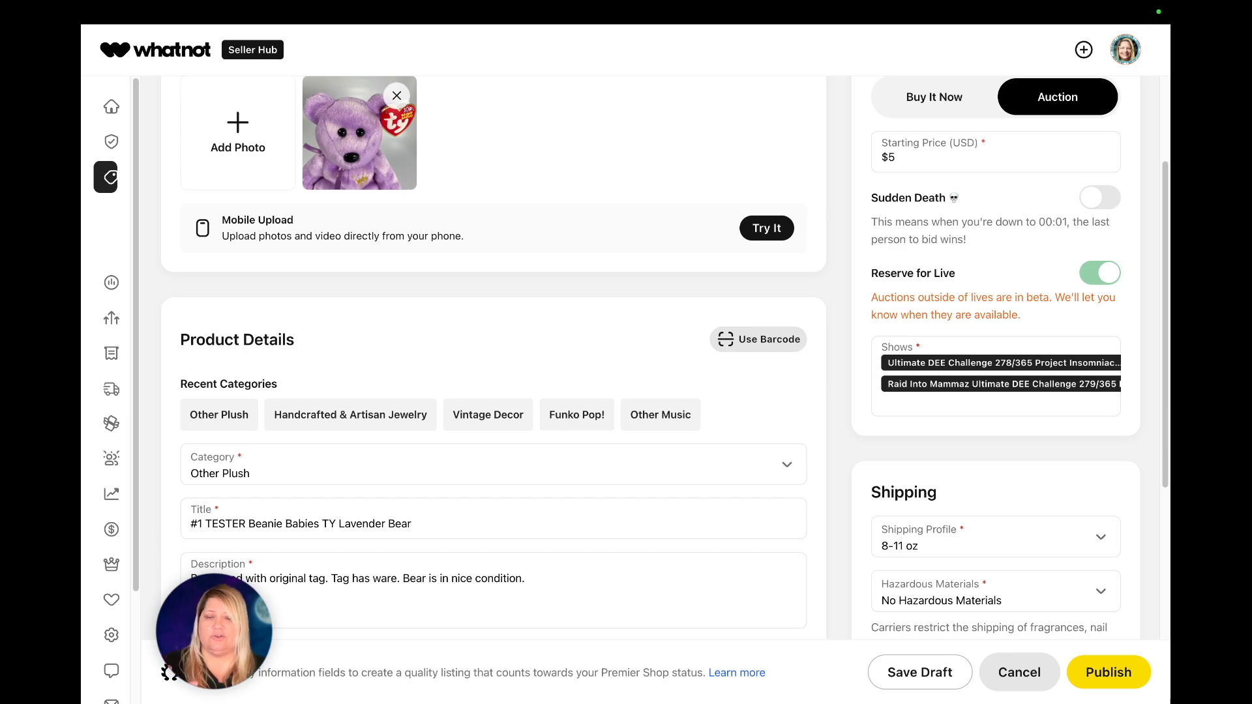
Append "All Sales Final. No cancelations. No returns/Refunds." to the Lavender Bear description and save the draft
click(654, 567)
scroll(654, 567, down, 1)
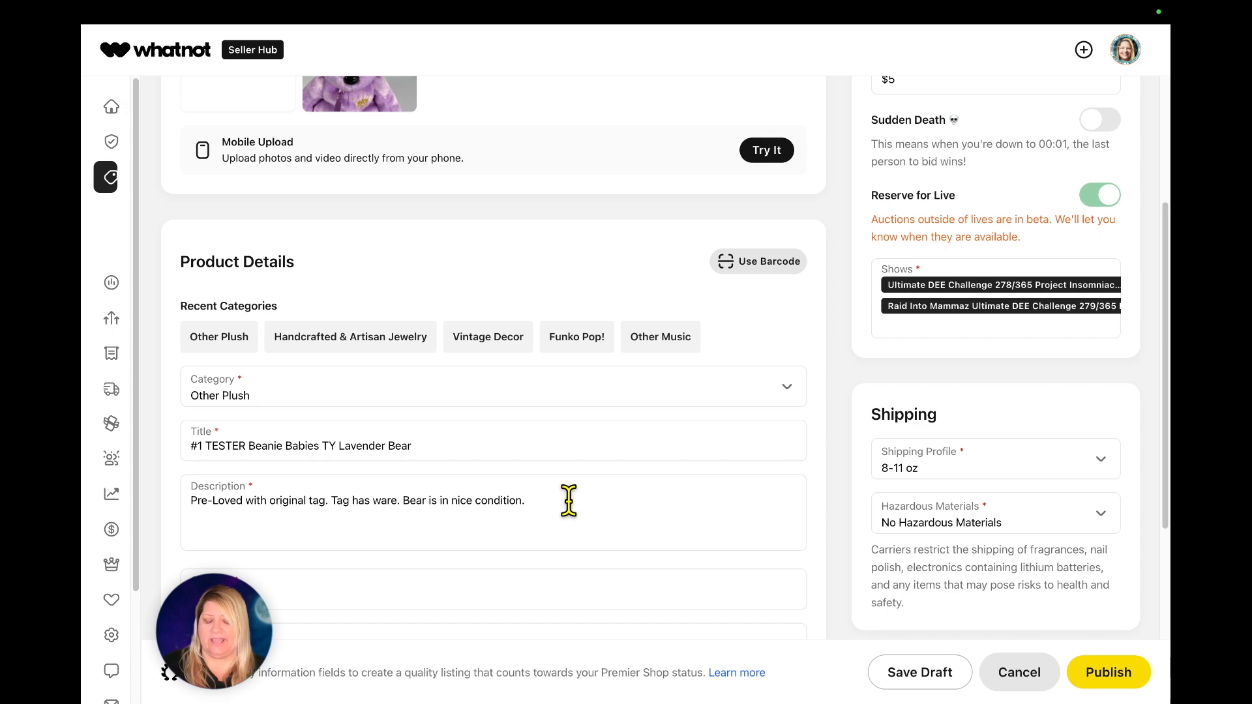
text(All)
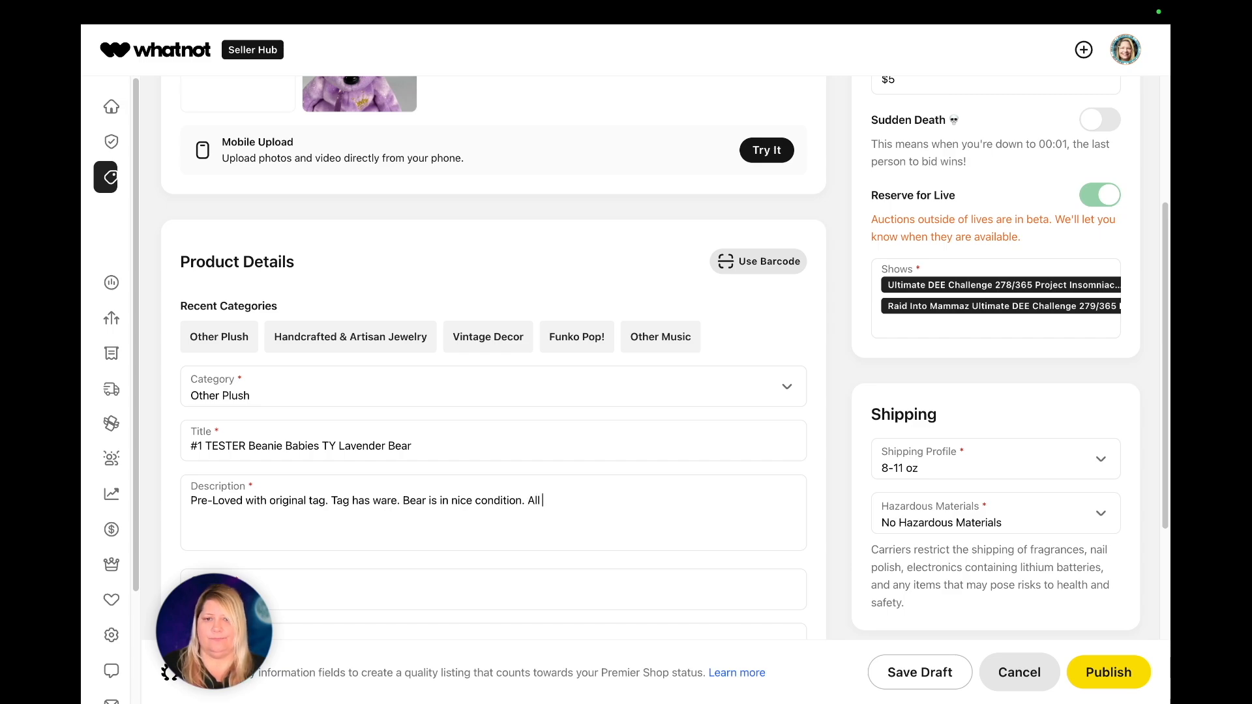
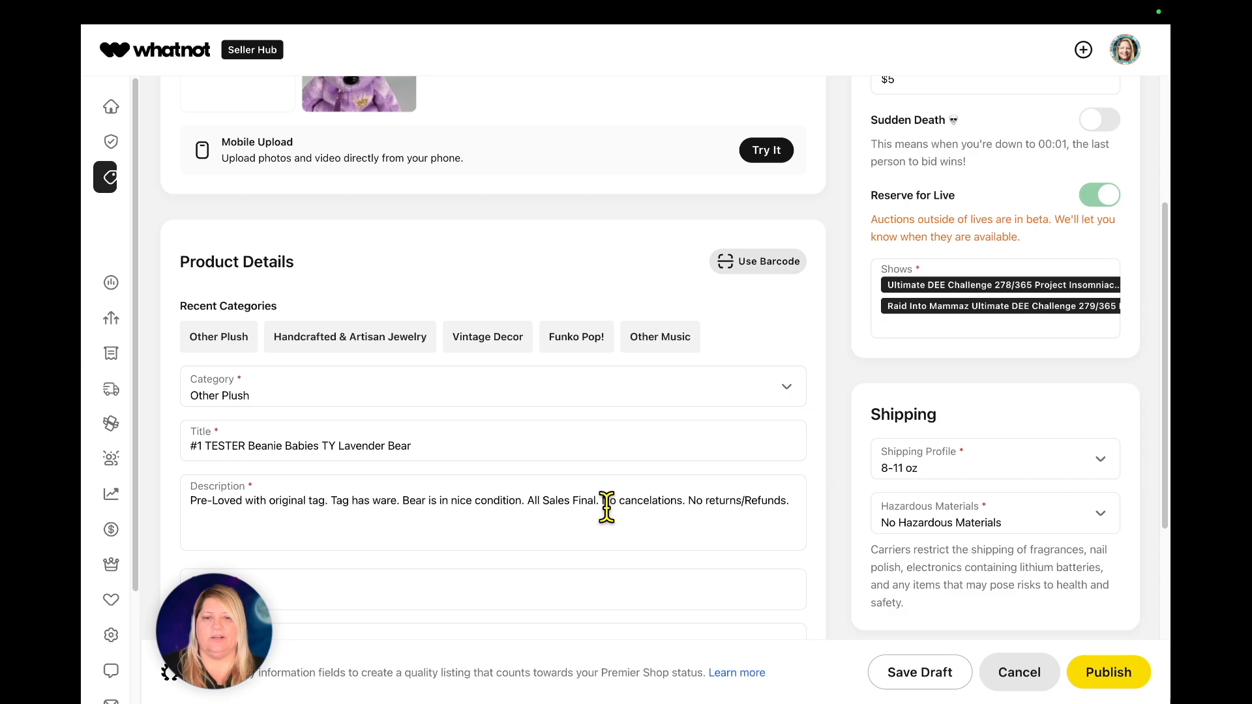
shift+click(528, 501)
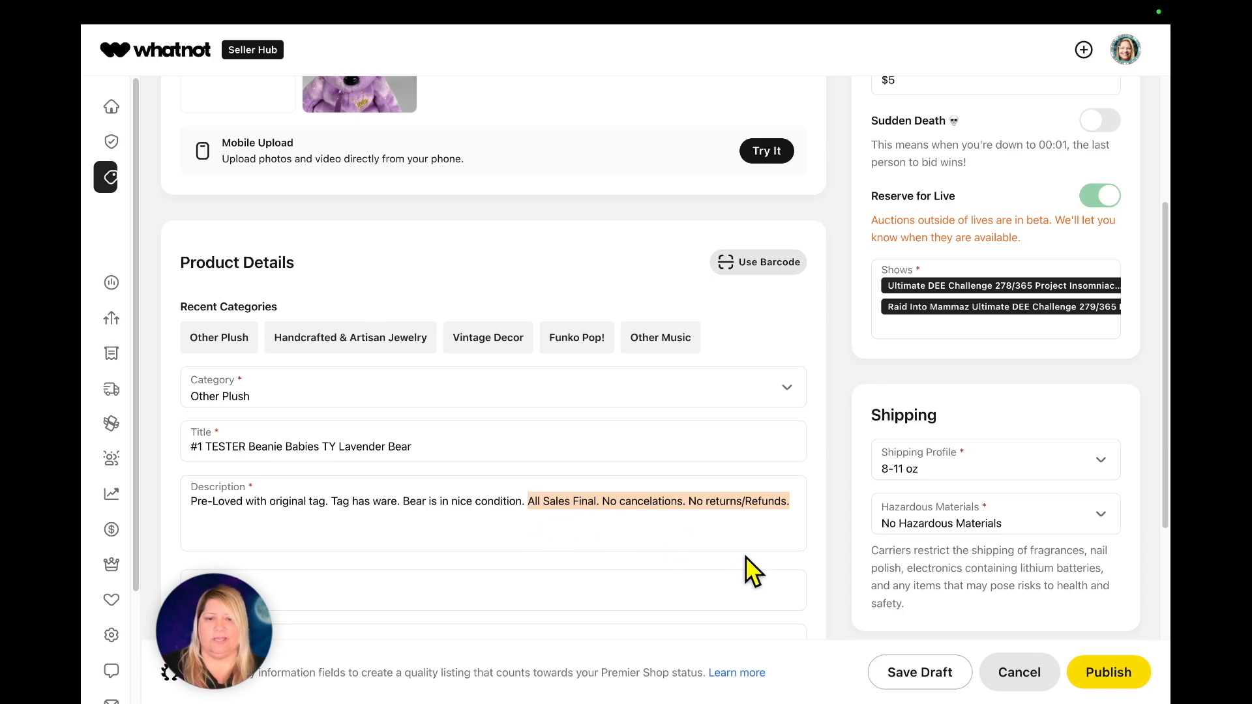
click(926, 674)
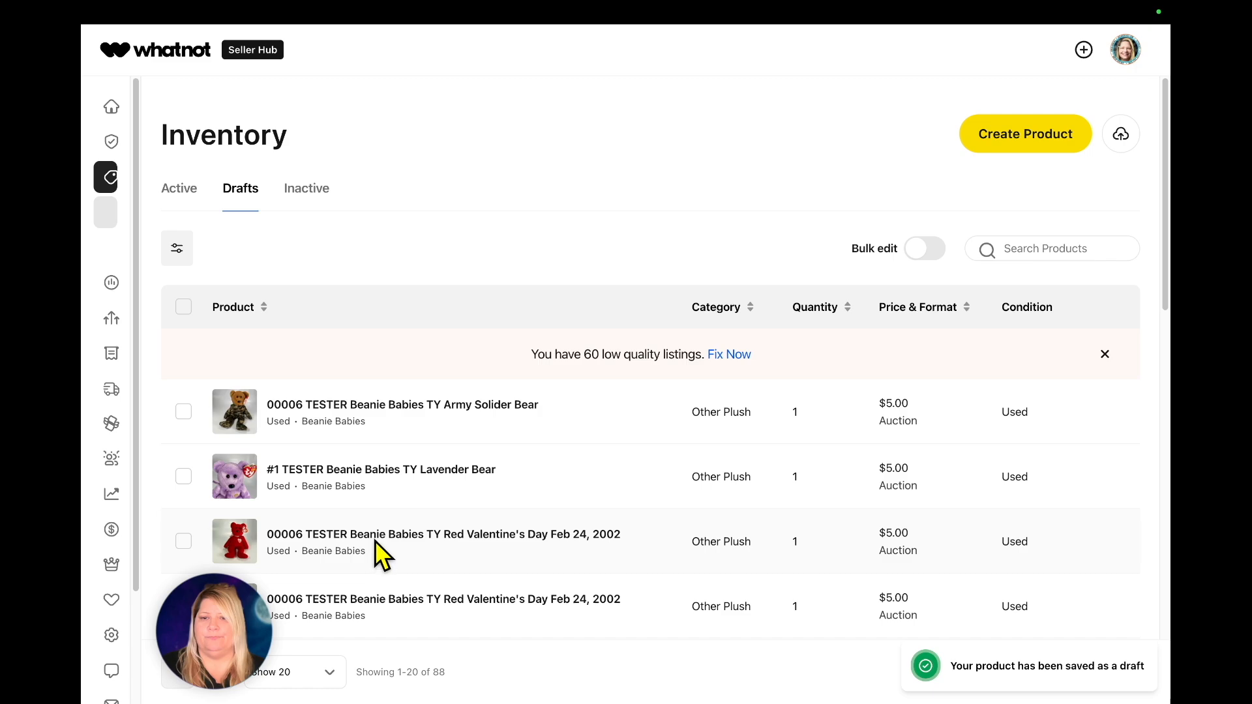
Open the first remaining red Valentine's Day bear draft and replace its photo with the rainbow bear's photo from the computer
click(377, 552)
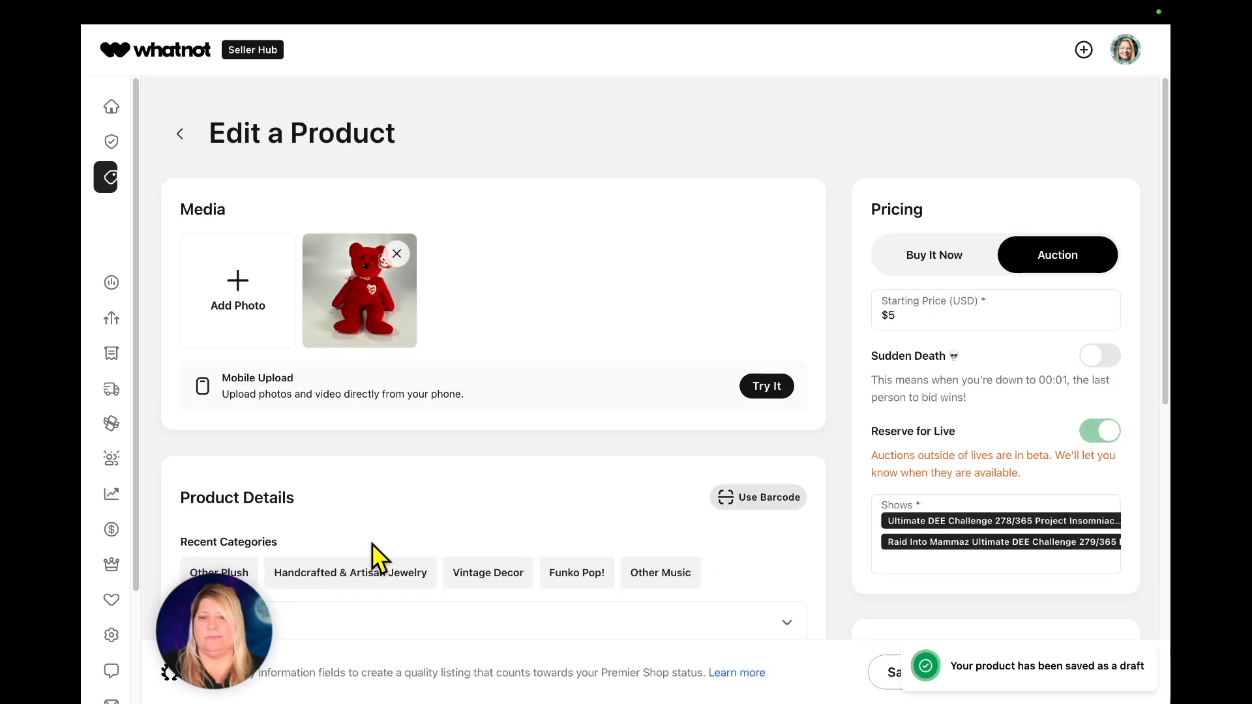
click(395, 254)
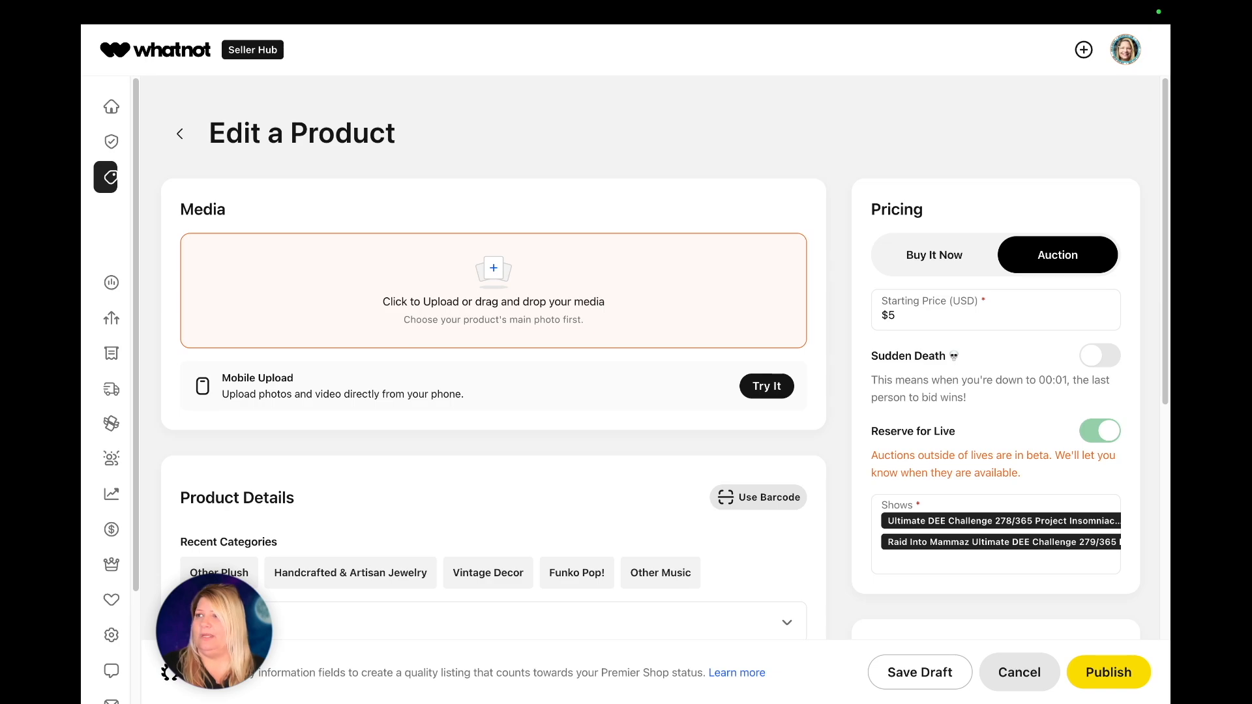
drag(82, 537, 397, 265)
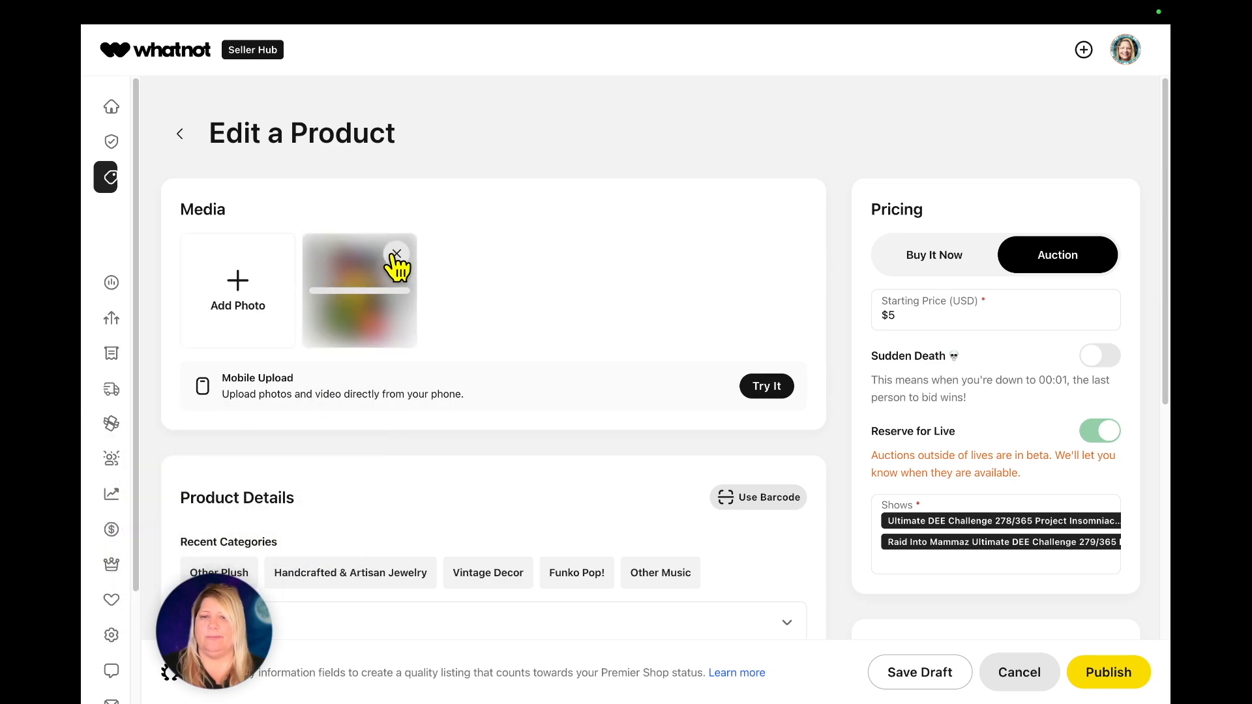
Change the title to "00006 TESTER Beanie Babies TY Rainbow Felt Bear" and save the listing as a draft
scroll(587, 430, down, 5)
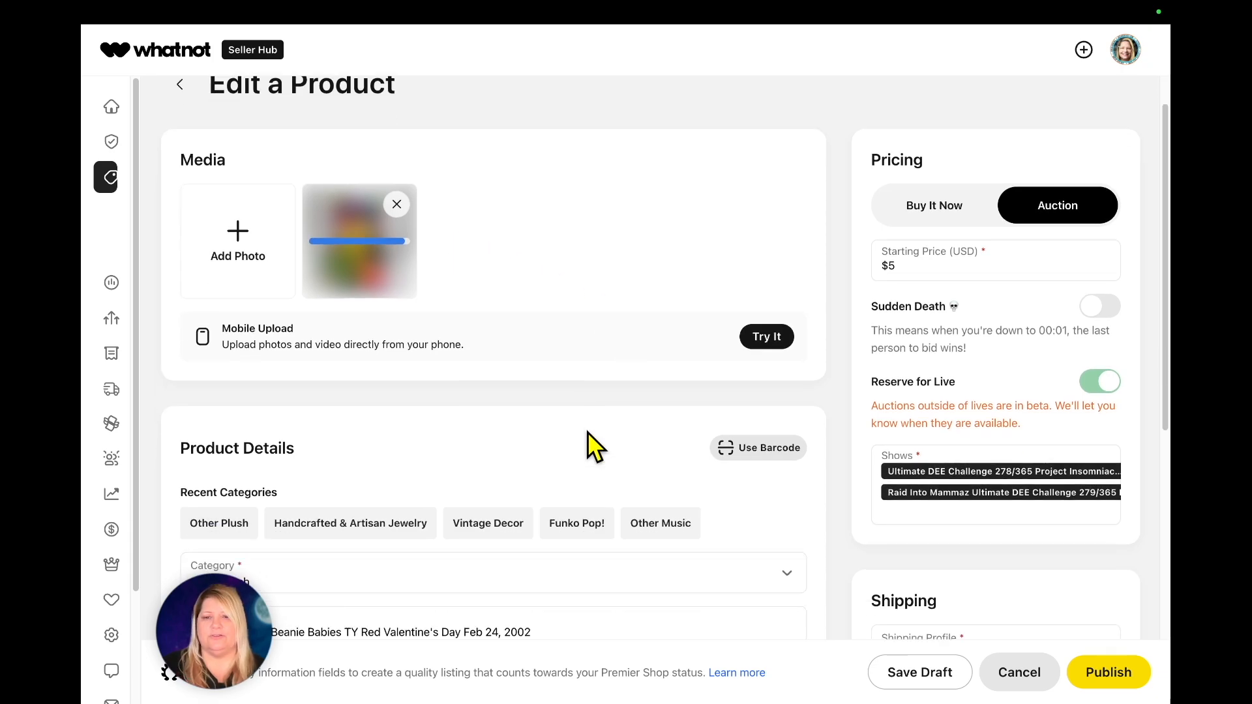
drag(362, 302, 545, 303)
text(Rain)
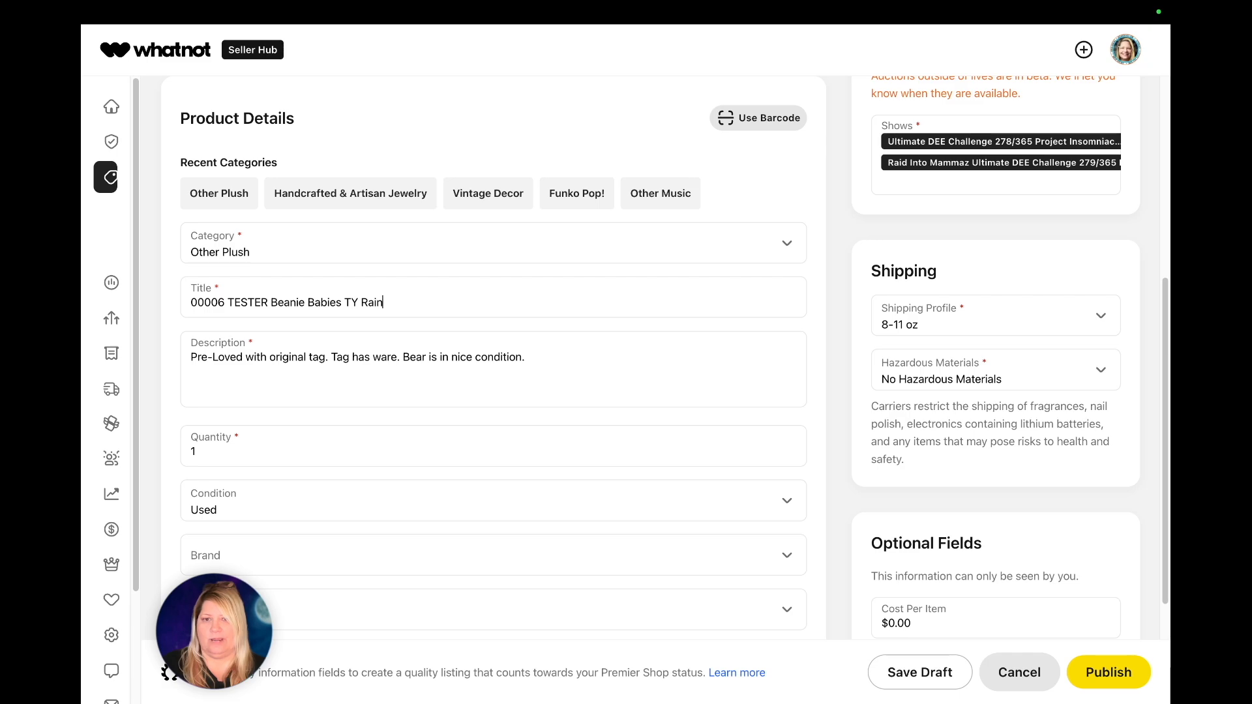
text(bow Felt Bear)
scroll(639, 455, down, 1)
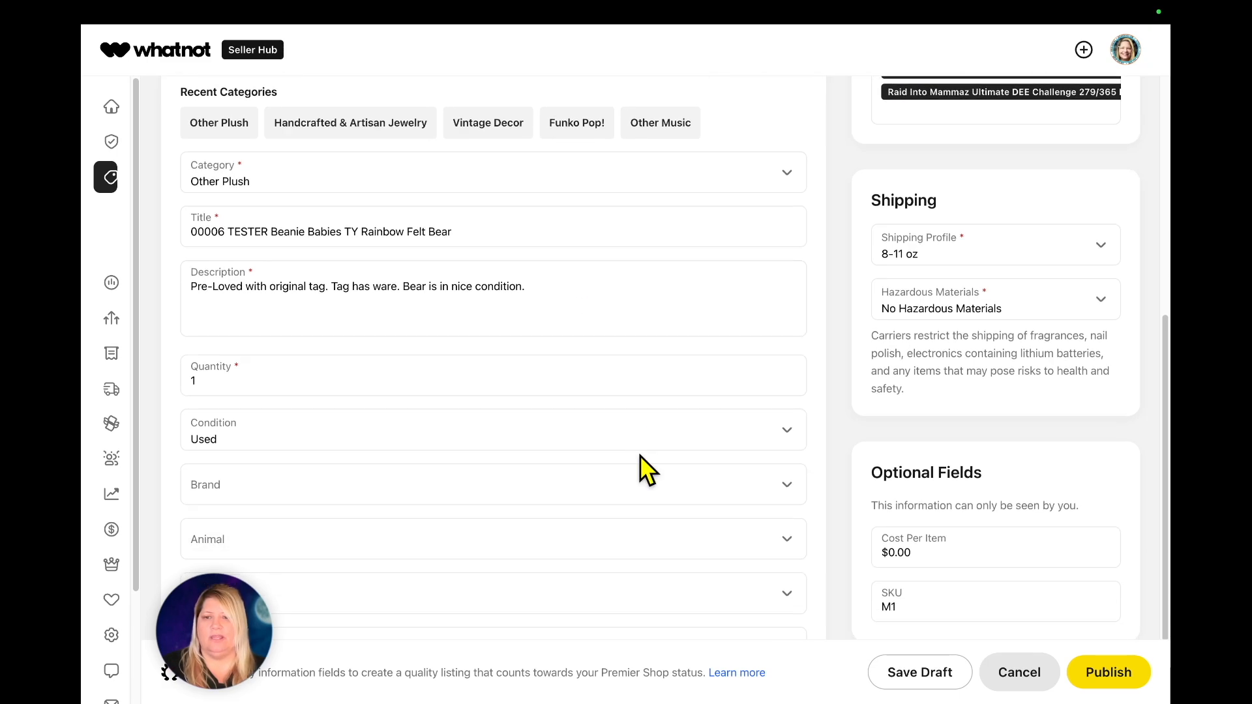
scroll(678, 511, up, 6)
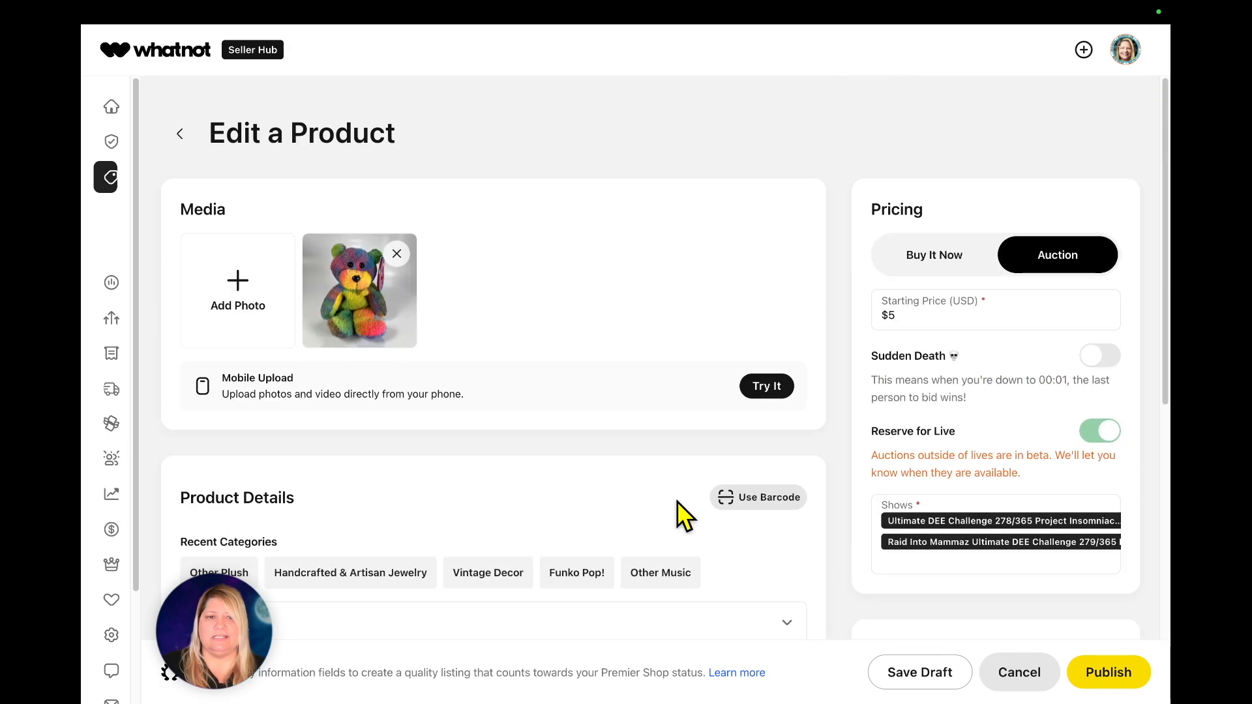
click(906, 679)
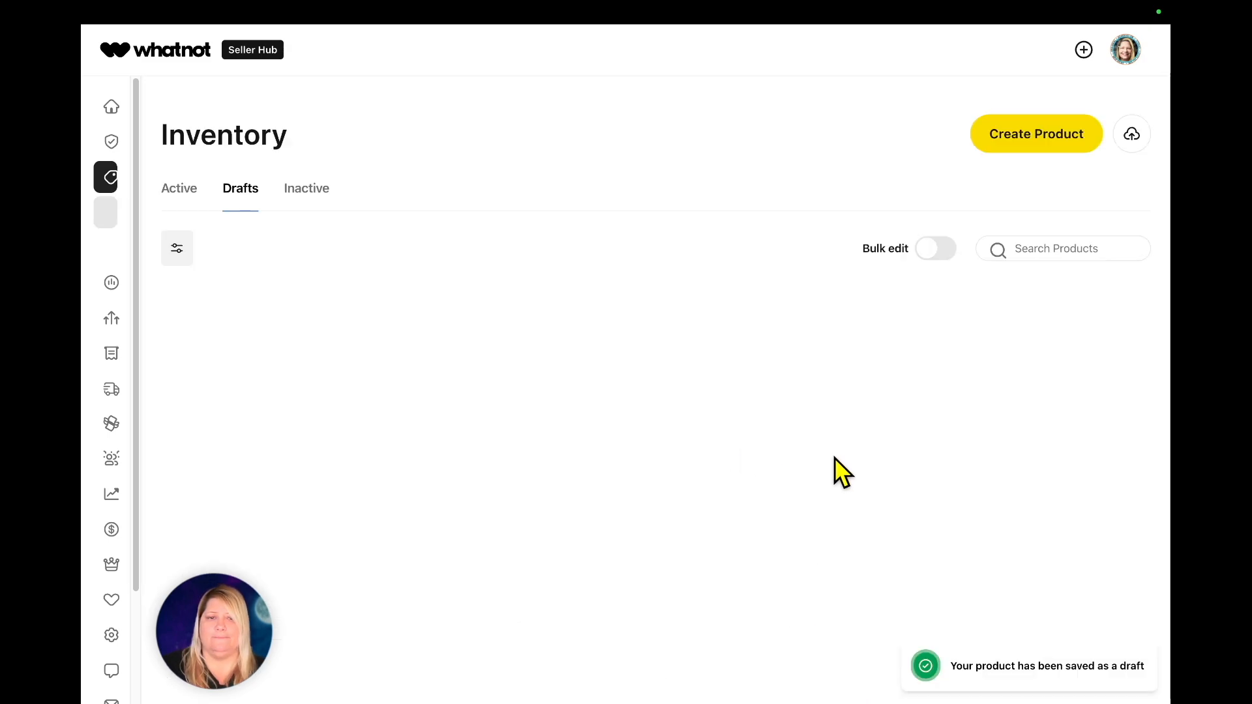
scroll(809, 464, down, 1)
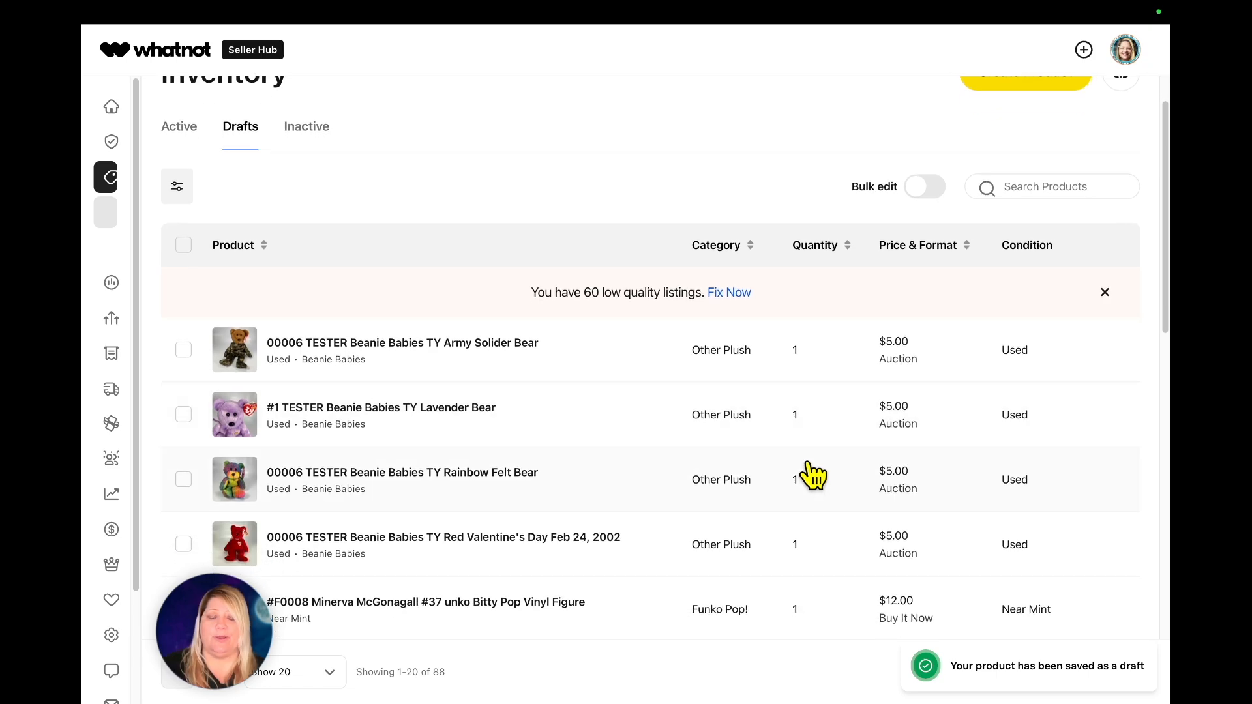
click(184, 245)
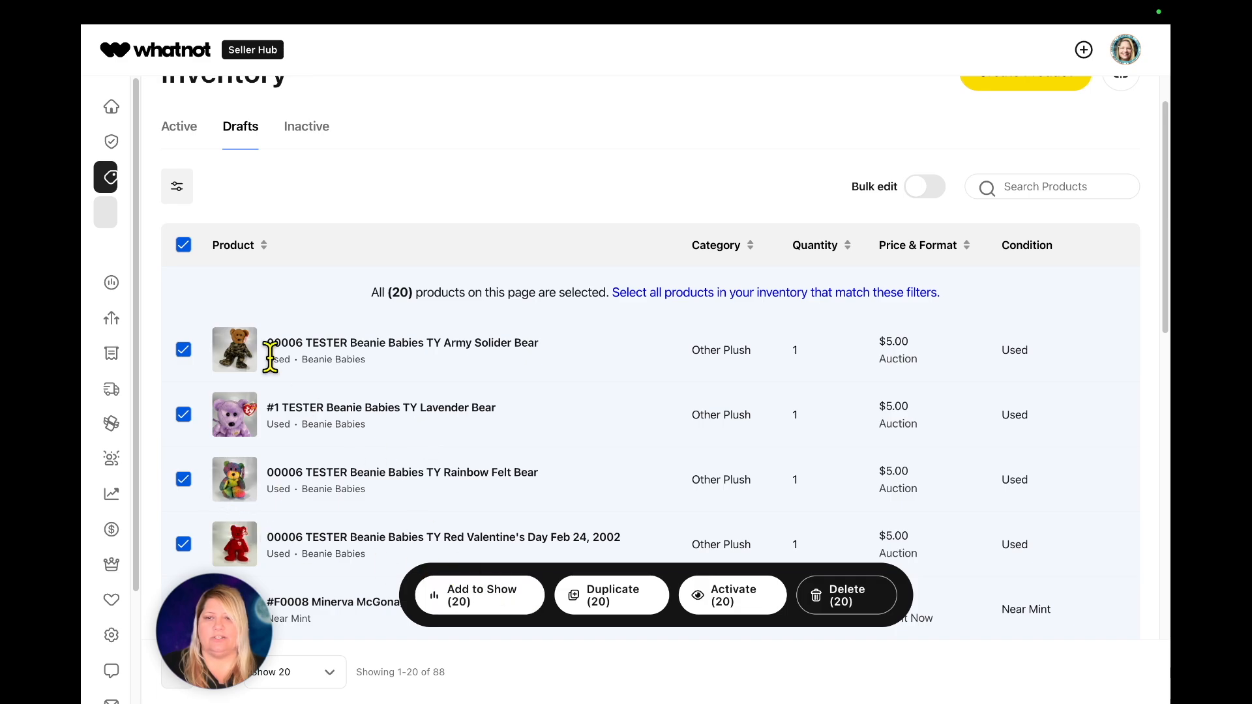
click(183, 246)
Add the four Beanie Babies bear drafts to the Ultimate DEE Challenge 278/365 and Raid Into Mammaz Ultimate DEE Challenge 279/365 shows
scroll(188, 369, down, 2)
click(183, 435)
click(183, 371)
click(183, 306)
click(184, 240)
click(540, 603)
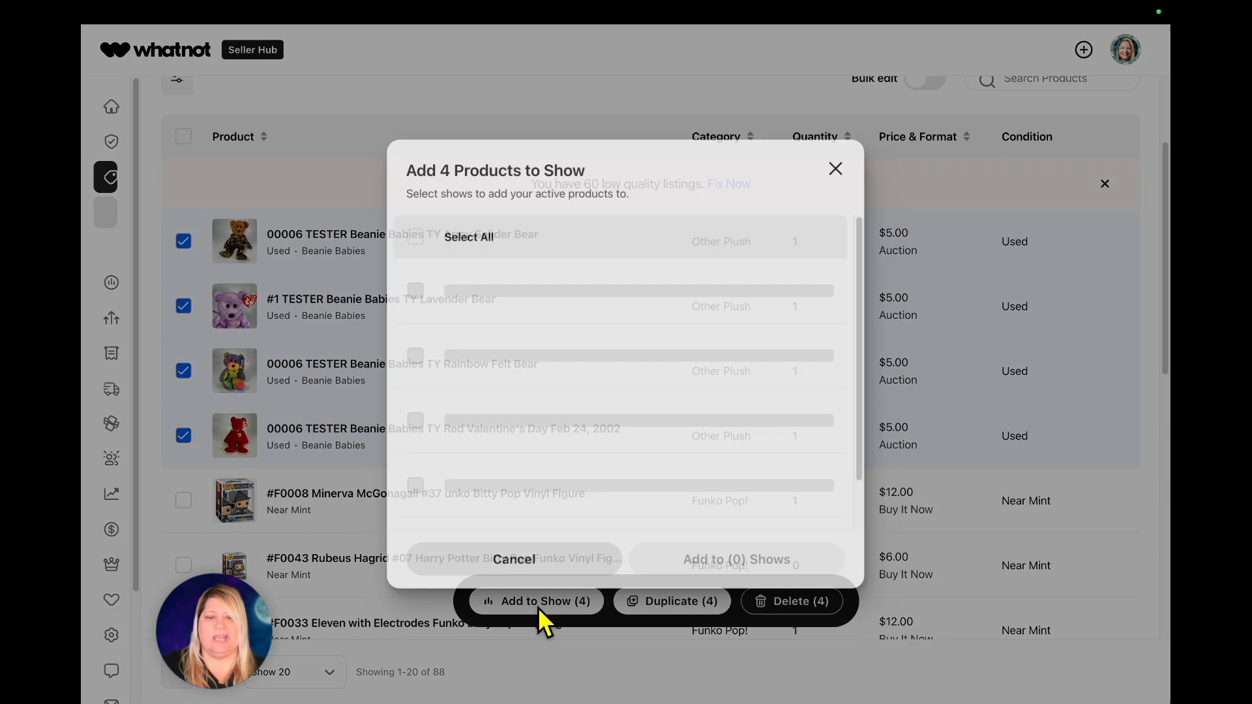
click(415, 291)
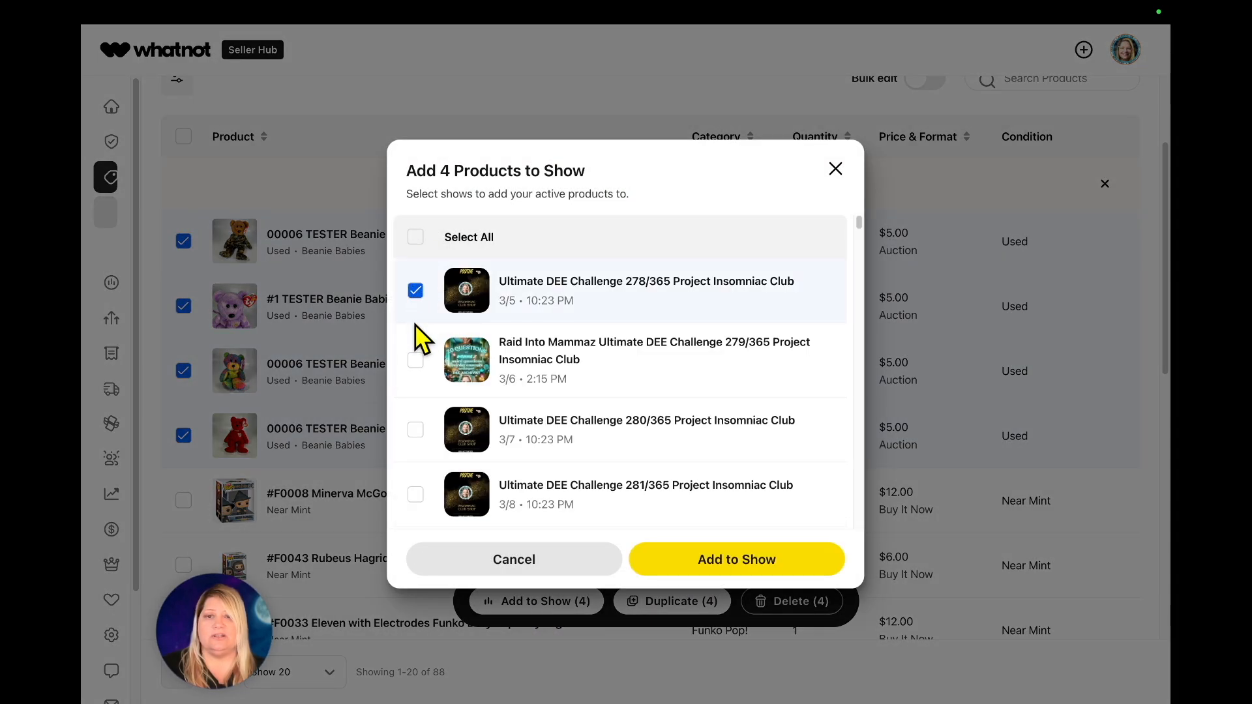
click(415, 360)
click(791, 566)
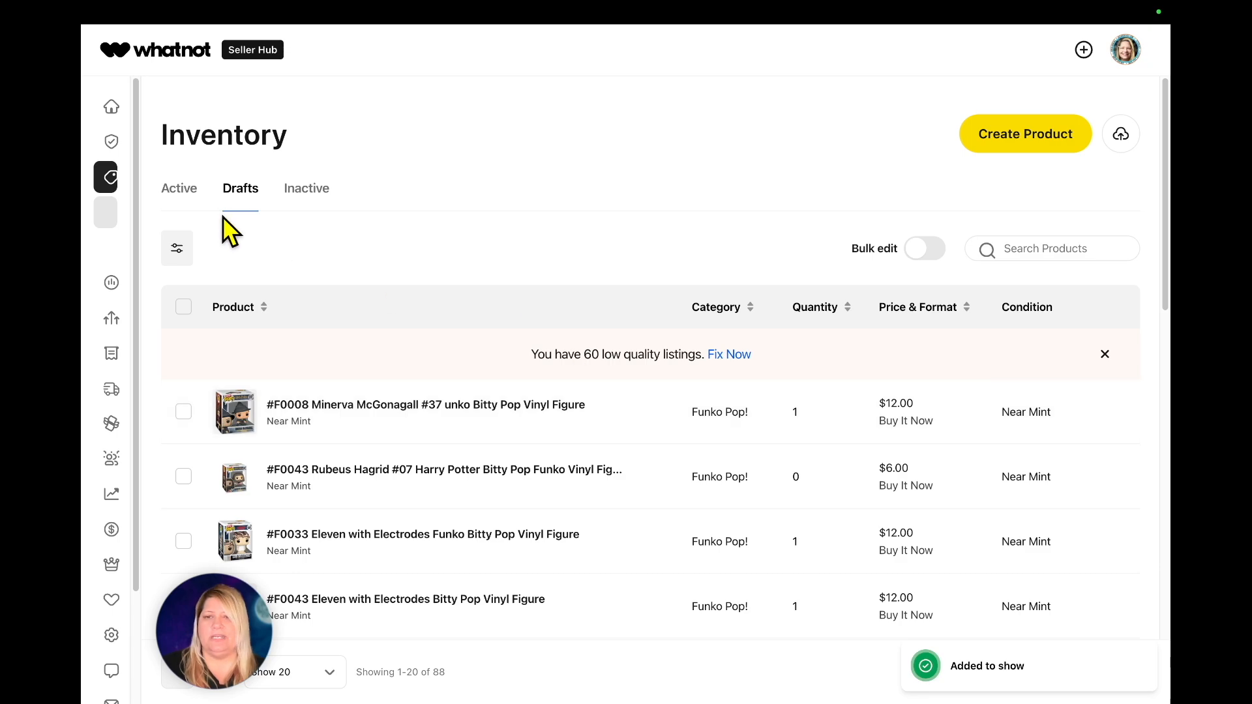
Review the active inventory for the Beanie Babies bears and the shows they are featured in
click(180, 185)
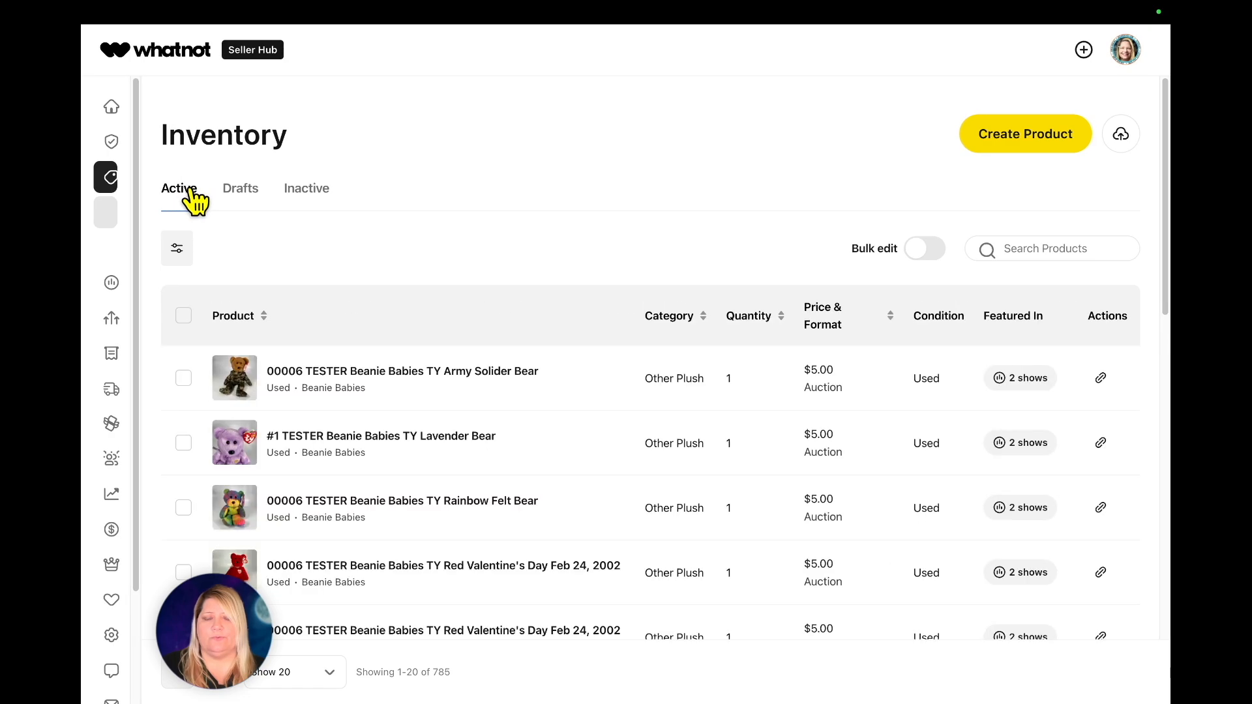
scroll(352, 473, down, 4)
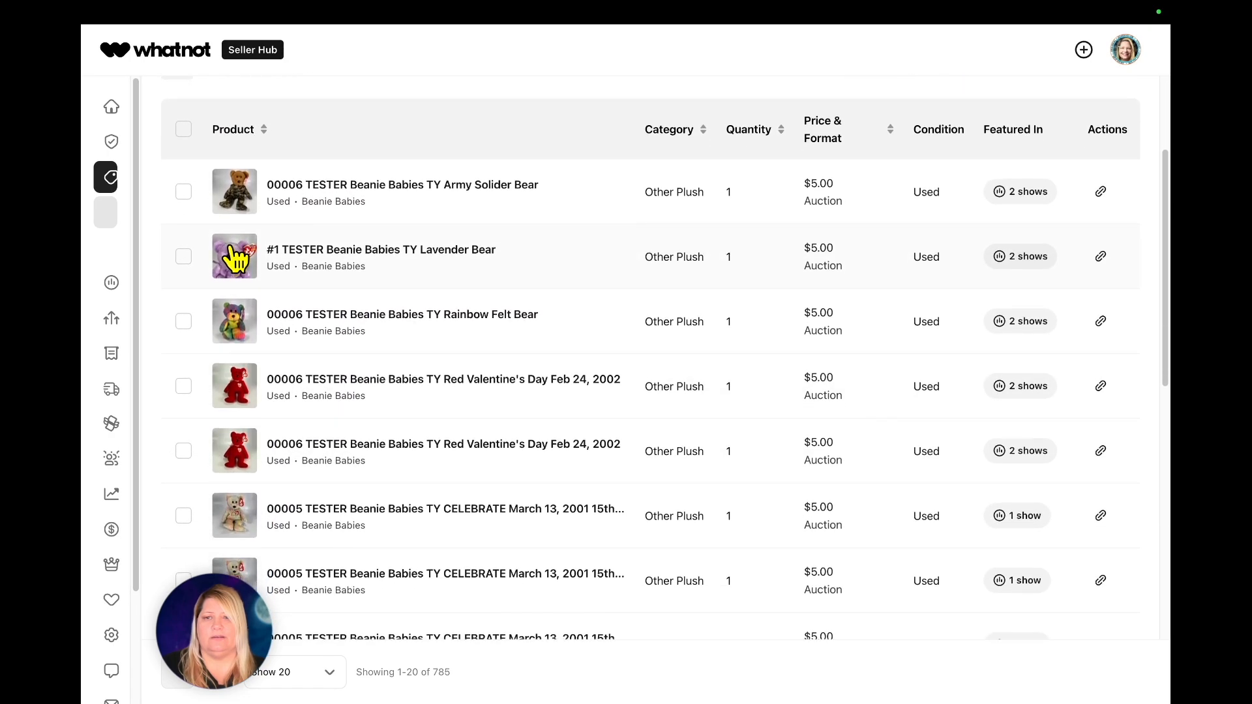
mouse_move(149, 220)
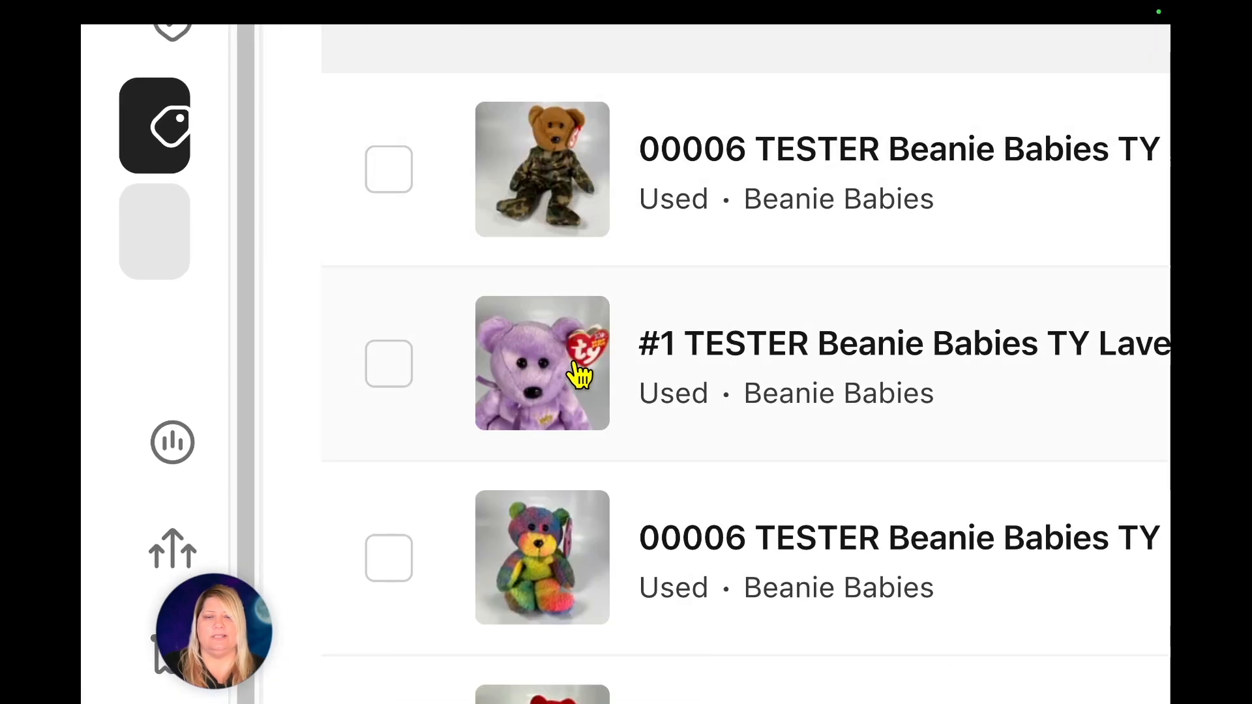
scroll(568, 411, down, 1)
scroll(573, 418, down, 4)
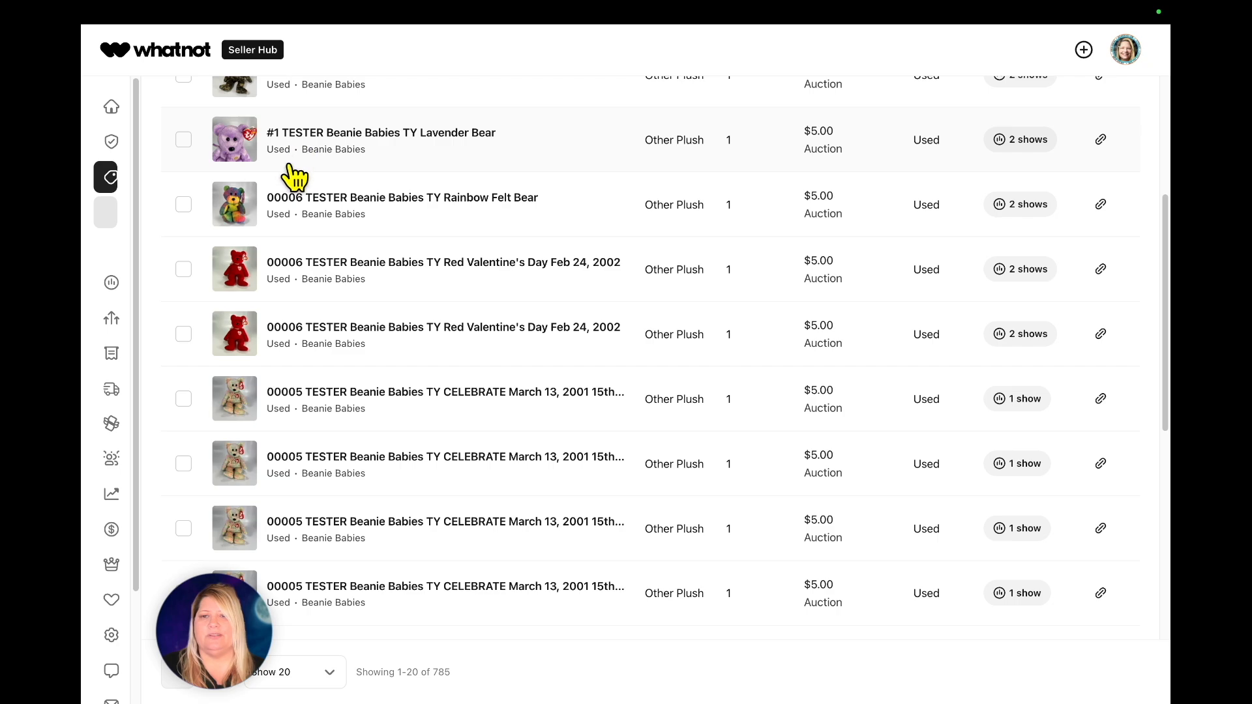
scroll(292, 217, up, 3)
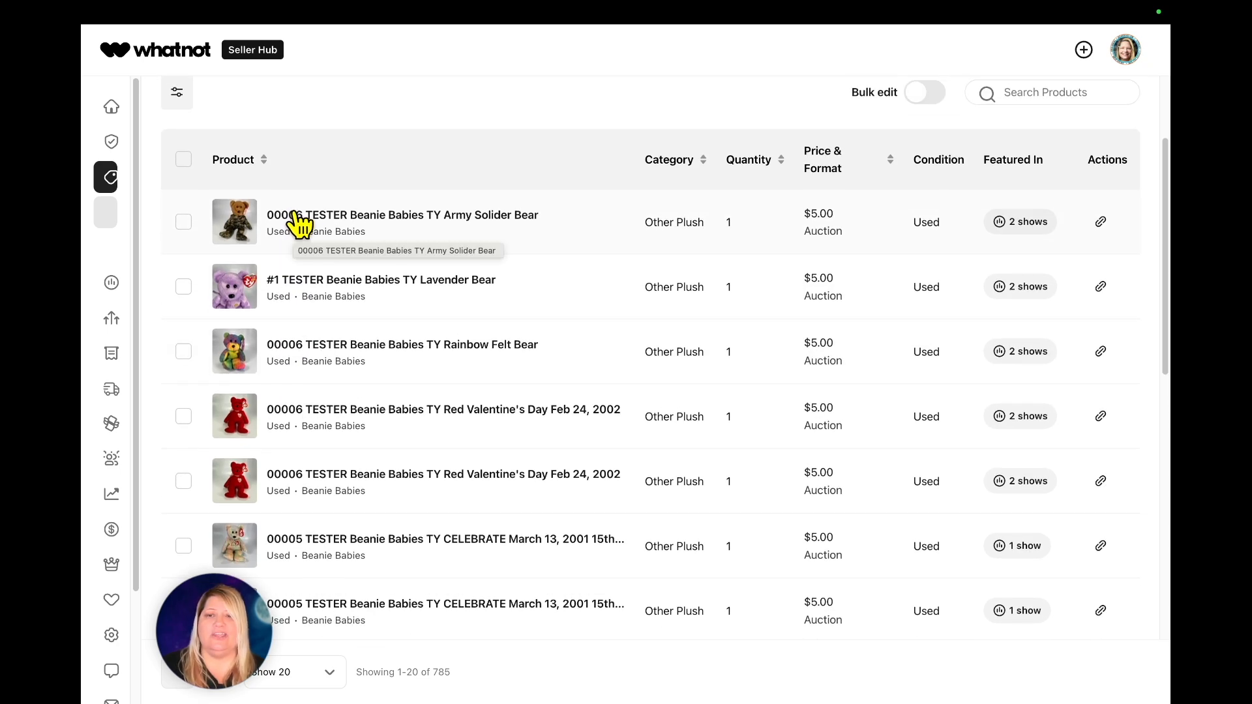
Select all 15 active Beanie Babies listings, from the Army Solider Bear through the 00000 CELEBRATE bear, and deactivate them in bulk
click(184, 222)
click(183, 287)
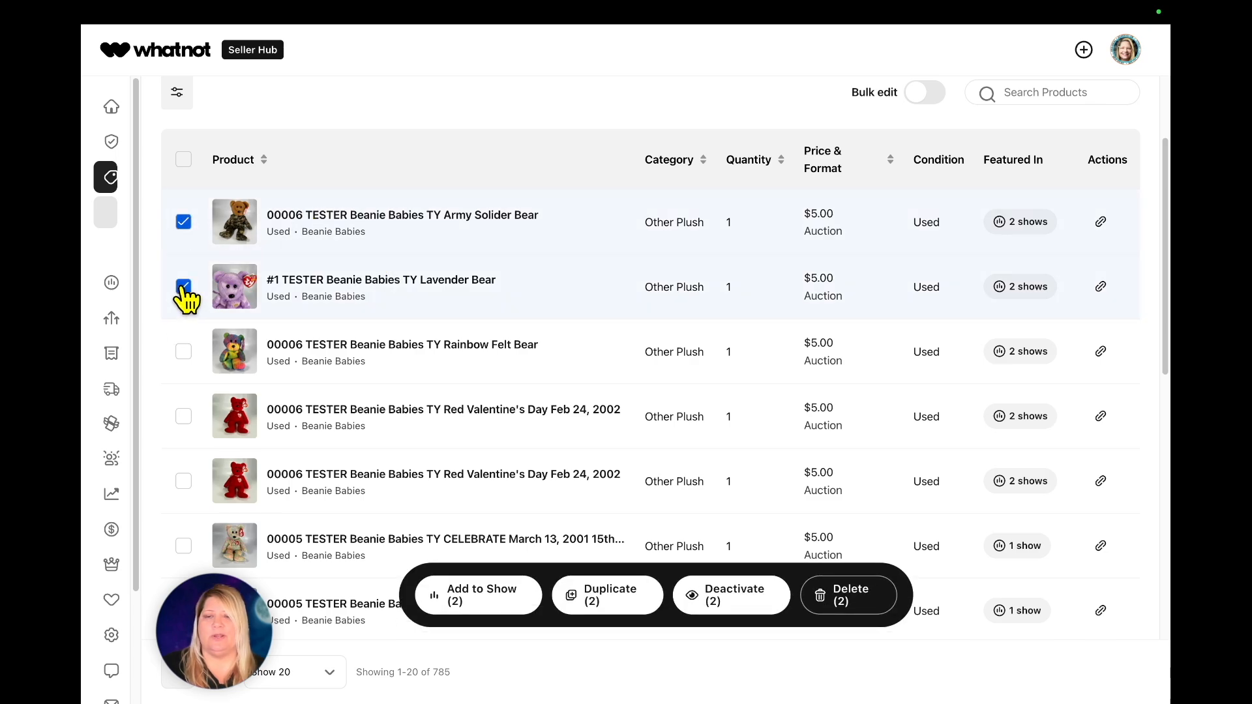
click(183, 351)
scroll(185, 358, down, 3)
click(183, 226)
click(183, 290)
click(189, 353)
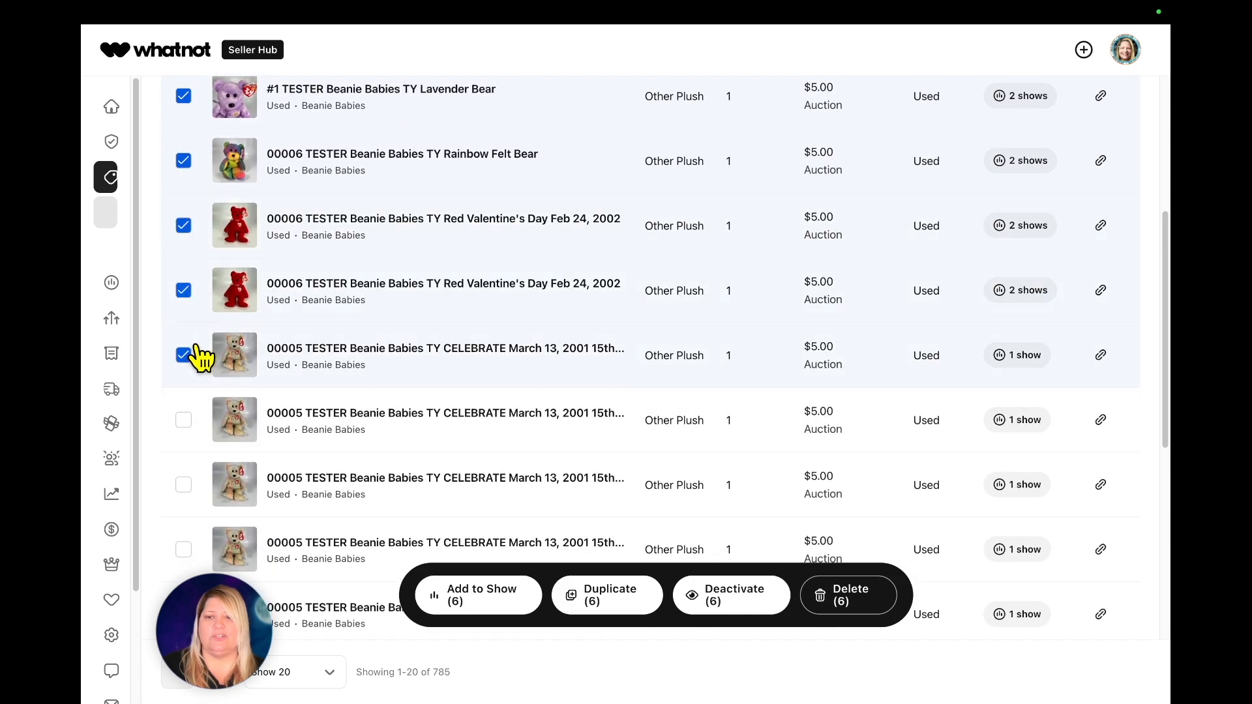
click(184, 349)
click(185, 353)
click(185, 418)
scroll(190, 385, down, 4)
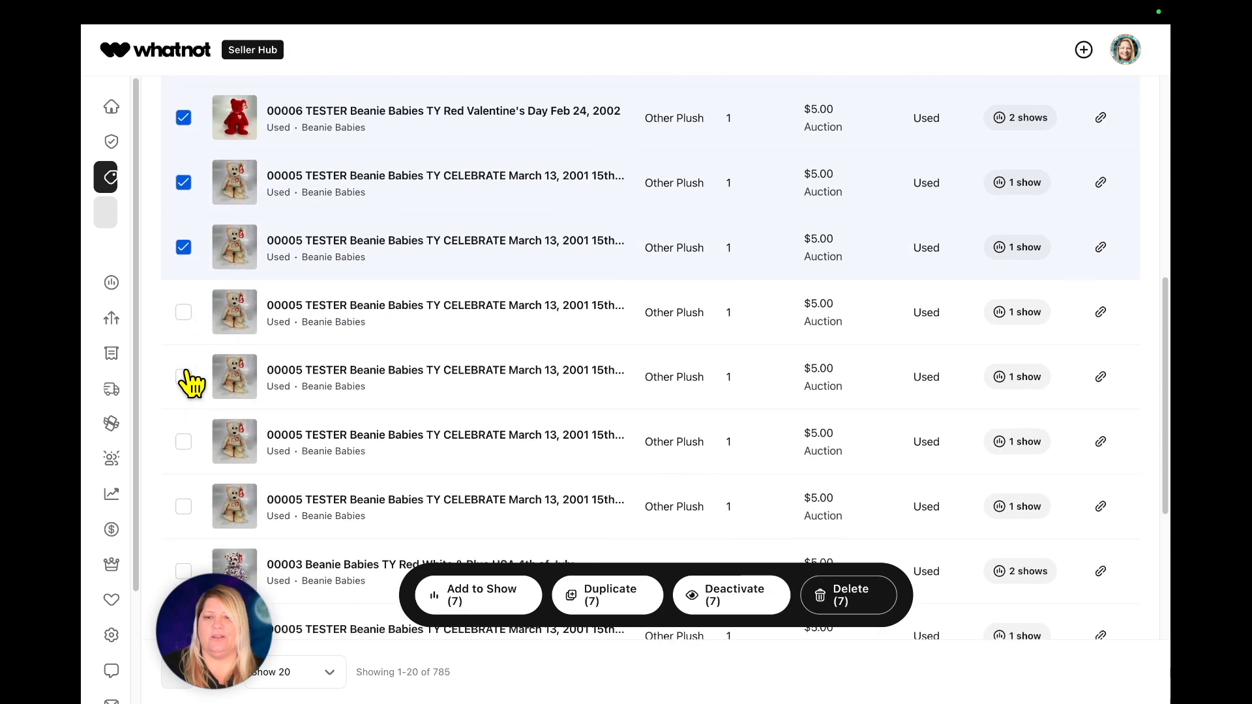
click(185, 235)
click(185, 298)
click(186, 364)
click(185, 428)
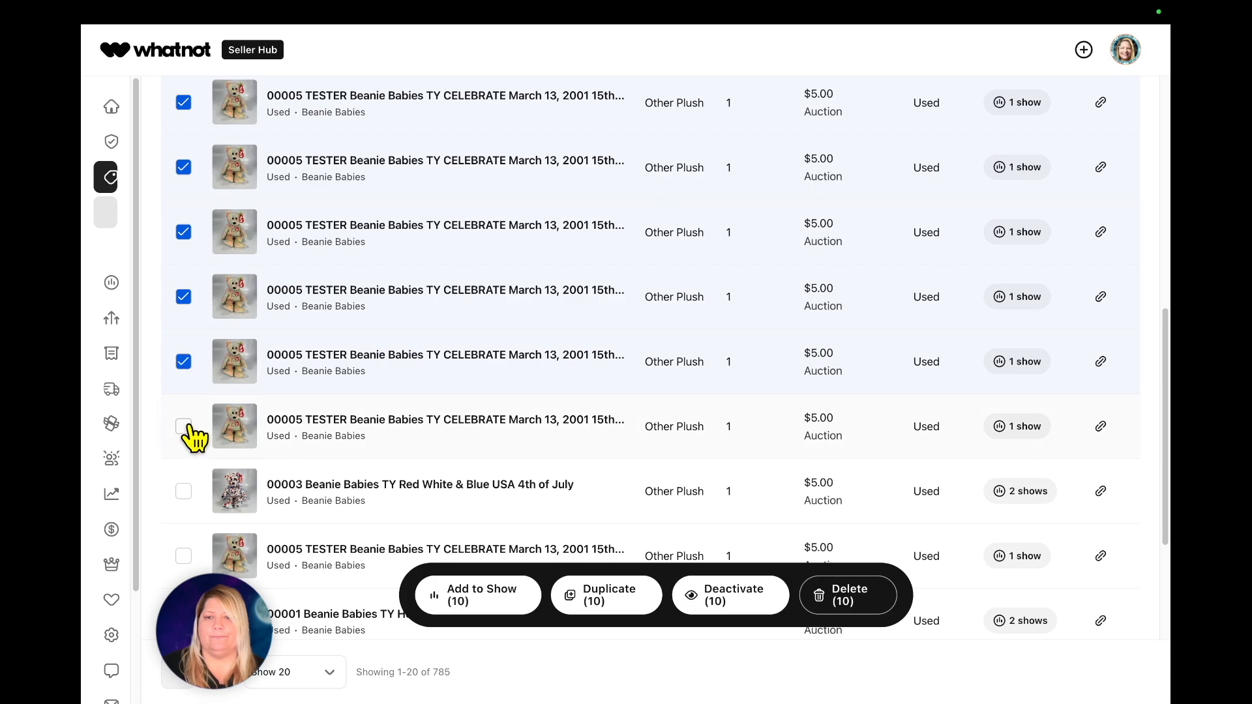
click(184, 492)
scroll(187, 492, down, 4)
click(183, 272)
click(184, 337)
click(184, 402)
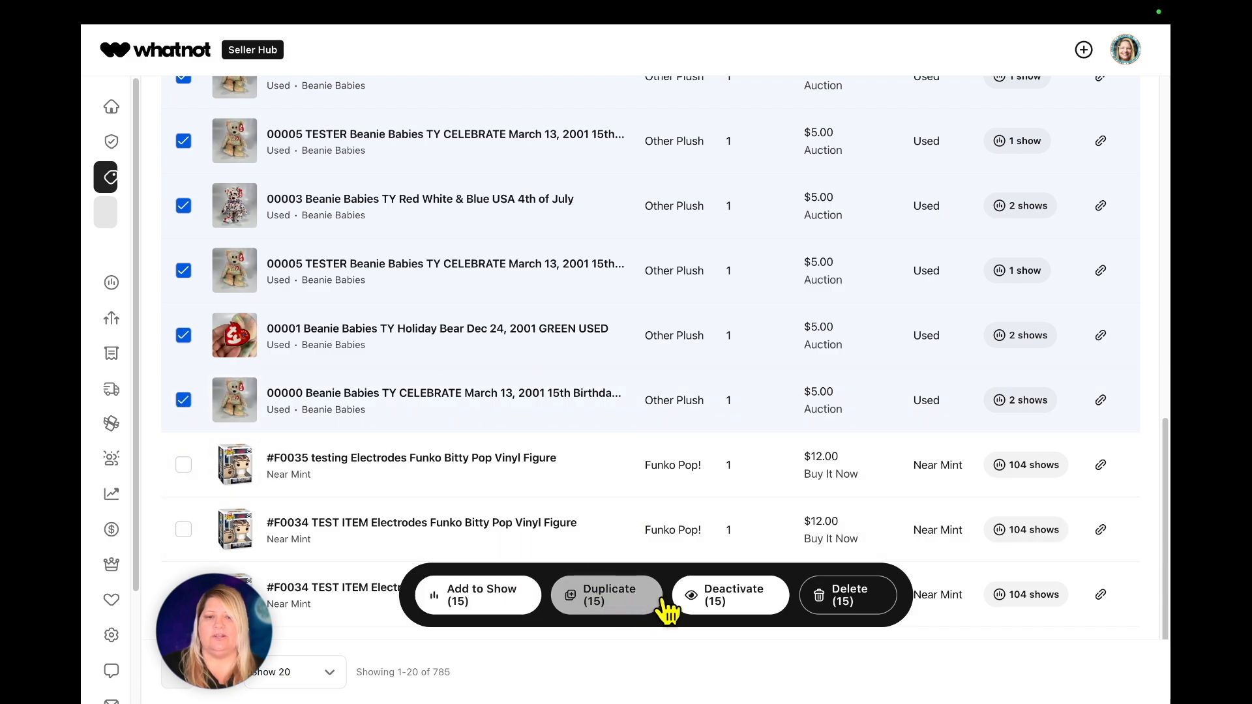
click(727, 597)
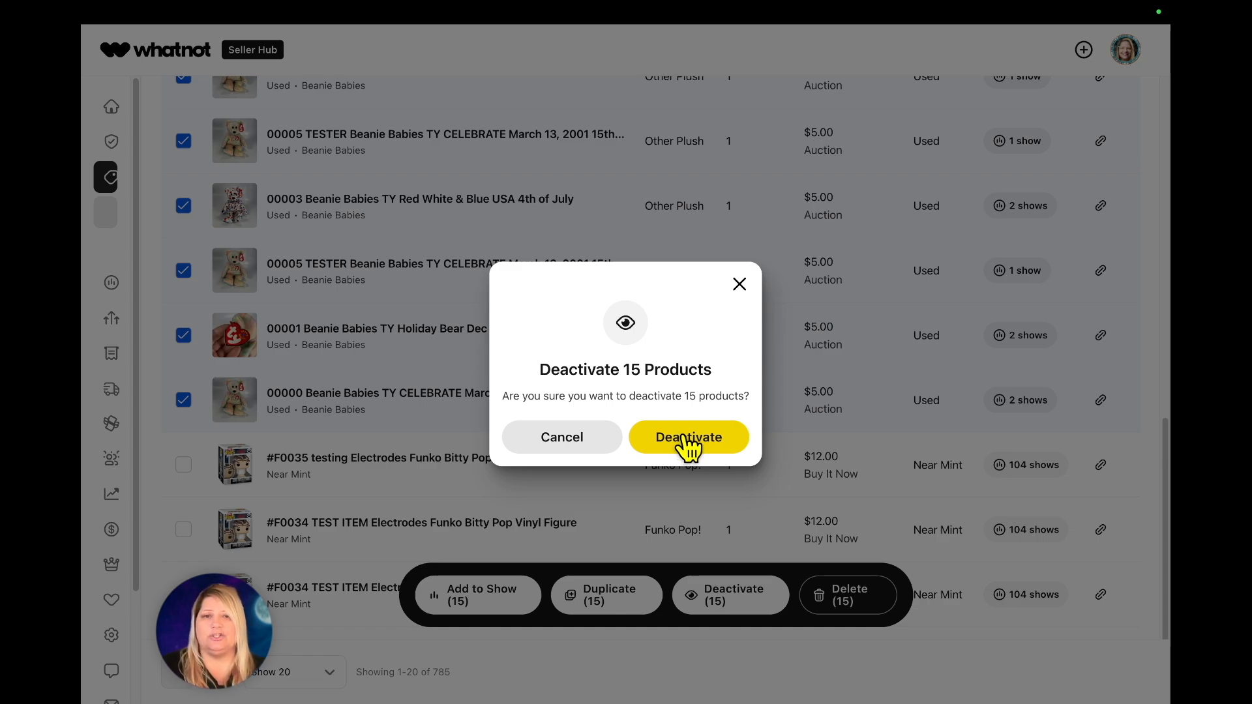
click(683, 438)
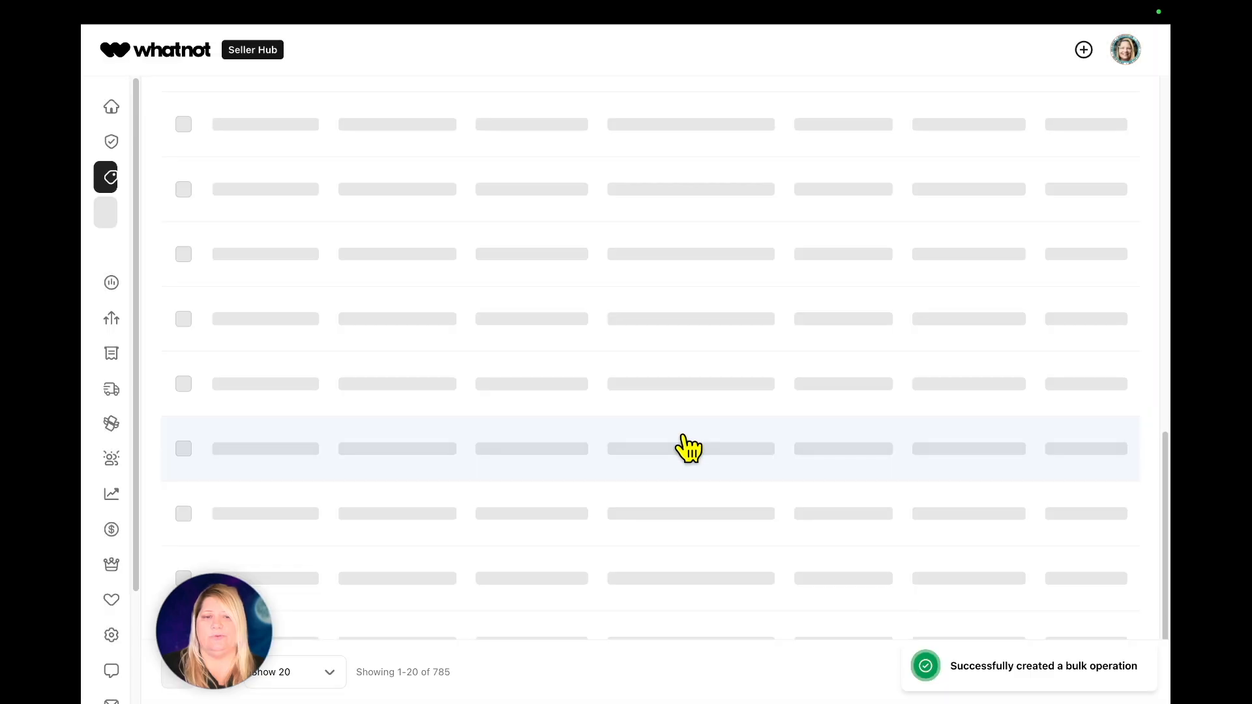
Refresh the inventory data and check the draft and inactive products for the deactivated Beanie Babies bears
scroll(685, 450, up, 15)
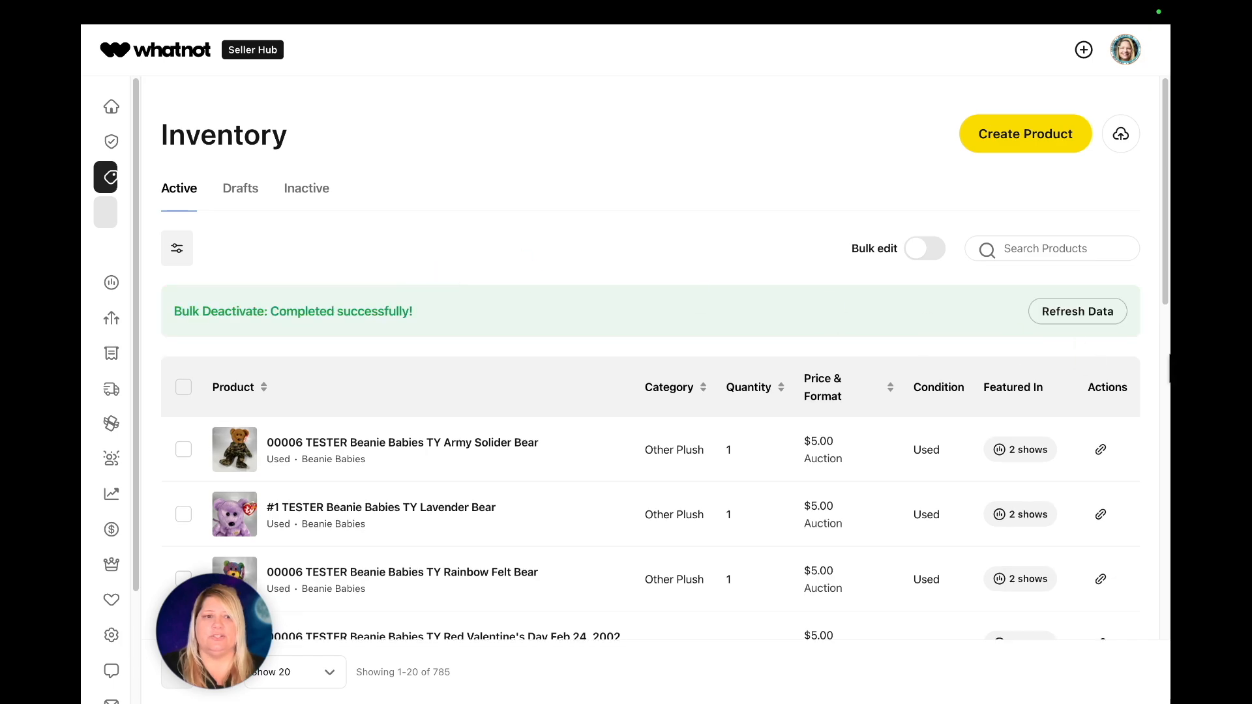
click(1060, 316)
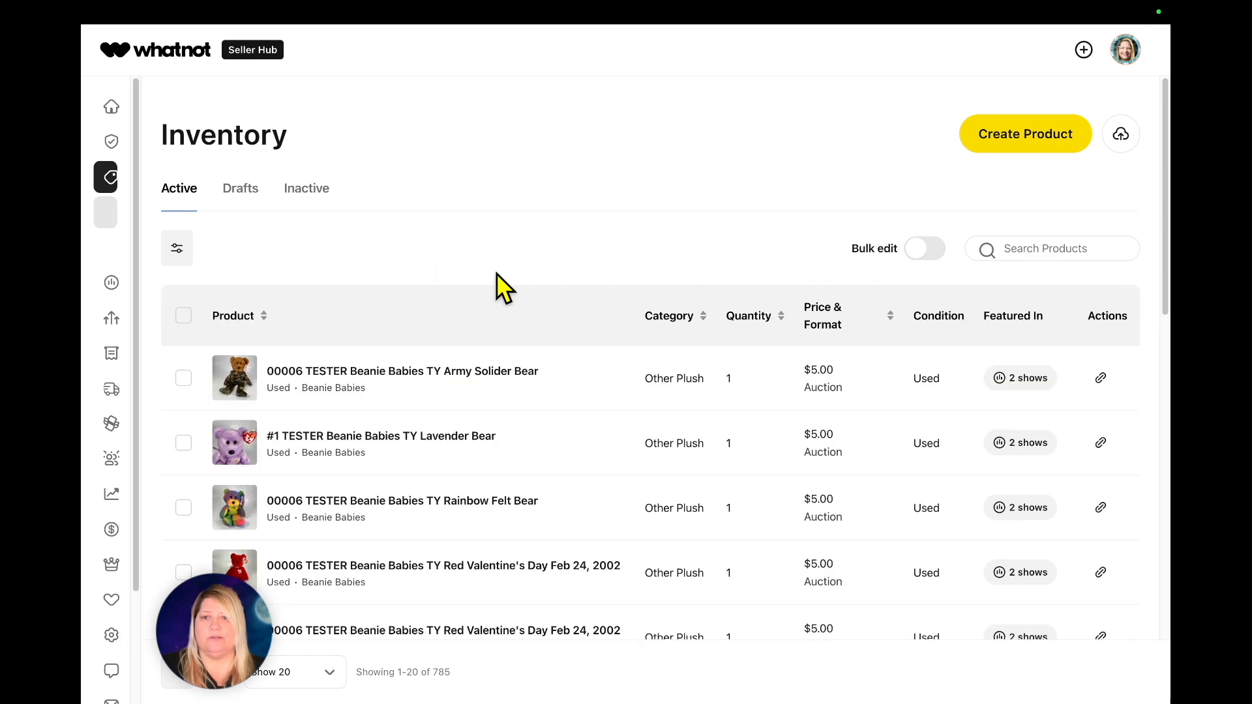
click(239, 195)
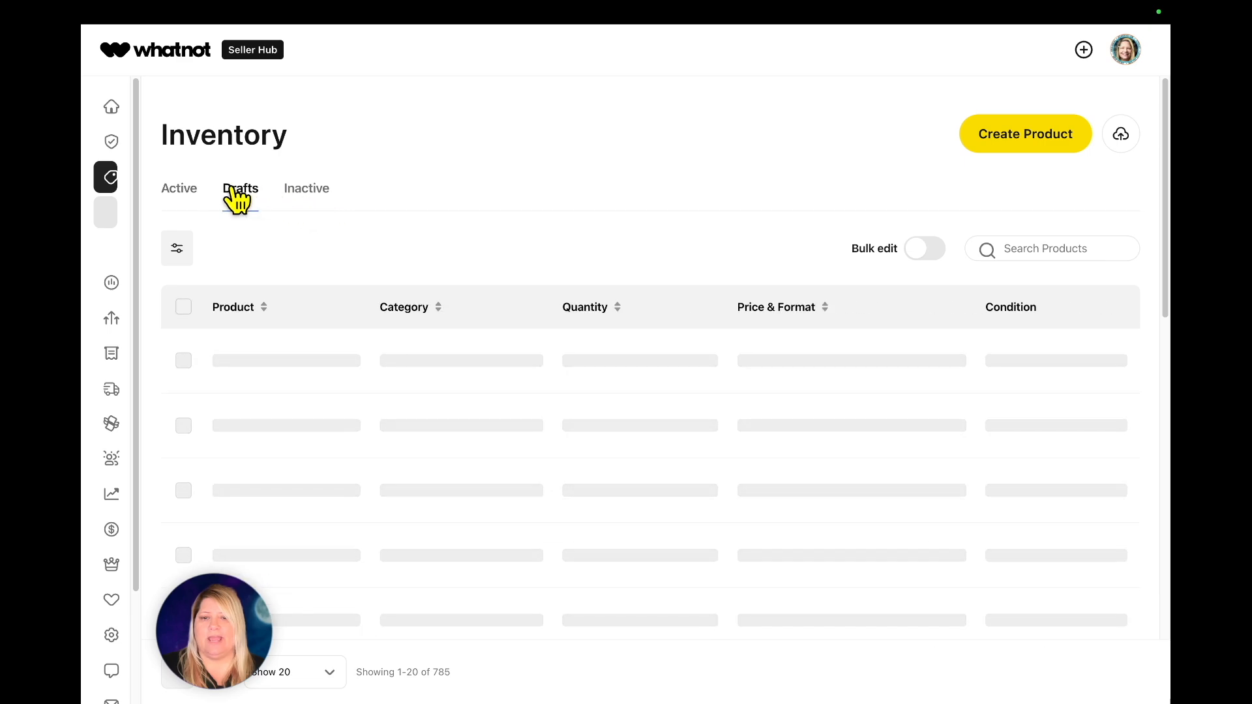
click(189, 196)
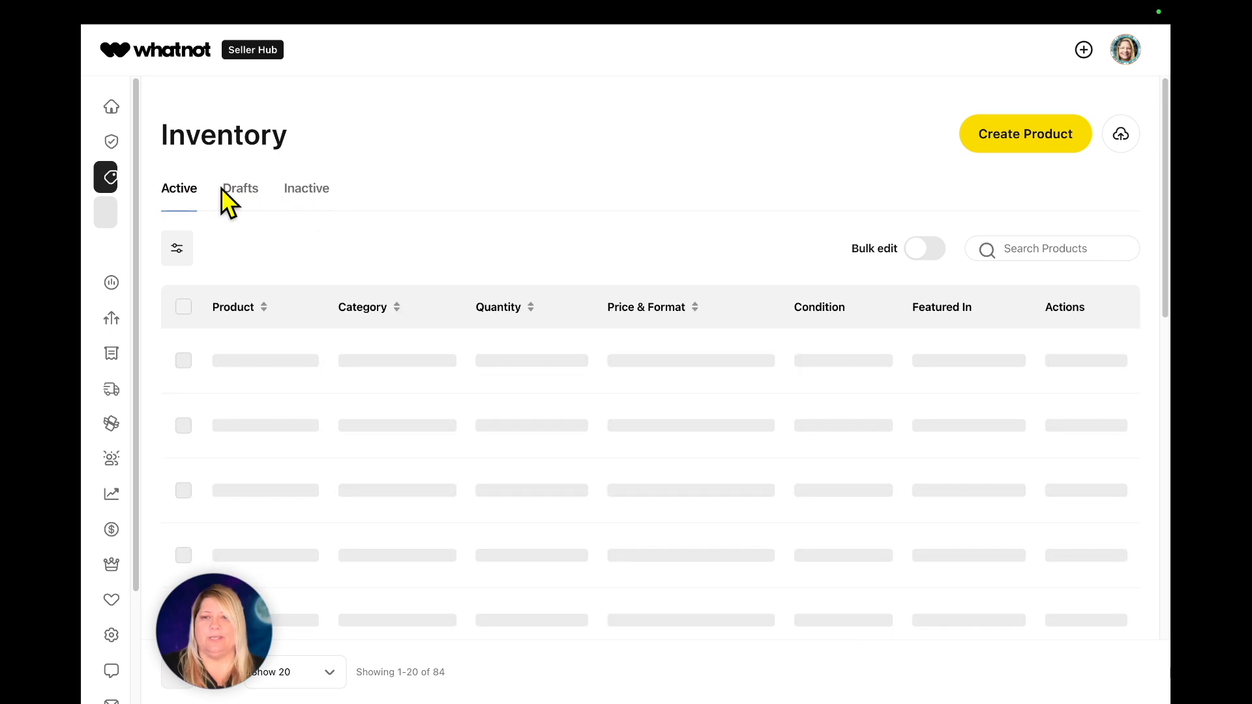
click(243, 196)
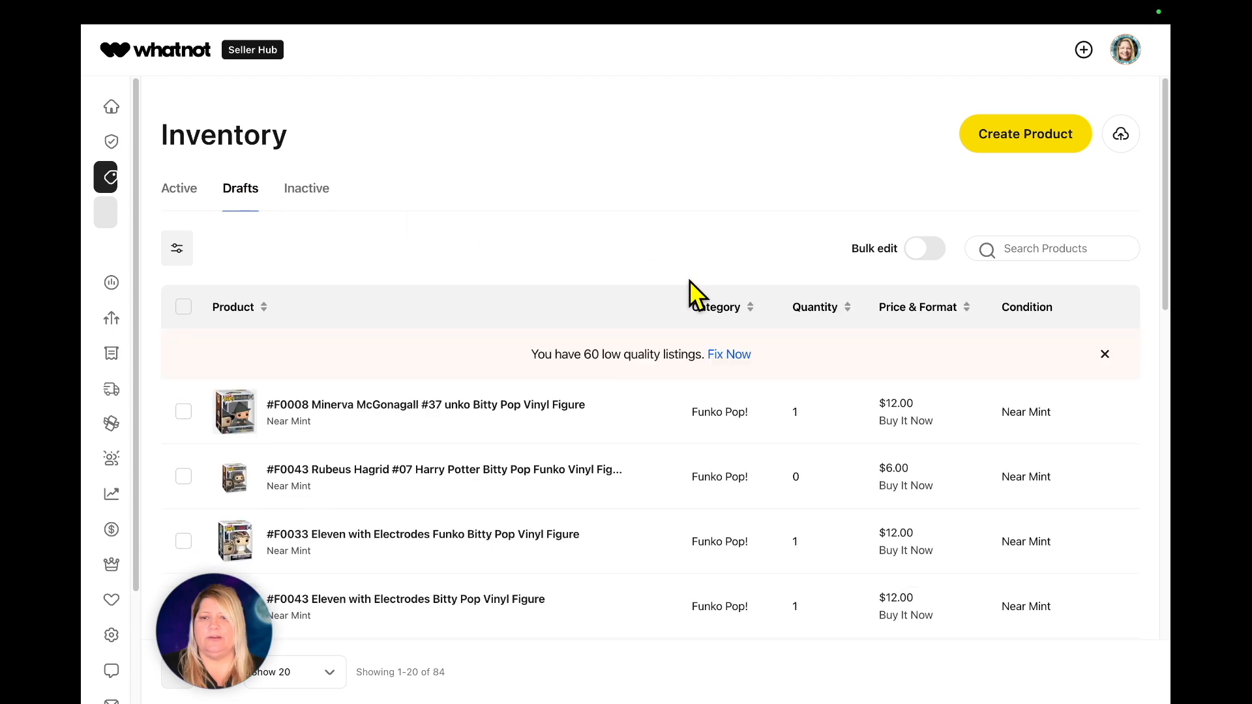
click(312, 193)
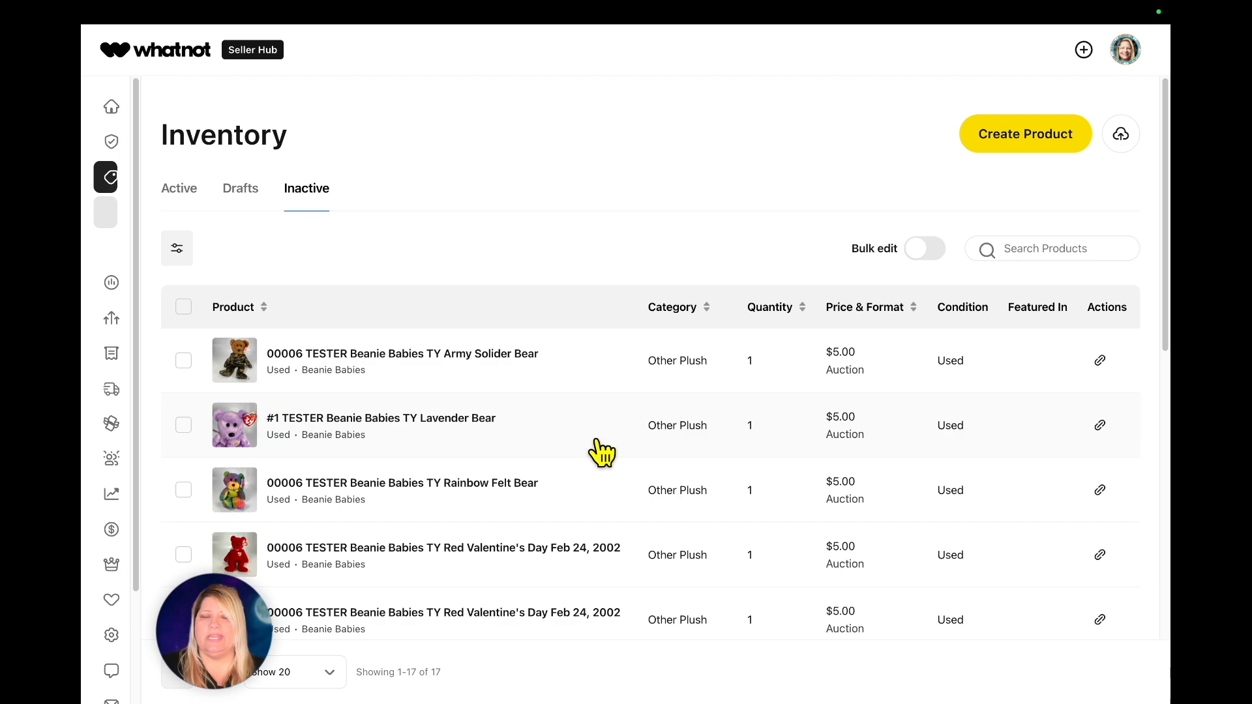
scroll(594, 449, down, 1)
scroll(594, 449, up, 1)
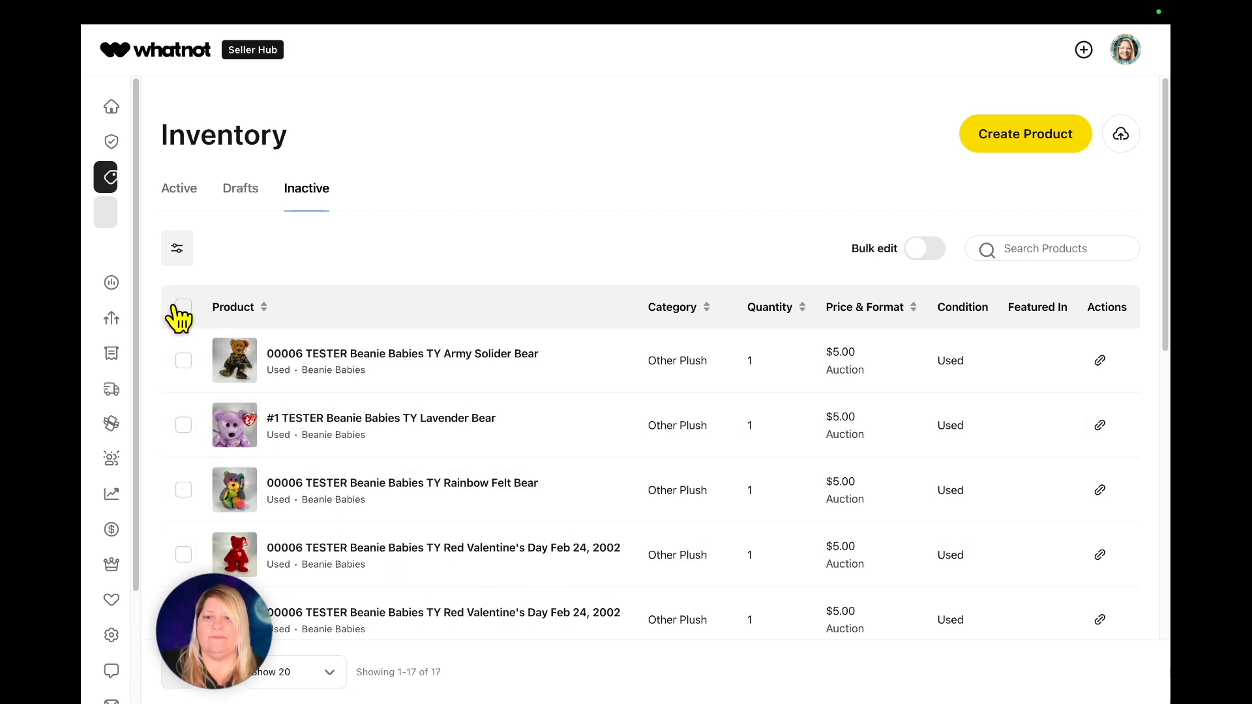
scroll(512, 479, down, 10)
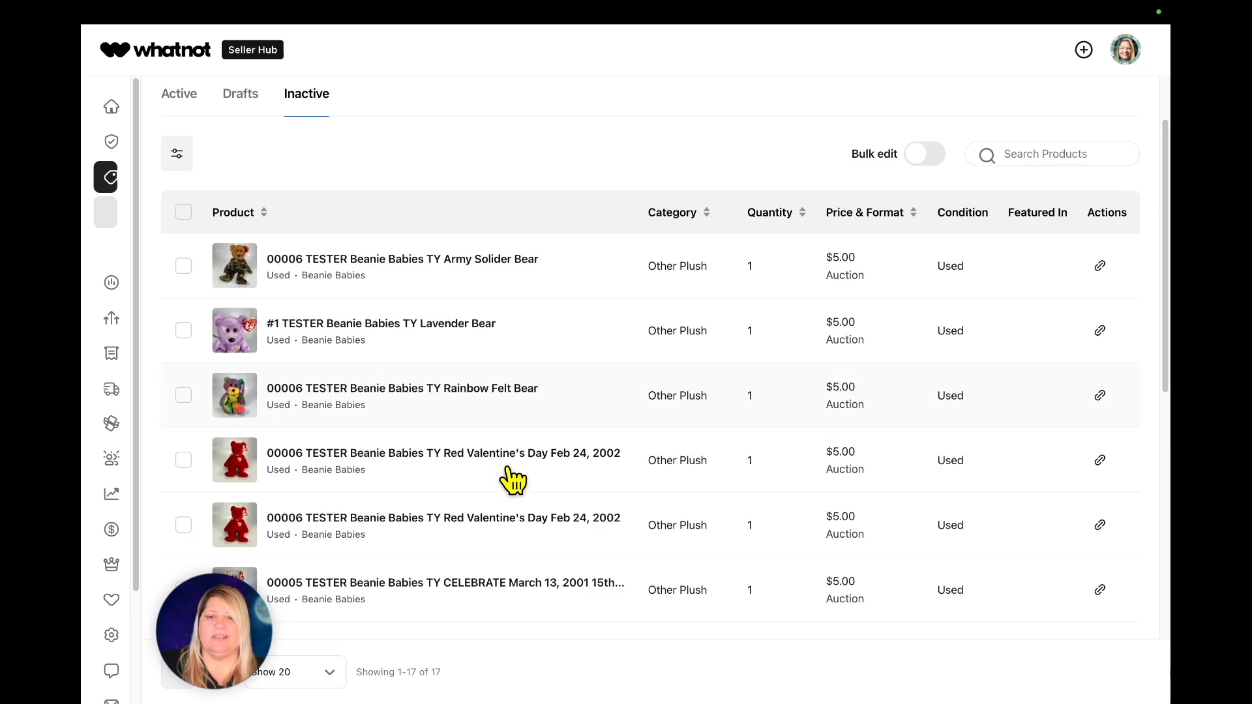
scroll(513, 481, up, 4)
scroll(510, 478, up, 6)
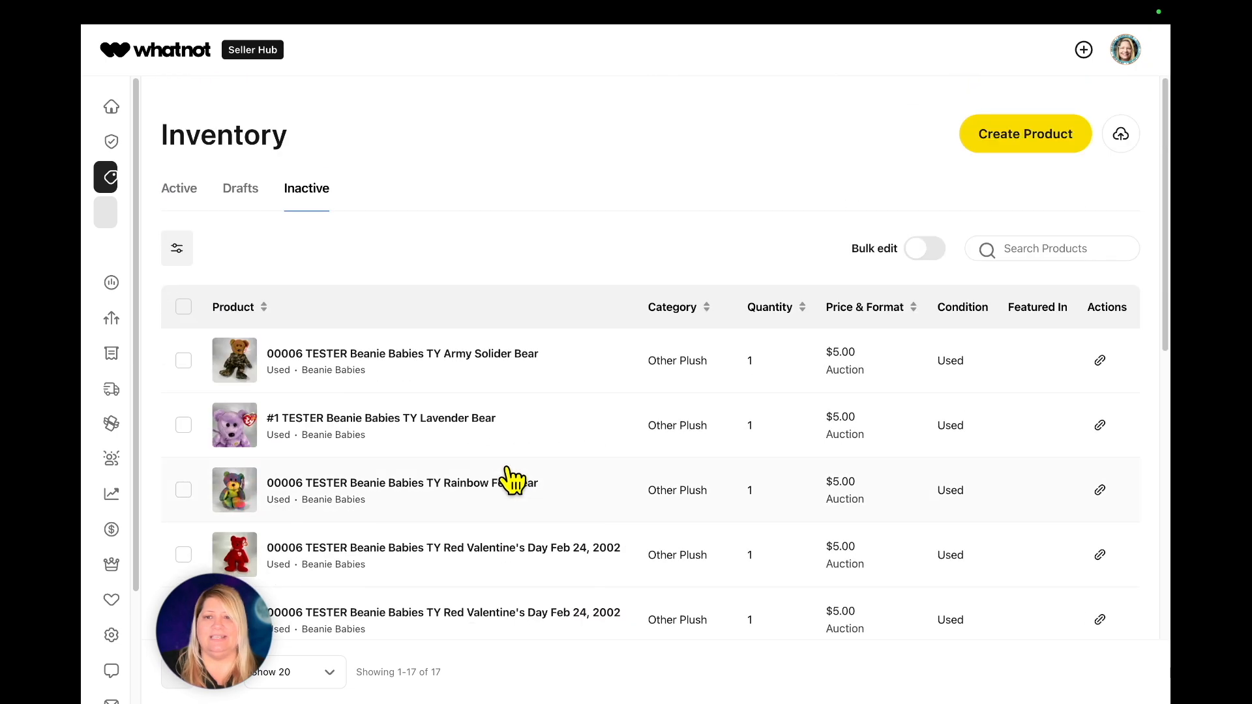
Delete all inactive Beanie Babies listings in bulk, excluding the Skylanders figure and the Pokémon mini pack from the selection
click(183, 308)
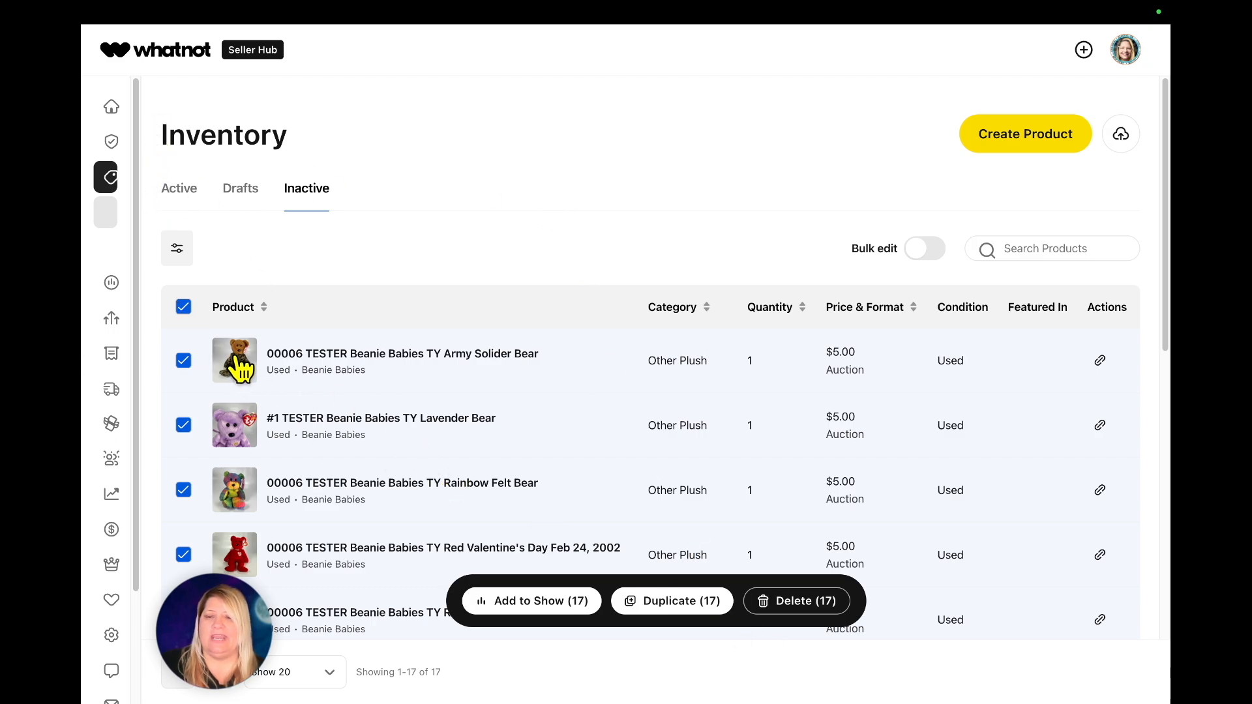
click(183, 307)
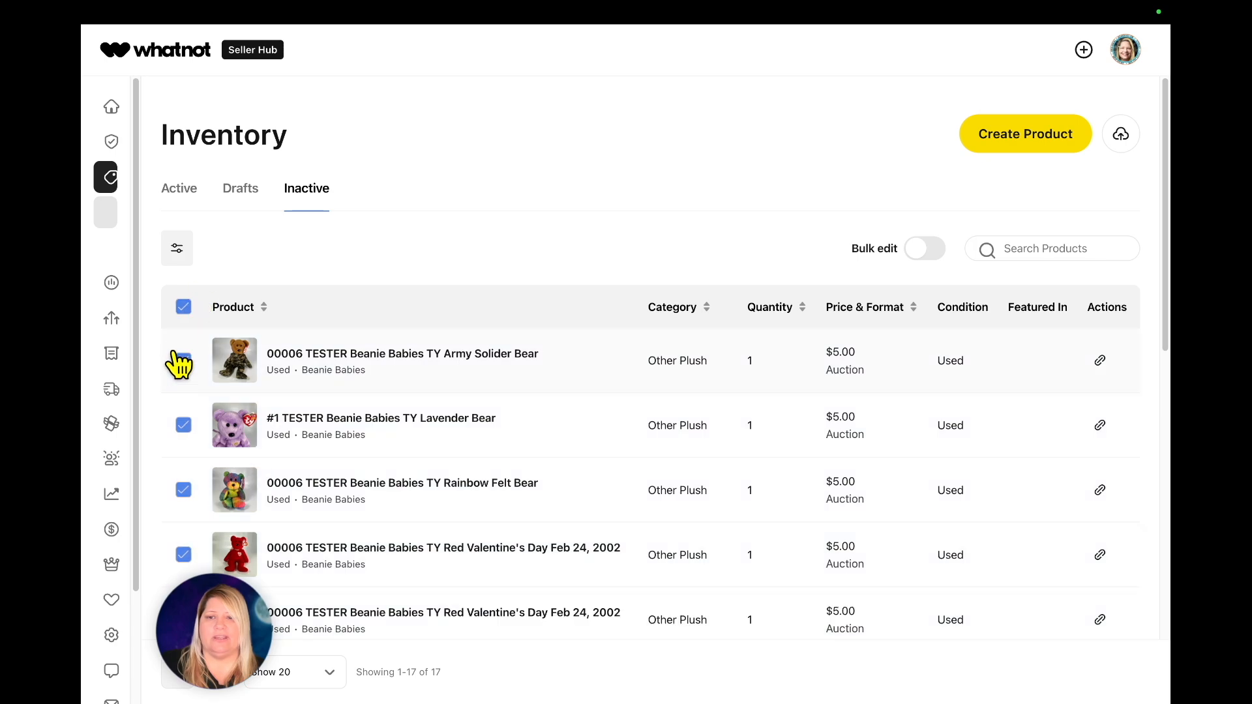
click(183, 307)
scroll(232, 378, down, 12)
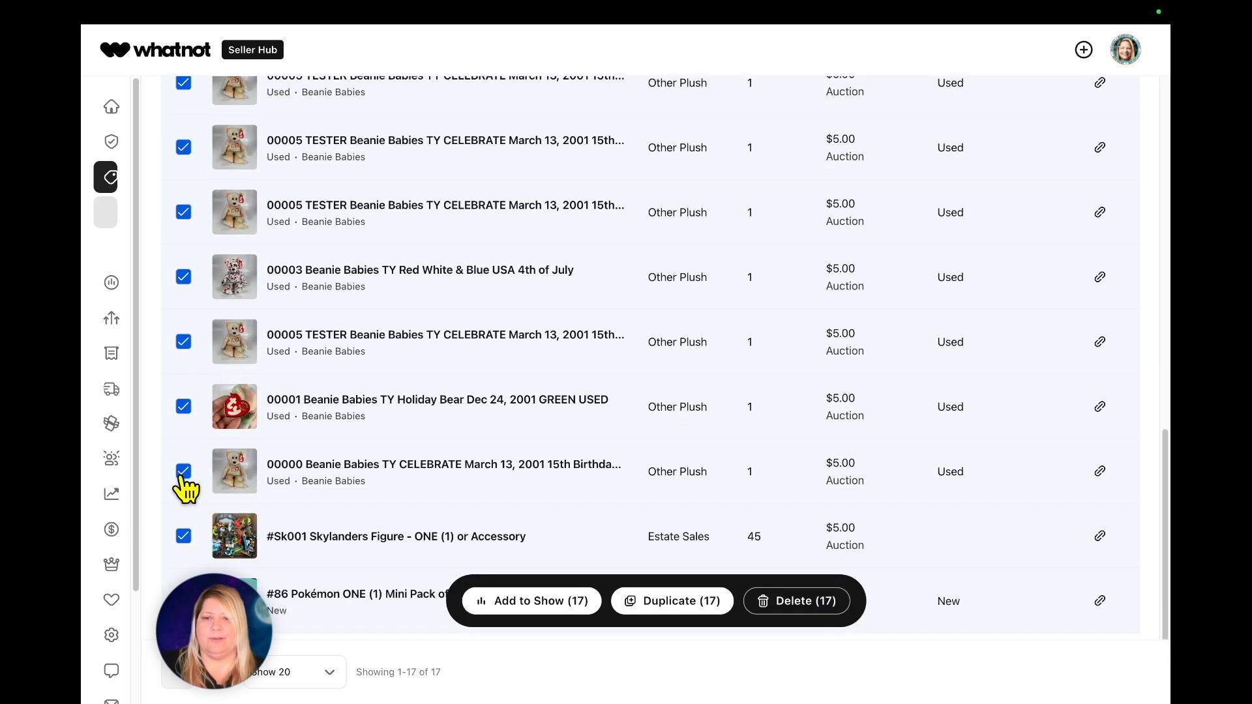
drag(186, 585, 288, 606)
click(183, 600)
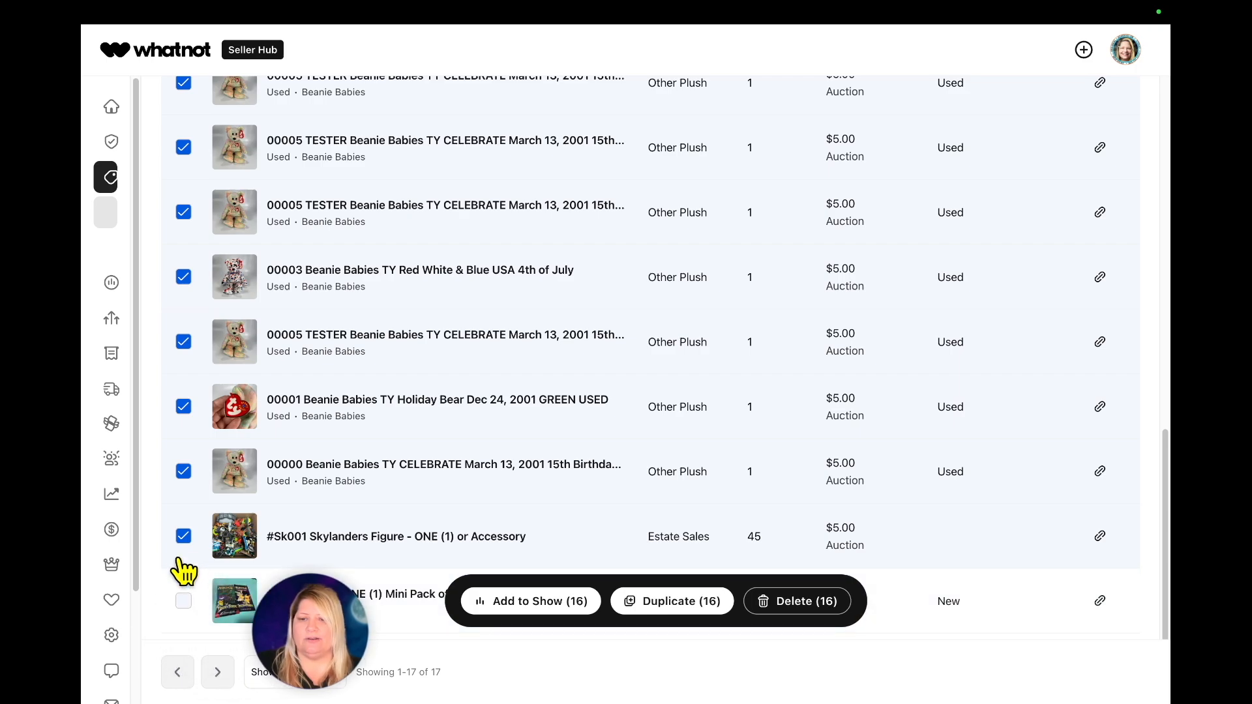
click(183, 536)
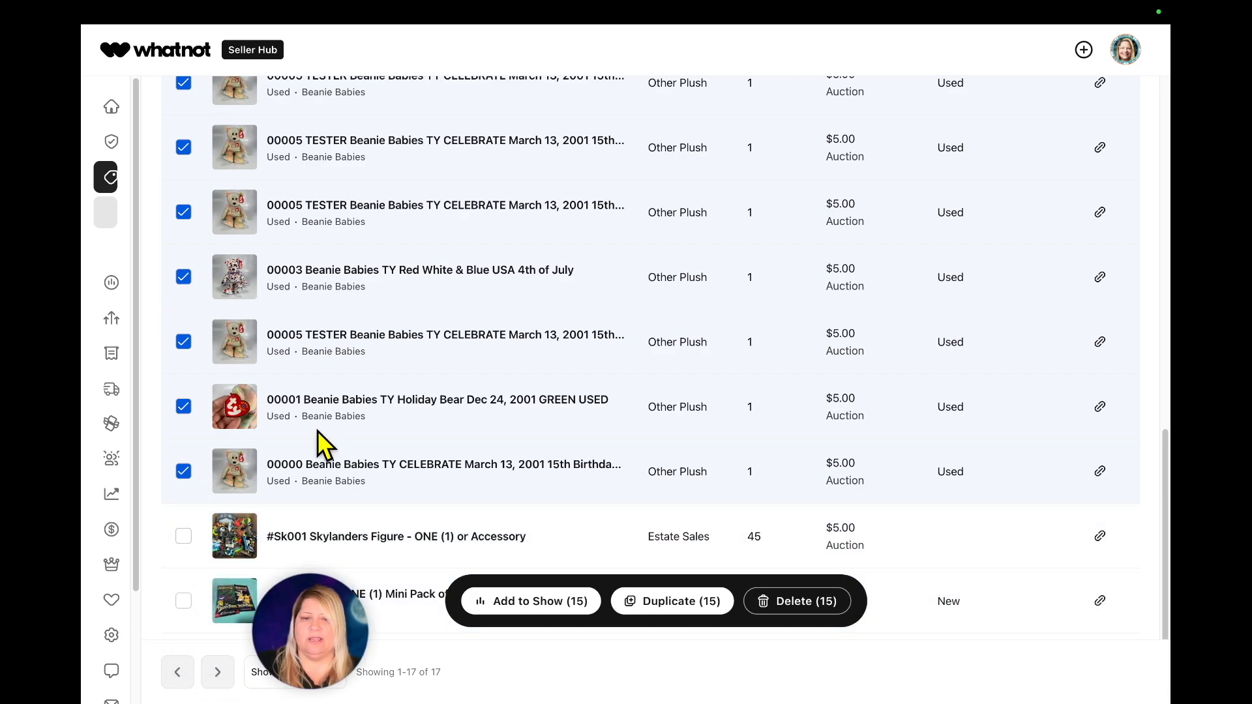
click(803, 603)
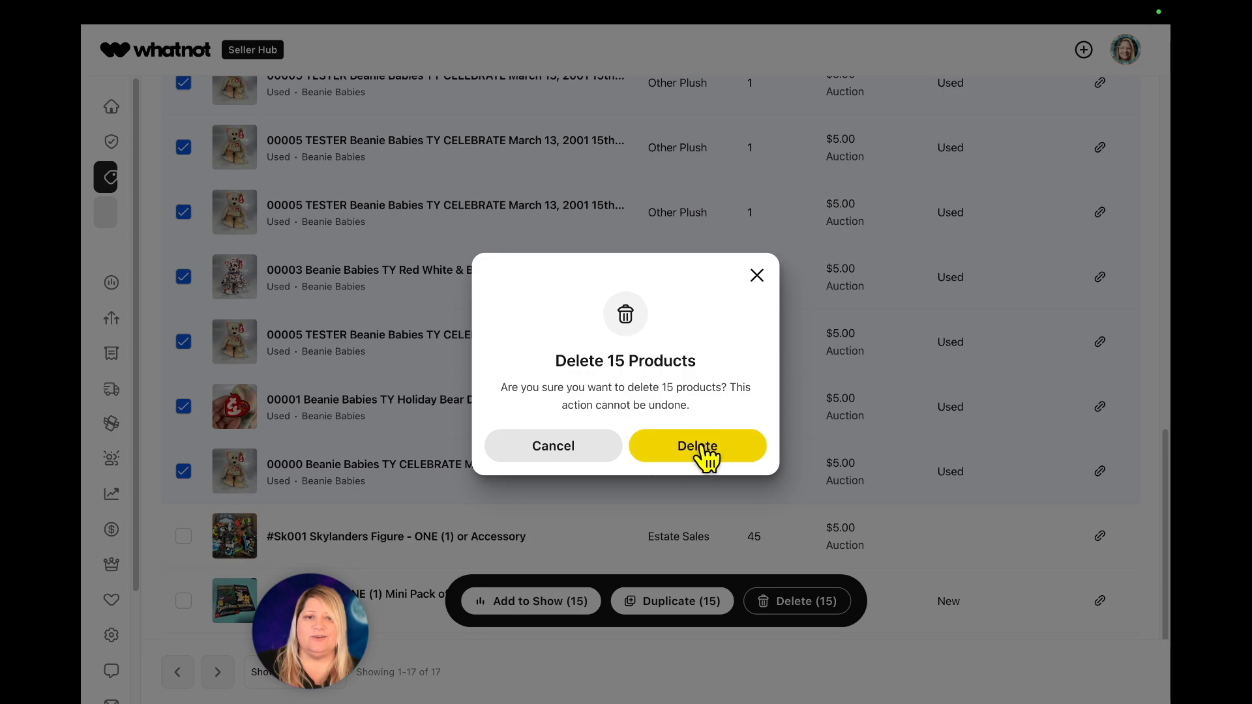
click(702, 448)
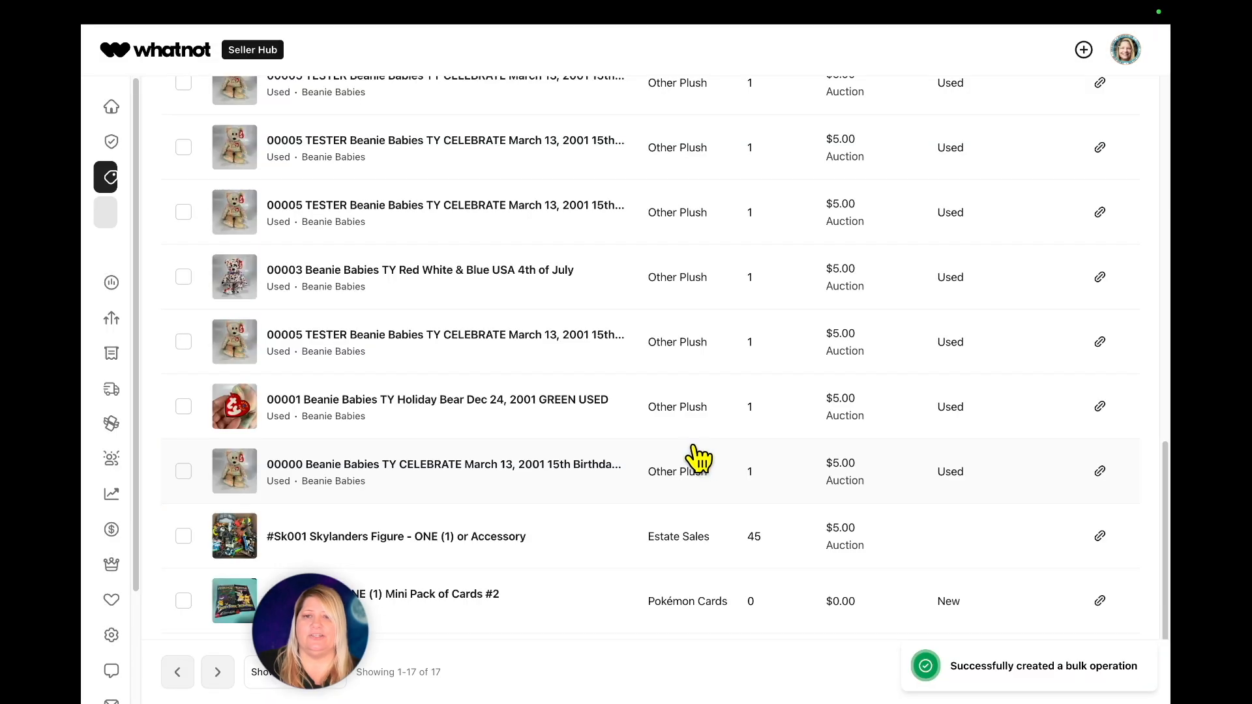
Refresh the inventory data after the bulk deletion and return to the active products
drag(308, 625, 177, 620)
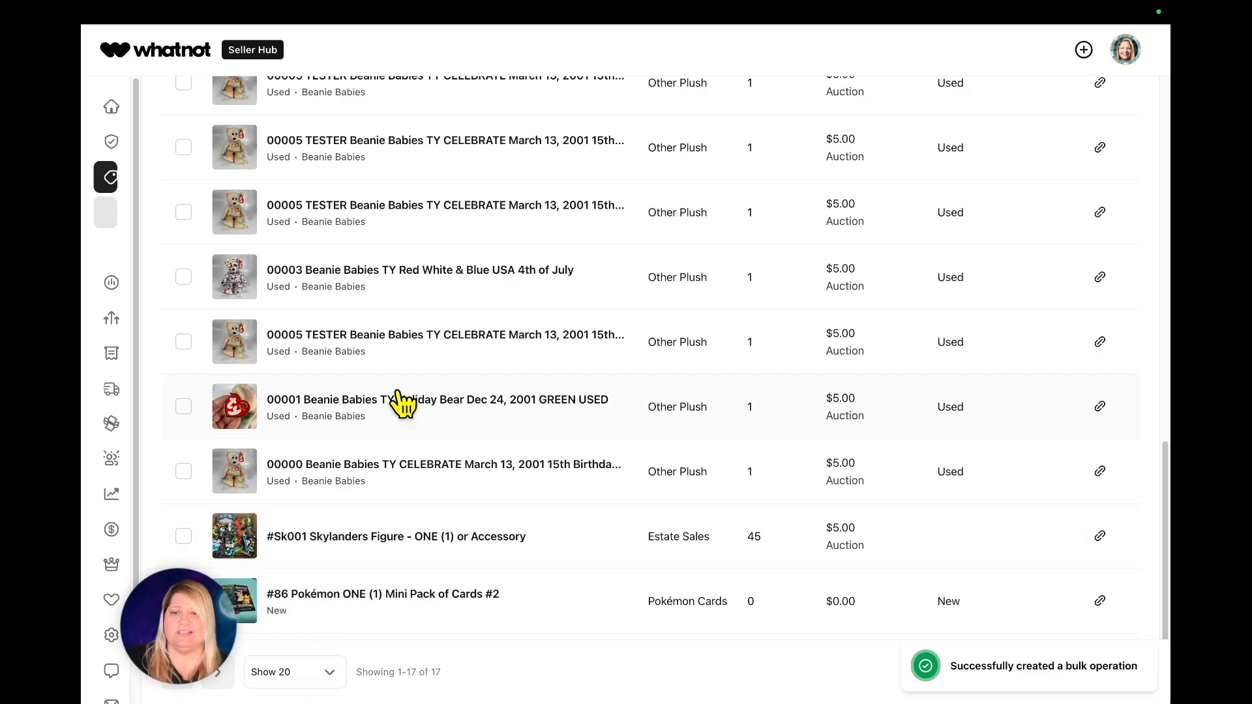
scroll(402, 403, up, 10)
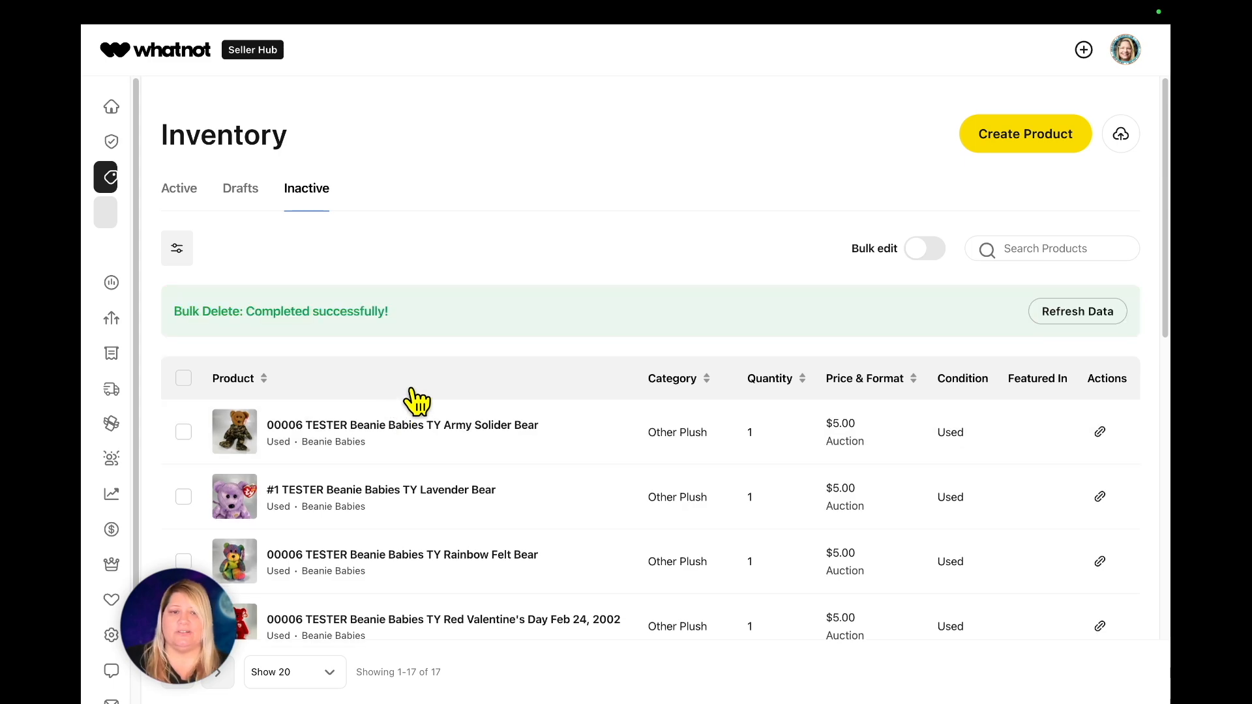
click(1078, 312)
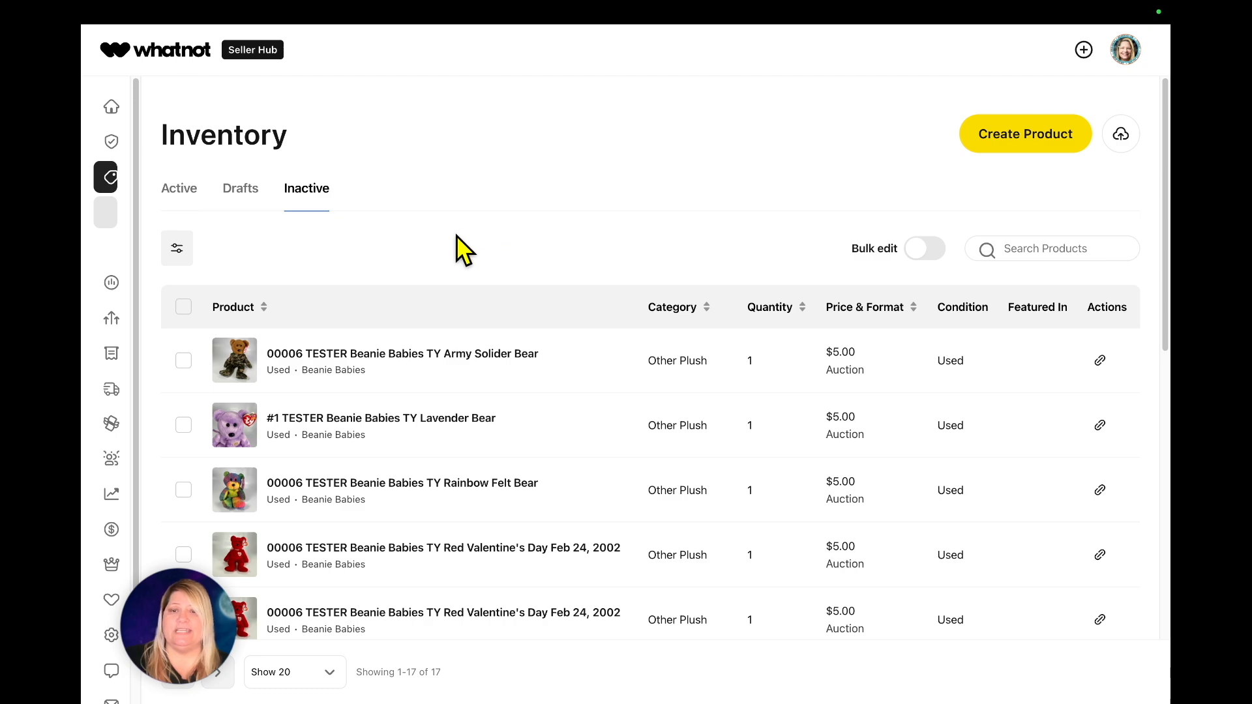
click(178, 193)
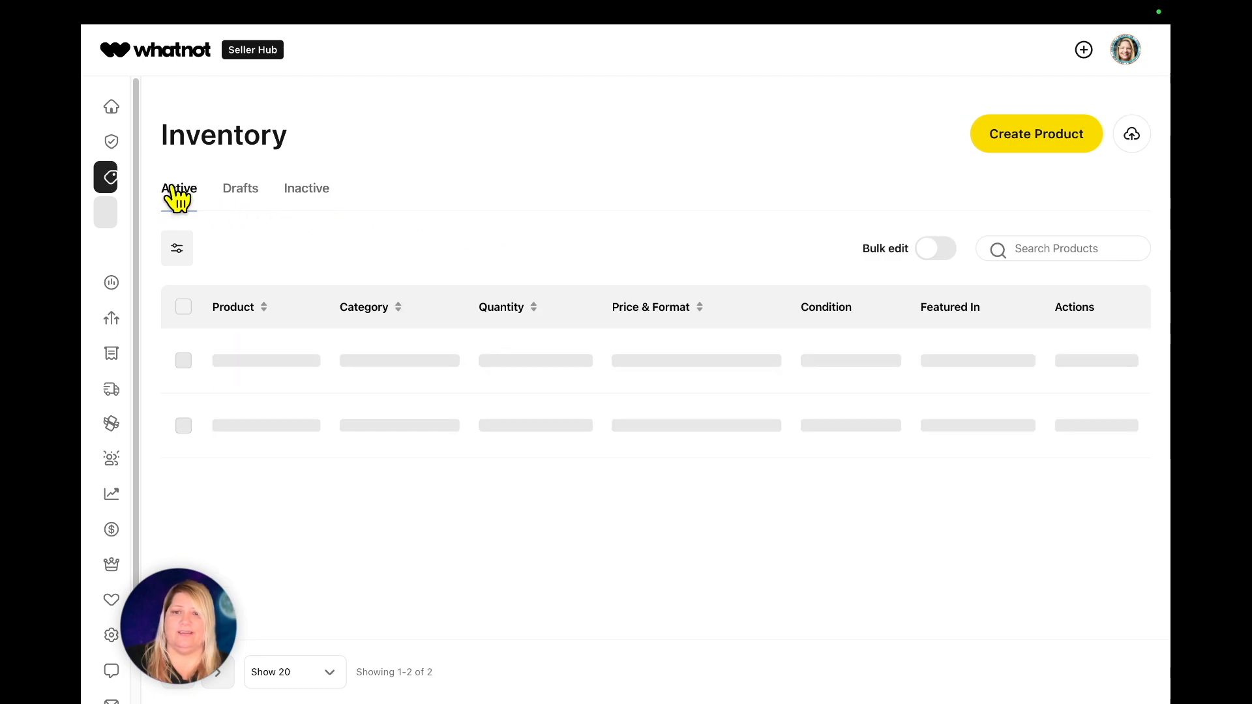
Check the draft and inactive products in the inventory, and return to the active products
click(241, 191)
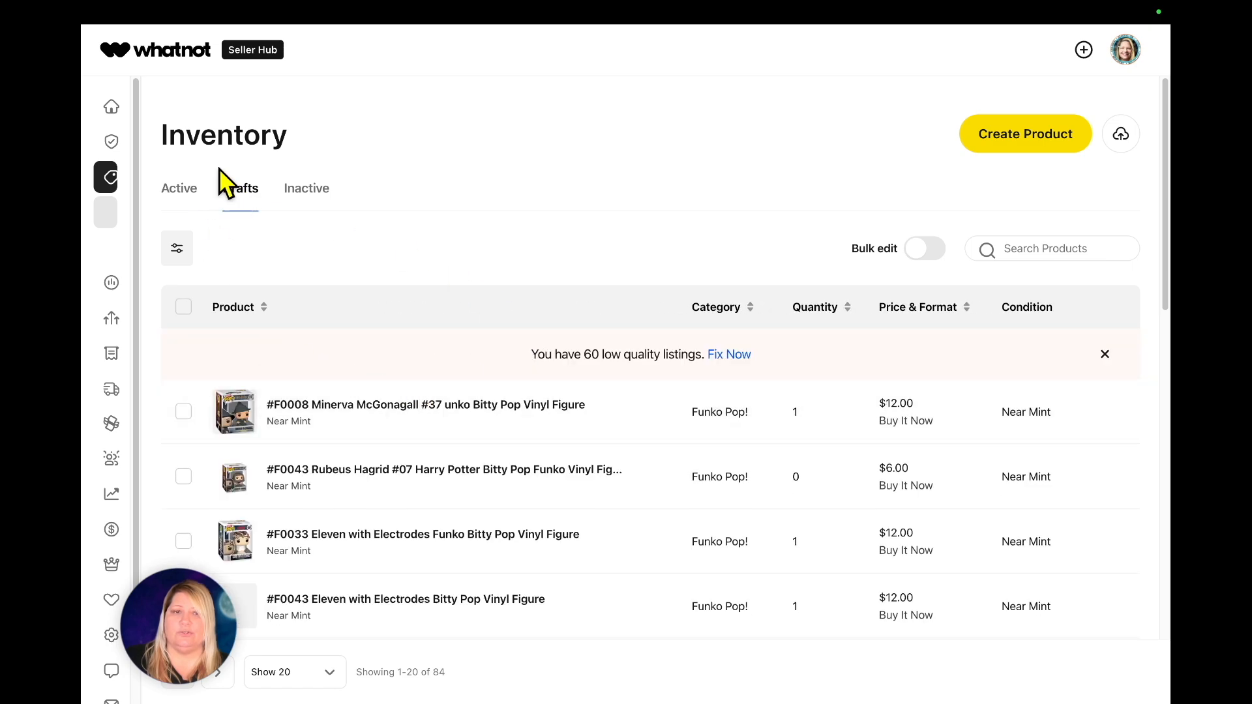
click(182, 197)
click(291, 192)
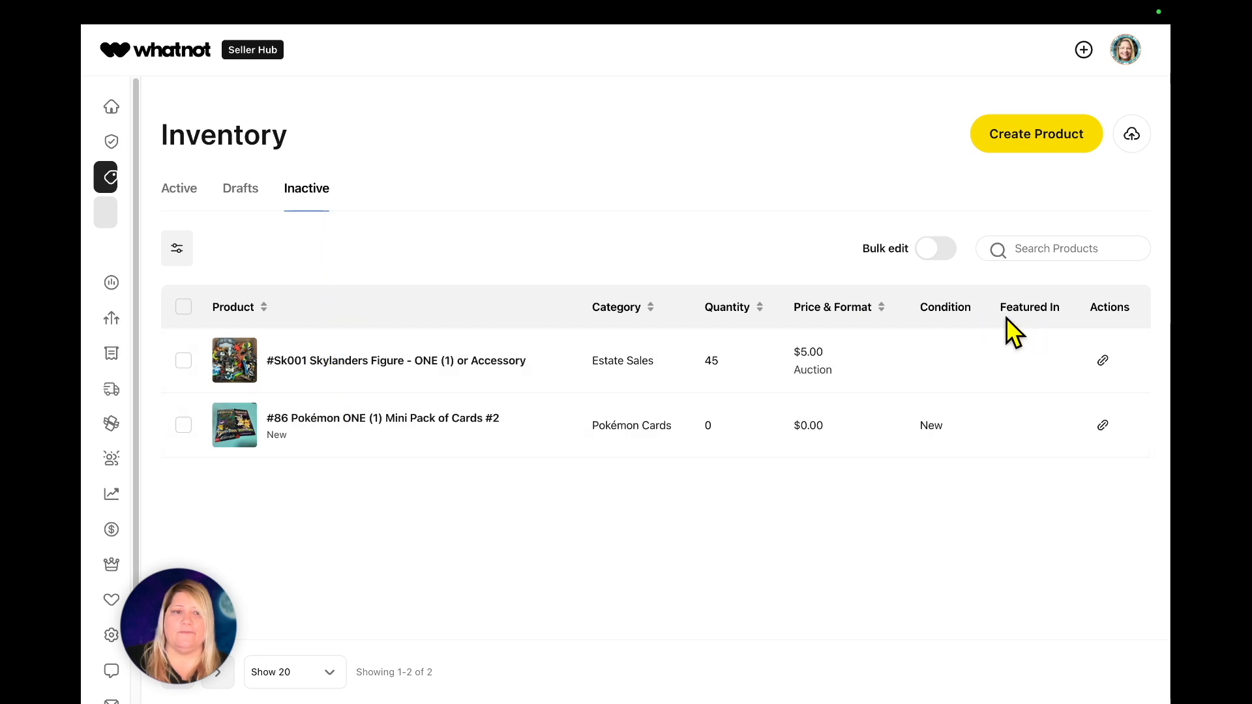
click(181, 192)
Sort the active products by product name in both directions, and also by category
click(254, 320)
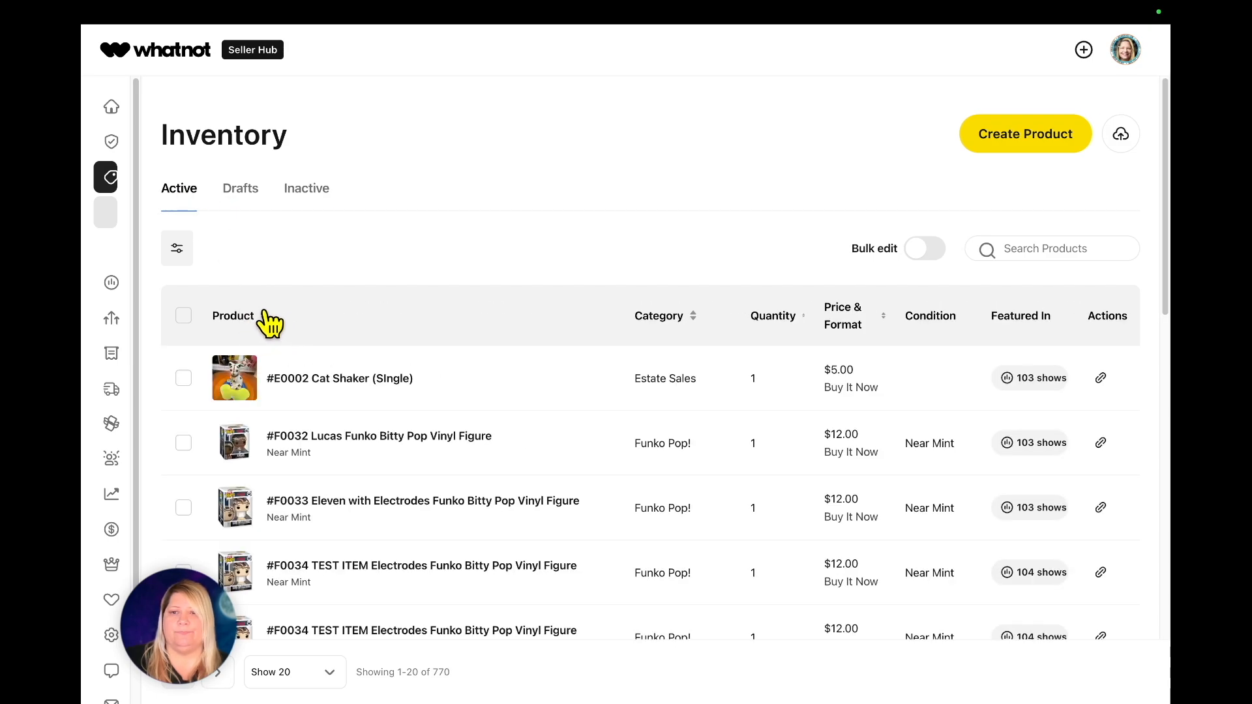
click(263, 315)
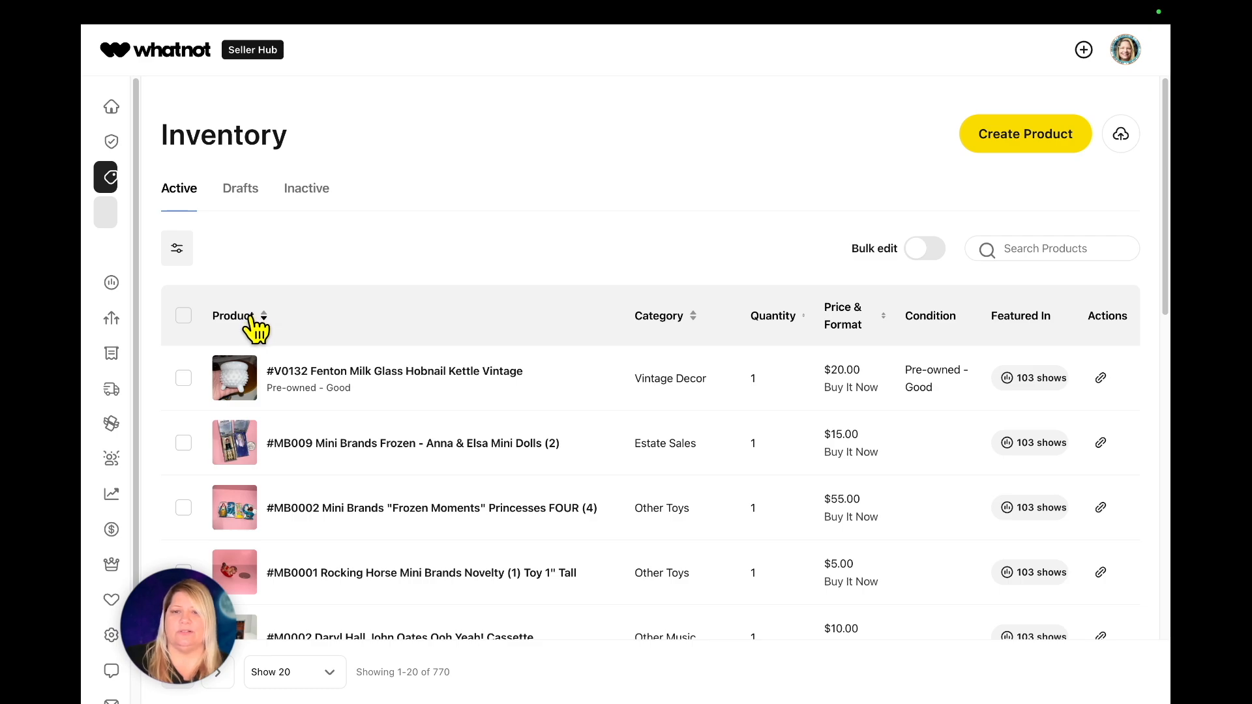
click(252, 315)
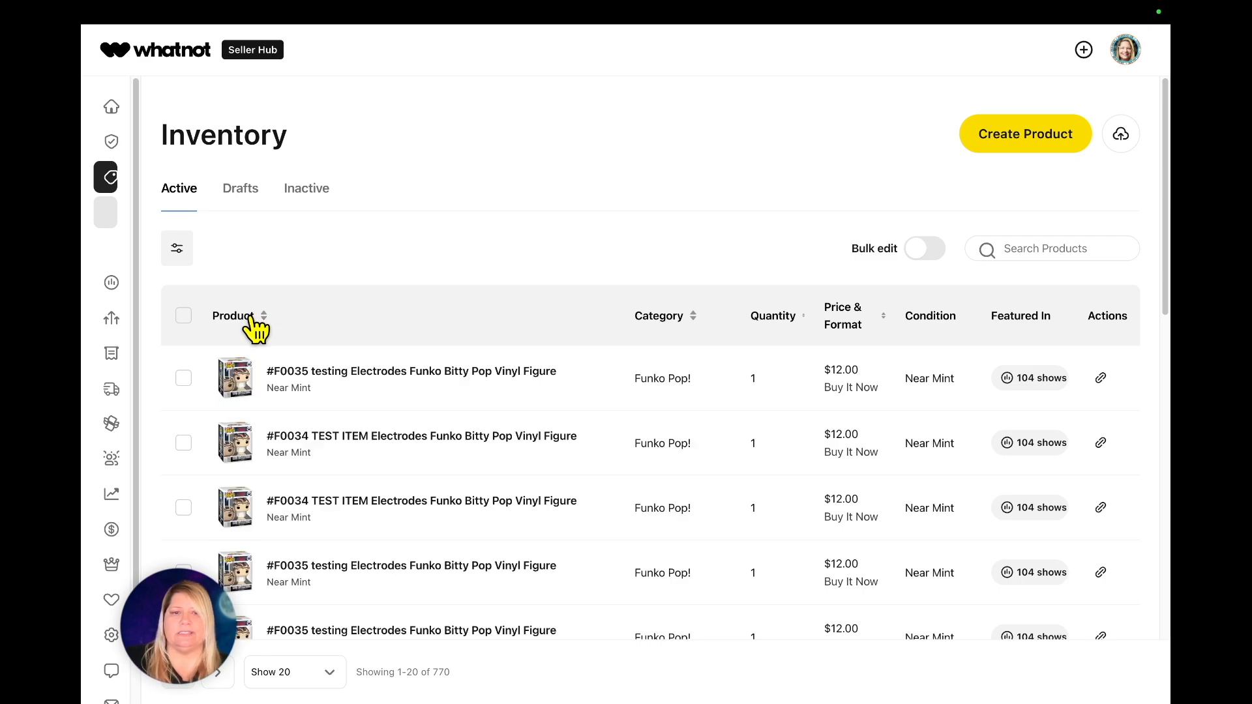
click(252, 315)
click(691, 316)
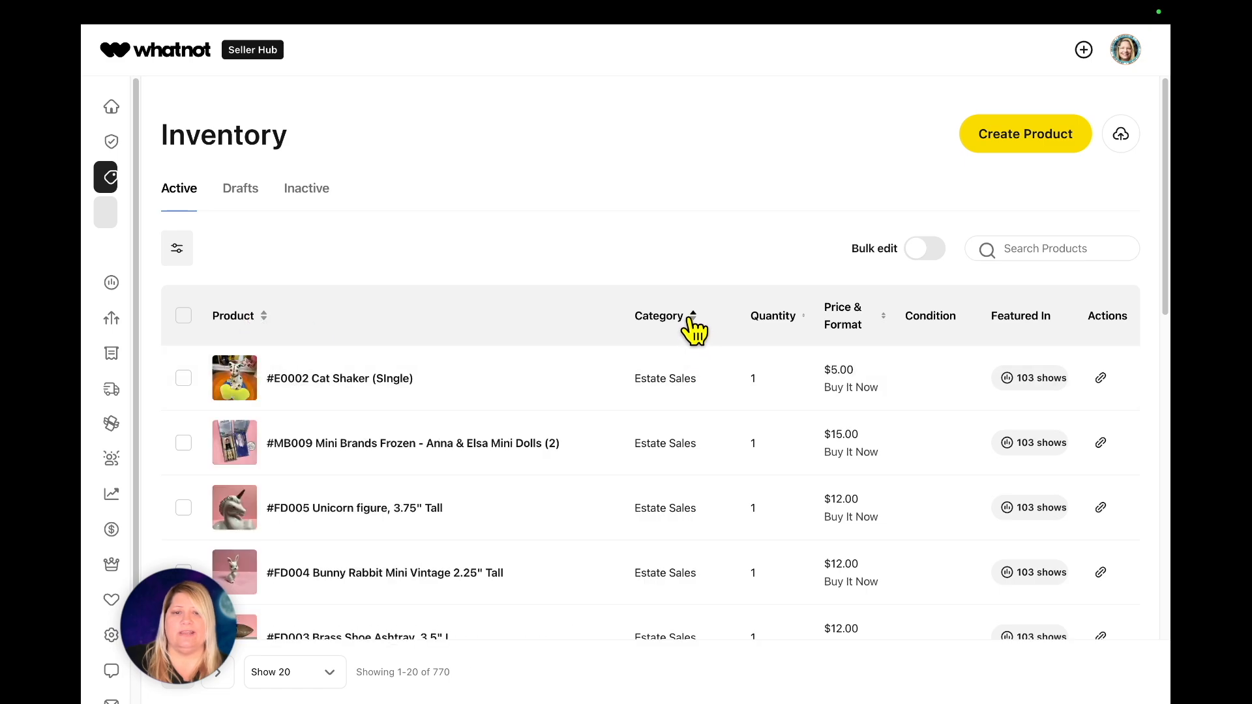
Sort the active products by price and format, with the most expensive listing first
click(862, 323)
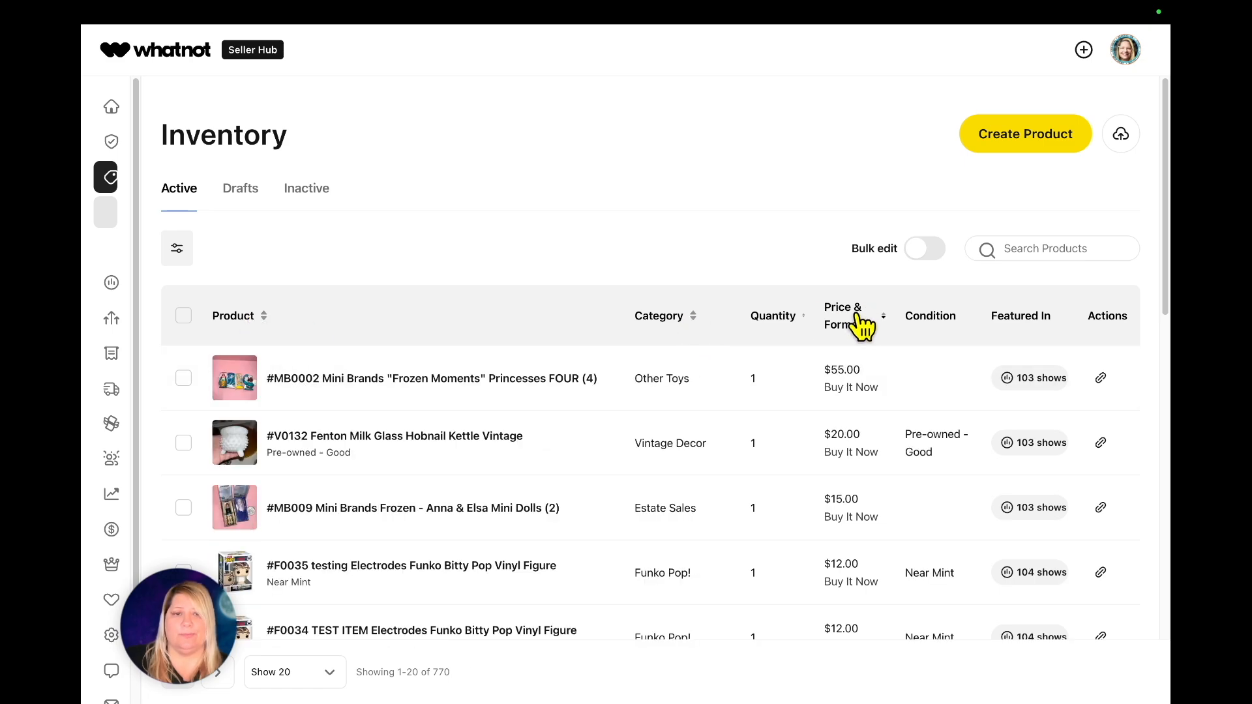
click(862, 323)
click(862, 323)
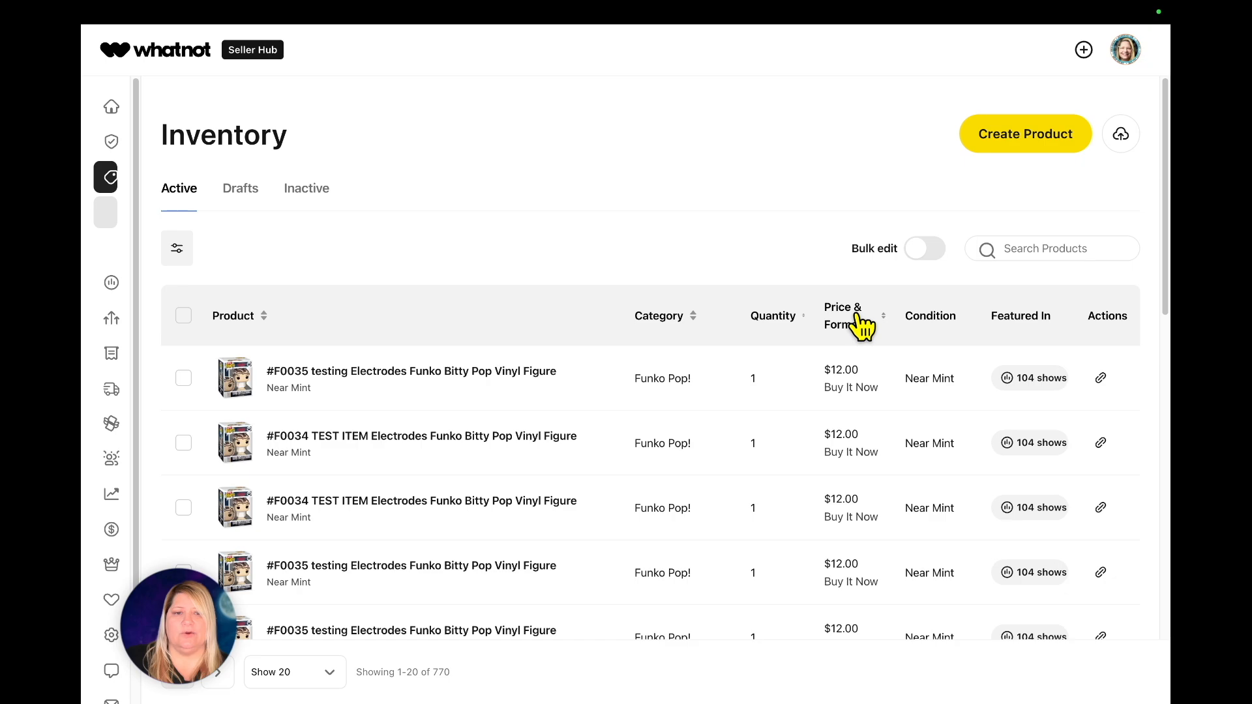
click(862, 323)
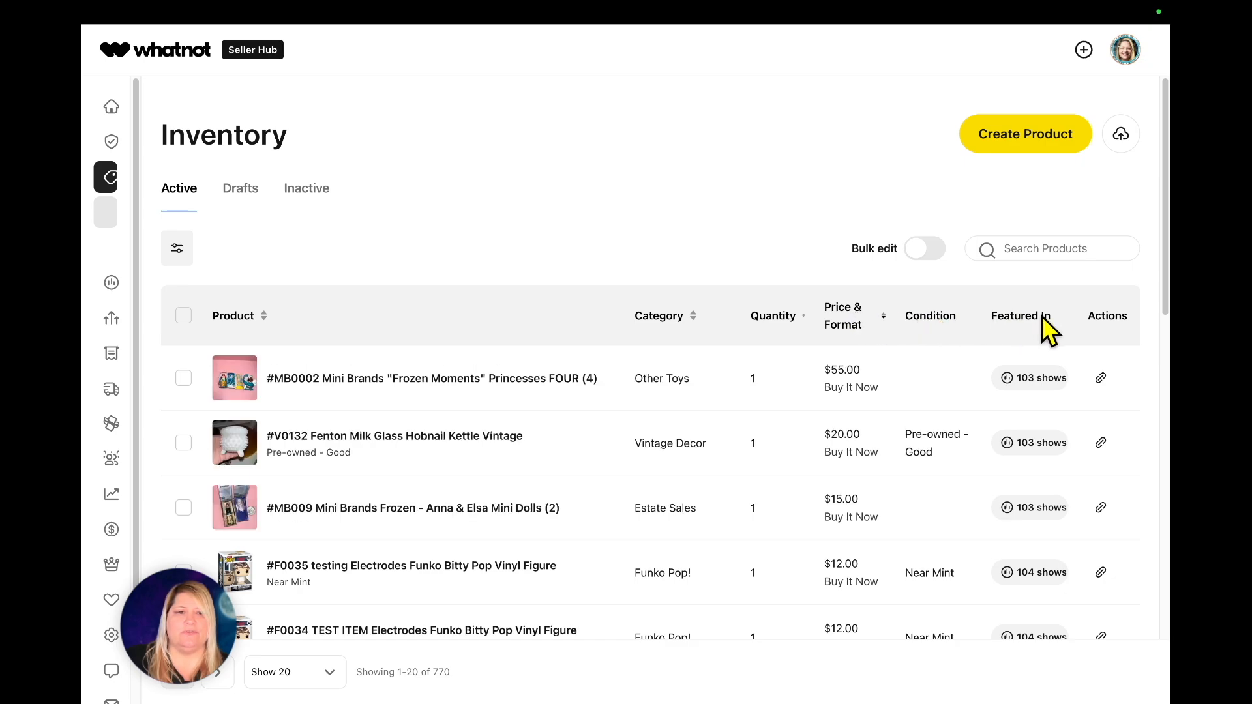
Copy the link of the #MB0002 Mini Brands "Frozen Moments" listing, and review its public page in a new browser tab before closing it
click(1101, 380)
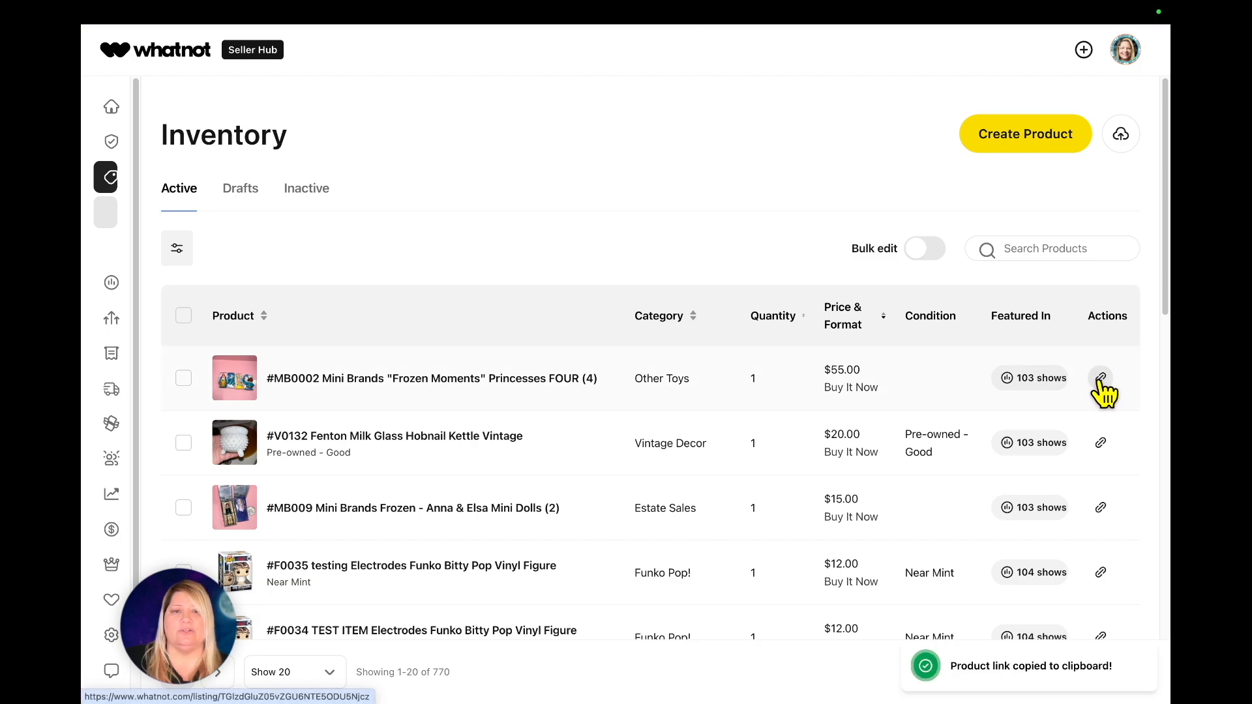
click(675, 41)
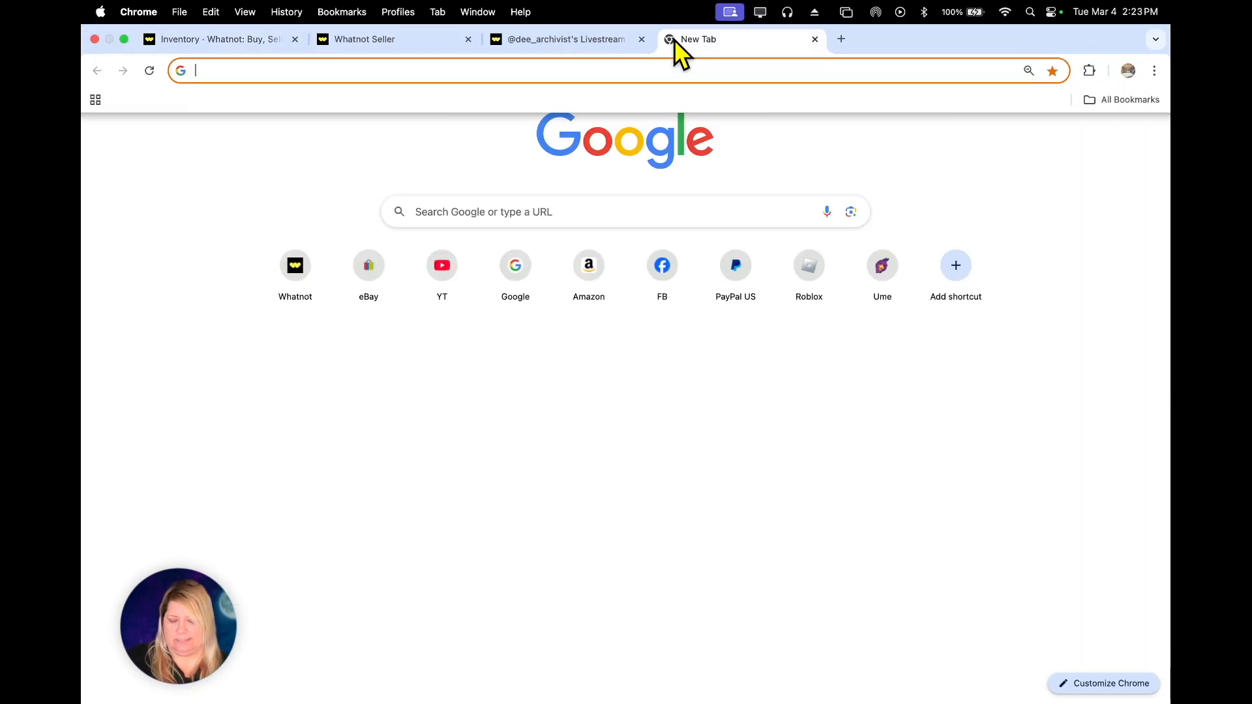
key(super+v)
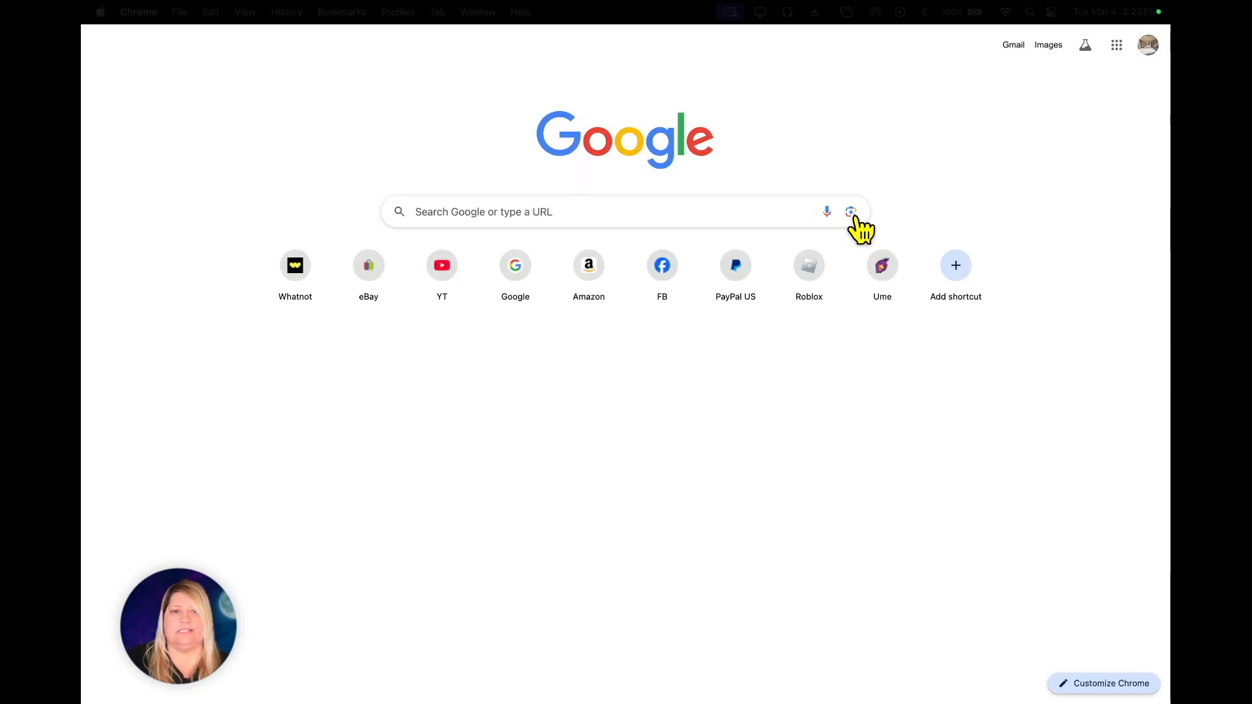
key(Return)
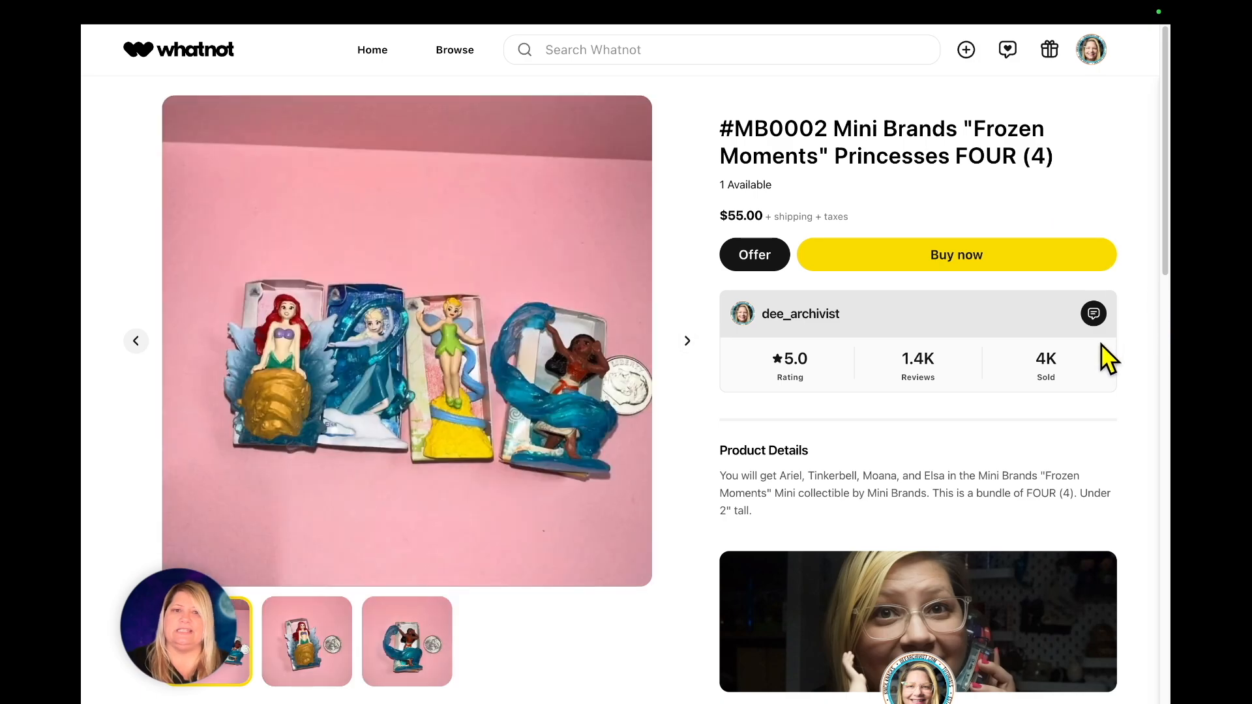
scroll(1105, 347, down, 10)
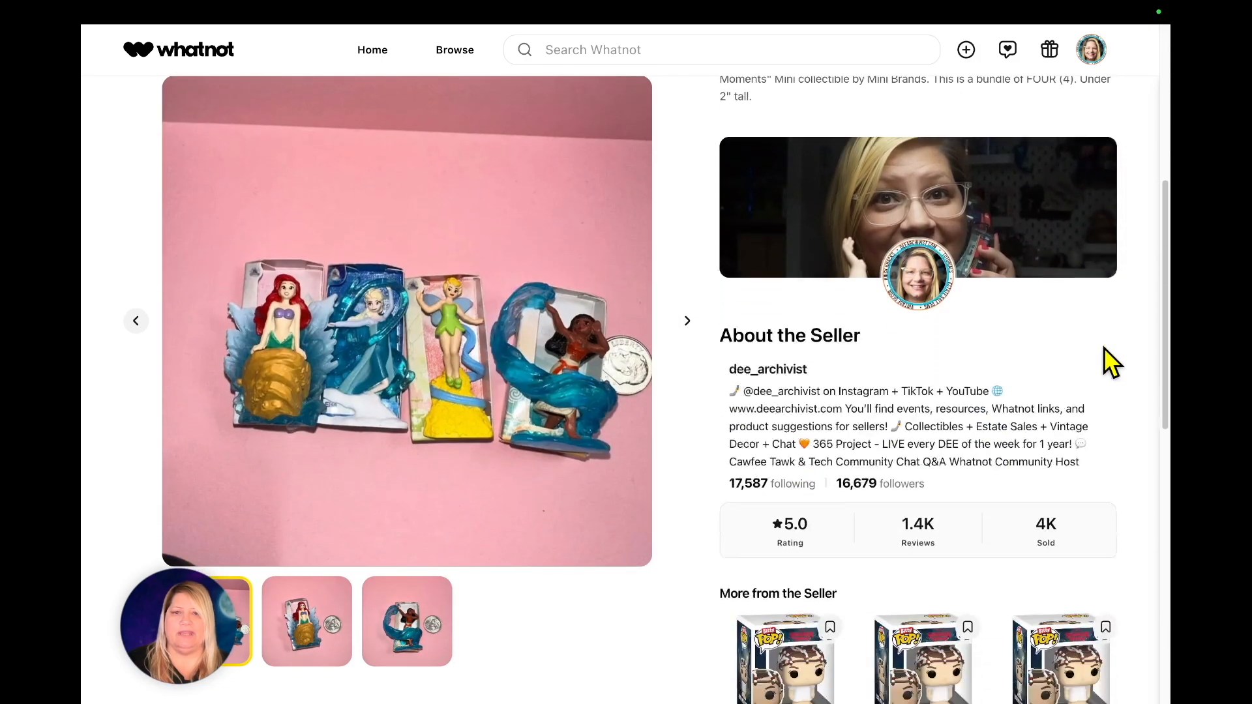
scroll(1105, 347, up, 10)
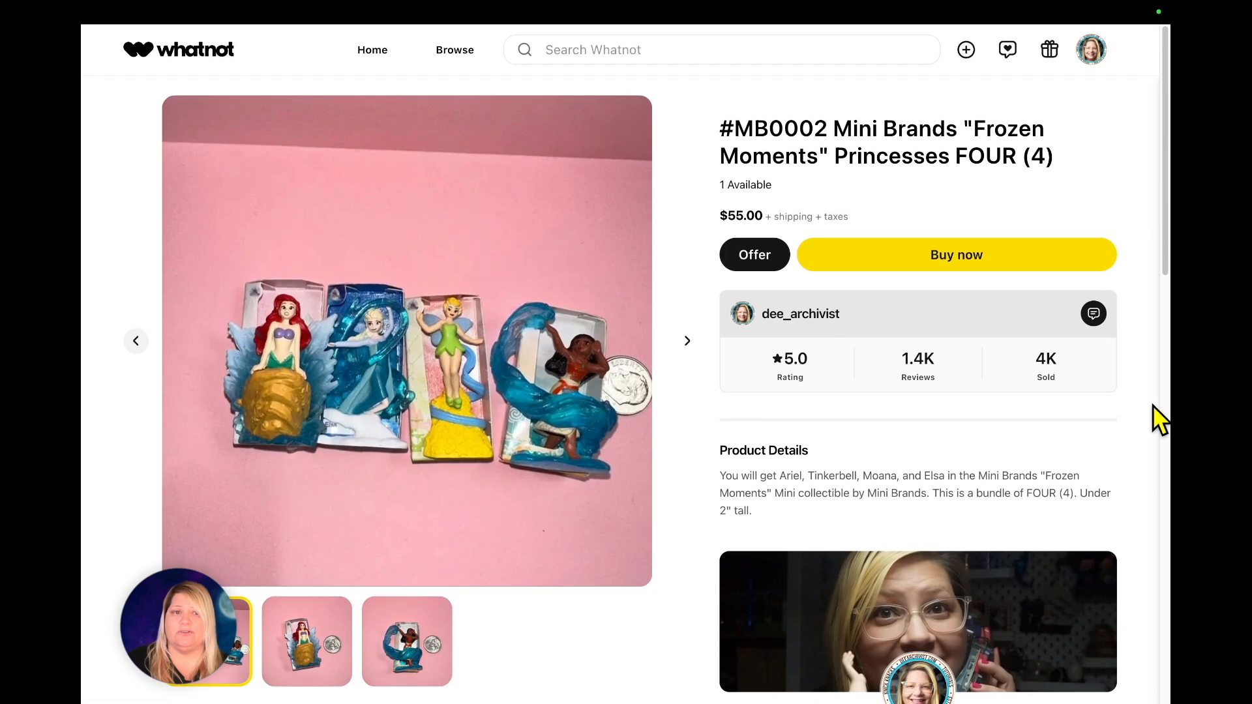
key(super+w)
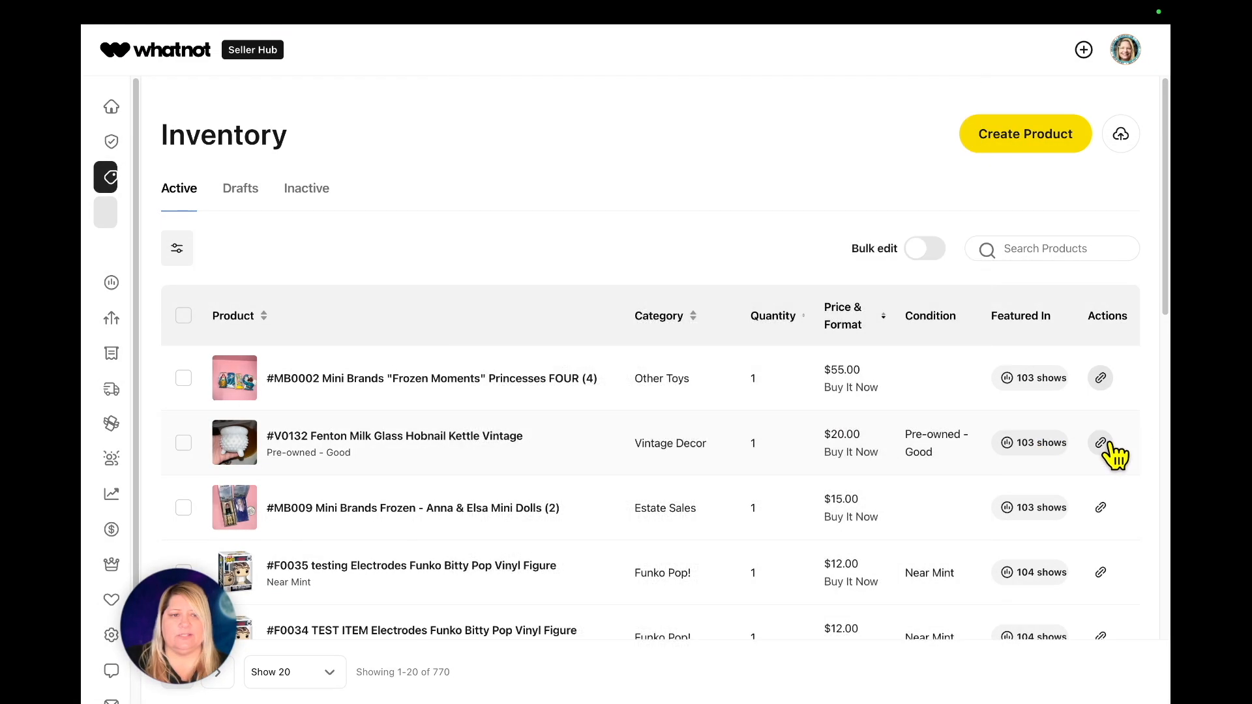
Look through the price-sorted active listings, and switch through the drafts to the inactive products
scroll(1109, 591, down, 7)
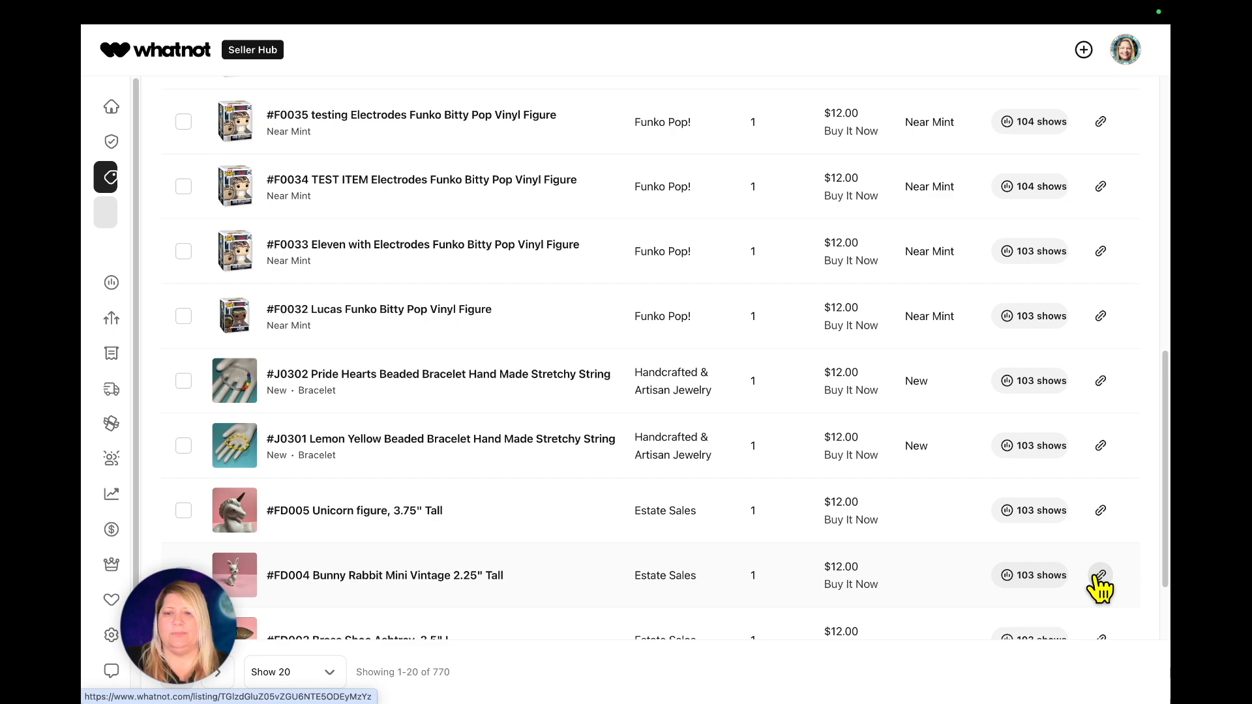
scroll(540, 389, up, 5)
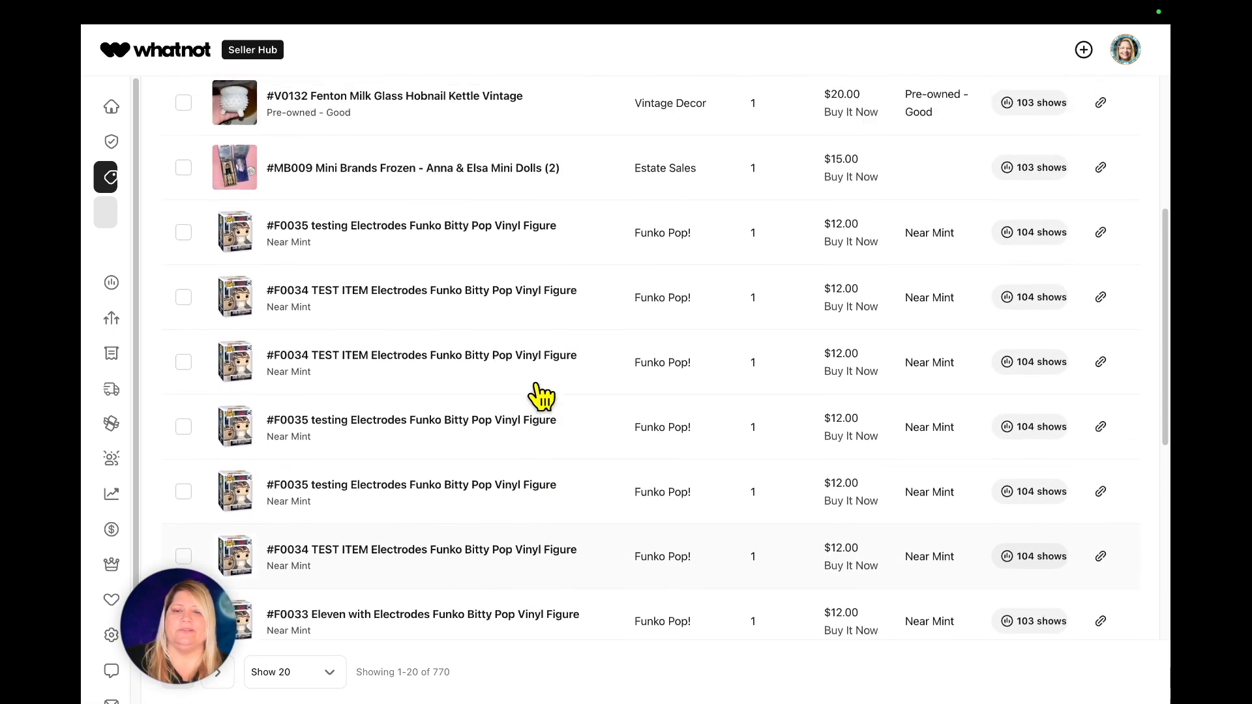
scroll(541, 411, up, 5)
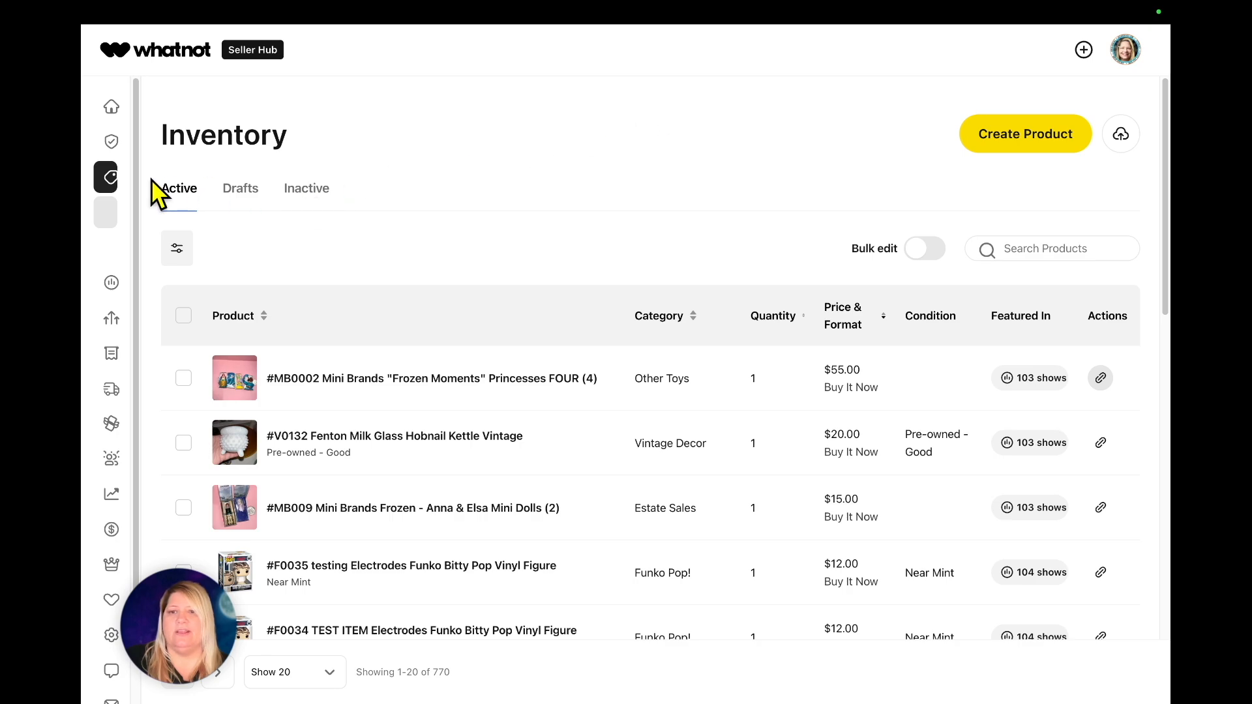
click(245, 197)
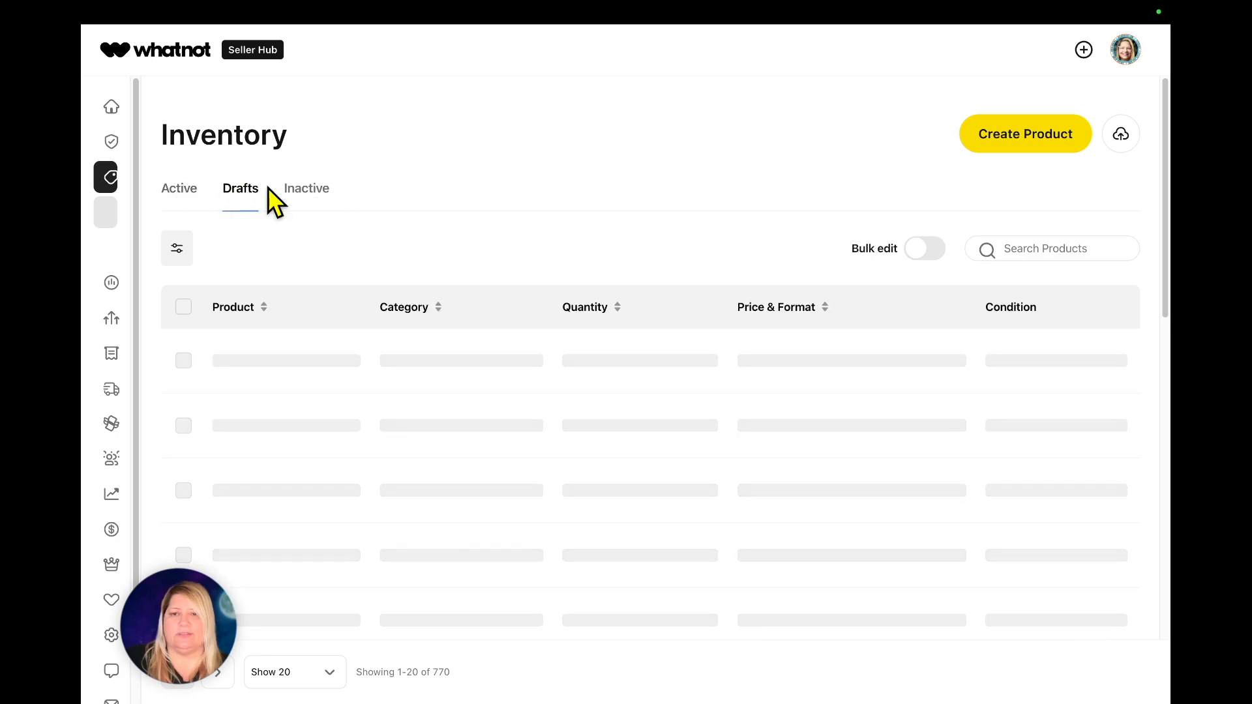
click(317, 199)
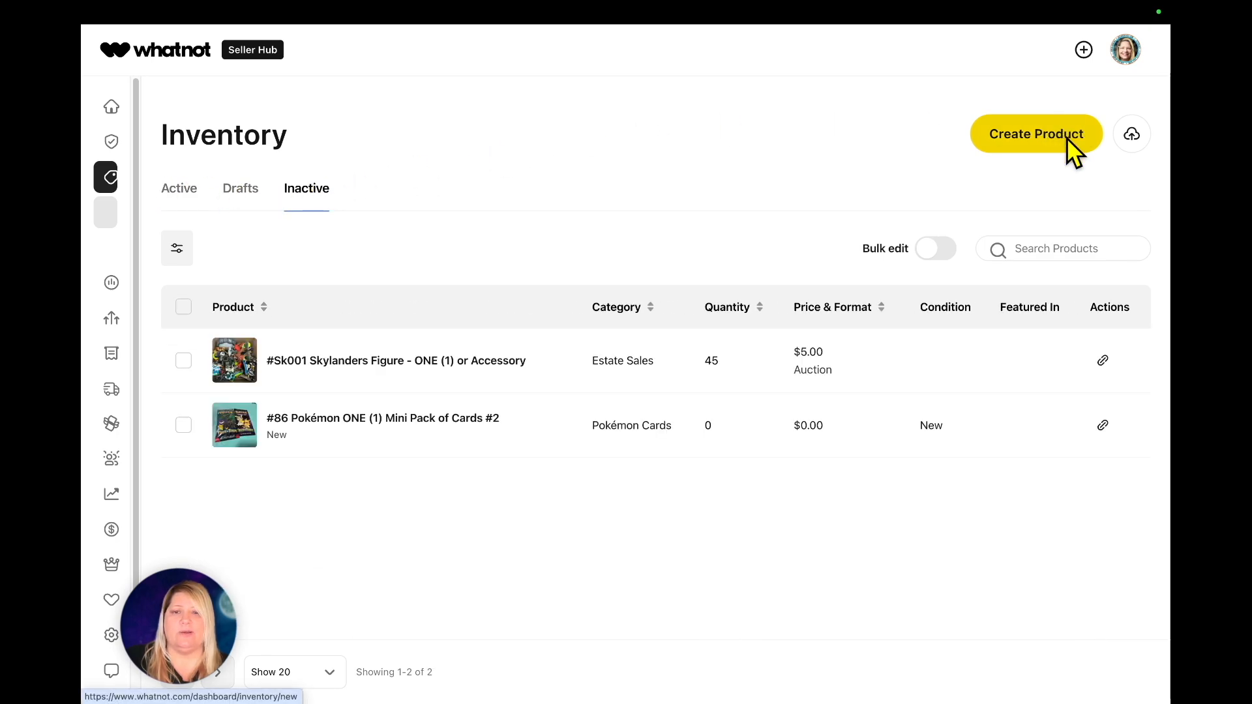
Open the CSV product import and read its linked Help Center article on uploading products via CSV, through to the FAQ on images
click(1135, 138)
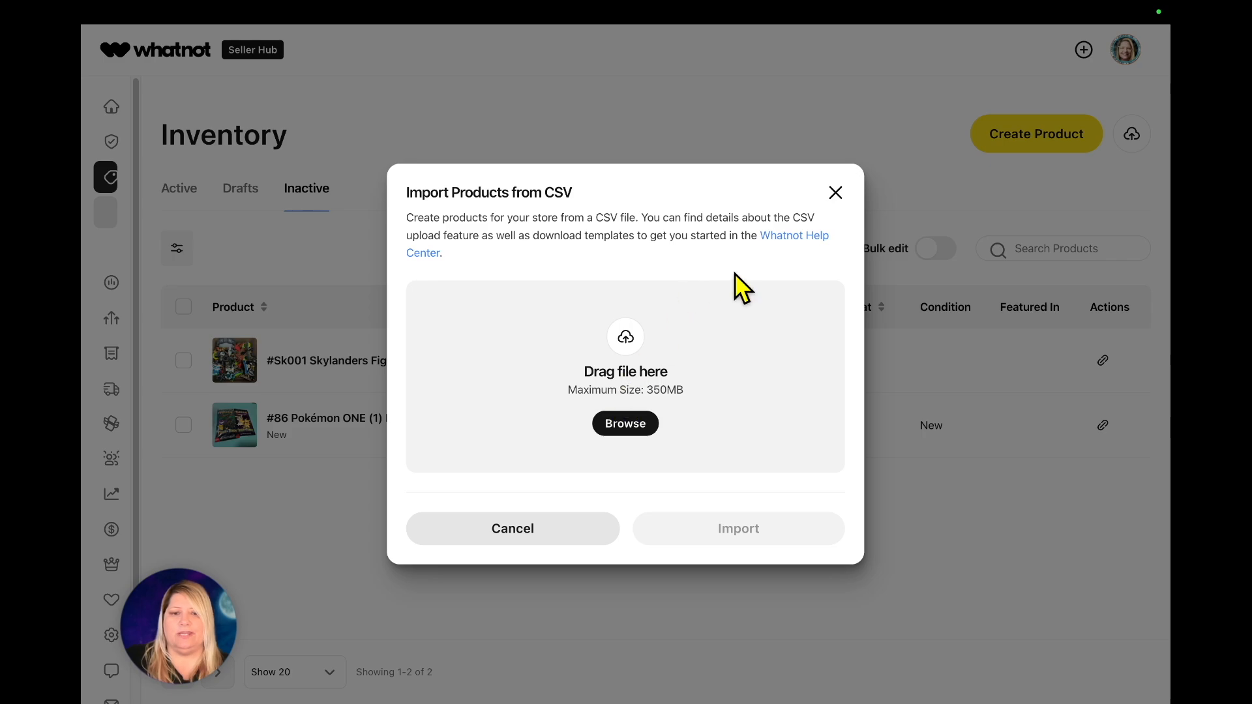
click(814, 238)
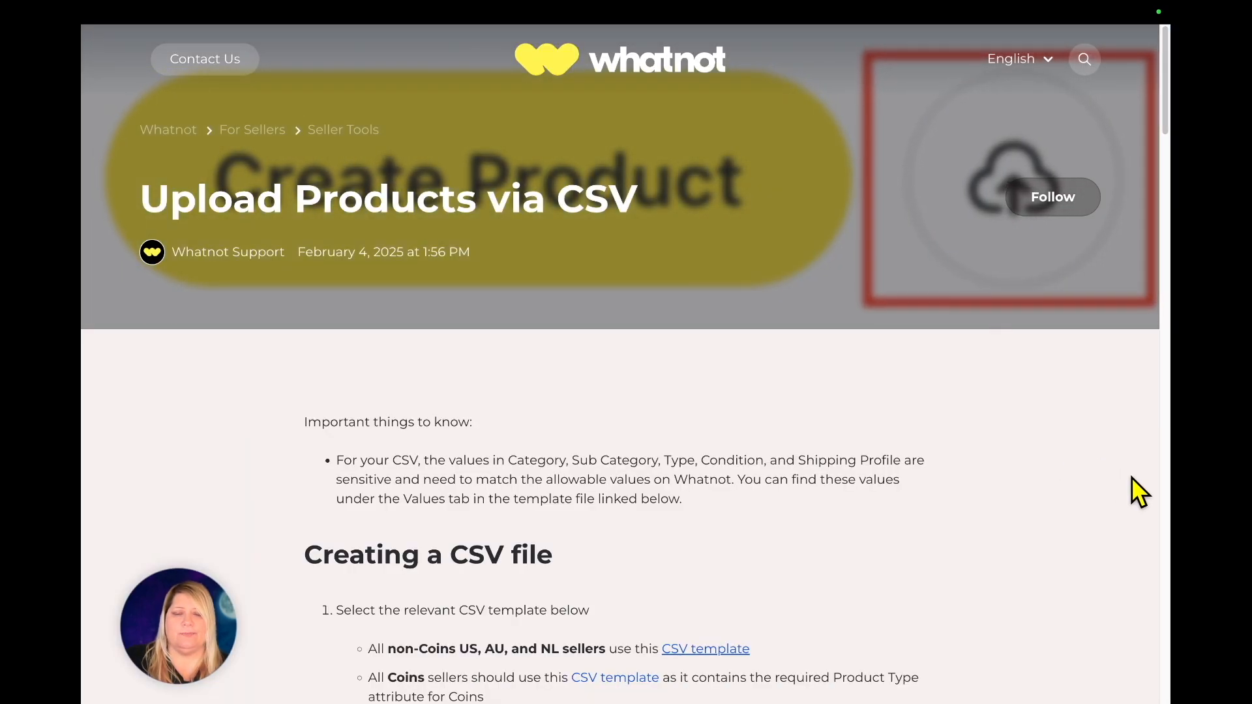
scroll(1136, 492, down, 4)
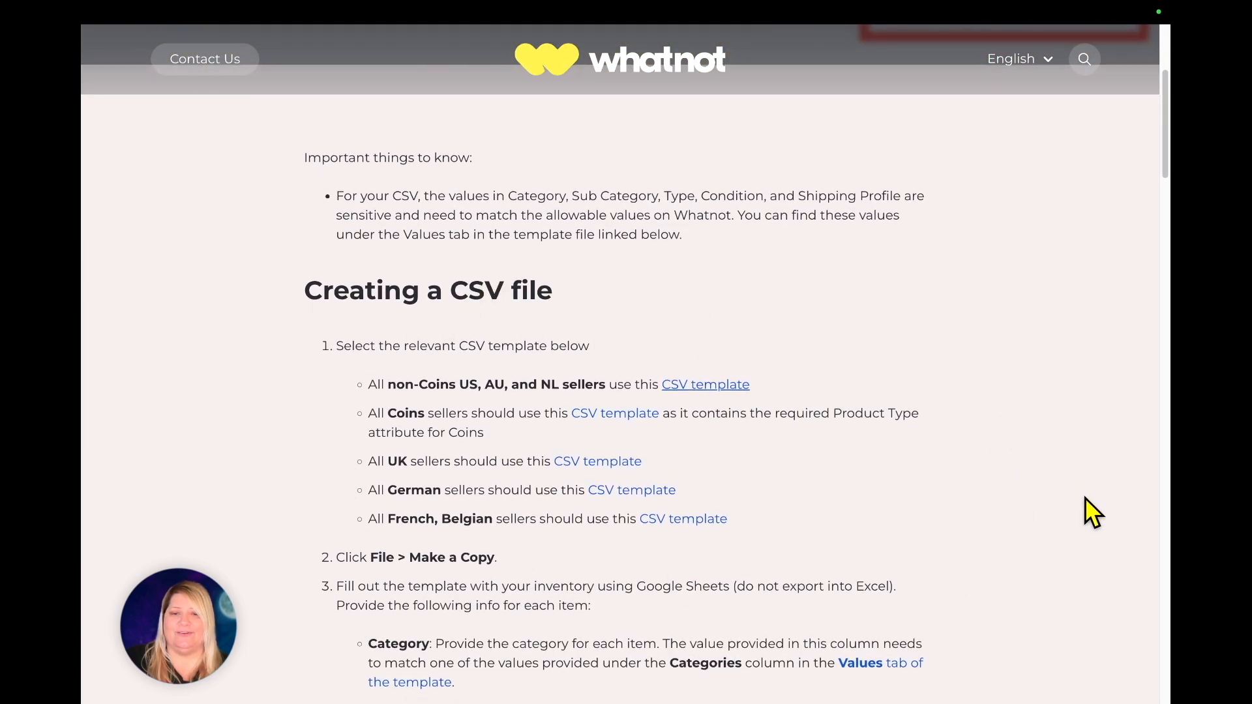
scroll(1086, 498, down, 3)
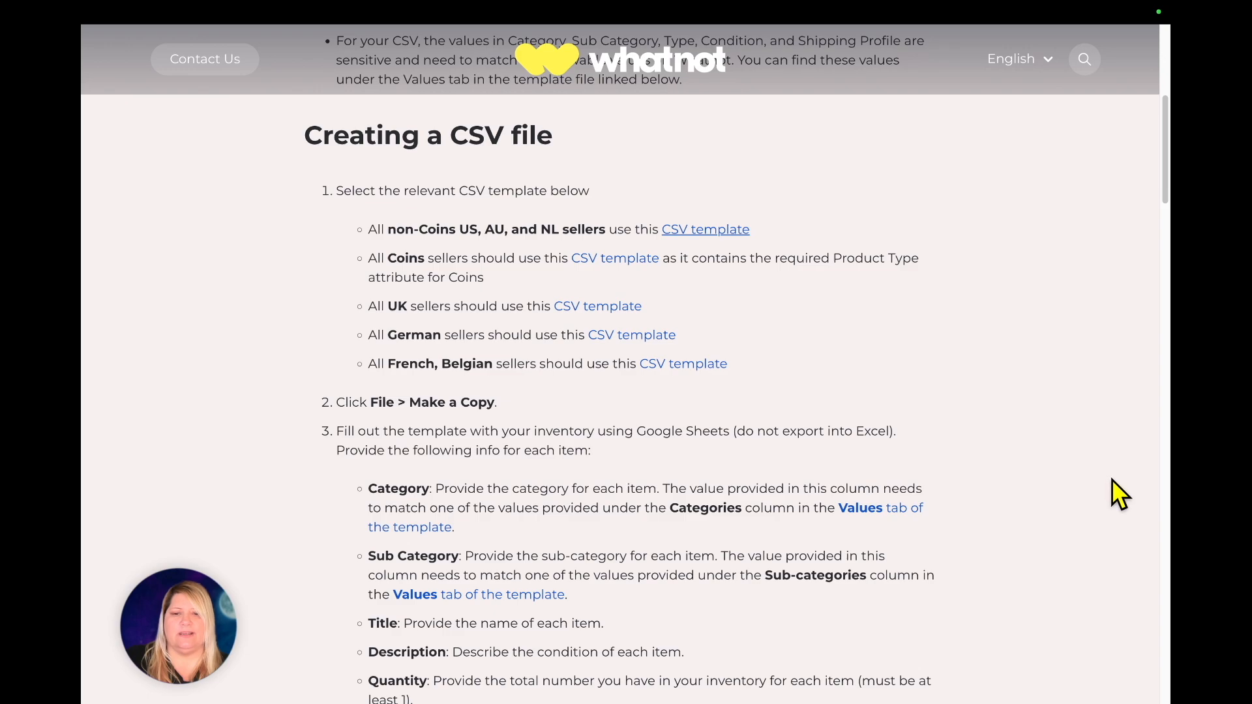
scroll(1117, 495, down, 1)
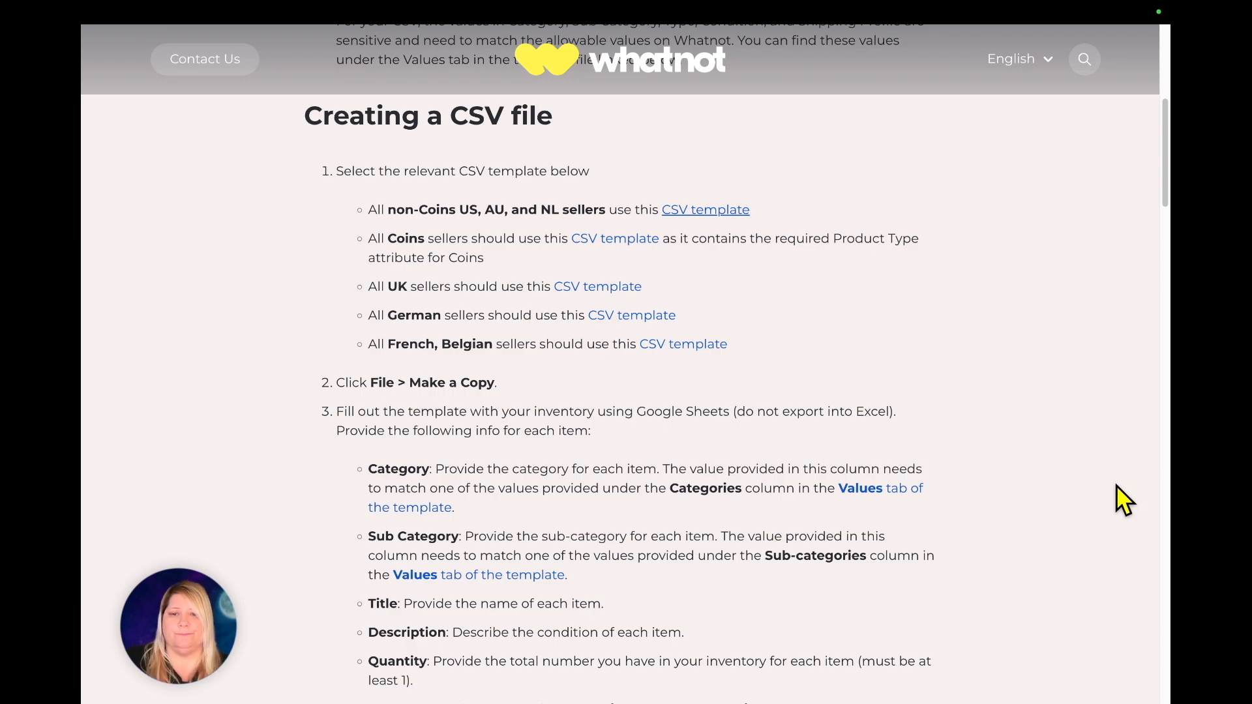
scroll(1118, 497, down, 5)
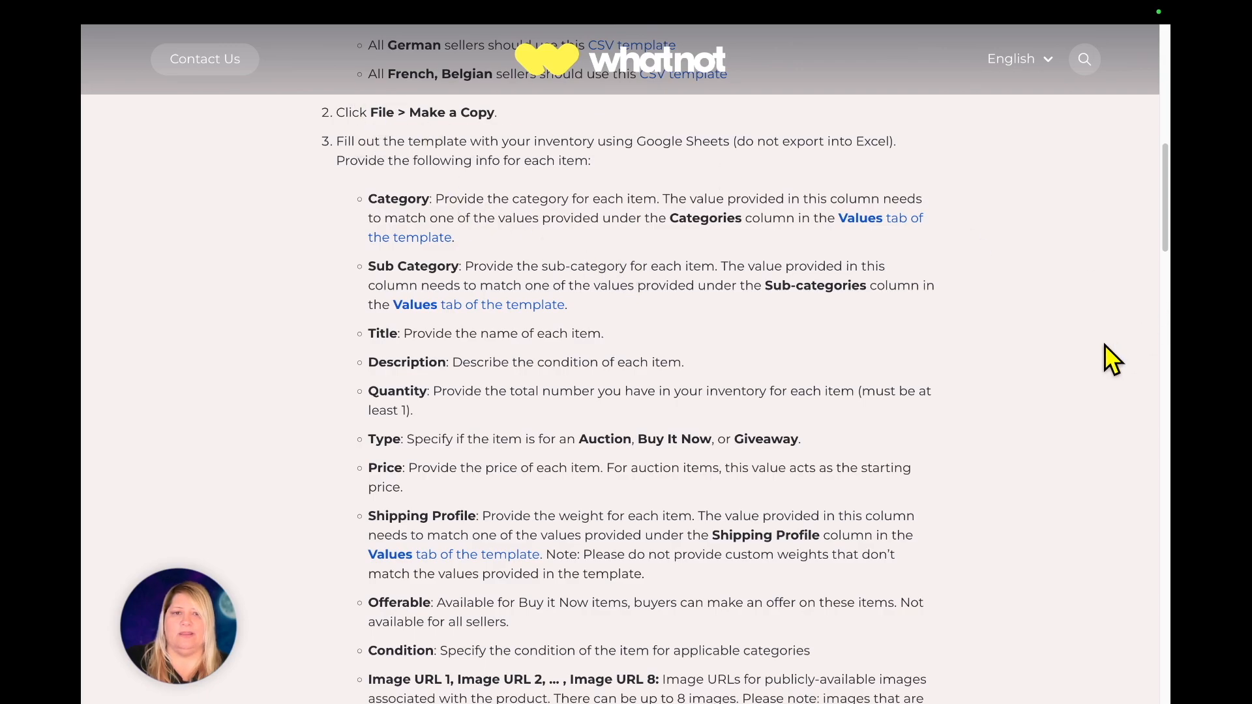
scroll(1105, 346, down, 12)
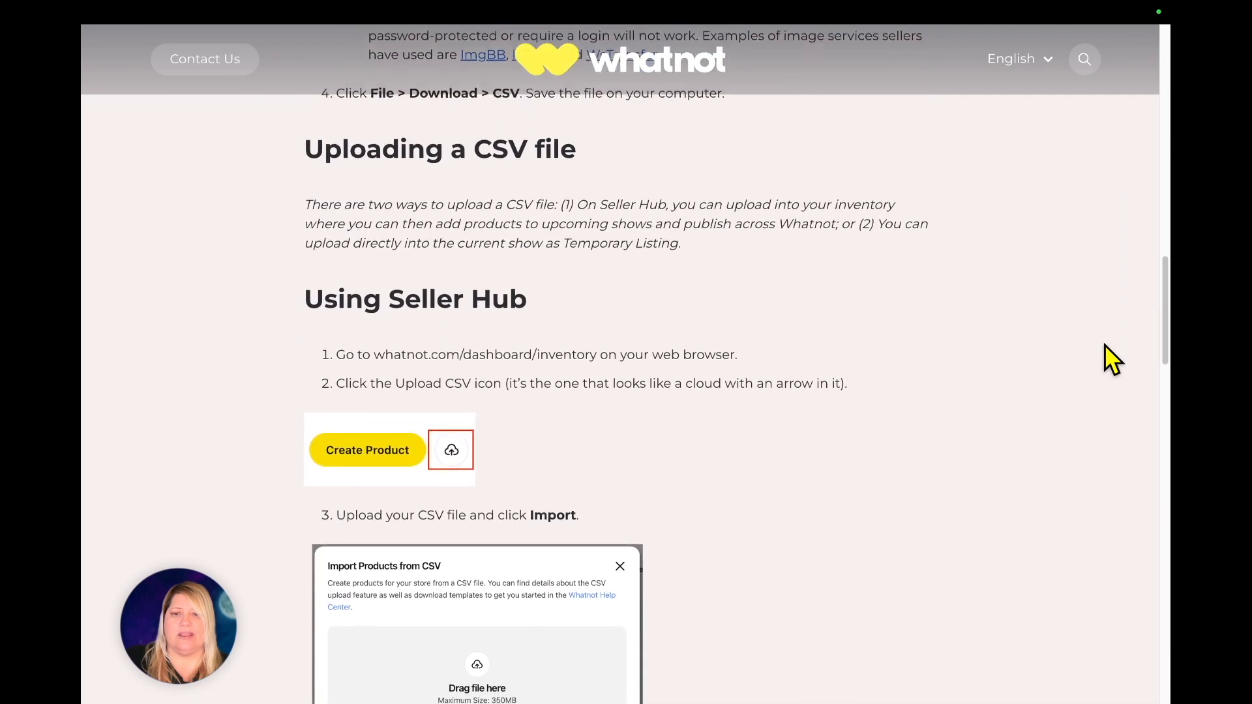
scroll(1105, 344, down, 9)
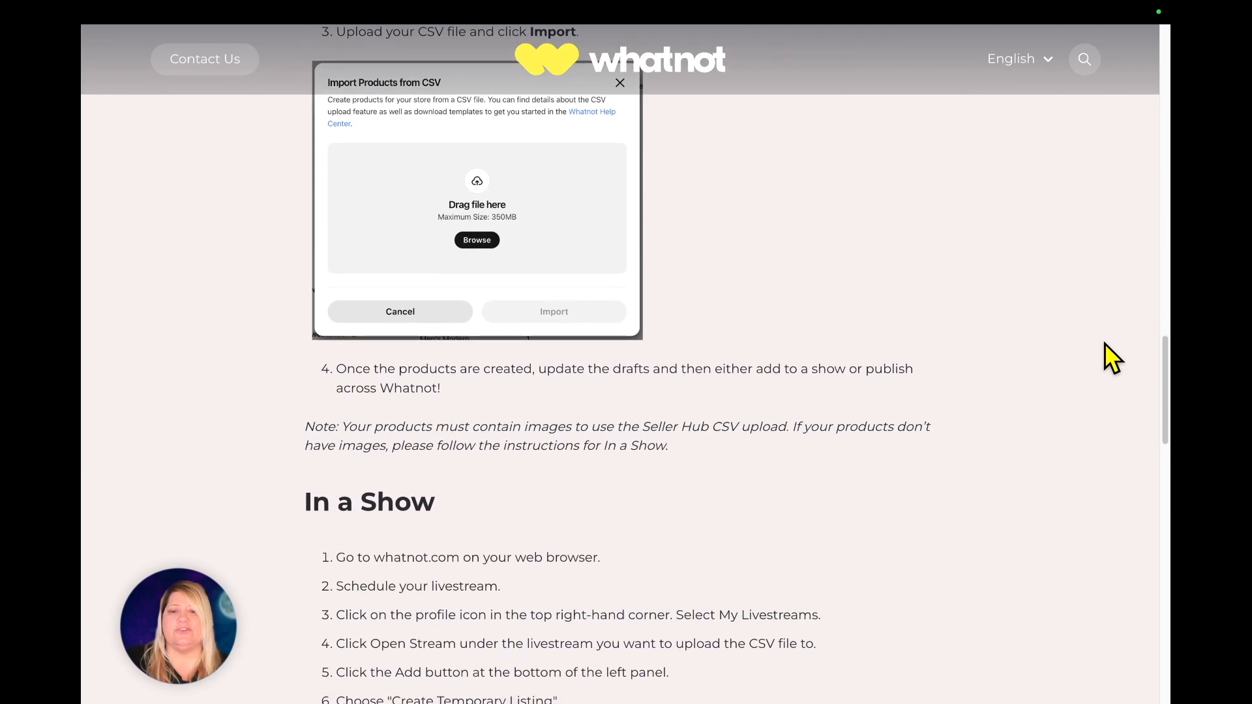
scroll(1105, 344, down, 8)
scroll(1104, 345, down, 1)
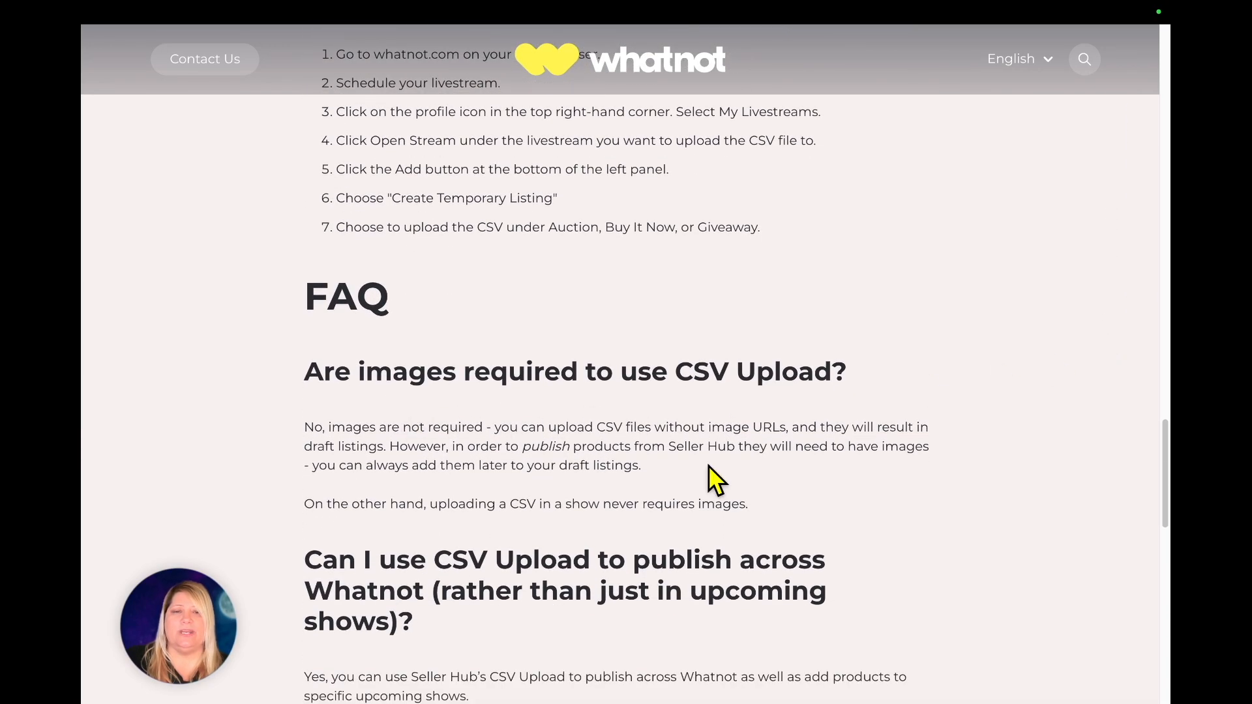
scroll(1022, 558, down, 4)
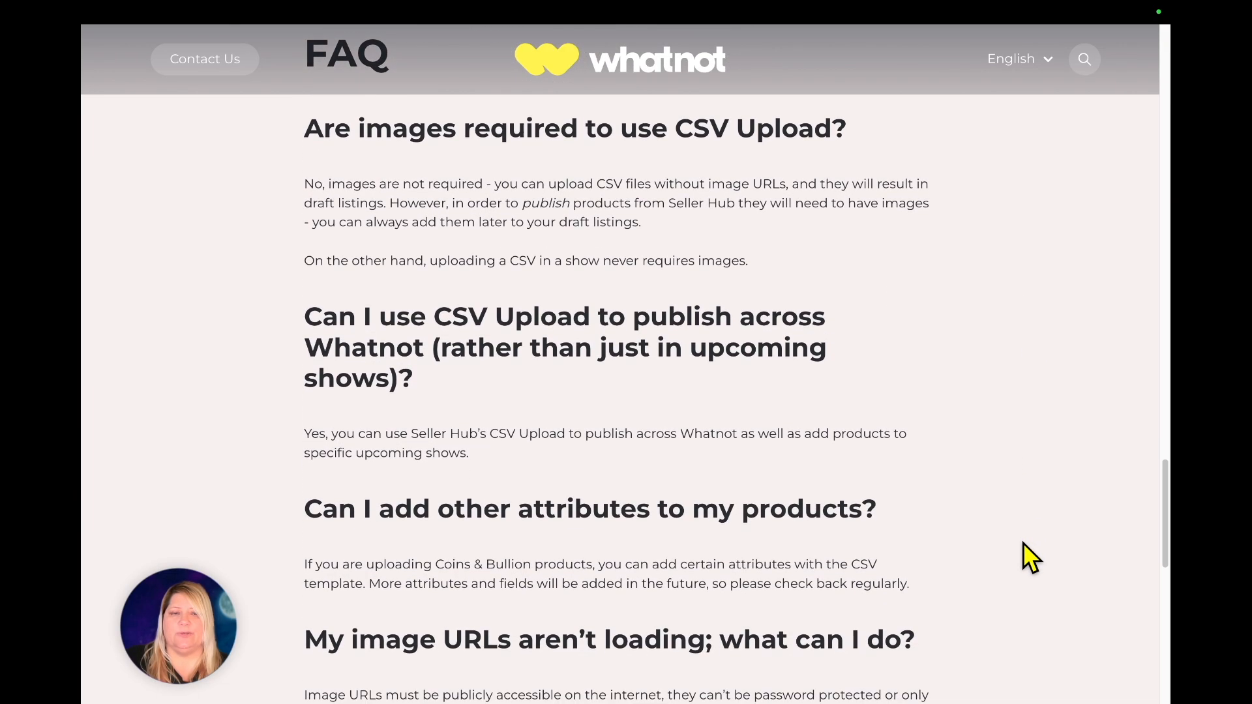
Go back over the article's required CSV fields and template links, returning to its beginning
scroll(1023, 543, up, 20)
scroll(1023, 543, up, 4)
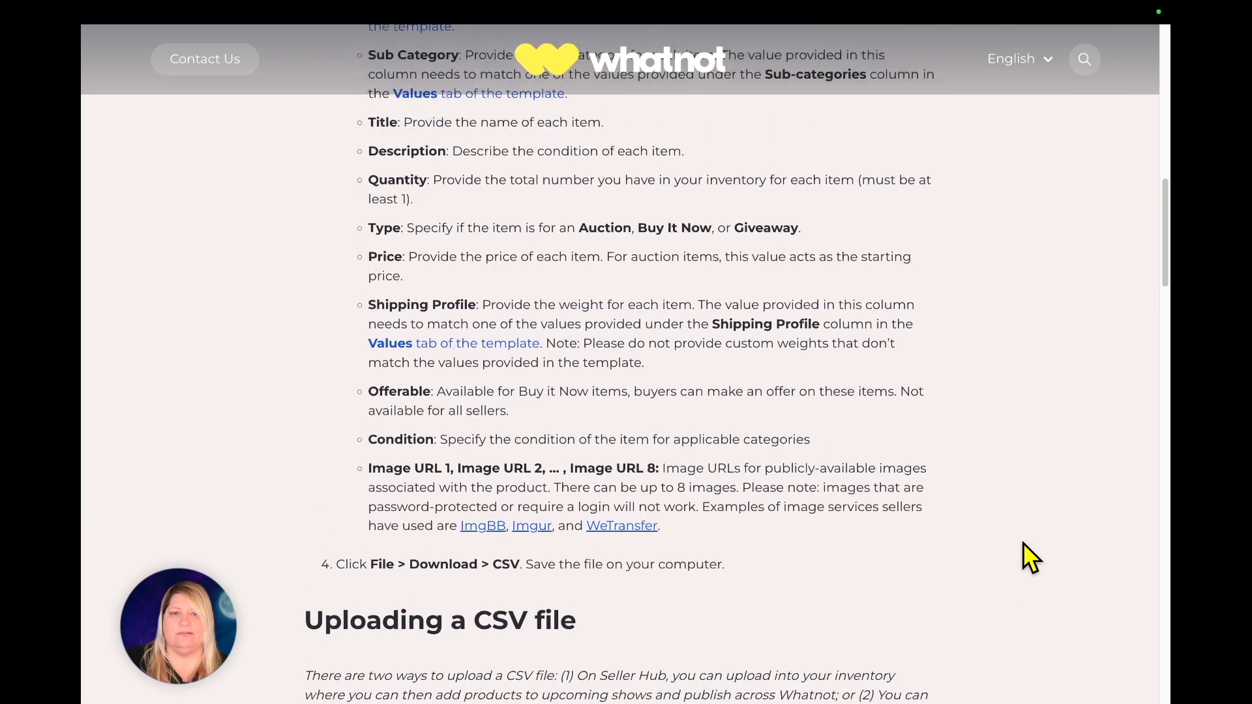
scroll(1023, 545, up, 1)
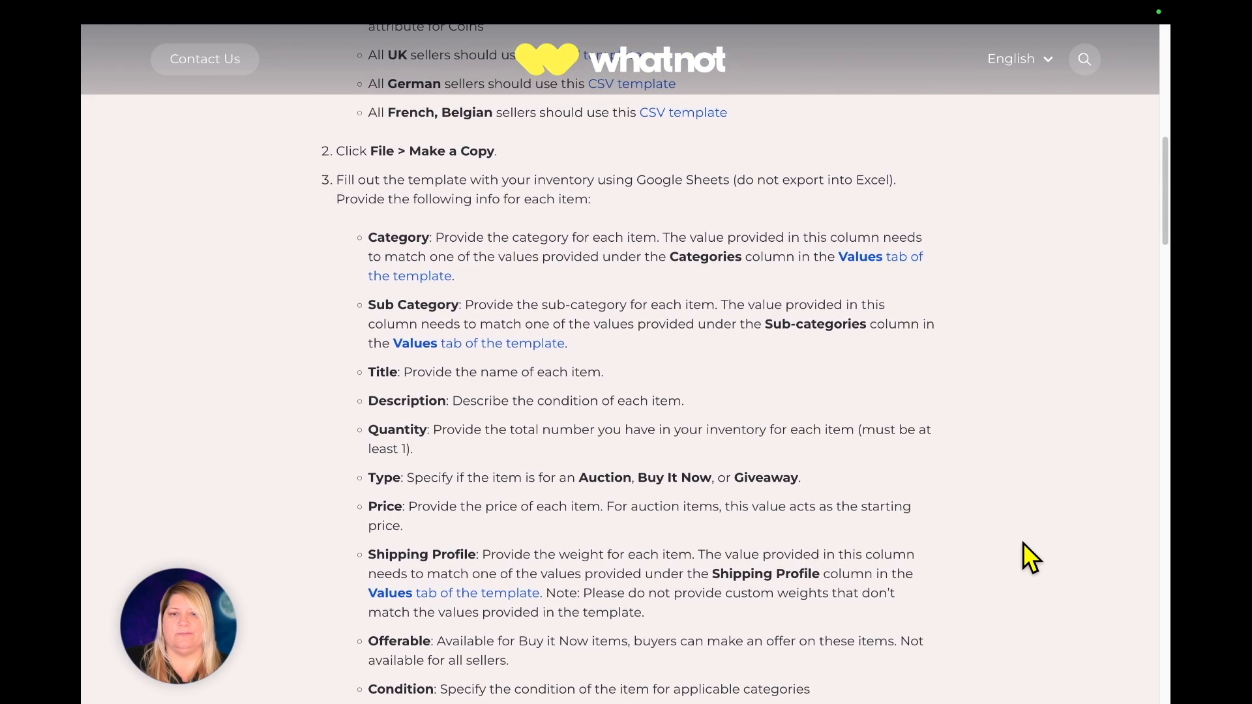
scroll(1025, 545, up, 10)
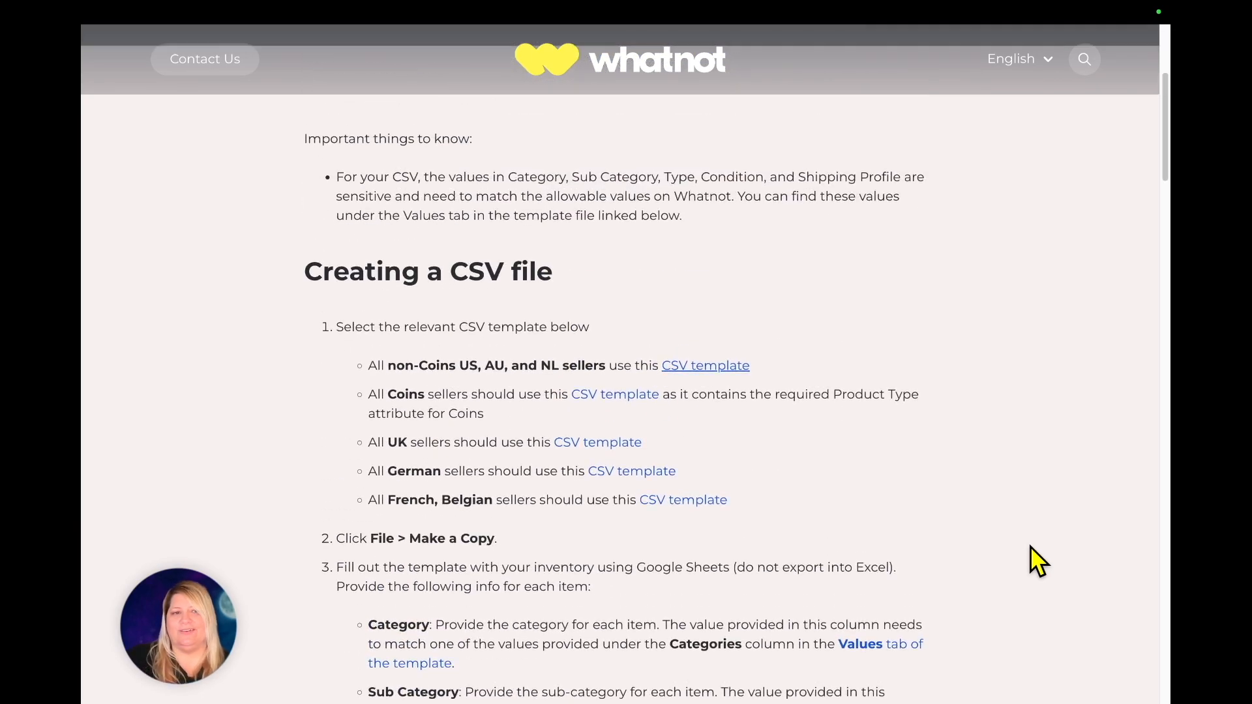
mouse_move(193, 5)
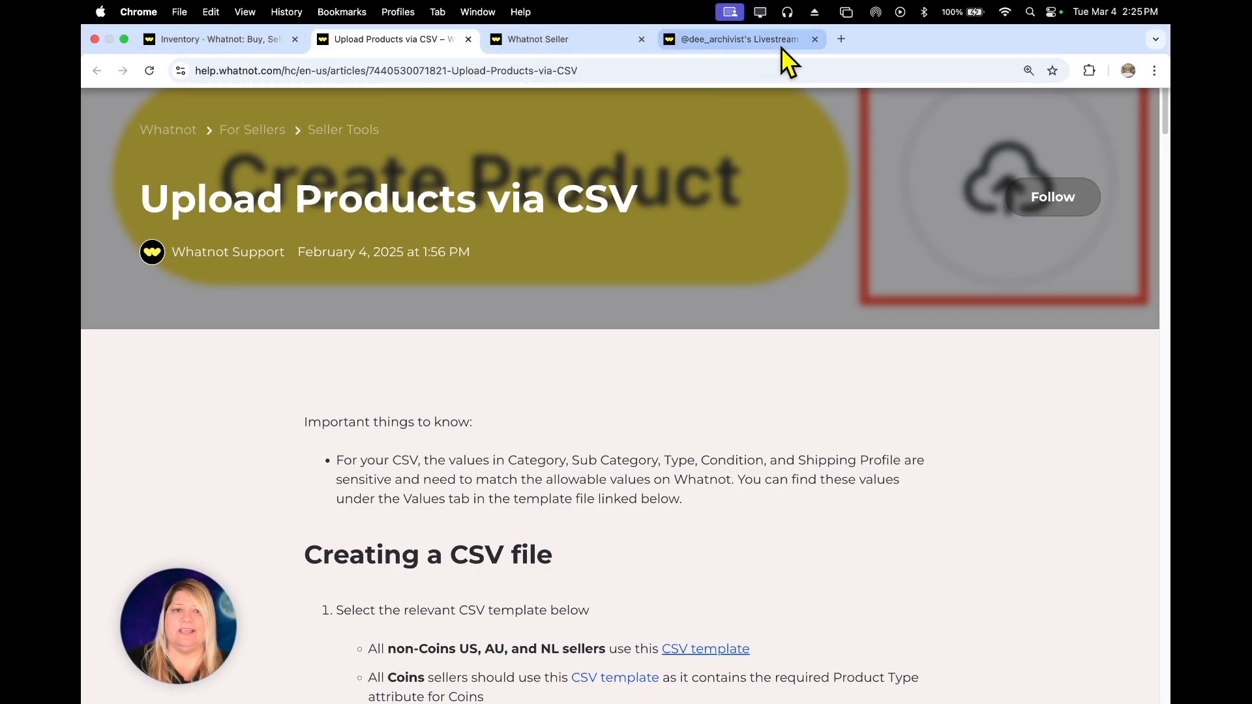
Check the scheduled livestream's page, then return to the inventory and close the CSV product import without importing a file
click(701, 42)
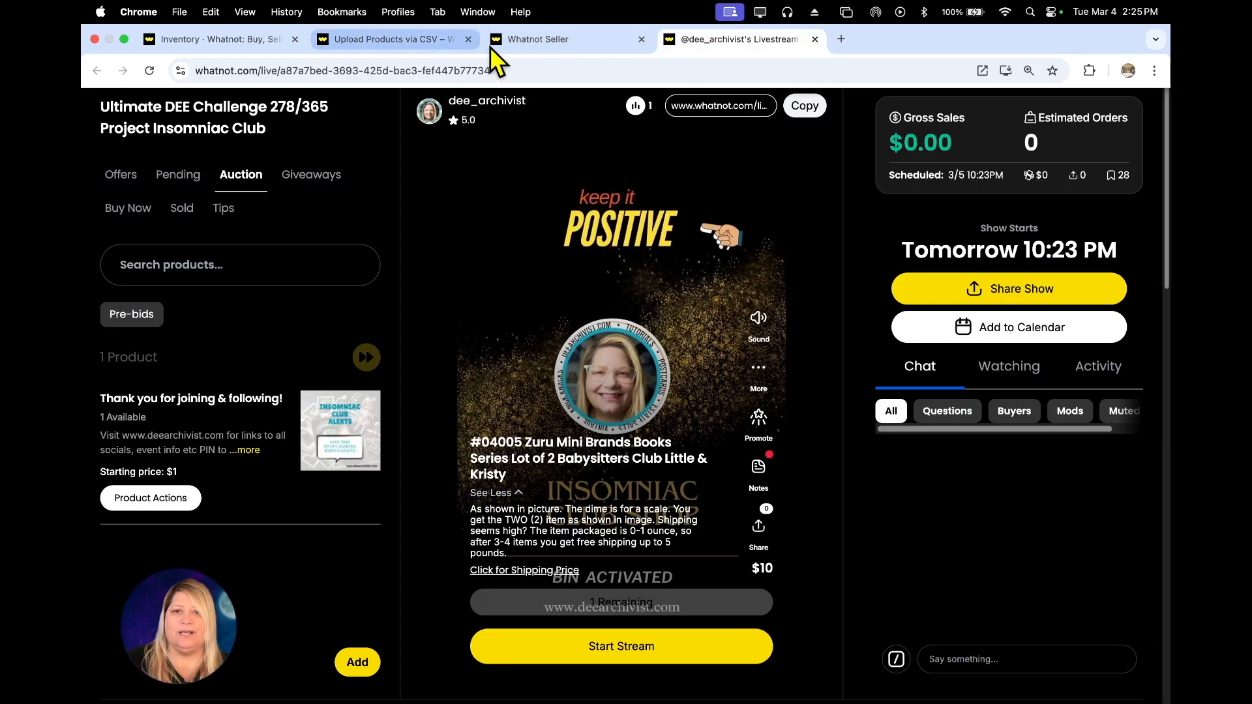
click(221, 42)
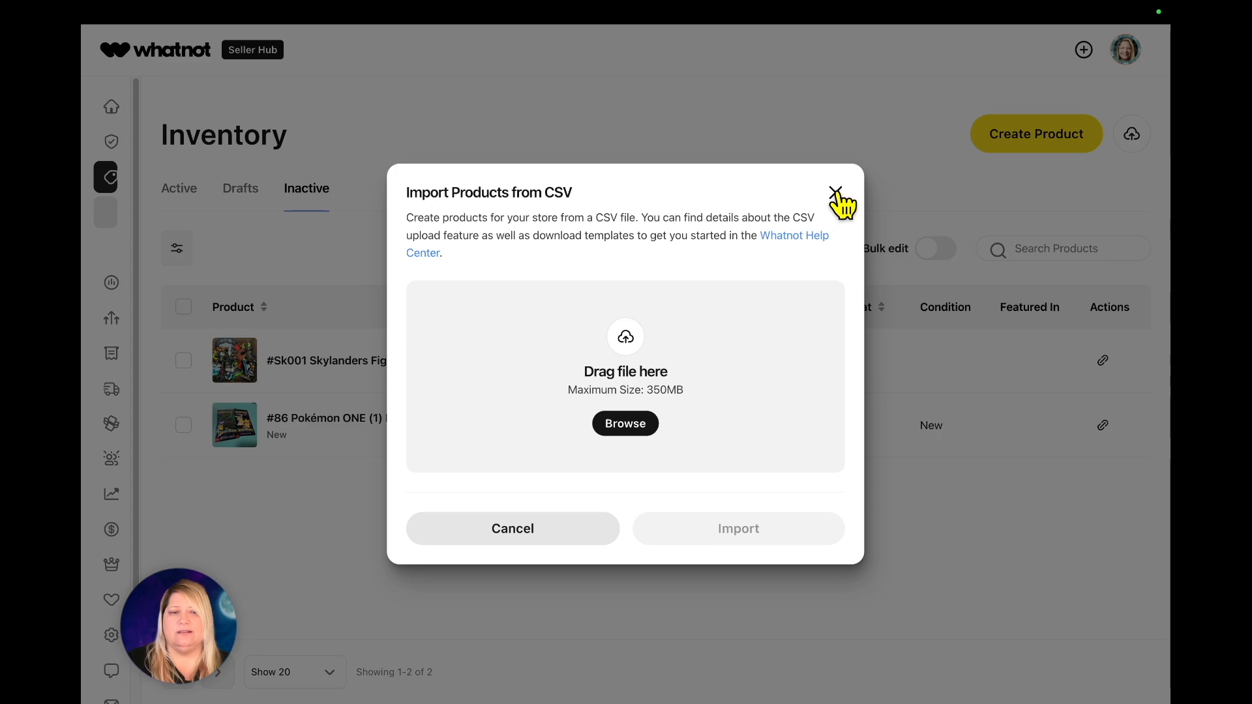
click(835, 192)
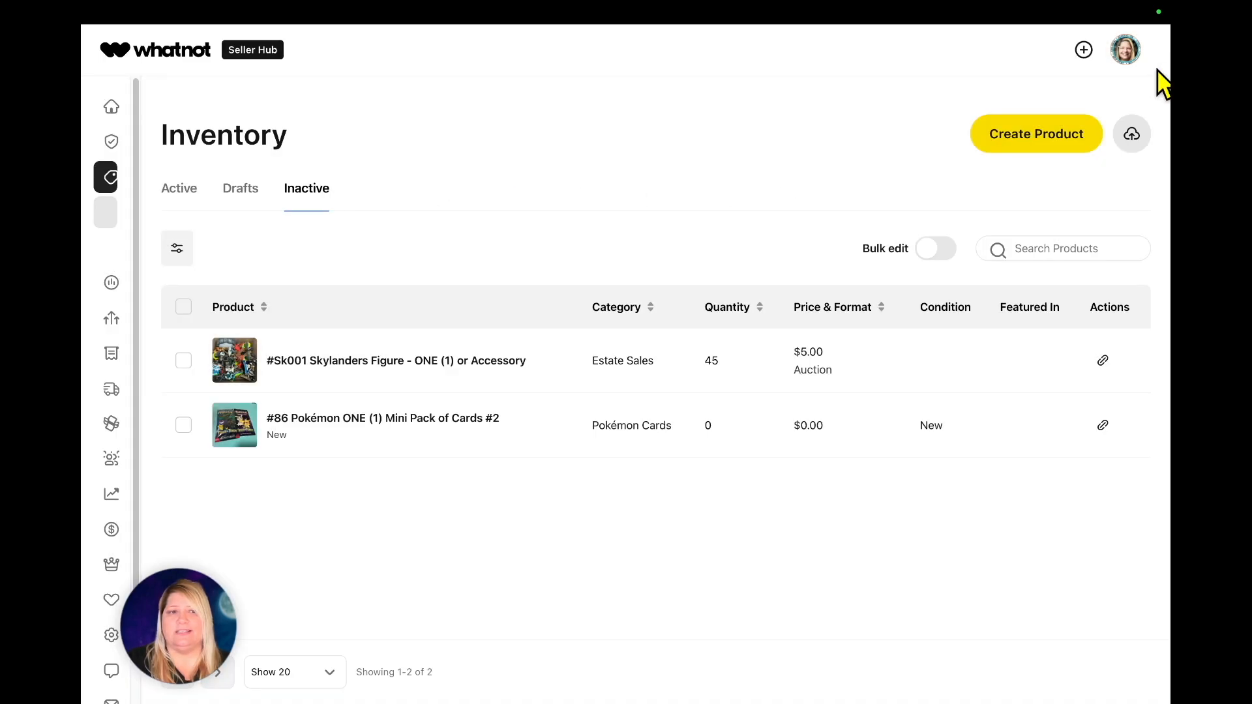
Open the seller's own public profile and look through its scheduled shows
click(1136, 54)
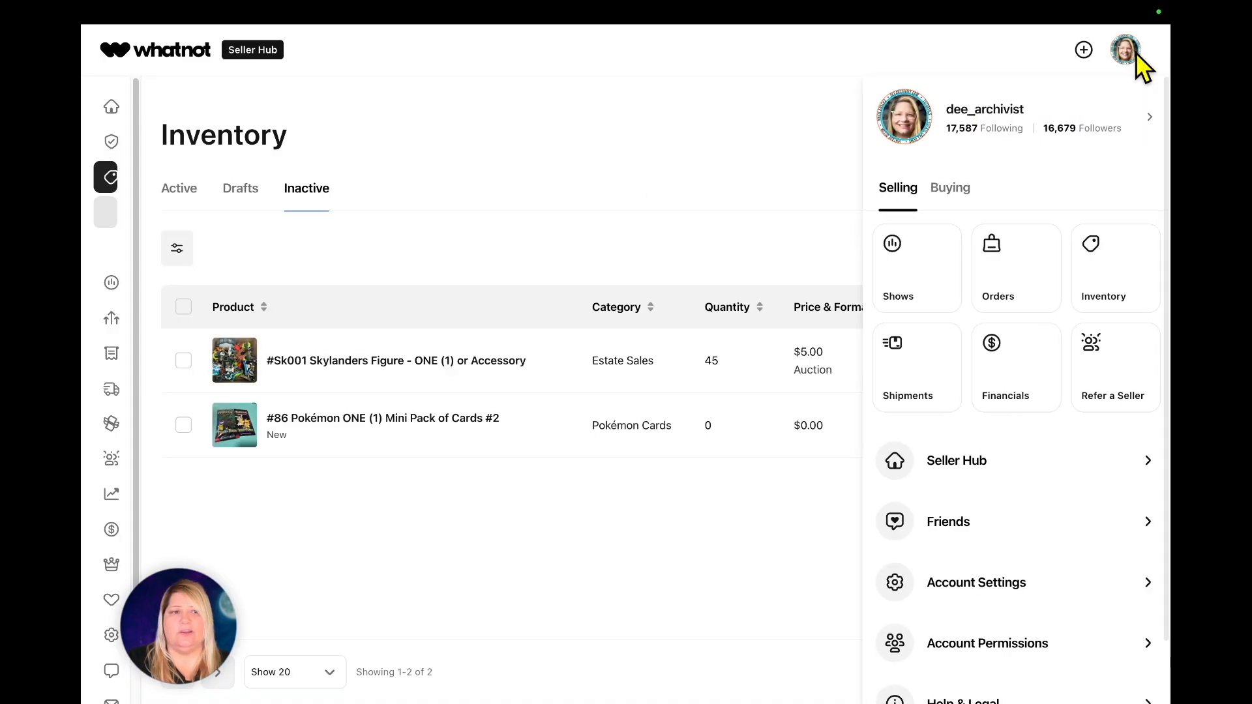
click(1050, 120)
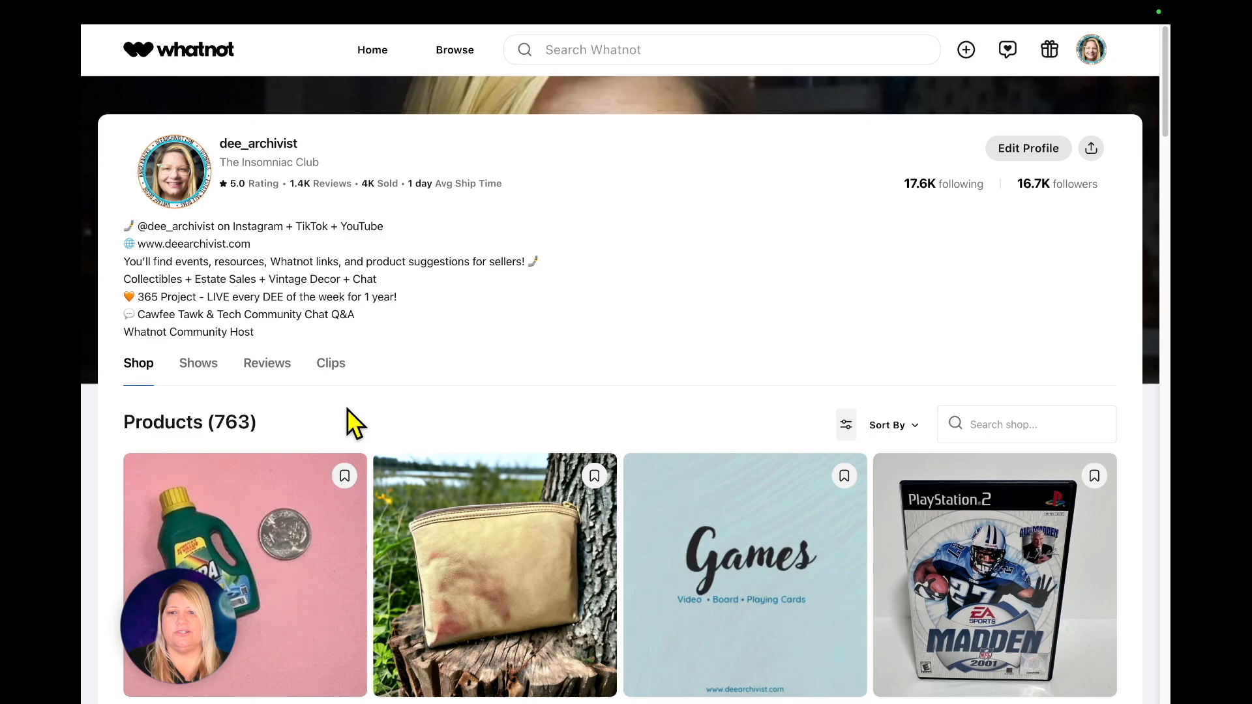
click(196, 364)
scroll(1120, 424, down, 6)
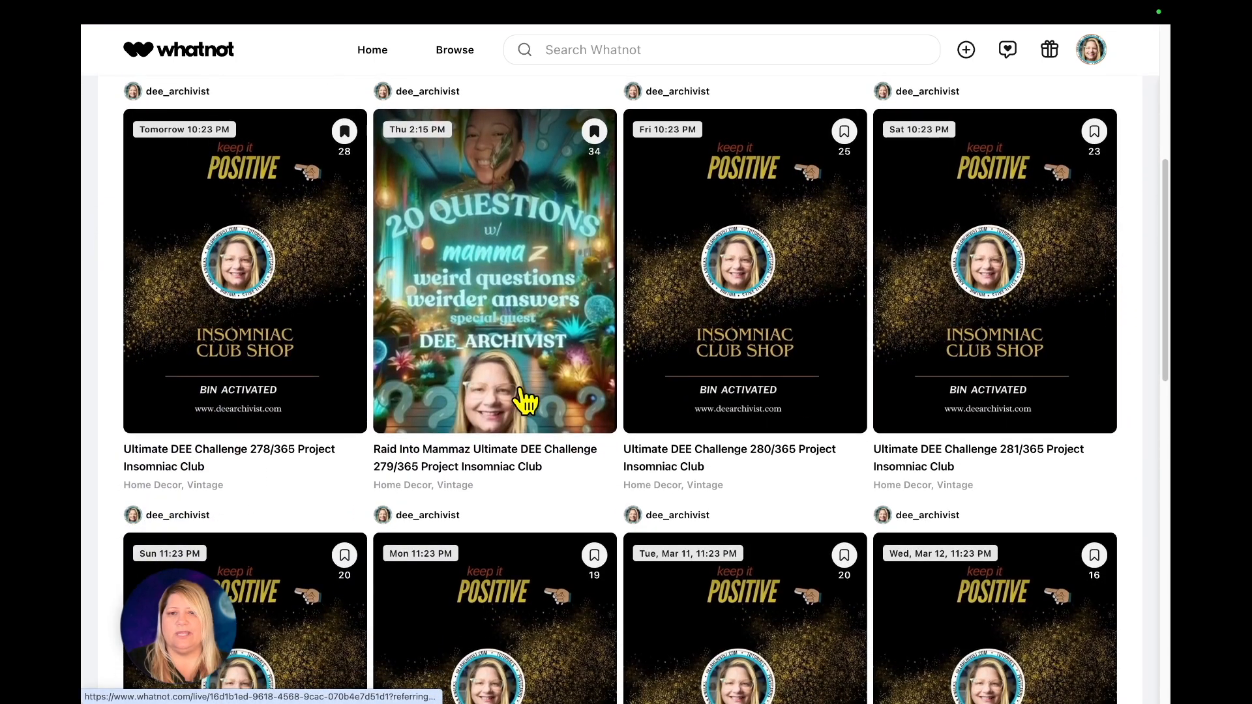